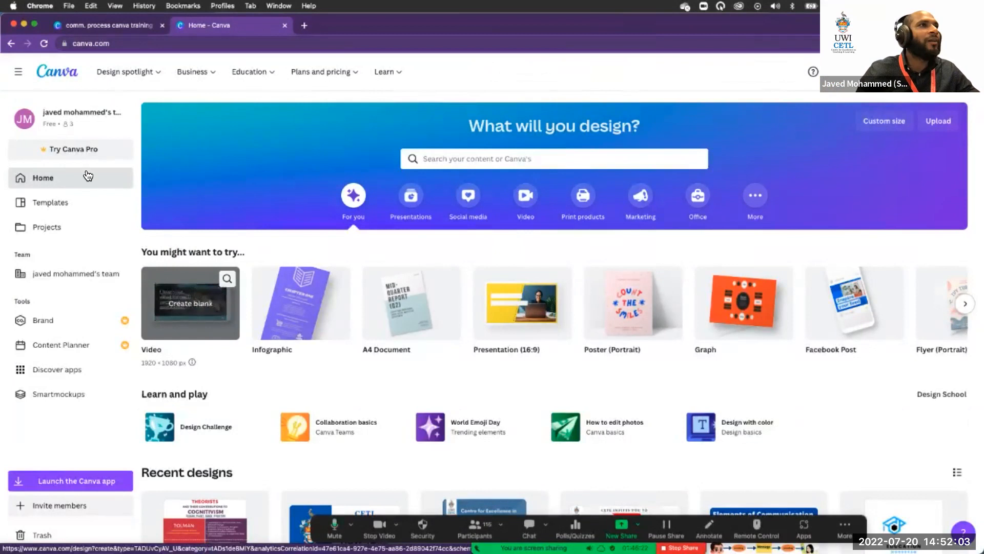
- Look over the home page from the design search area down to the recent designs
{"action": "mouse_move", "coordinate": [251, 77]}
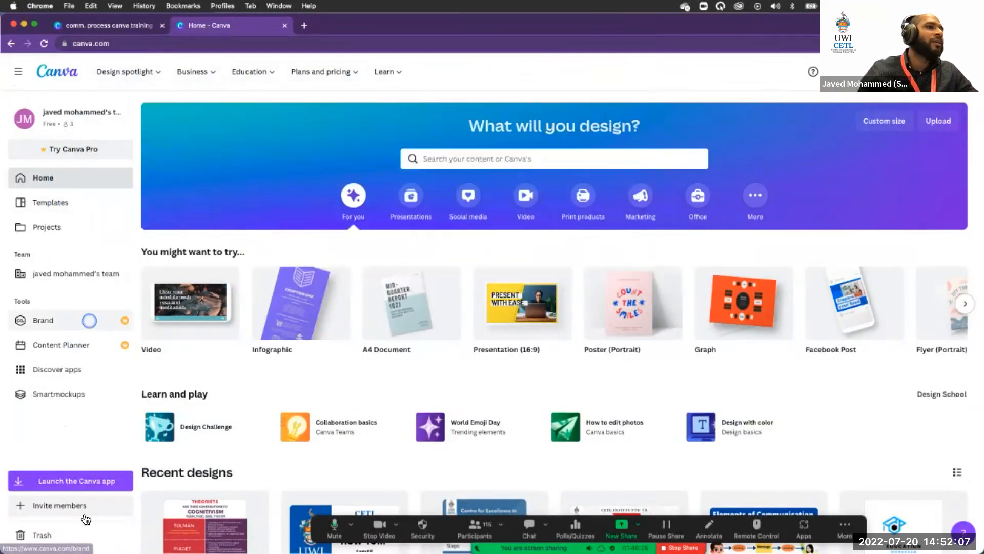
{"action": "scroll", "coordinate": [87, 431], "scroll_direction": "down", "scroll_amount": 2}
{"action": "scroll", "coordinate": [93, 410], "scroll_direction": "down", "scroll_amount": 1}
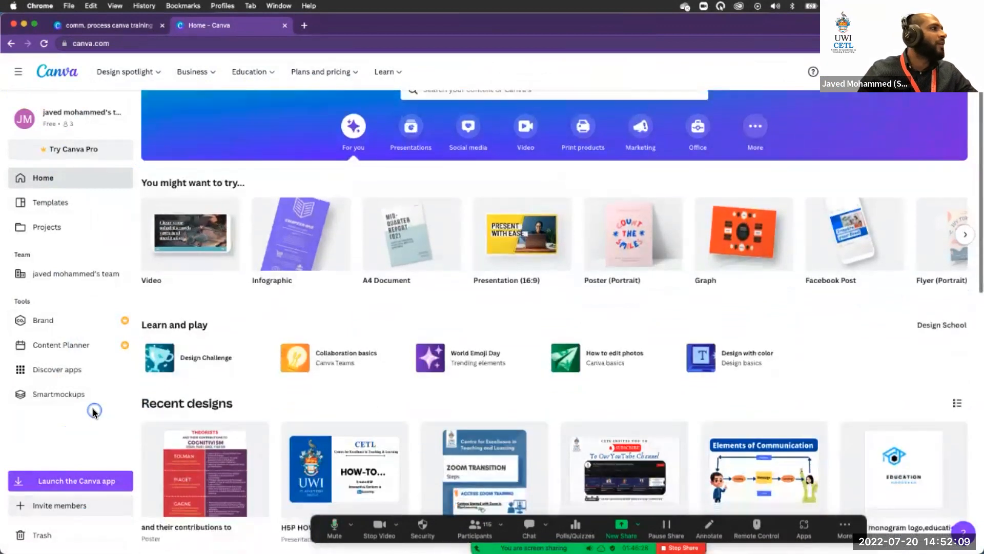
{"action": "scroll", "coordinate": [92, 408], "scroll_direction": "up", "scroll_amount": 3}
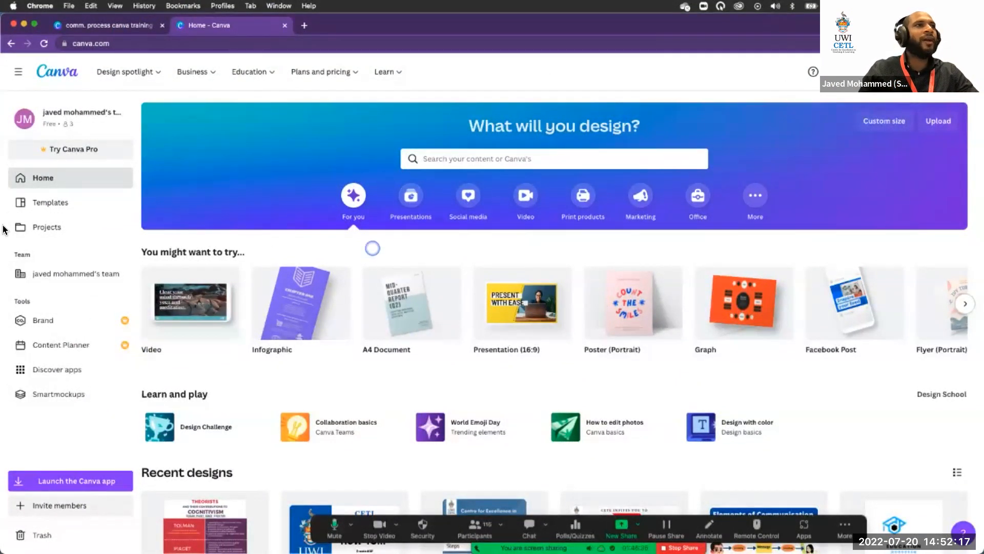
{"action": "left_click", "coordinate": [132, 227]}
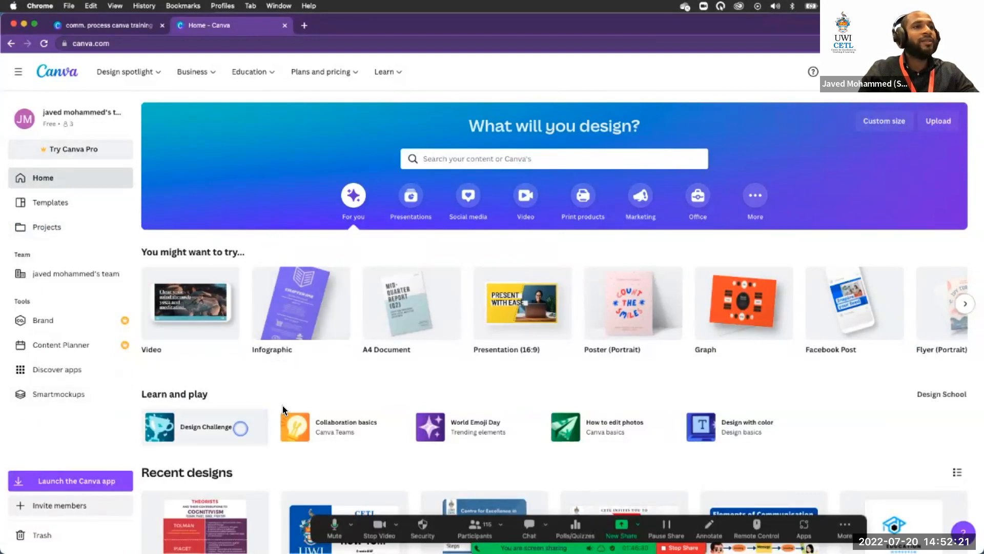
{"action": "scroll", "coordinate": [283, 407], "scroll_direction": "down", "scroll_amount": 5}
{"action": "scroll", "coordinate": [283, 407], "scroll_direction": "down", "scroll_amount": 4}
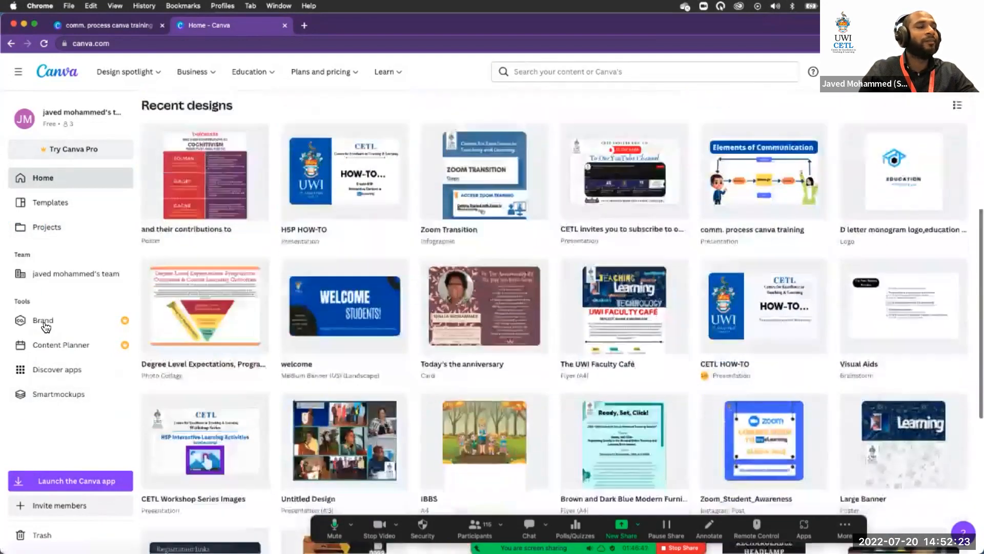
- View the Brand page and browse the new and popular apps on the Discover apps page
{"action": "left_click", "coordinate": [49, 320]}
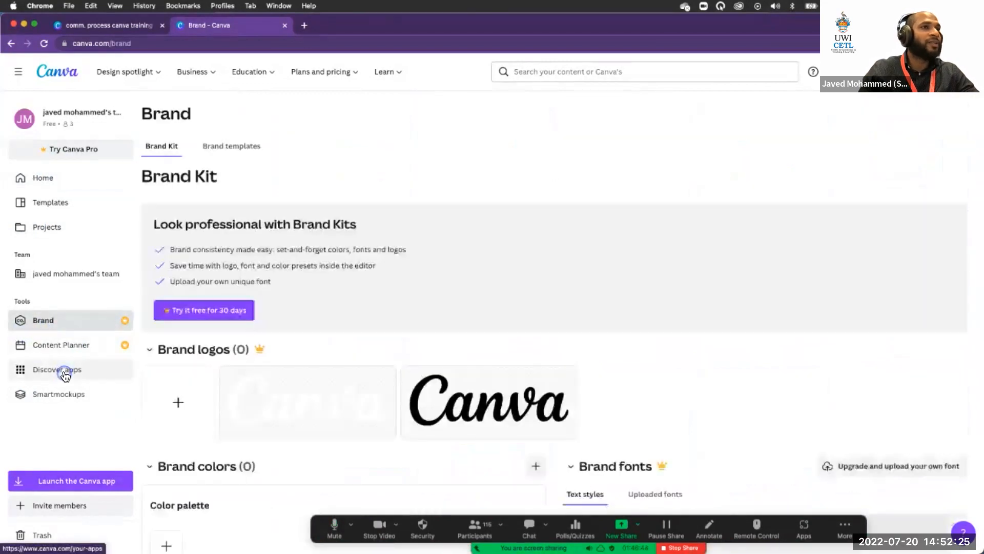
{"action": "left_click", "coordinate": [65, 371]}
{"action": "scroll", "coordinate": [491, 348], "scroll_direction": "down", "scroll_amount": 6}
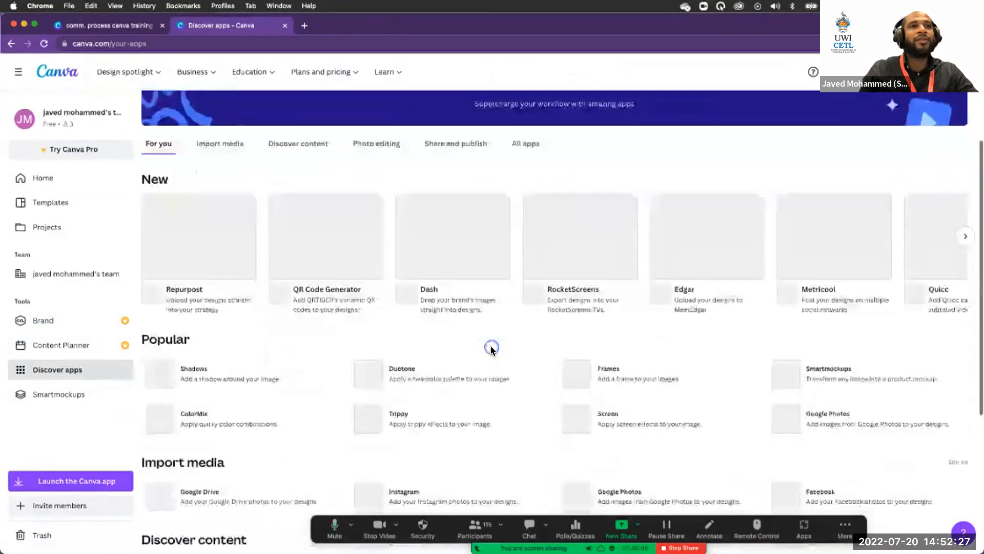
{"action": "scroll", "coordinate": [512, 364], "scroll_direction": "up", "scroll_amount": 5}
{"action": "scroll", "coordinate": [532, 377], "scroll_direction": "up", "scroll_amount": 2}
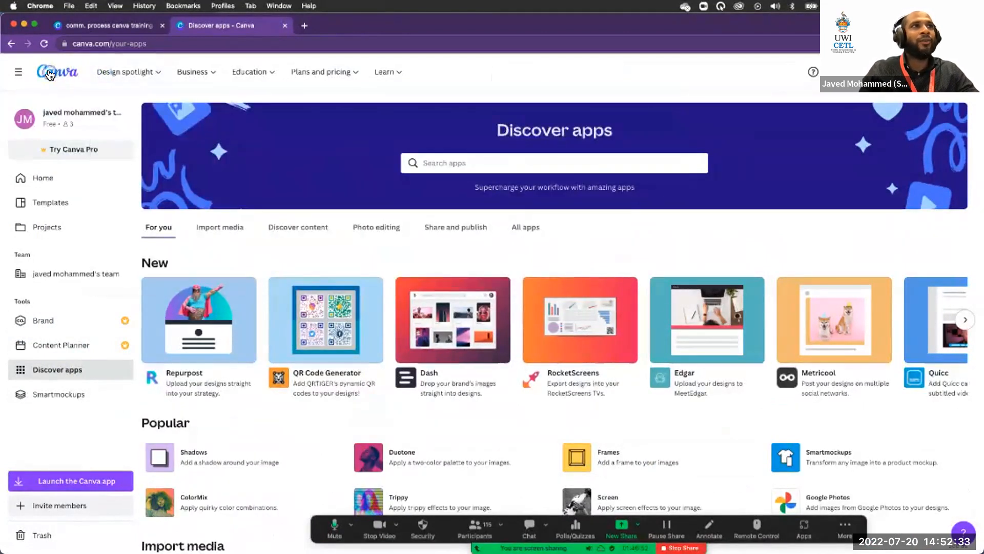
- Return to the home page, open the Presentations page from the Office designs and browse its samples
{"action": "left_click", "coordinate": [50, 74]}
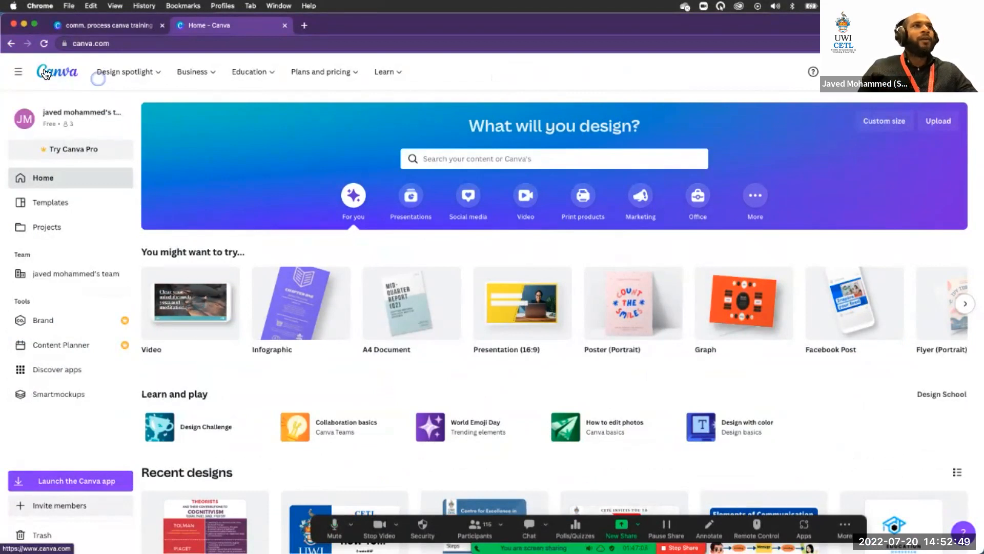
{"action": "mouse_move", "coordinate": [115, 72]}
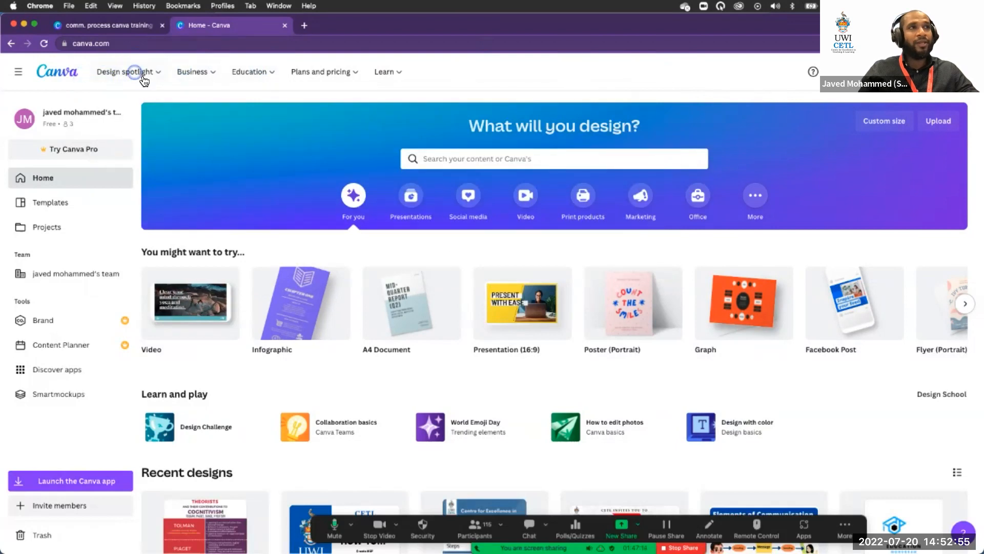
{"action": "left_click", "coordinate": [143, 77]}
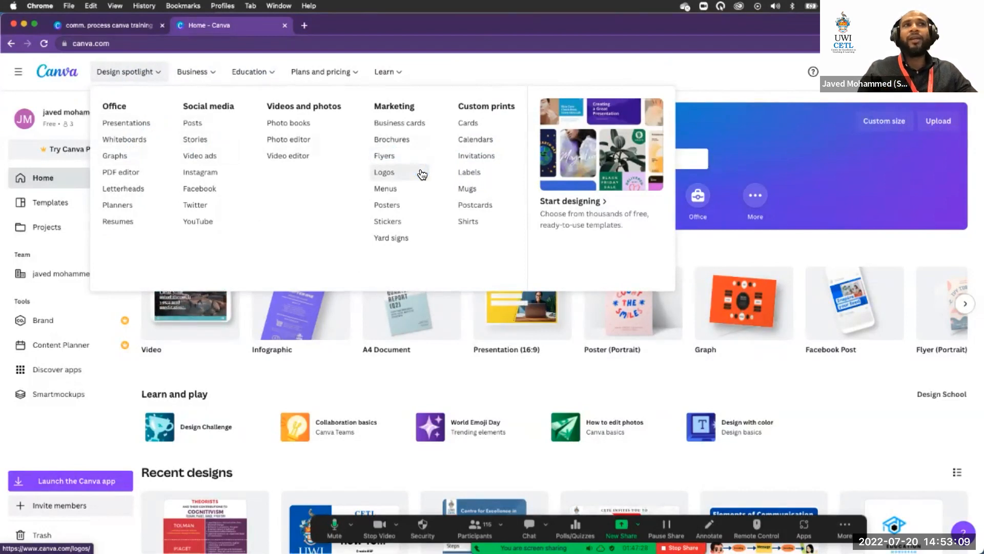
{"action": "left_click", "coordinate": [119, 127]}
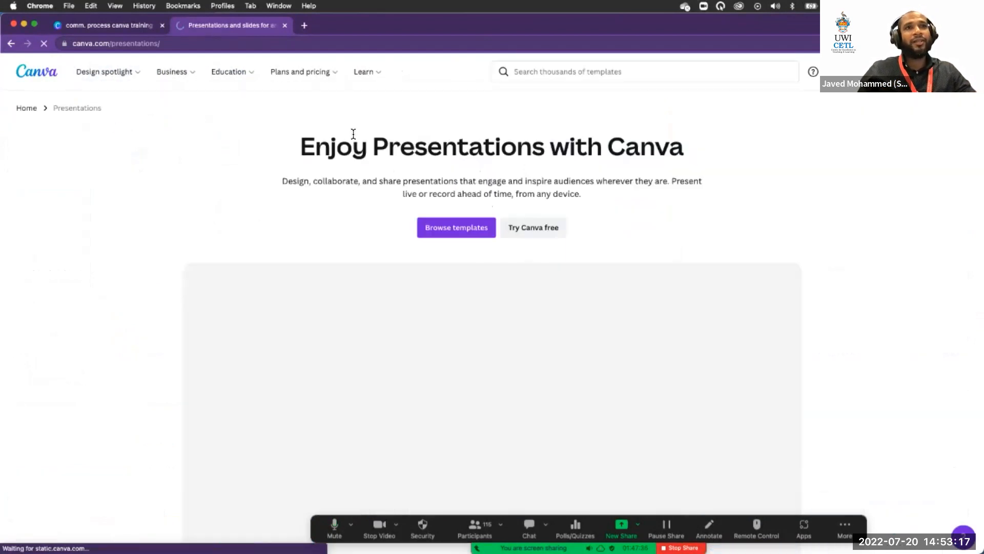
{"action": "scroll", "coordinate": [527, 343], "scroll_direction": "down", "scroll_amount": 2}
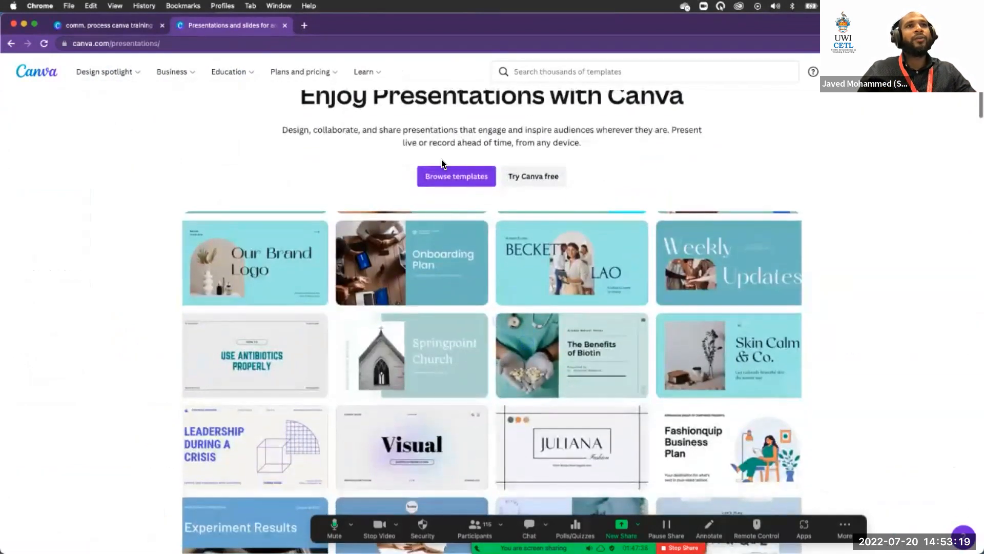
{"action": "scroll", "coordinate": [571, 260], "scroll_direction": "down", "scroll_amount": 5}
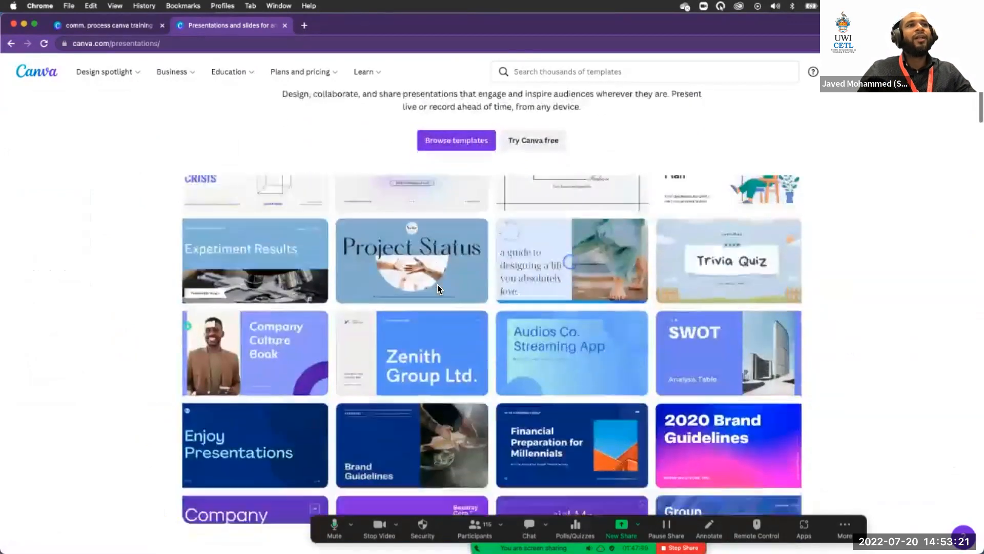
{"action": "scroll", "coordinate": [484, 287], "scroll_direction": "down", "scroll_amount": 10}
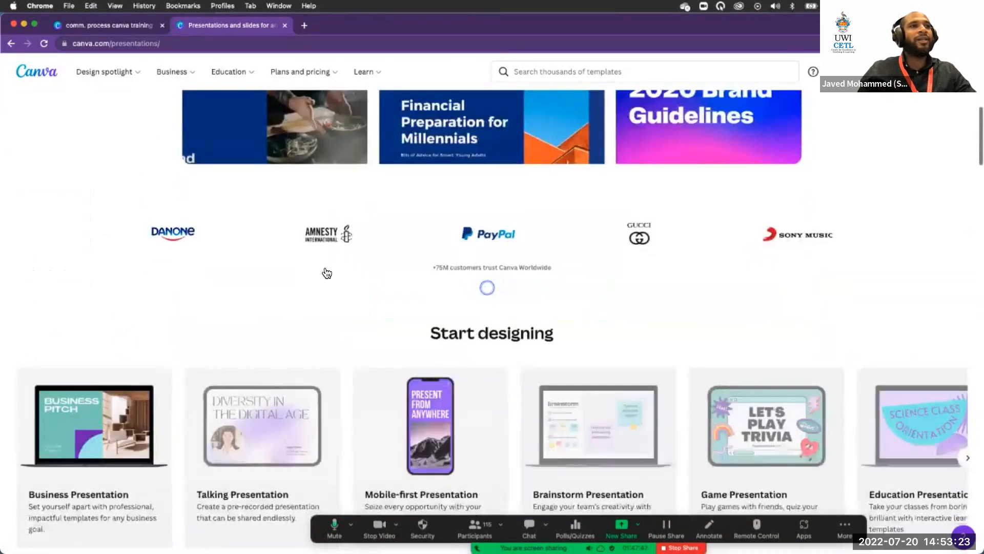
{"action": "scroll", "coordinate": [678, 342], "scroll_direction": "up", "scroll_amount": 15}
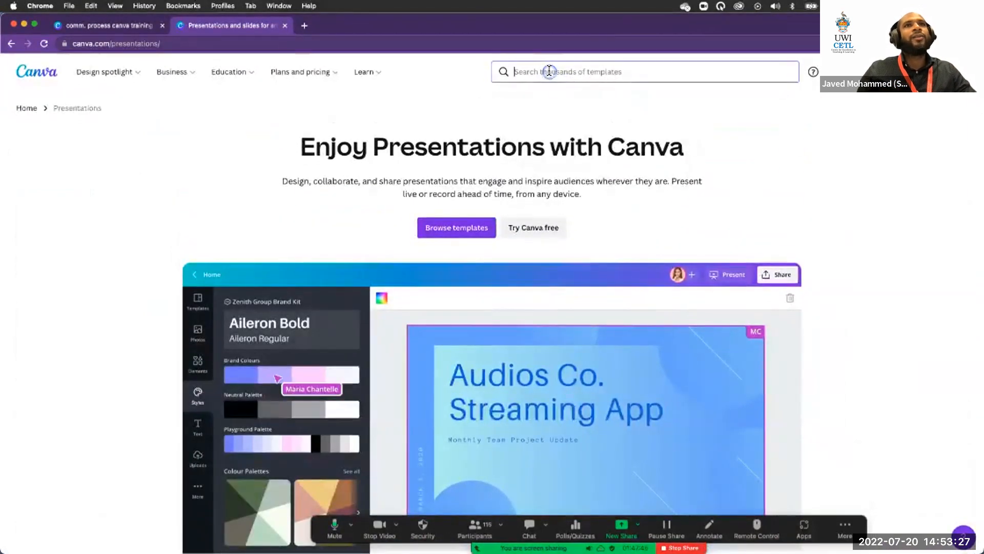
- Search the templates for "business" and browse the results
{"action": "left_click", "coordinate": [549, 72]}
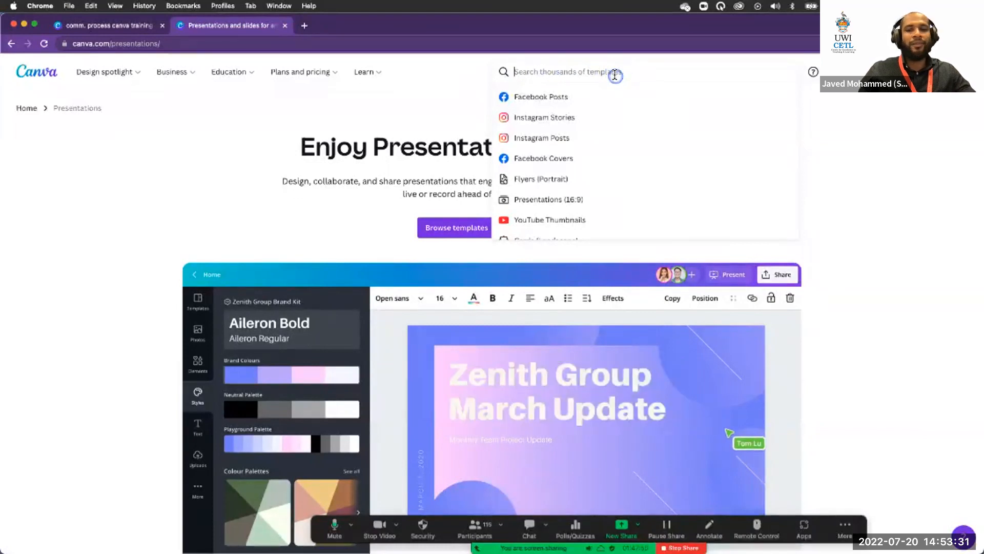
{"action": "type", "text": "busin"}
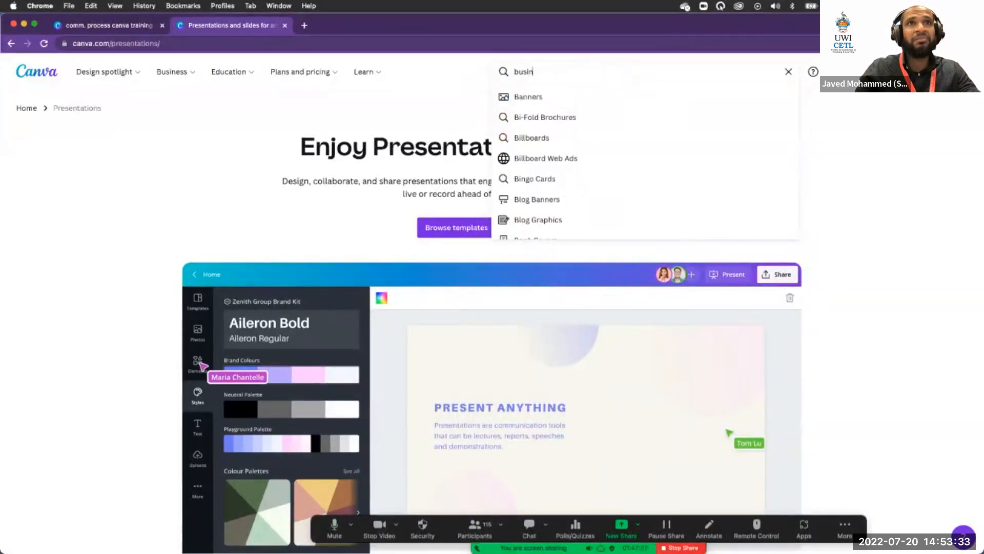
{"action": "type", "text": "ess"}
{"action": "key", "text": "Return"}
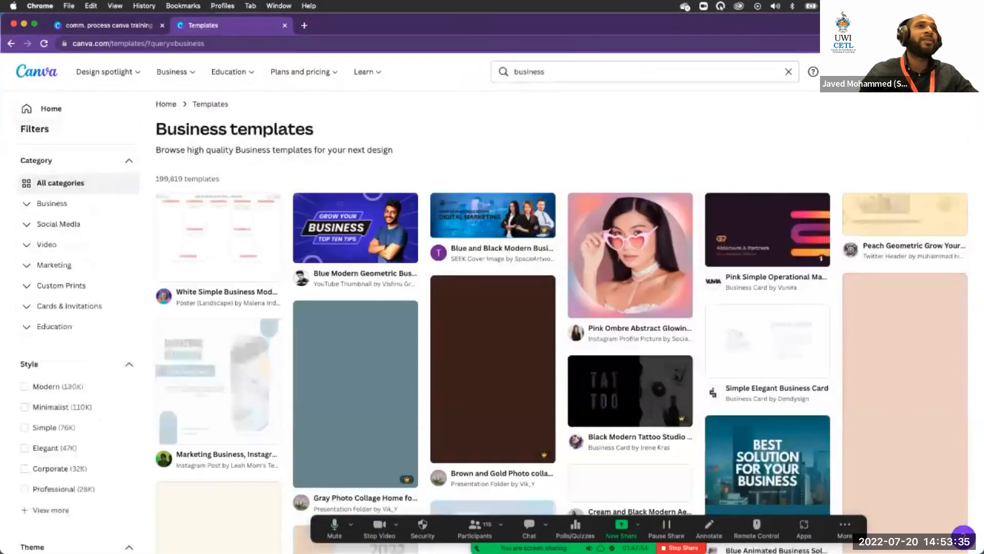
{"action": "scroll", "coordinate": [534, 332], "scroll_direction": "down", "scroll_amount": 3}
{"action": "scroll", "coordinate": [535, 332], "scroll_direction": "down", "scroll_amount": 5}
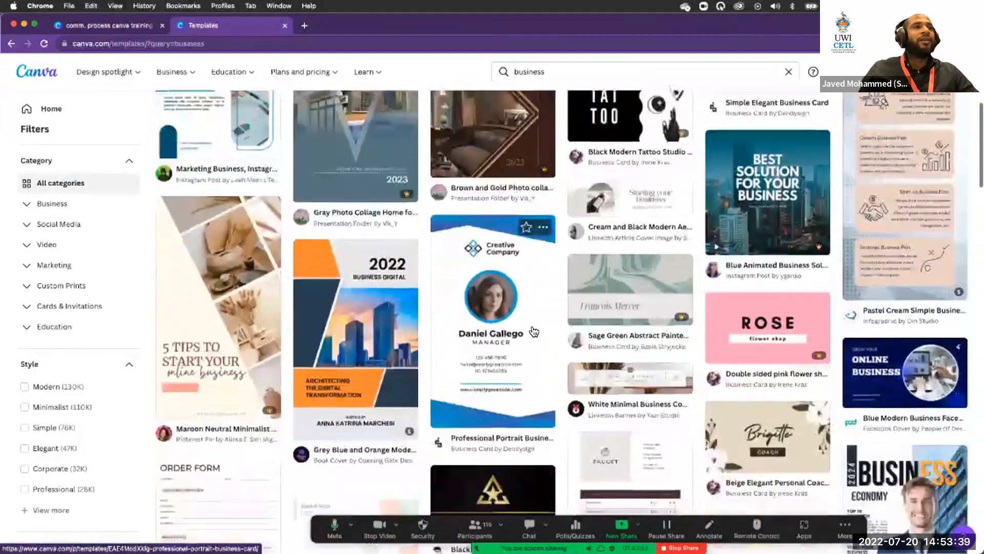
{"action": "scroll", "coordinate": [534, 333], "scroll_direction": "down", "scroll_amount": 3}
{"action": "scroll", "coordinate": [282, 186], "scroll_direction": "up", "scroll_amount": 10}
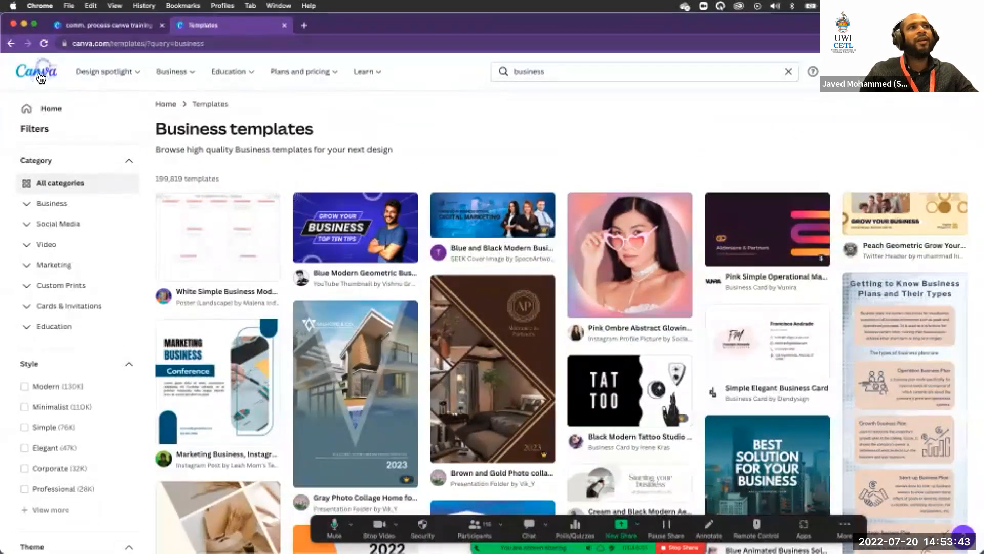
- Return to the home page and review the Design spotlight categories
{"action": "left_click", "coordinate": [40, 77]}
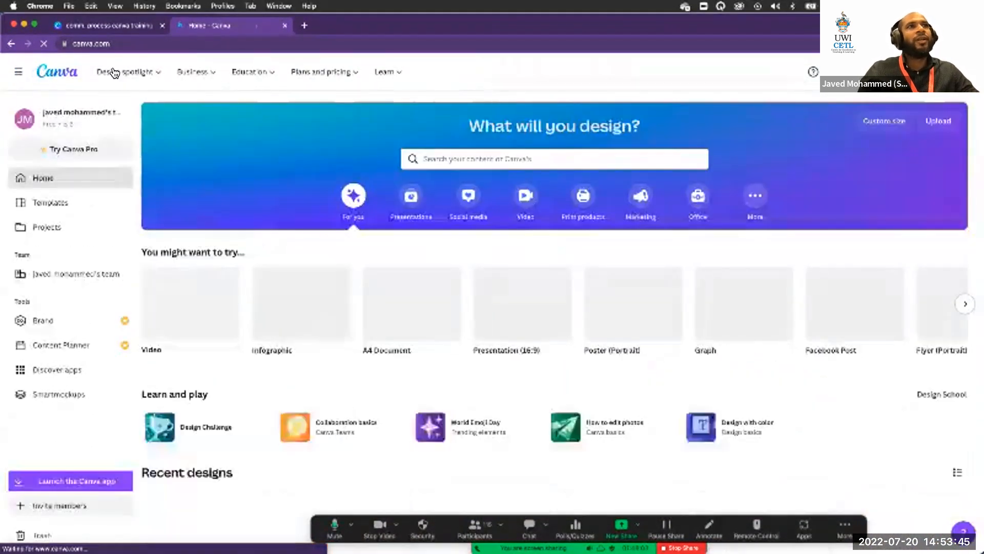
{"action": "mouse_move", "coordinate": [154, 76]}
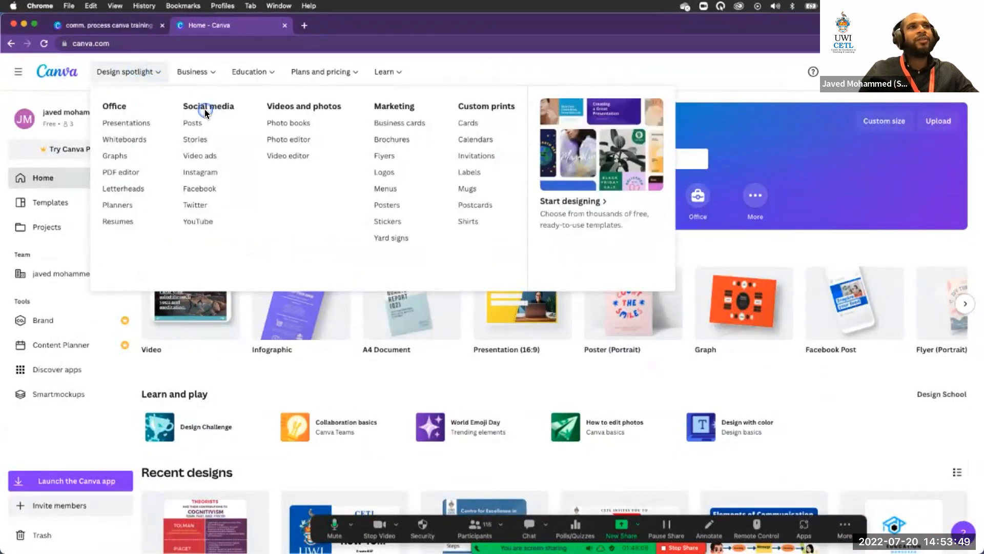
{"action": "left_click", "coordinate": [199, 126]}
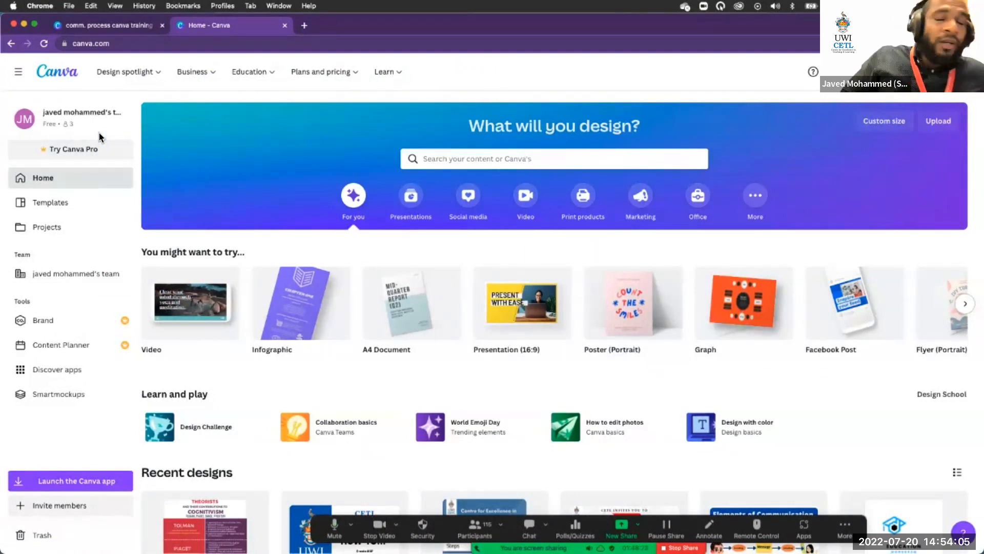
{"action": "left_click", "coordinate": [121, 90]}
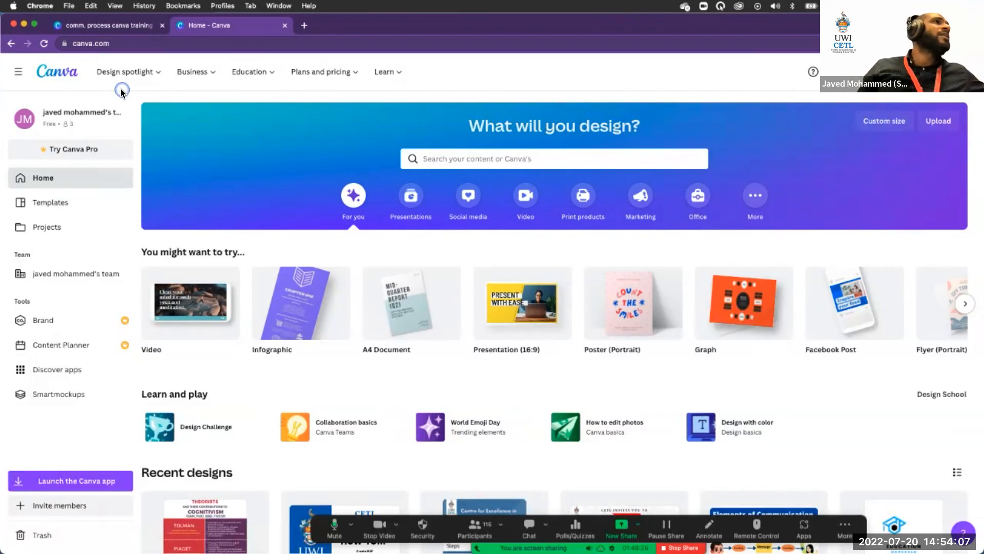
{"action": "left_click", "coordinate": [64, 124]}
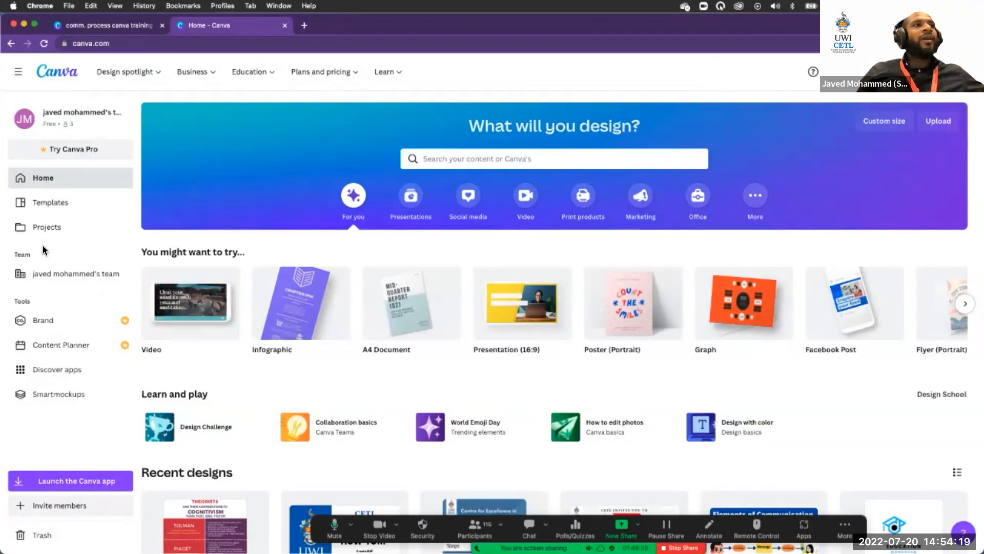
- Review the suggested design types, learning resources and recent designs on the home page
{"action": "scroll", "coordinate": [43, 250], "scroll_direction": "down", "scroll_amount": 5}
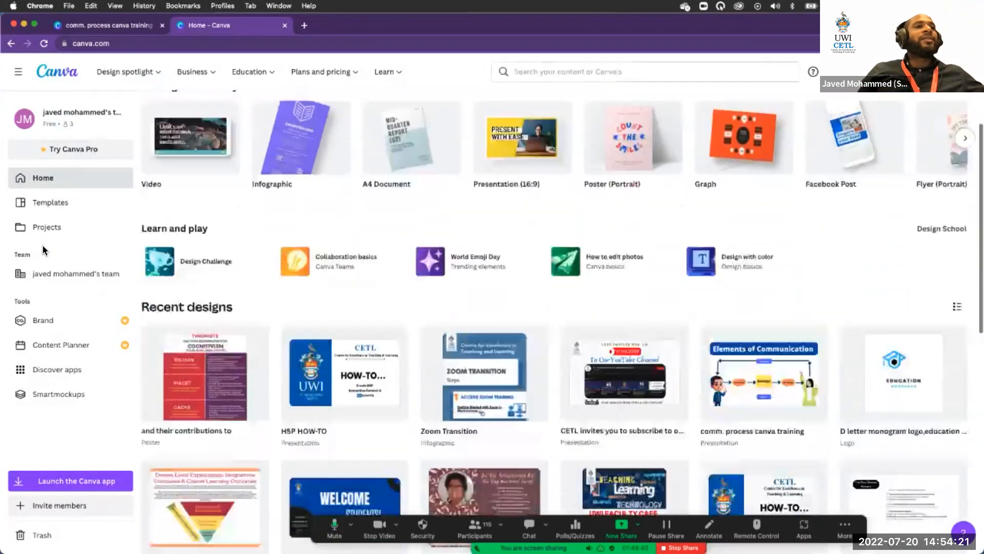
{"action": "scroll", "coordinate": [42, 245], "scroll_direction": "up", "scroll_amount": 5}
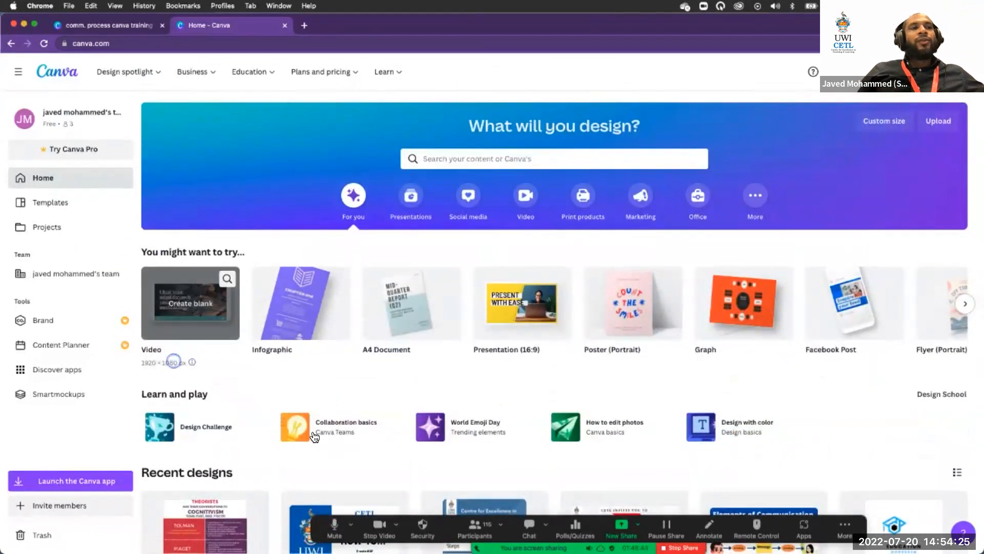
{"action": "scroll", "coordinate": [310, 388], "scroll_direction": "down", "scroll_amount": 1}
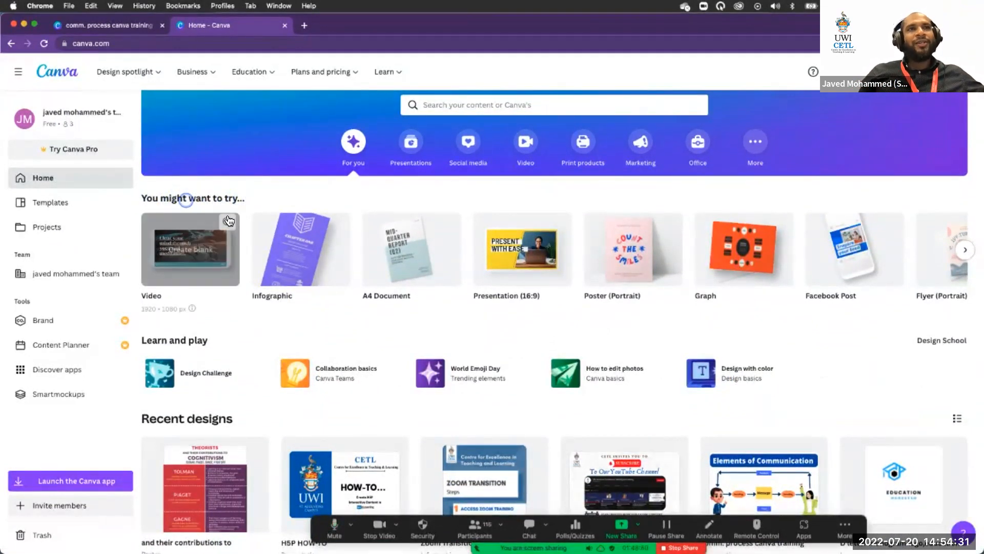
{"action": "scroll", "coordinate": [220, 187], "scroll_direction": "down", "scroll_amount": 1}
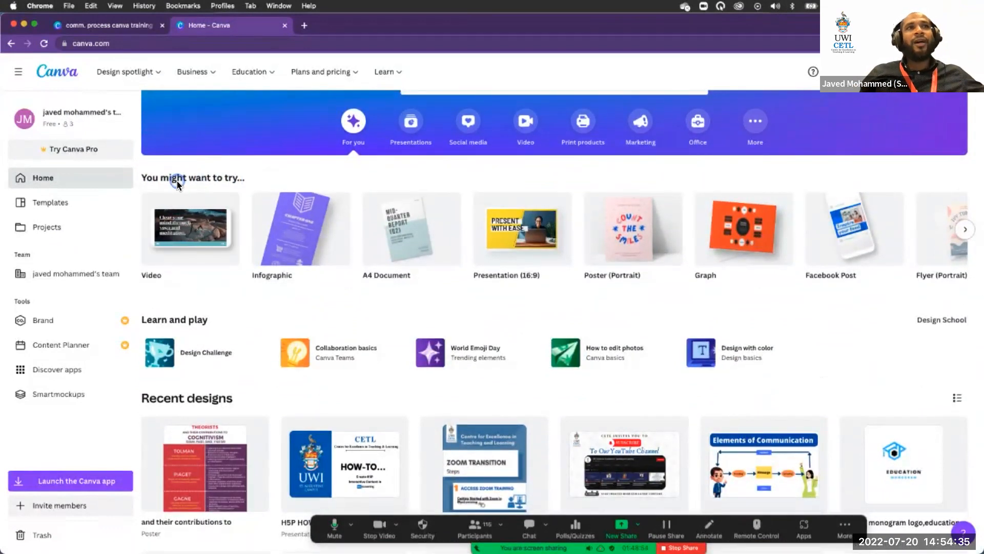
{"action": "scroll", "coordinate": [177, 180], "scroll_direction": "up", "scroll_amount": 1}
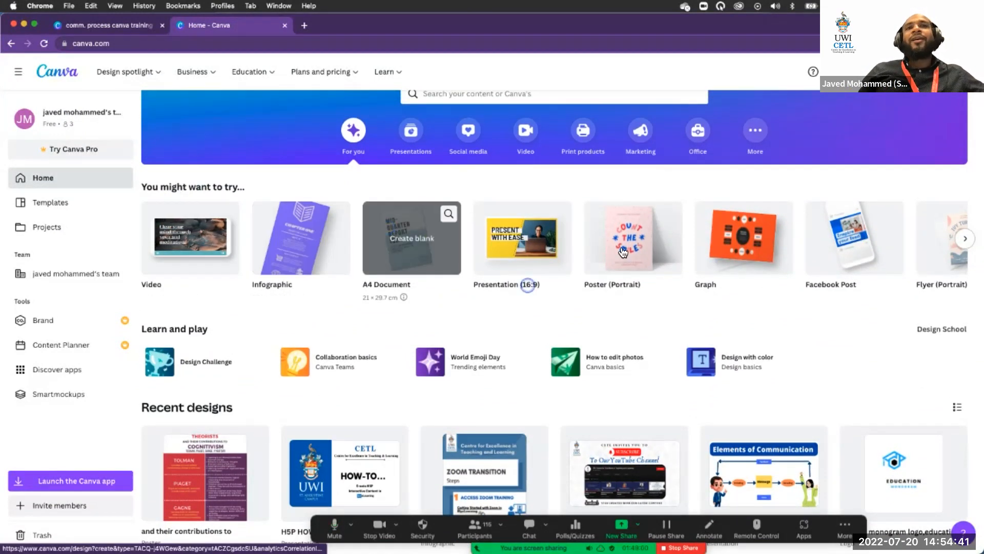
- Browse through the suggested design types and back to the first ones, and create a blank Video design
{"action": "scroll", "coordinate": [769, 257], "scroll_direction": "right", "scroll_amount": 10}
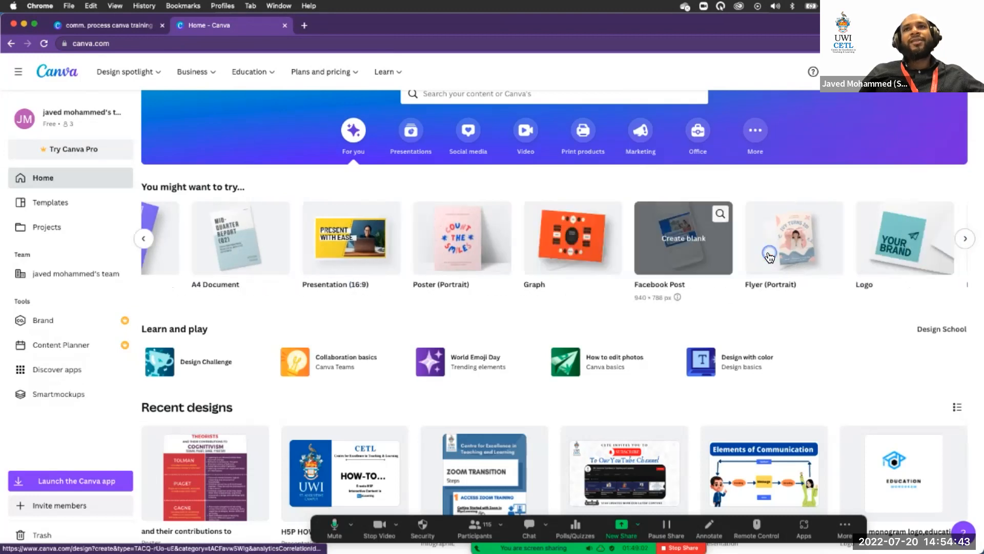
{"action": "scroll", "coordinate": [769, 257], "scroll_direction": "right", "scroll_amount": 5}
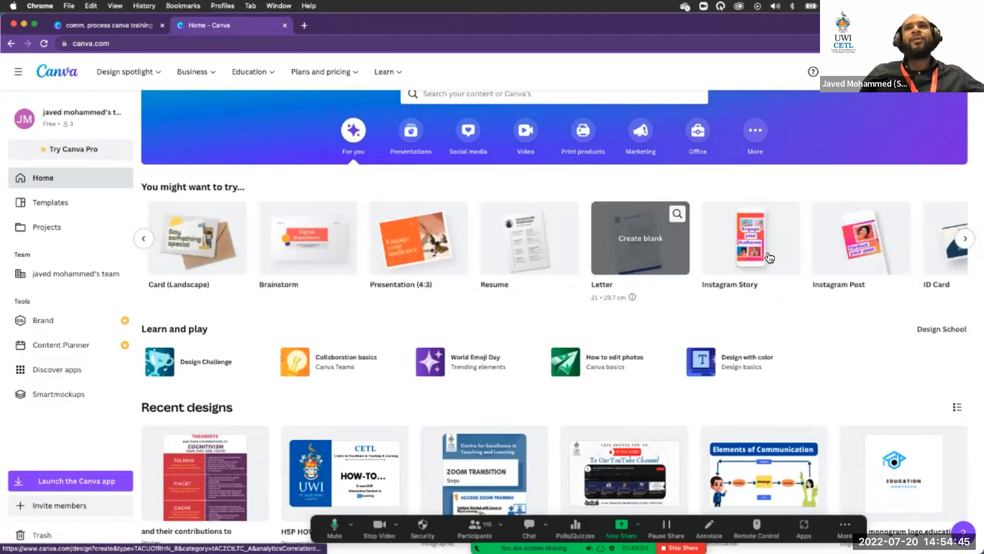
{"action": "scroll", "coordinate": [769, 255], "scroll_direction": "left", "scroll_amount": 10}
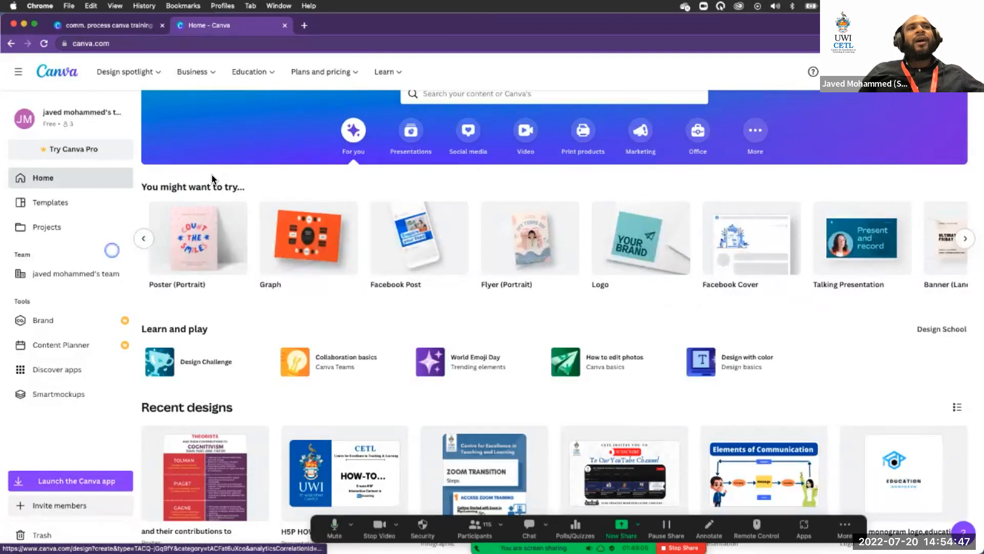
{"action": "left_click", "coordinate": [144, 240]}
{"action": "left_click", "coordinate": [144, 242]}
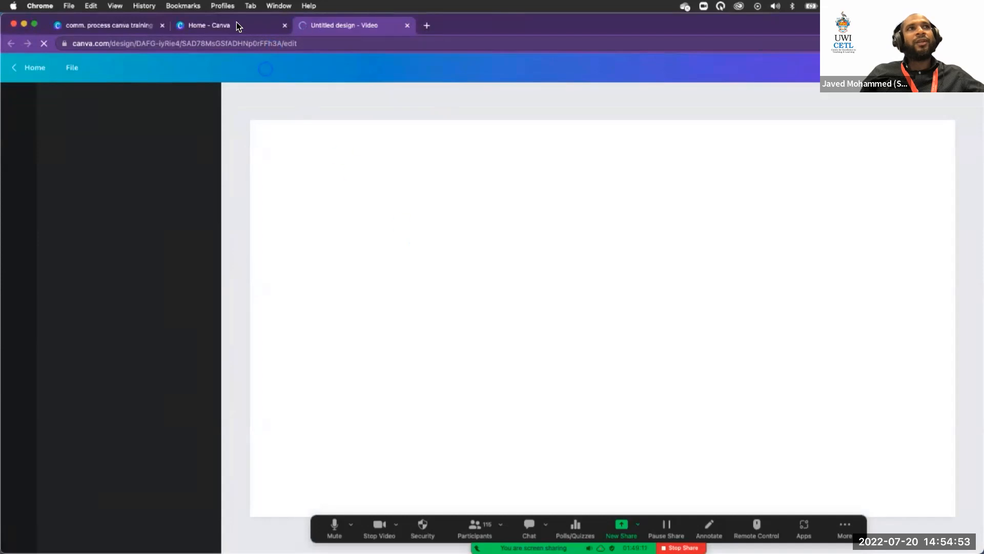
- Browse further suggested design types on the home page and close the untitled Video design
{"action": "left_click", "coordinate": [237, 26]}
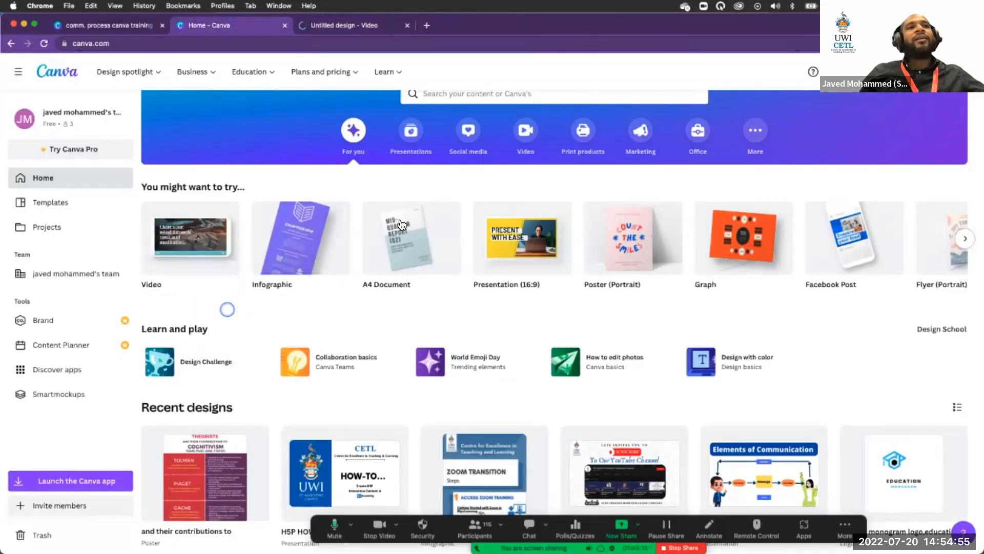
{"action": "scroll", "coordinate": [471, 244], "scroll_direction": "right", "scroll_amount": 3}
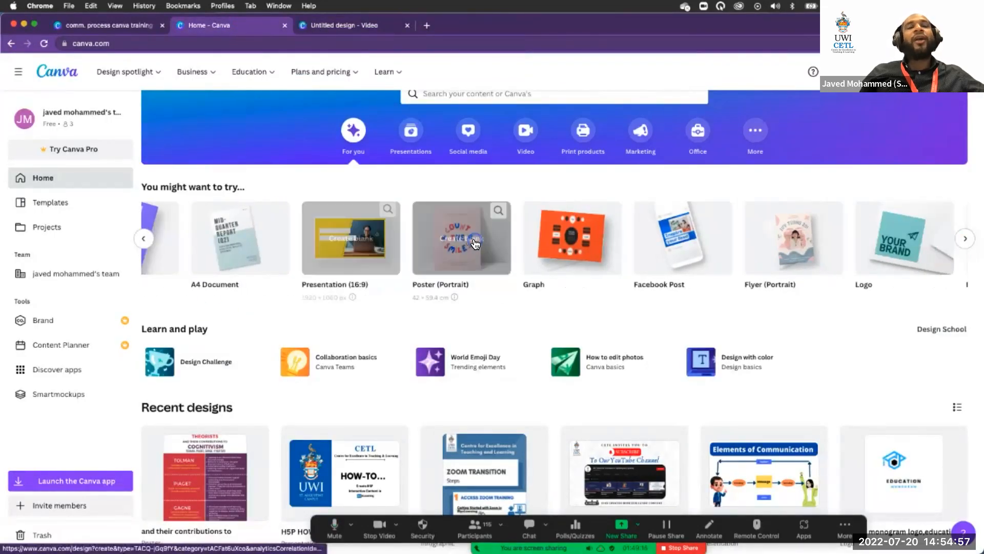
{"action": "scroll", "coordinate": [475, 244], "scroll_direction": "right", "scroll_amount": 2}
{"action": "scroll", "coordinate": [461, 241], "scroll_direction": "down", "scroll_amount": 6}
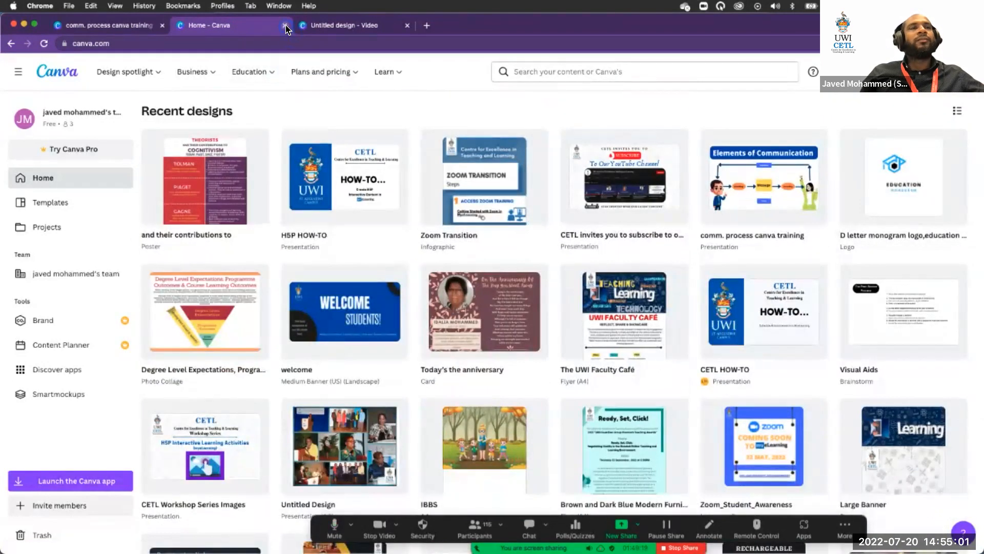
{"action": "left_click", "coordinate": [407, 20]}
{"action": "key", "text": "super+w"}
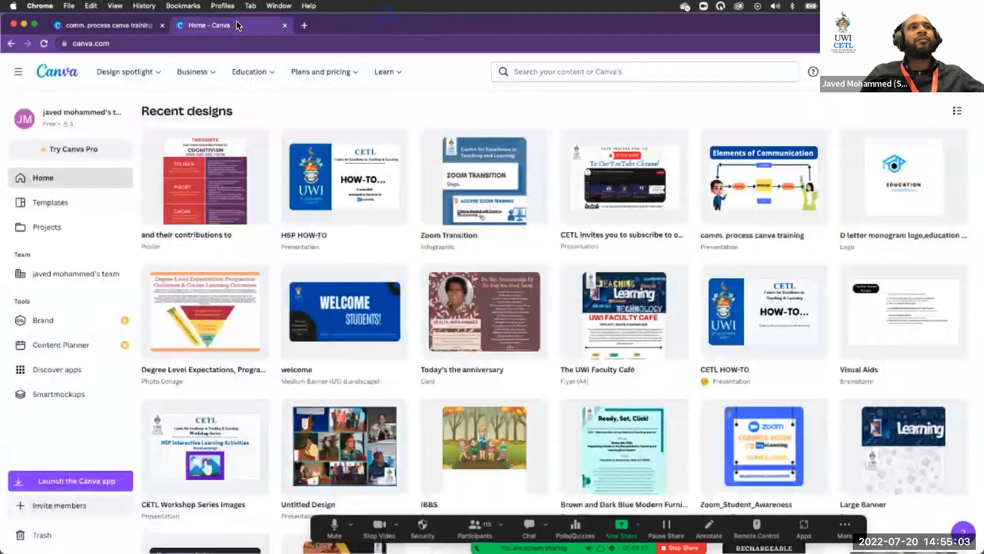
- Examine the first row of recent designs, covering the poster, presentations, infographic and logo
{"action": "scroll", "coordinate": [244, 250], "scroll_direction": "up", "scroll_amount": 5}
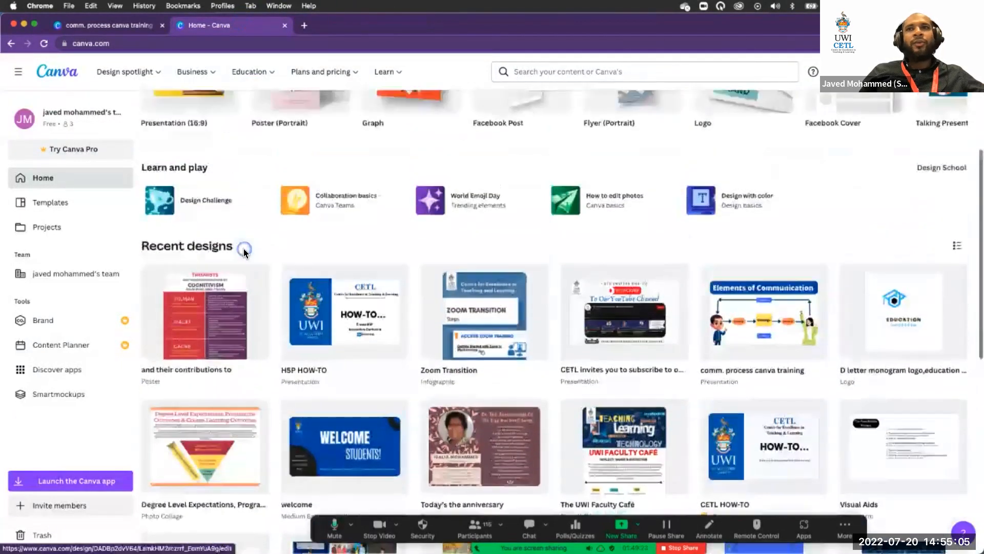
{"action": "scroll", "coordinate": [244, 248], "scroll_direction": "down", "scroll_amount": 3}
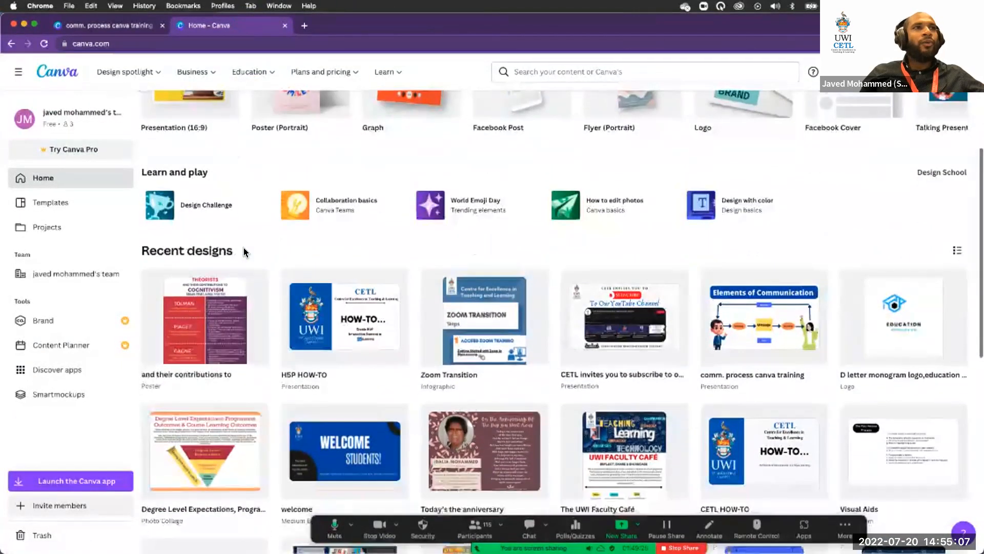
{"action": "scroll", "coordinate": [196, 128], "scroll_direction": "down", "scroll_amount": 2}
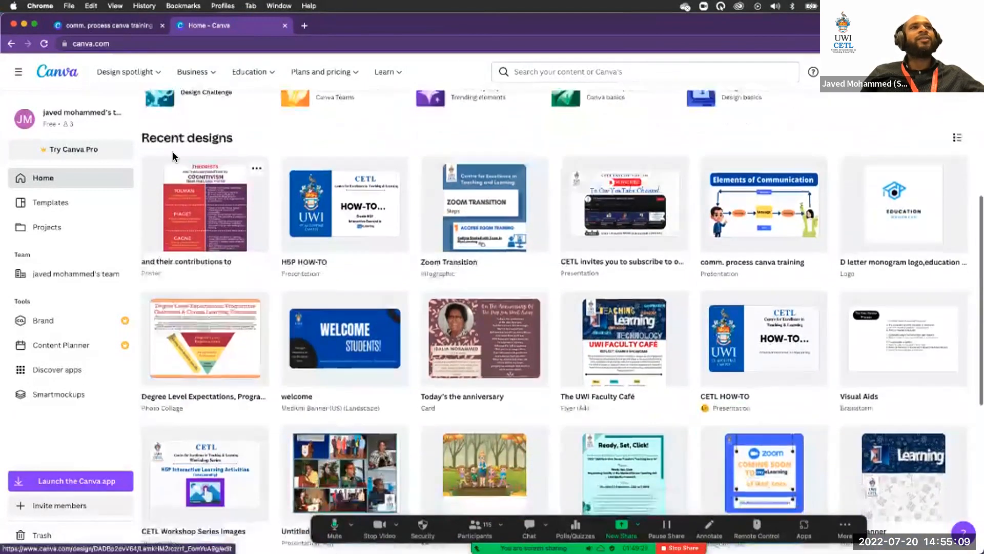
{"action": "scroll", "coordinate": [774, 245], "scroll_direction": "down", "scroll_amount": 1}
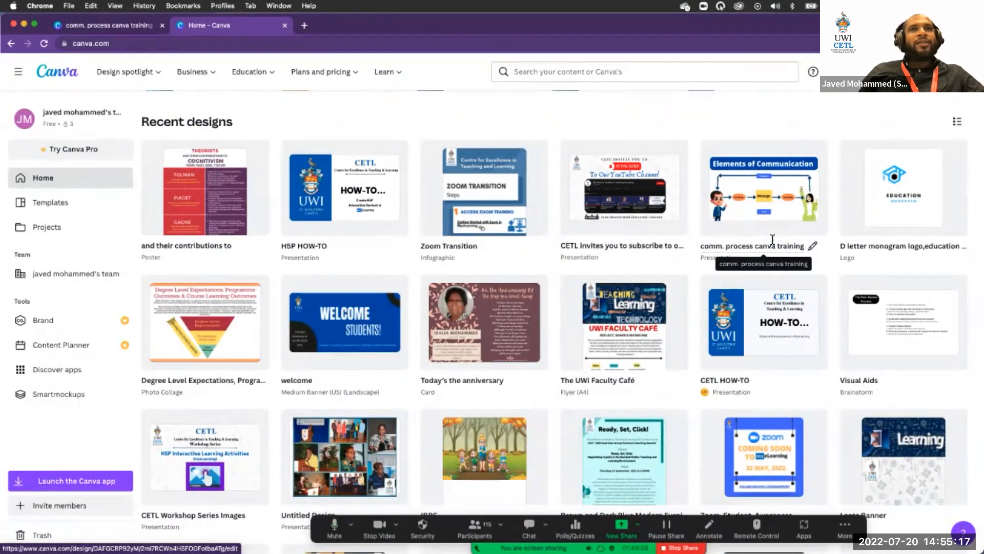
{"action": "scroll", "coordinate": [773, 240], "scroll_direction": "down", "scroll_amount": 1}
{"action": "left_click", "coordinate": [762, 245]}
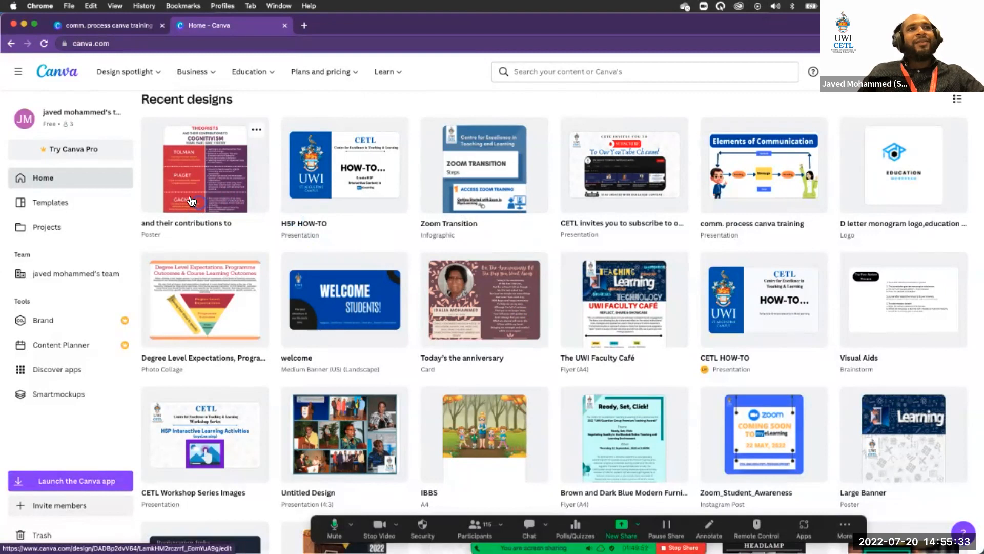
{"action": "scroll", "coordinate": [191, 200], "scroll_direction": "up", "scroll_amount": 1}
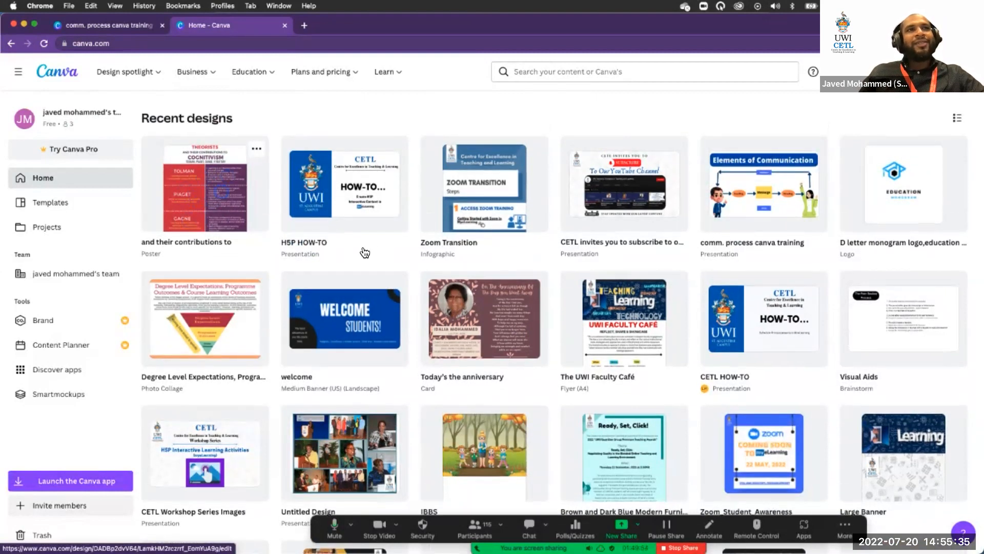
{"action": "scroll", "coordinate": [341, 177], "scroll_direction": "down", "scroll_amount": 1}
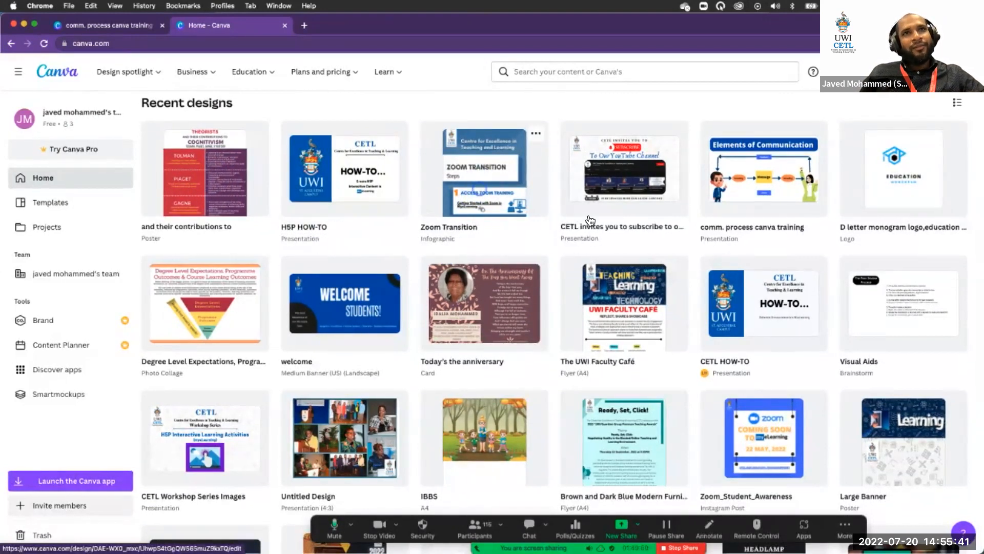
{"action": "scroll", "coordinate": [595, 245], "scroll_direction": "down", "scroll_amount": 1}
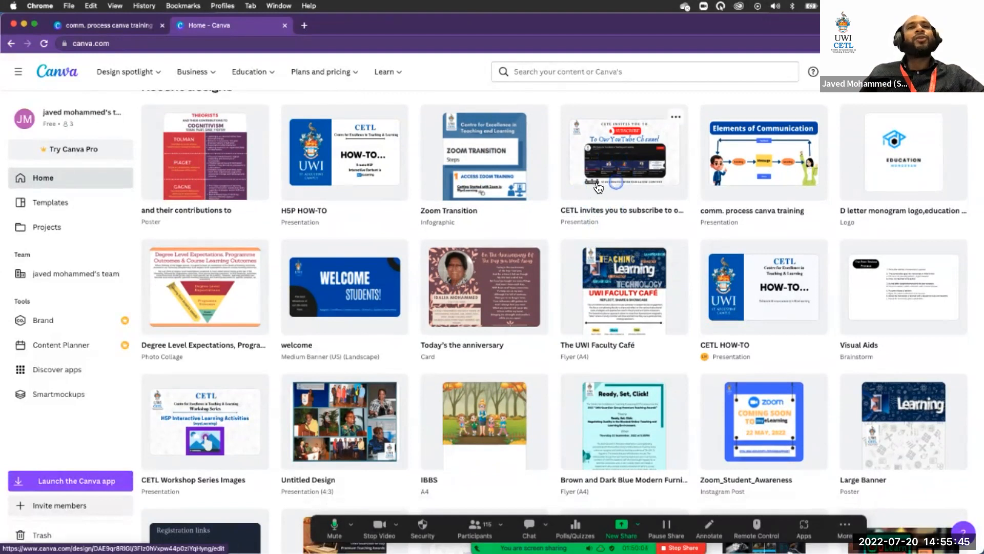
{"action": "scroll", "coordinate": [605, 189], "scroll_direction": "down", "scroll_amount": 1}
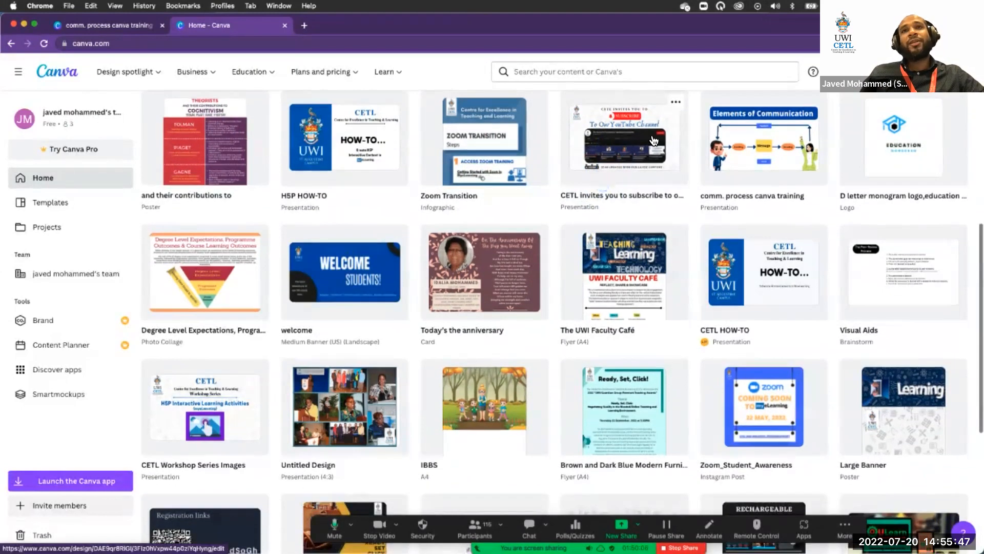
{"action": "scroll", "coordinate": [772, 207], "scroll_direction": "up", "scroll_amount": 2}
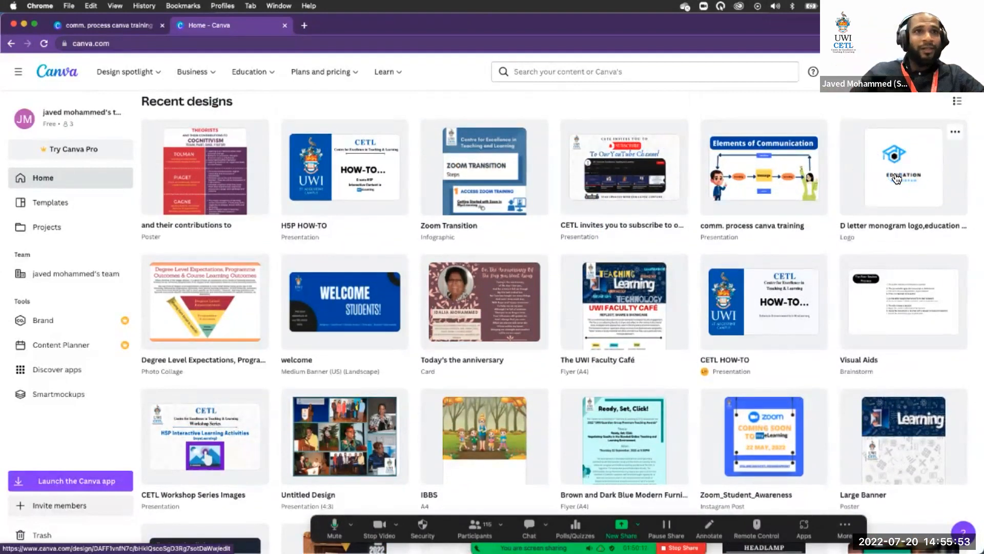
- Examine the next rows of recent designs, including the photo collage, banner, card, flyers and Instagram post
{"action": "scroll", "coordinate": [896, 178], "scroll_direction": "down", "scroll_amount": 4}
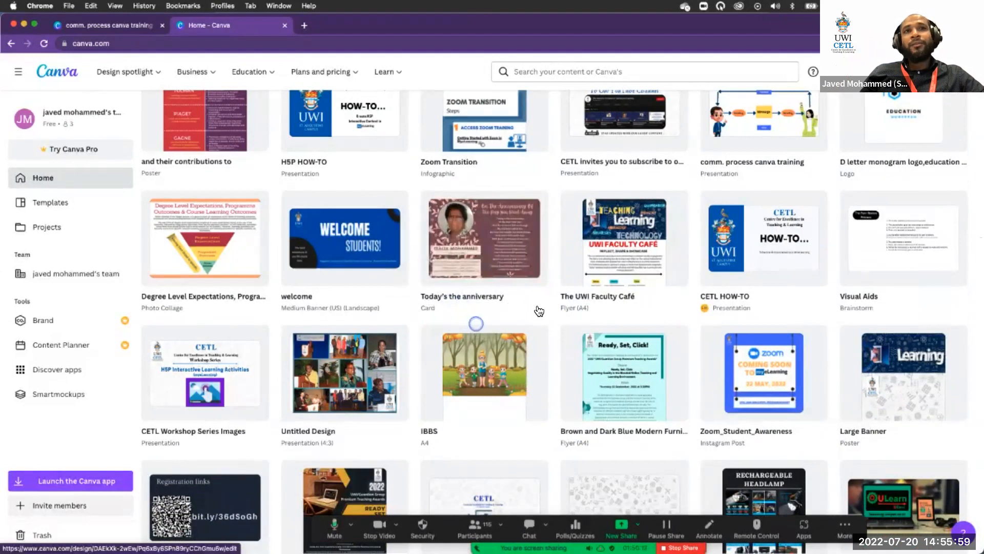
{"action": "scroll", "coordinate": [538, 308], "scroll_direction": "down", "scroll_amount": 1}
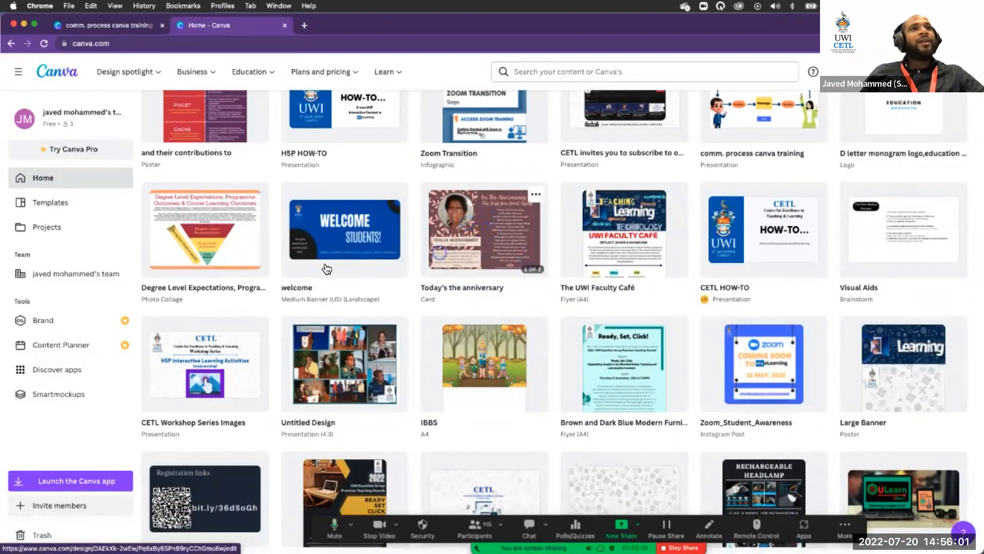
{"action": "scroll", "coordinate": [326, 266], "scroll_direction": "down", "scroll_amount": 2}
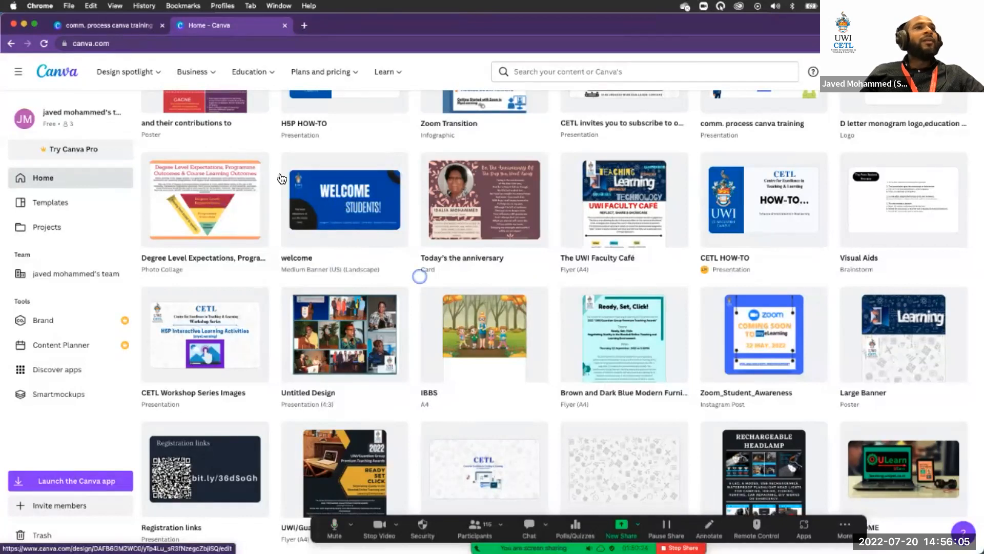
{"action": "scroll", "coordinate": [226, 226], "scroll_direction": "down", "scroll_amount": 3}
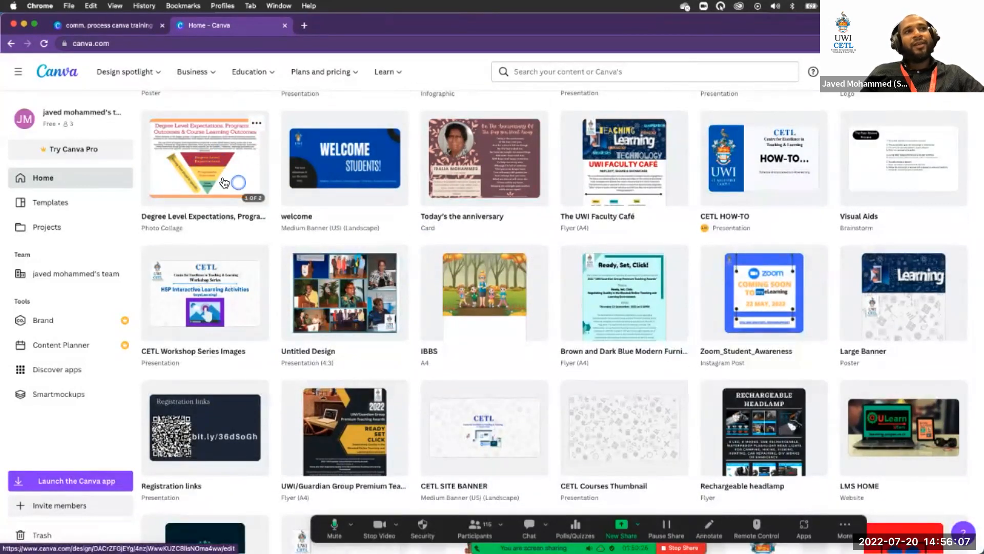
{"action": "scroll", "coordinate": [226, 205], "scroll_direction": "down", "scroll_amount": 1}
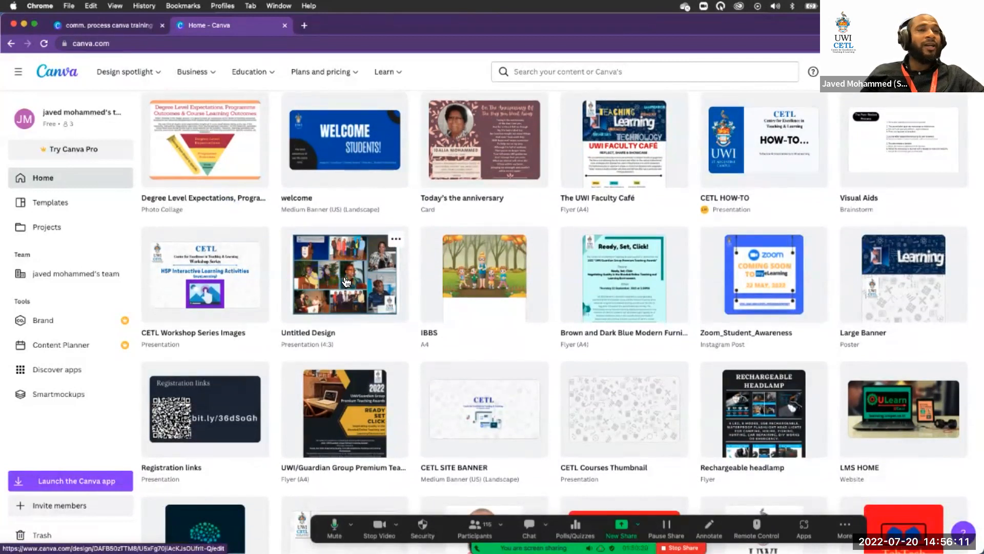
{"action": "scroll", "coordinate": [347, 281], "scroll_direction": "down", "scroll_amount": 2}
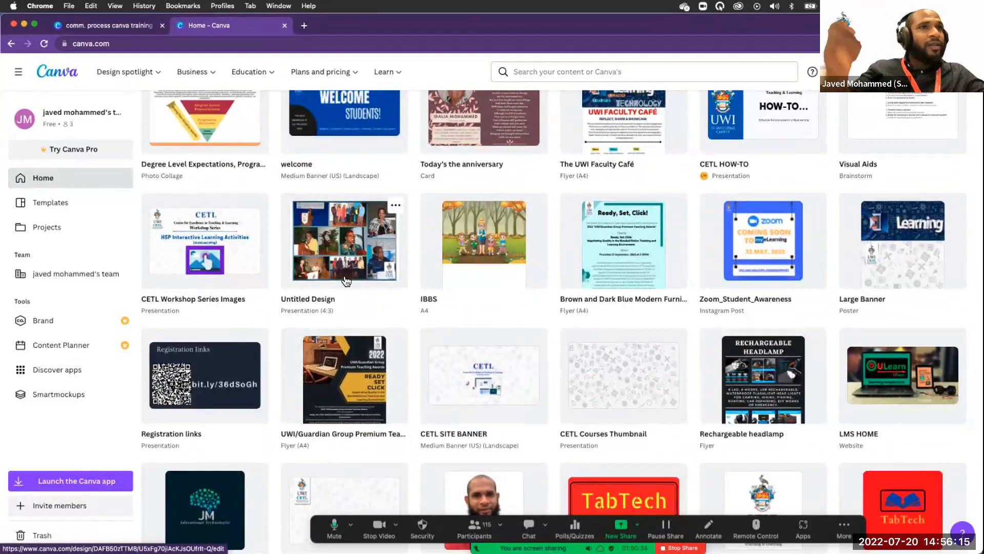
{"action": "scroll", "coordinate": [471, 305], "scroll_direction": "down", "scroll_amount": 1}
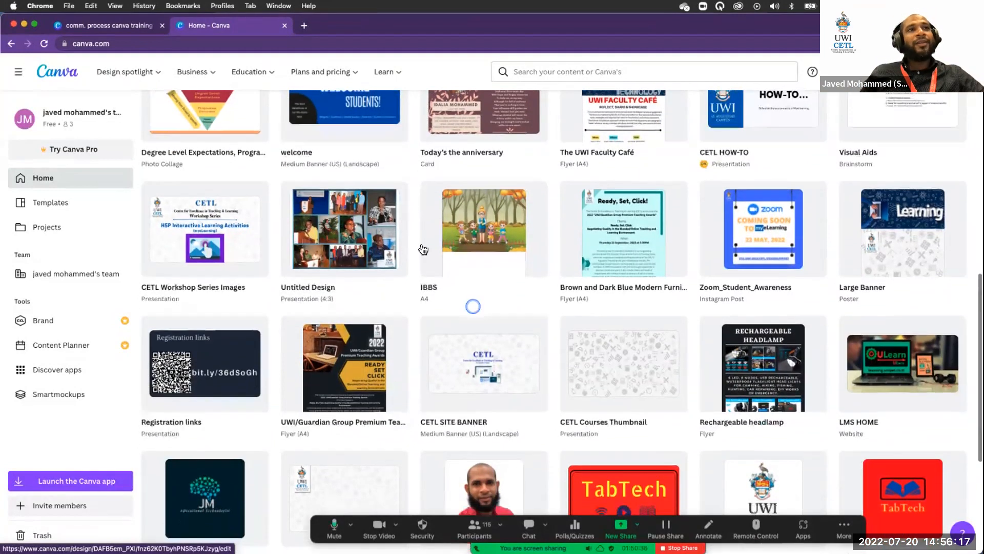
{"action": "scroll", "coordinate": [403, 302], "scroll_direction": "down", "scroll_amount": 3}
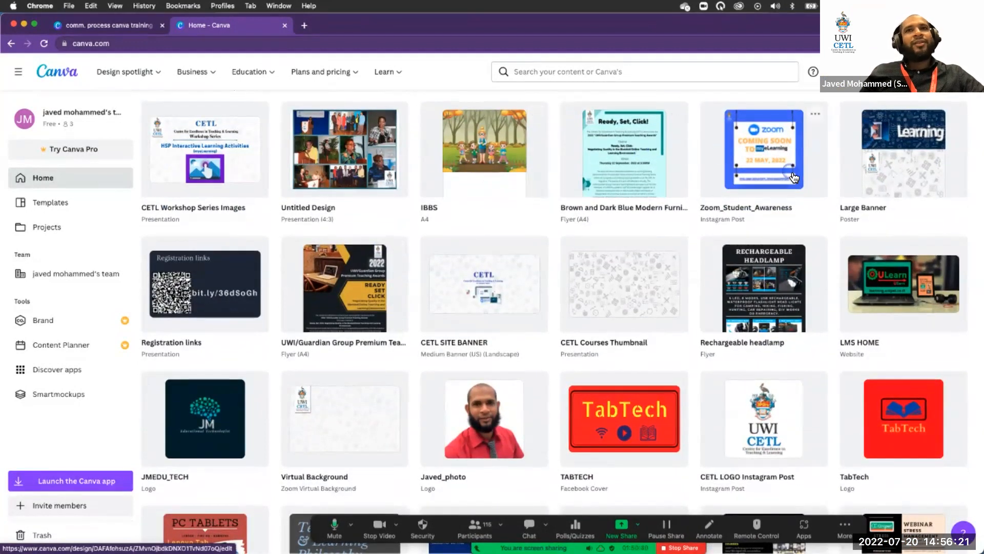
{"action": "scroll", "coordinate": [780, 205], "scroll_direction": "down", "scroll_amount": 1}
{"action": "scroll", "coordinate": [778, 229], "scroll_direction": "down", "scroll_amount": 2}
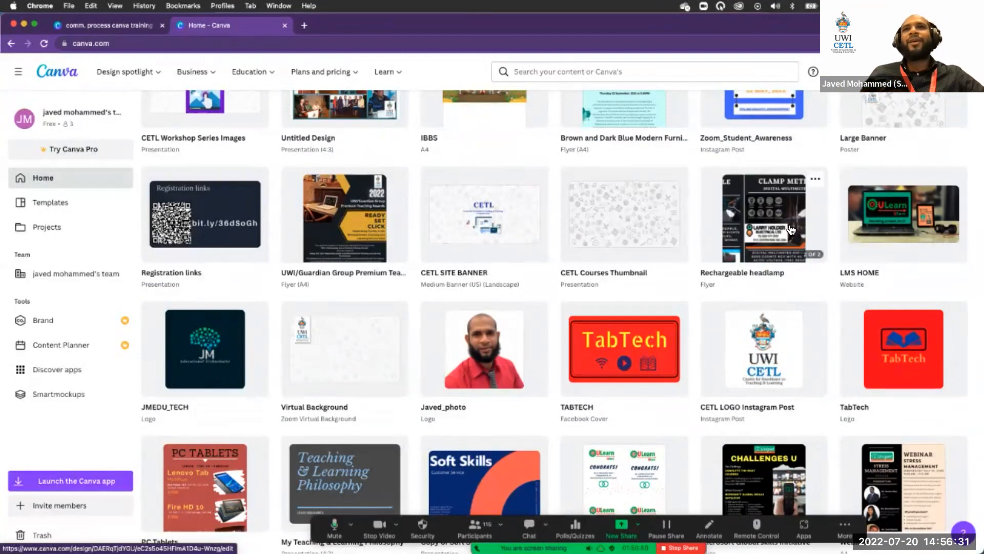
- Look through the older recent designs to the end of the list and return to the start of the home page
{"action": "scroll", "coordinate": [762, 168], "scroll_direction": "down", "scroll_amount": 2}
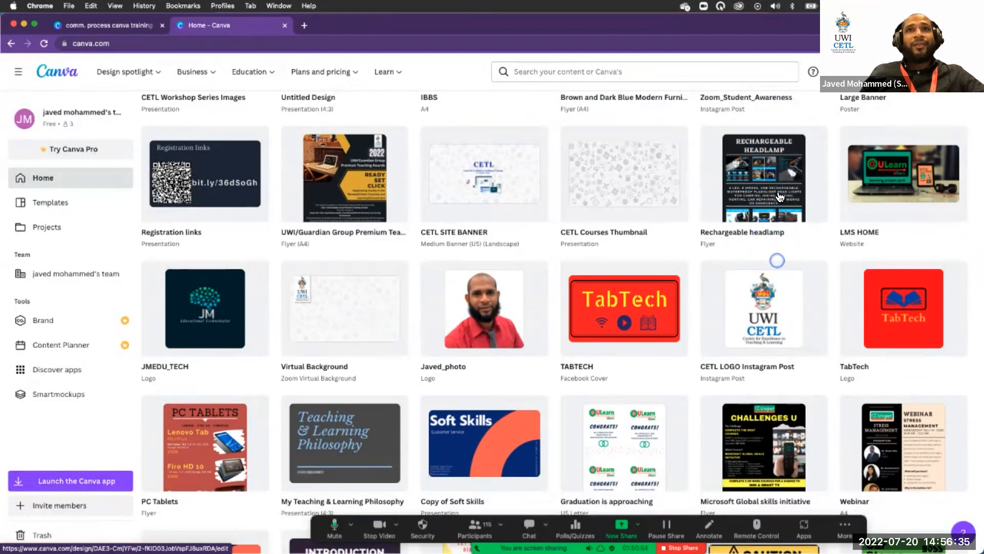
{"action": "scroll", "coordinate": [779, 197], "scroll_direction": "down", "scroll_amount": 2}
{"action": "scroll", "coordinate": [779, 196], "scroll_direction": "down", "scroll_amount": 10}
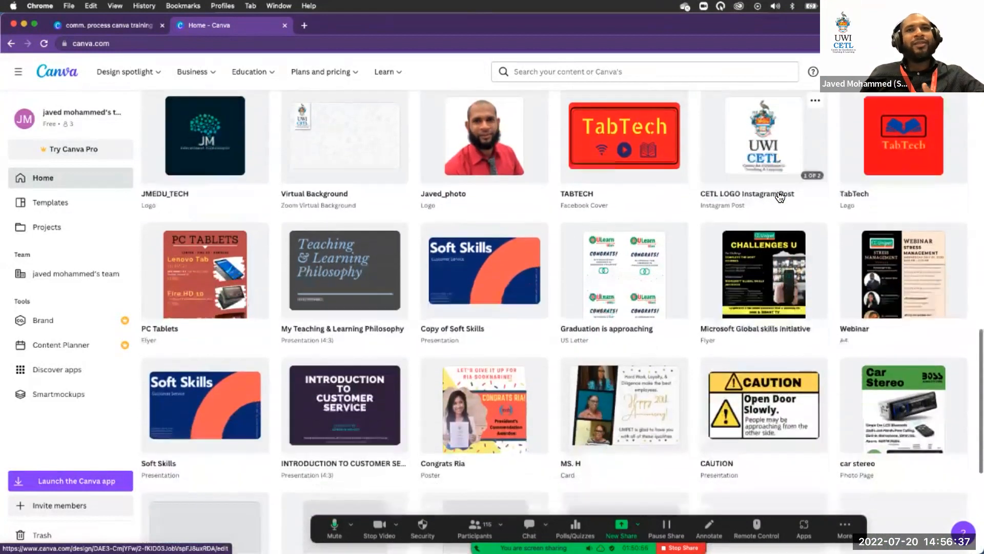
{"action": "scroll", "coordinate": [780, 197], "scroll_direction": "down", "scroll_amount": 3}
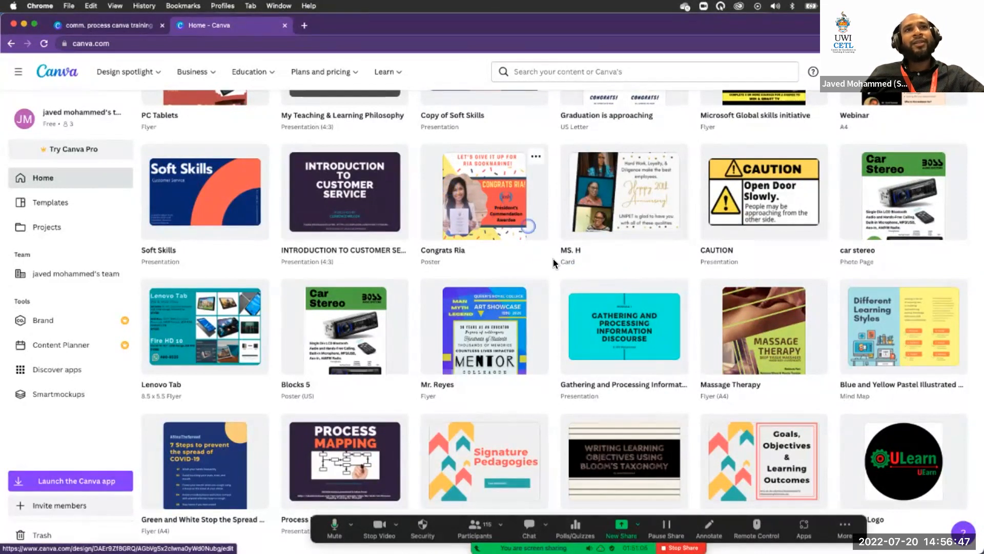
{"action": "scroll", "coordinate": [552, 259], "scroll_direction": "down", "scroll_amount": 1}
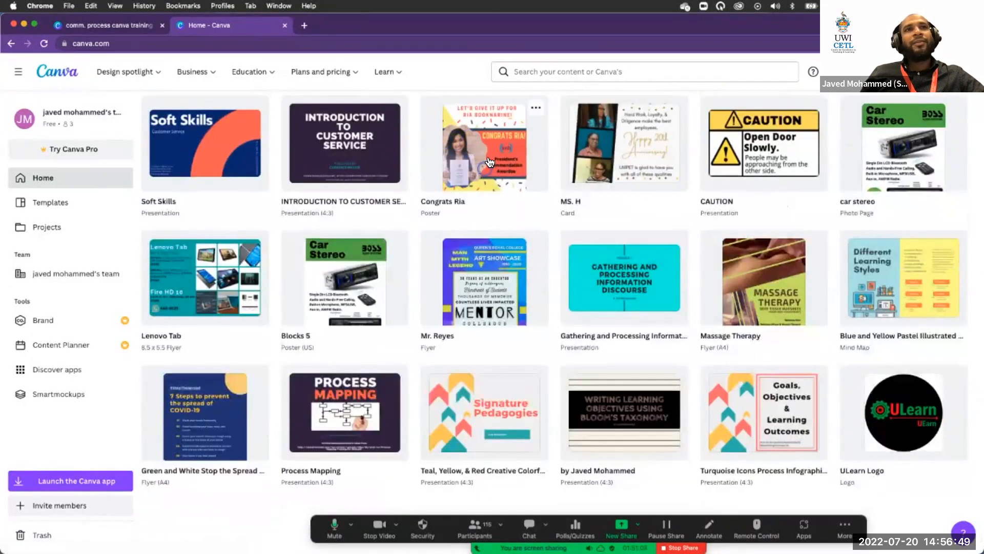
{"action": "scroll", "coordinate": [555, 279], "scroll_direction": "down", "scroll_amount": 5}
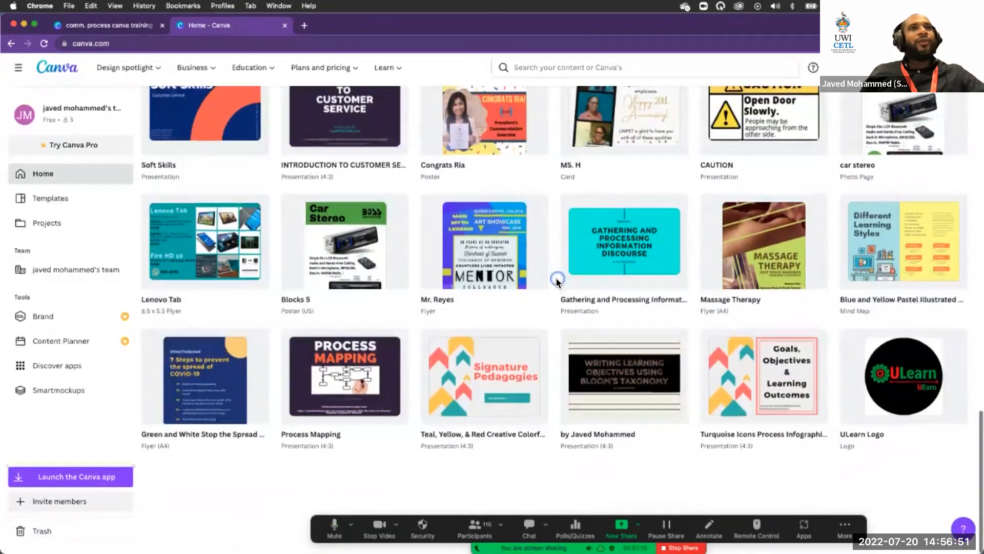
{"action": "scroll", "coordinate": [559, 283], "scroll_direction": "up", "scroll_amount": 15}
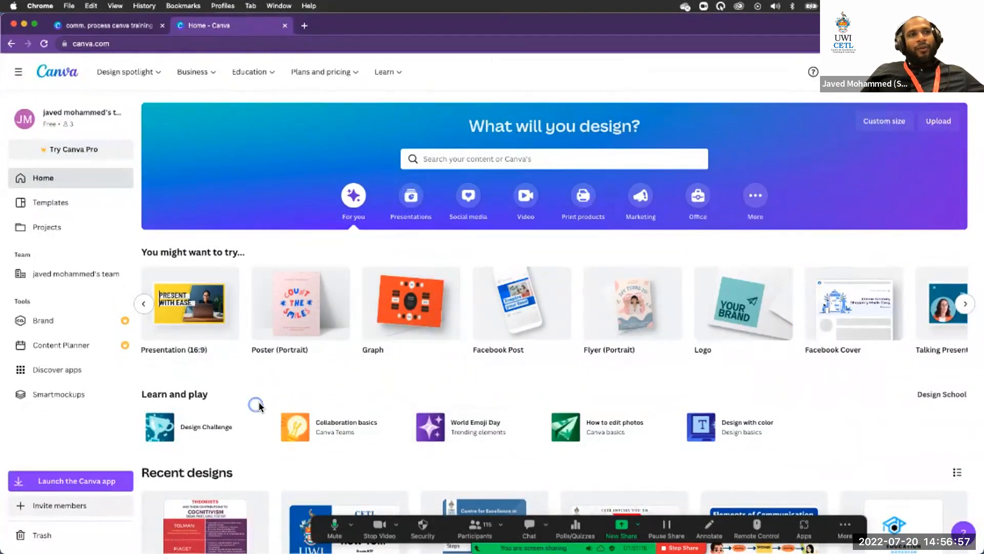
{"action": "mouse_move", "coordinate": [196, 314]}
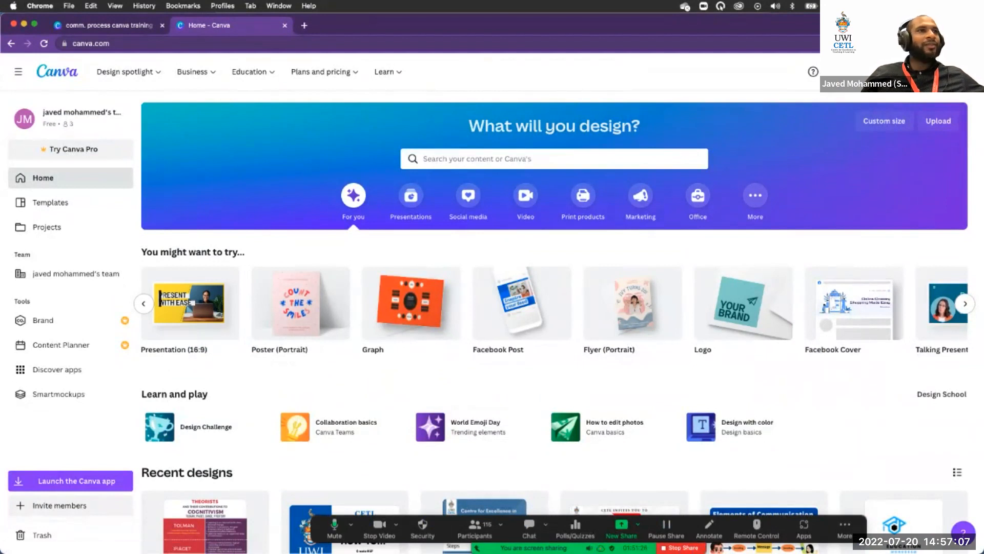
{"action": "scroll", "coordinate": [587, 351], "scroll_direction": "down", "scroll_amount": 10}
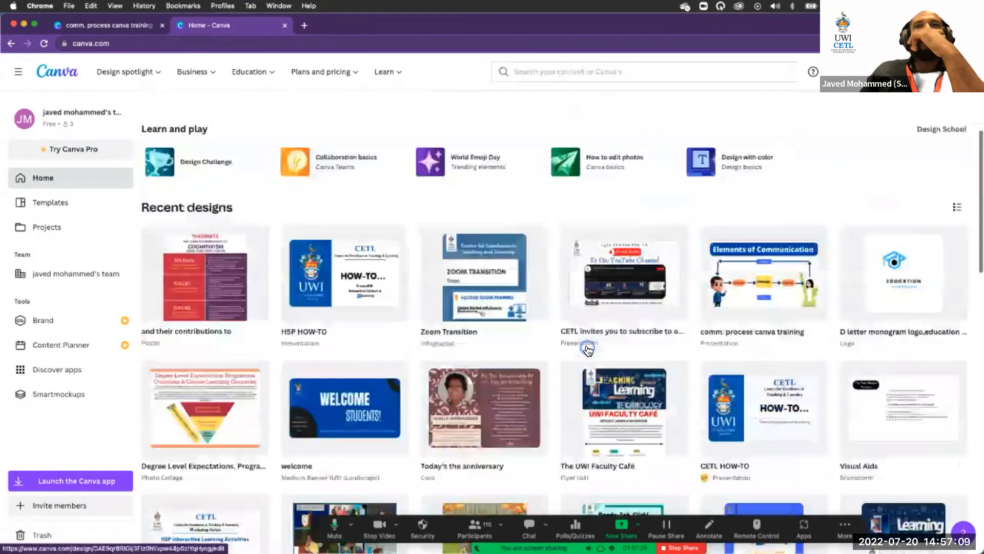
{"action": "scroll", "coordinate": [588, 350], "scroll_direction": "down", "scroll_amount": 7}
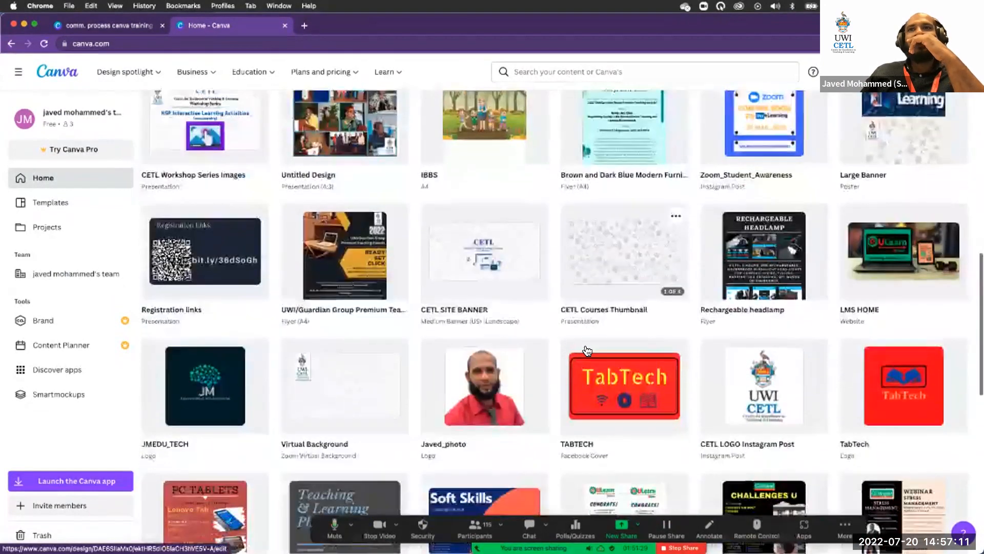
{"action": "scroll", "coordinate": [587, 350], "scroll_direction": "down", "scroll_amount": 7}
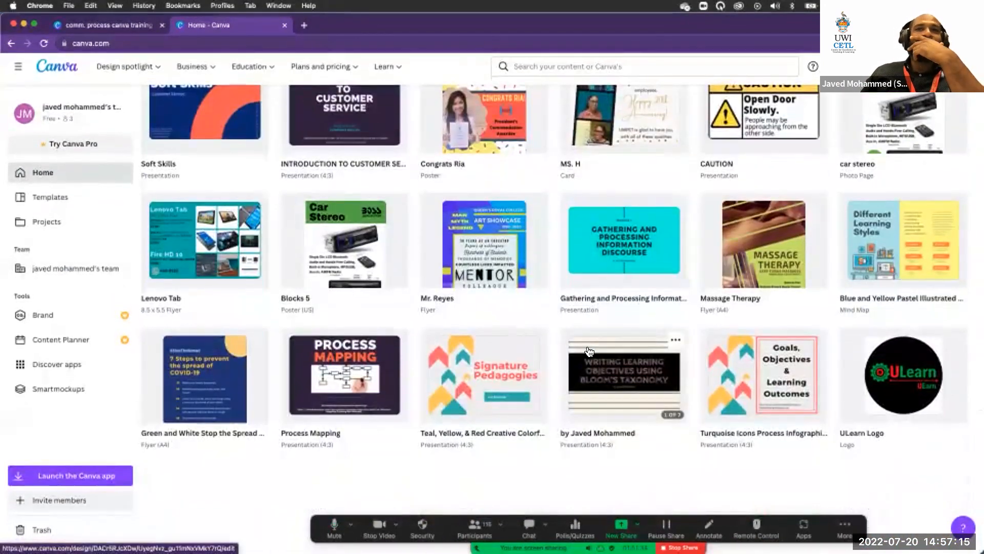
{"action": "scroll", "coordinate": [589, 350], "scroll_direction": "up", "scroll_amount": 3}
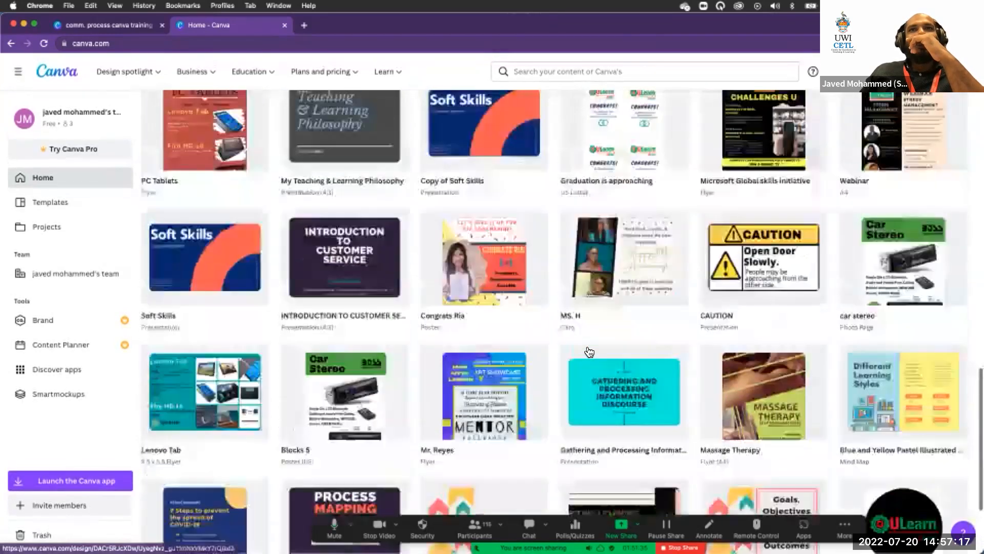
{"action": "scroll", "coordinate": [589, 351], "scroll_direction": "up", "scroll_amount": 3}
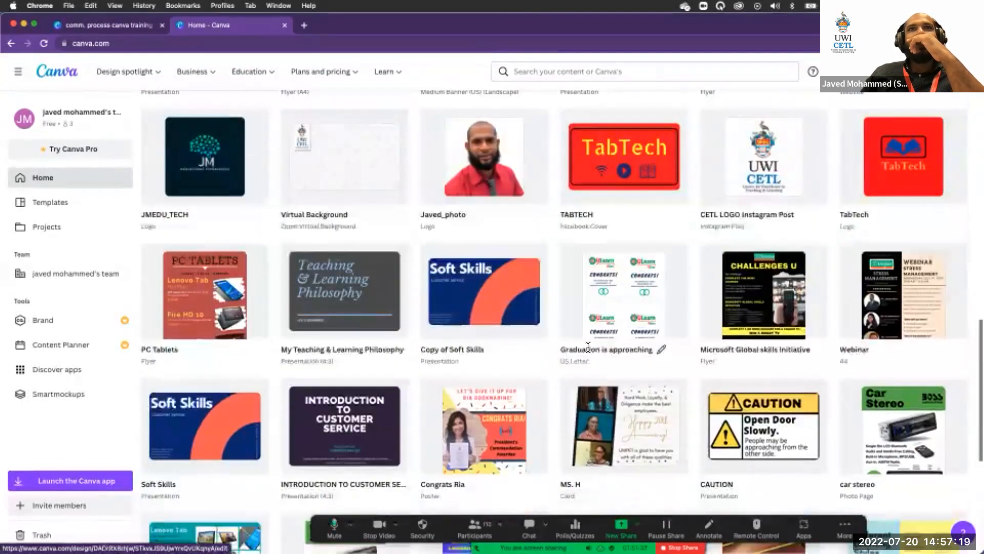
- Search the templates for "Certificates" from the home page
{"action": "scroll", "coordinate": [588, 348], "scroll_direction": "up", "scroll_amount": 1}
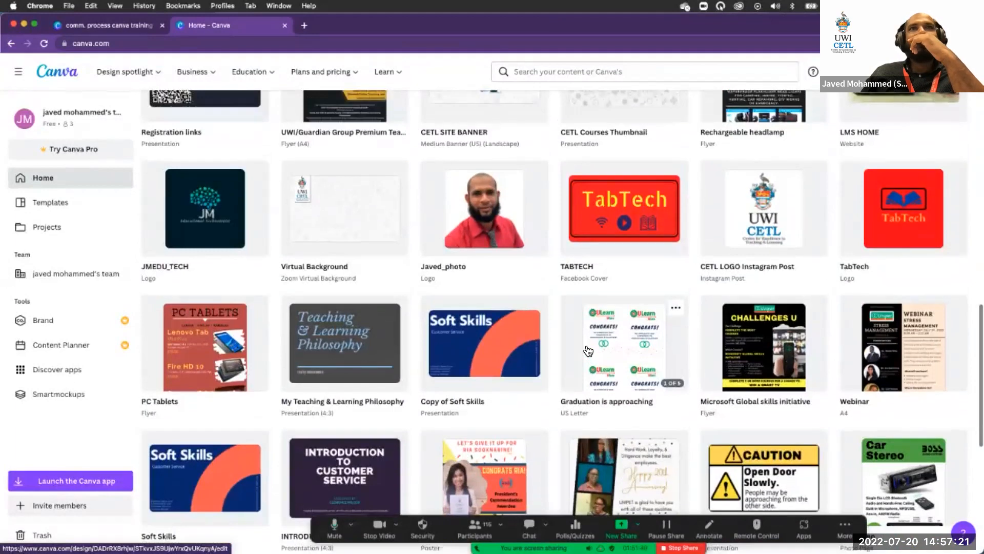
{"action": "scroll", "coordinate": [588, 351], "scroll_direction": "up", "scroll_amount": 6}
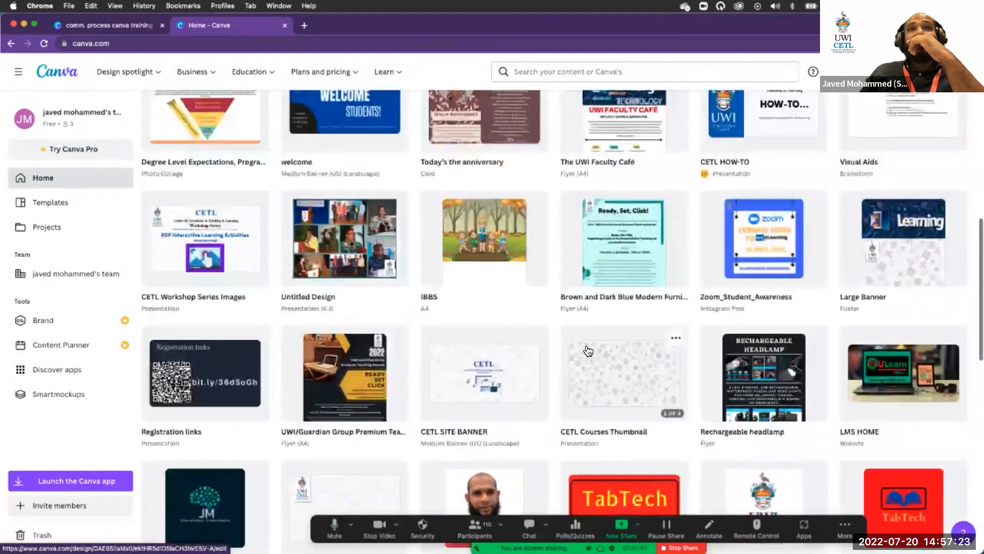
{"action": "scroll", "coordinate": [588, 350], "scroll_direction": "up", "scroll_amount": 10}
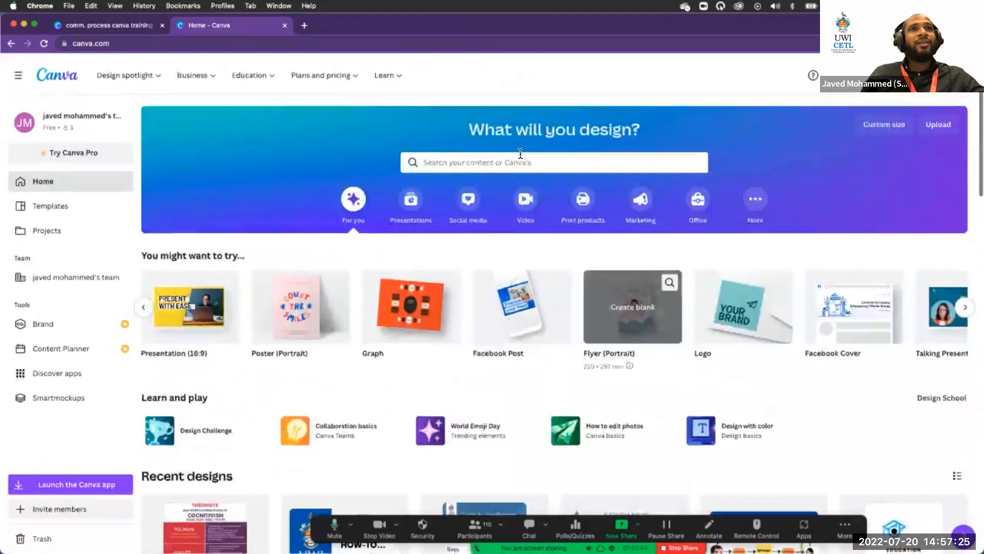
{"action": "left_click", "coordinate": [520, 153]}
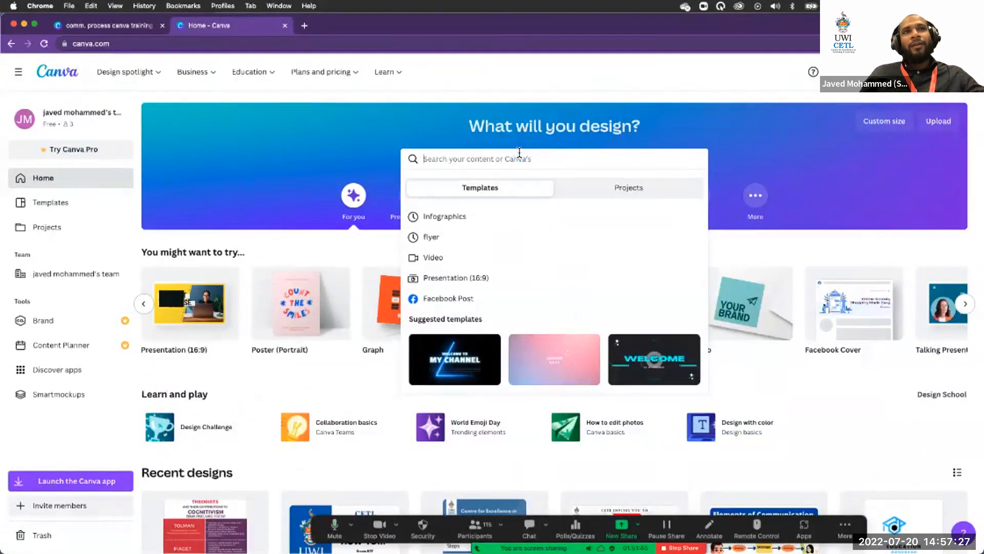
{"action": "type", "text": "certificate"}
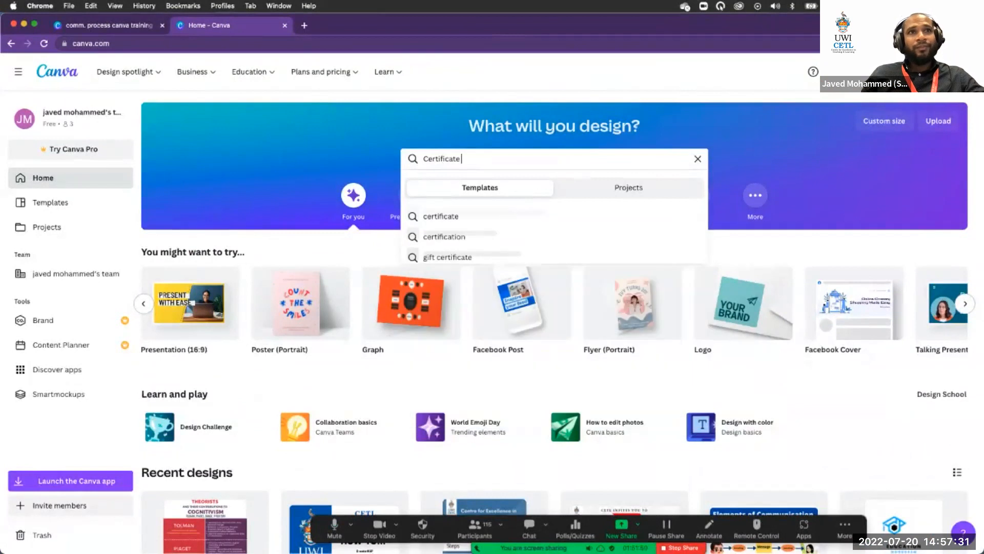
{"action": "type", "text": "s"}
{"action": "key", "text": "Return"}
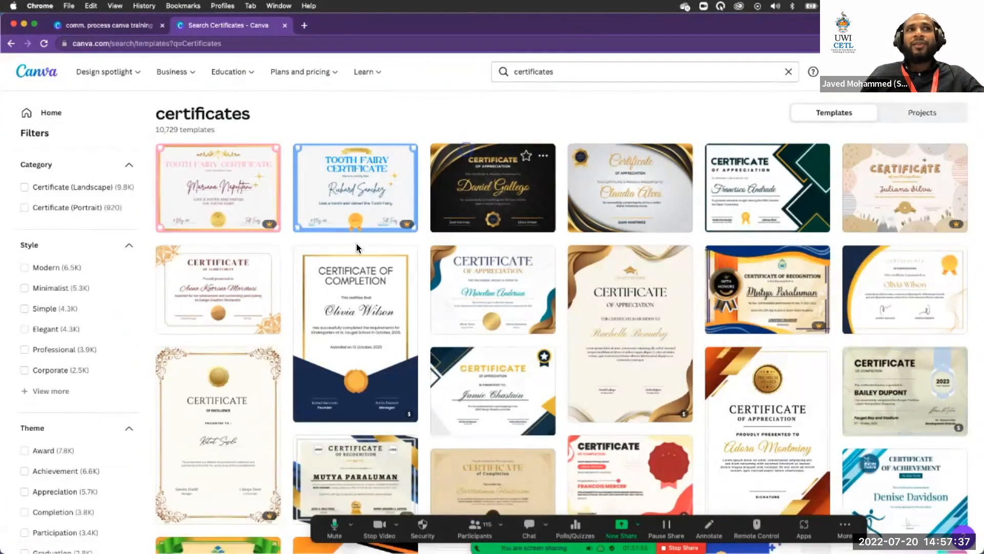
- Browse the certificate template results and return to the first row
{"action": "scroll", "coordinate": [609, 336], "scroll_direction": "down", "scroll_amount": 3}
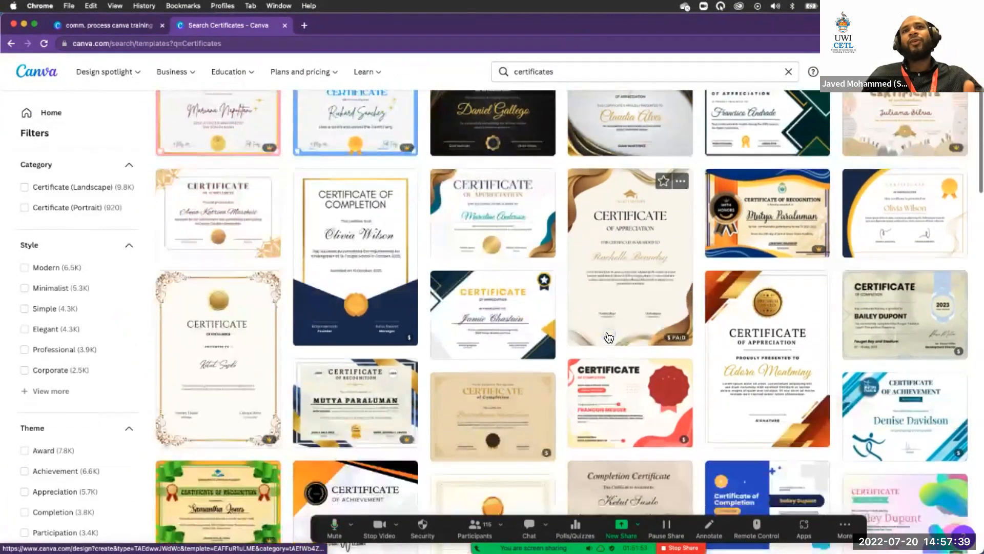
{"action": "scroll", "coordinate": [609, 337], "scroll_direction": "down", "scroll_amount": 2}
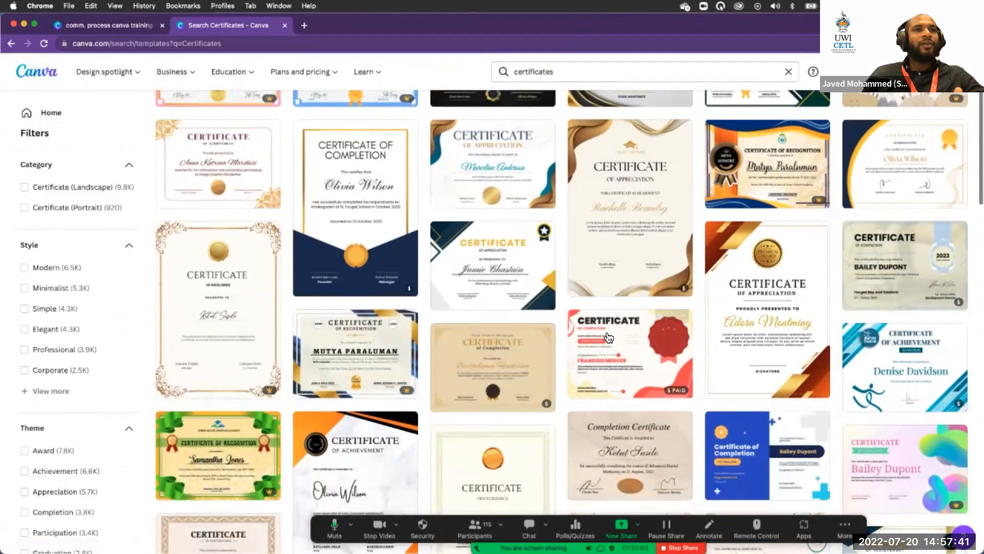
{"action": "scroll", "coordinate": [609, 336], "scroll_direction": "down", "scroll_amount": 7}
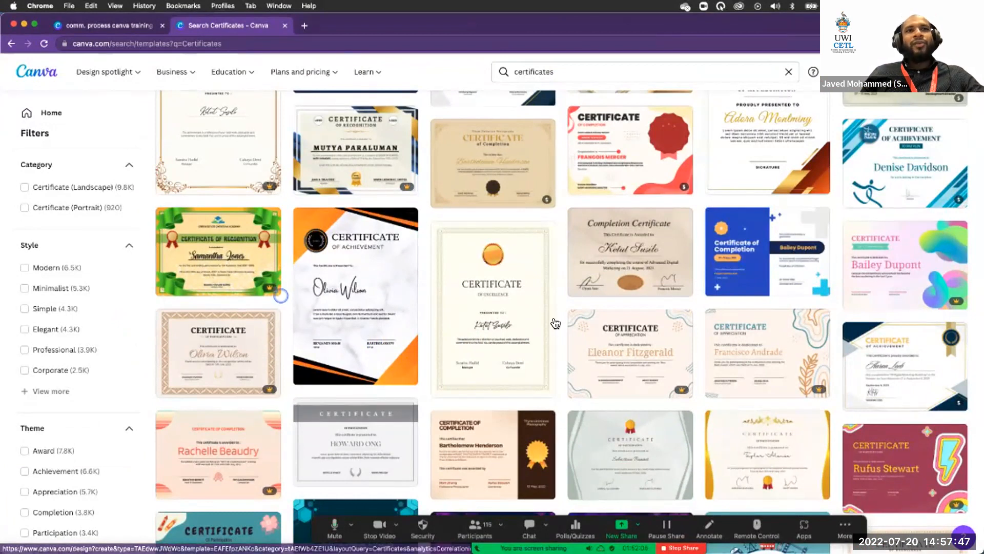
{"action": "scroll", "coordinate": [561, 318], "scroll_direction": "up", "scroll_amount": 2}
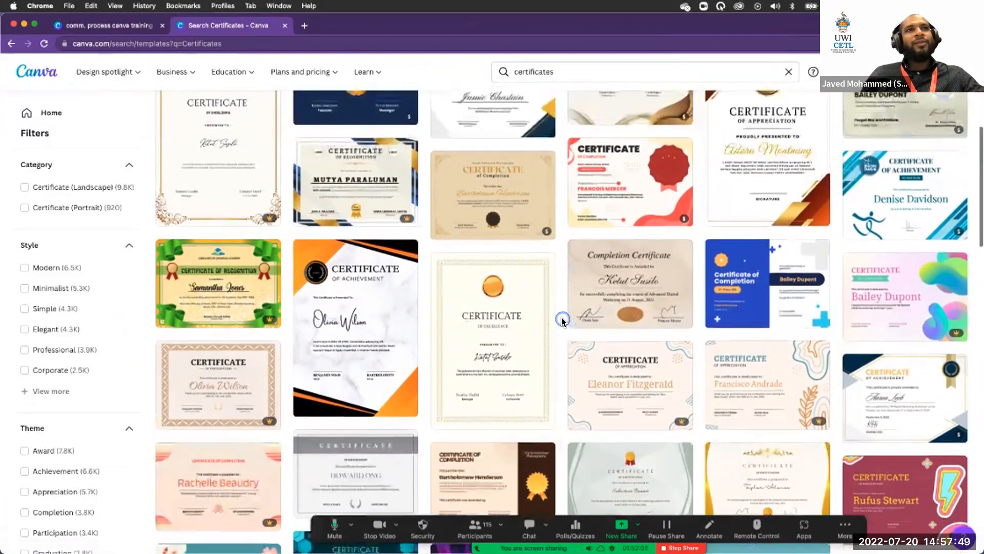
{"action": "scroll", "coordinate": [562, 317], "scroll_direction": "up", "scroll_amount": 1}
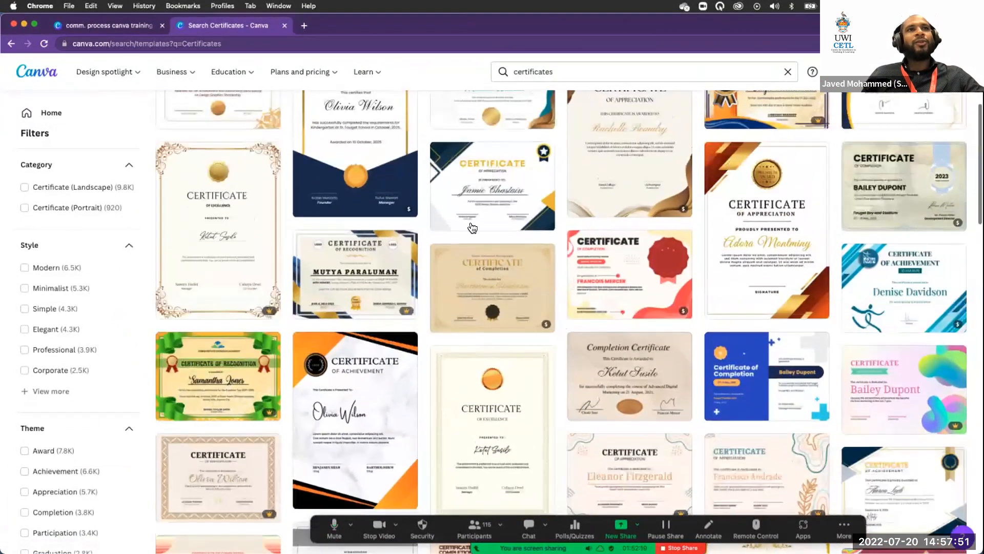
{"action": "scroll", "coordinate": [548, 319], "scroll_direction": "up", "scroll_amount": 3}
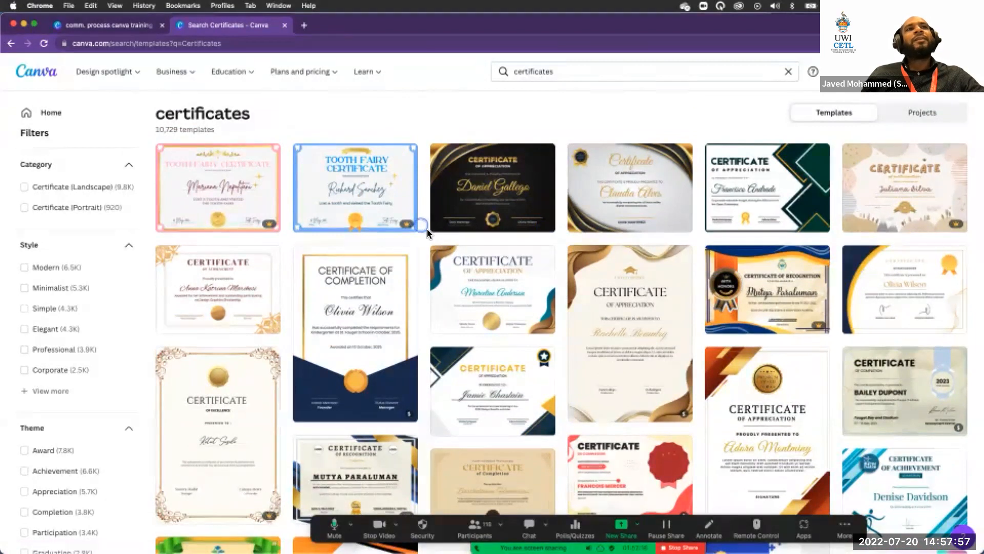
- Check the Pro and paid labels on the certificate templates
{"action": "mouse_move", "coordinate": [403, 225]}
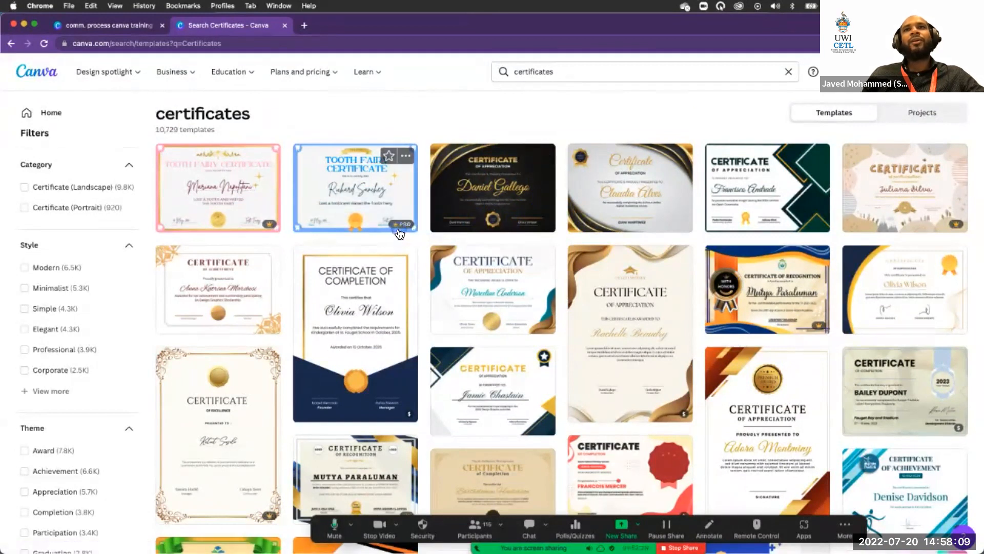
{"action": "scroll", "coordinate": [582, 267], "scroll_direction": "down", "scroll_amount": 2}
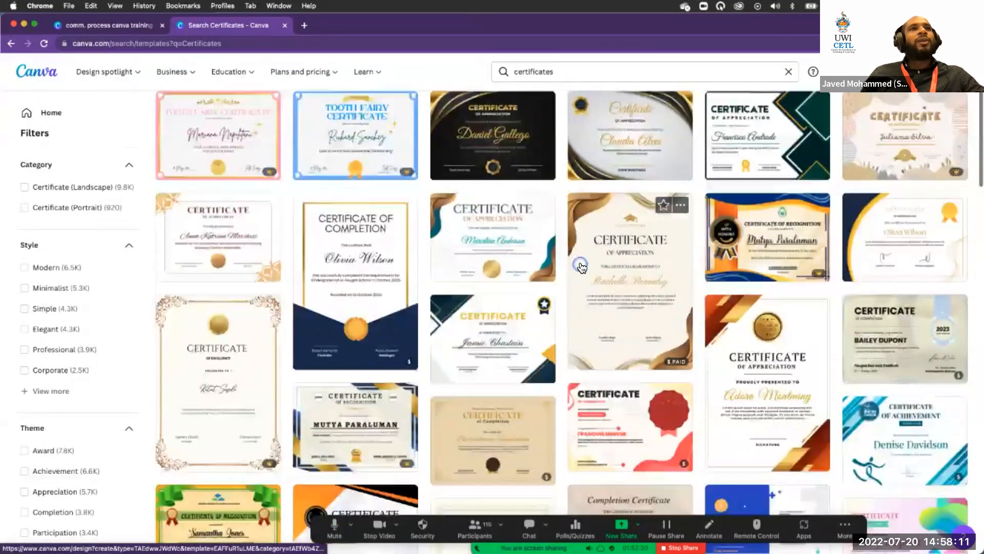
{"action": "scroll", "coordinate": [697, 301], "scroll_direction": "down", "scroll_amount": 3}
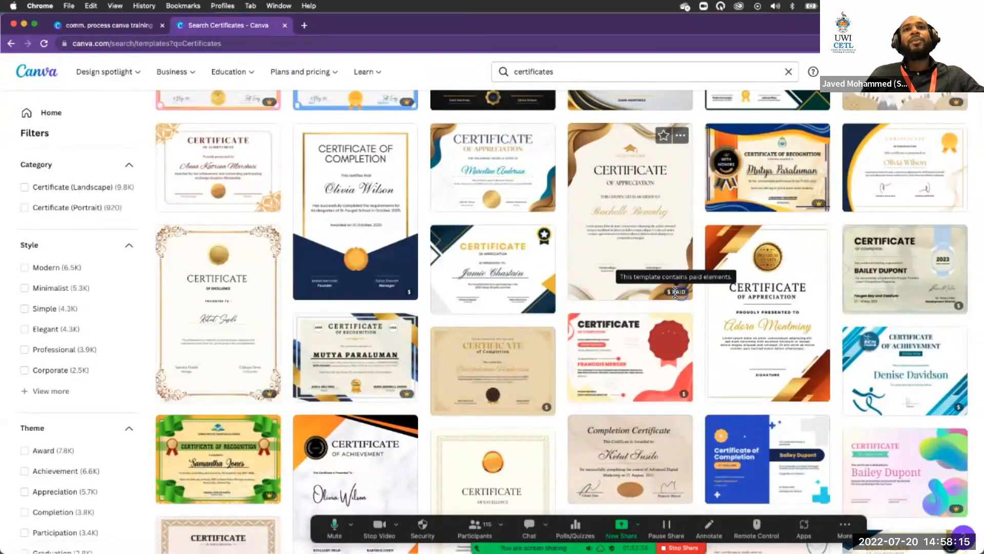
{"action": "scroll", "coordinate": [680, 297], "scroll_direction": "up", "scroll_amount": 1}
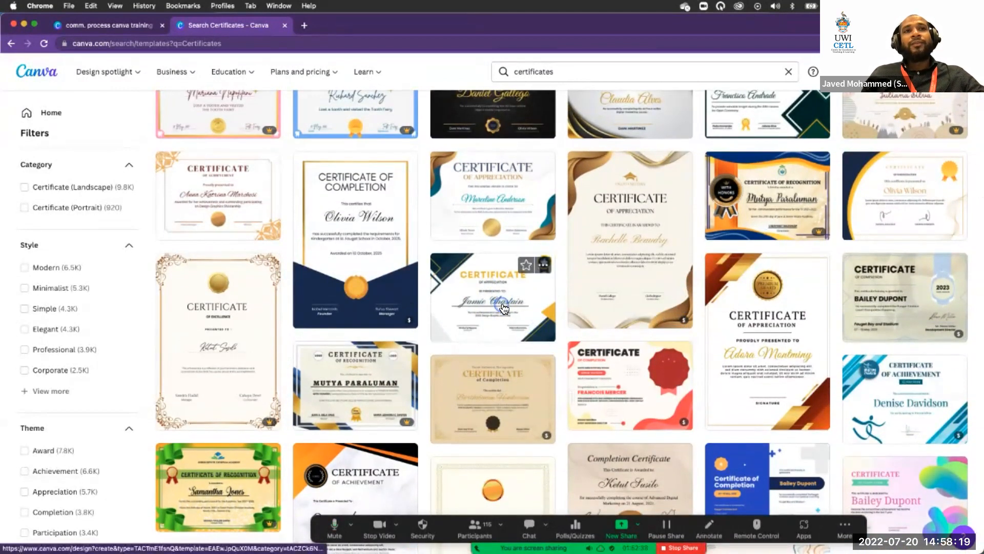
- Open the dark blue and yellow Certificate of Appreciation template as a new design
{"action": "left_click", "coordinate": [529, 322]}
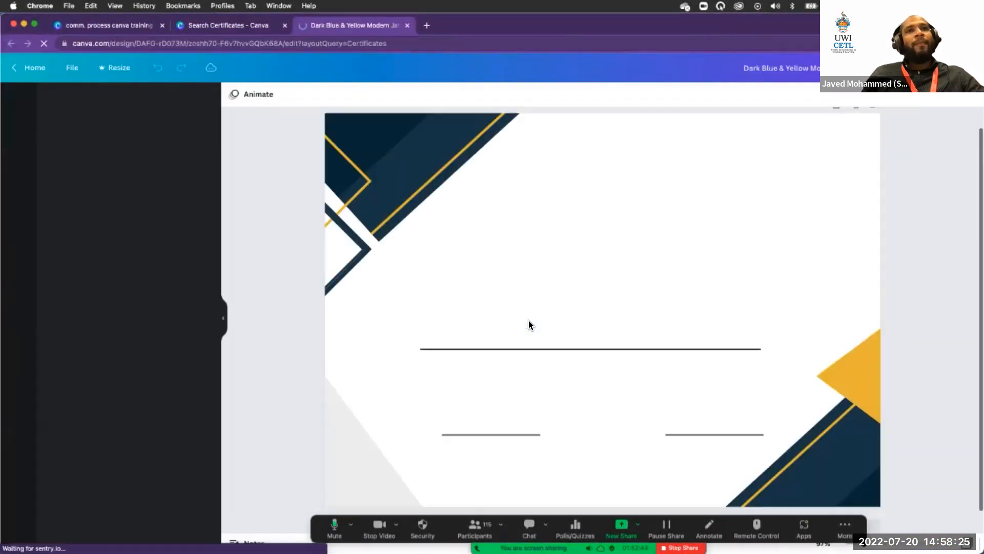
{"action": "left_click", "coordinate": [530, 314]}
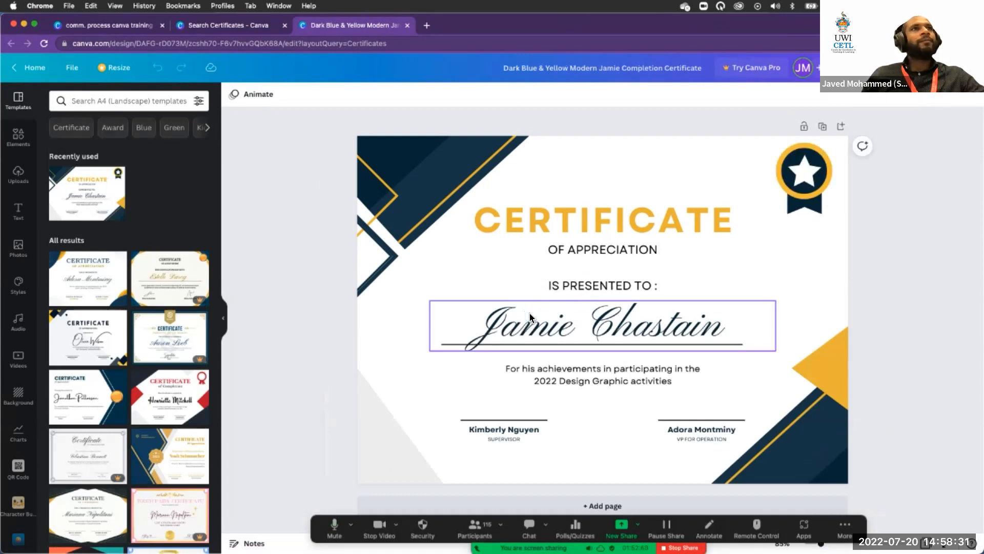
{"action": "left_click", "coordinate": [451, 236]}
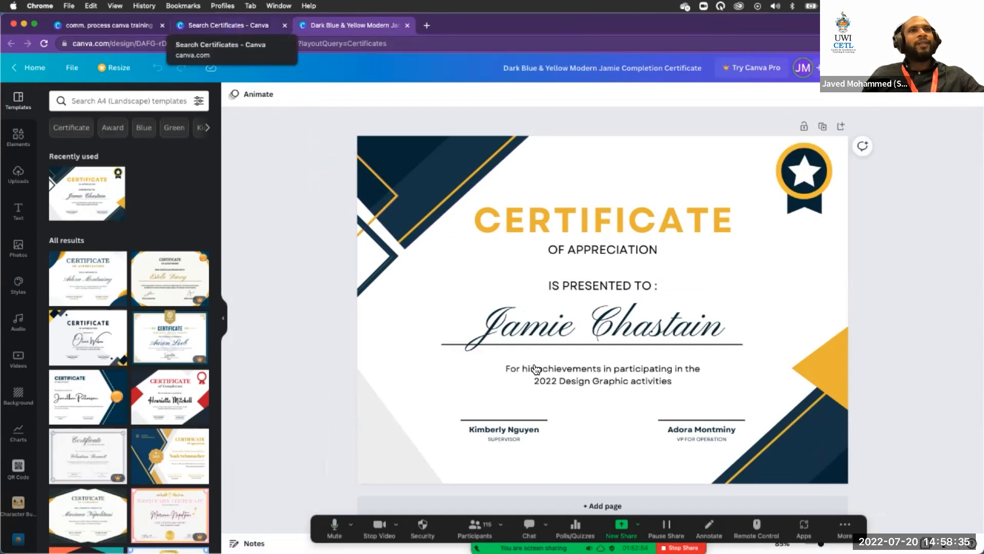
- Return from the certificate search to the home page and close the certificate design
{"action": "left_click", "coordinate": [233, 28]}
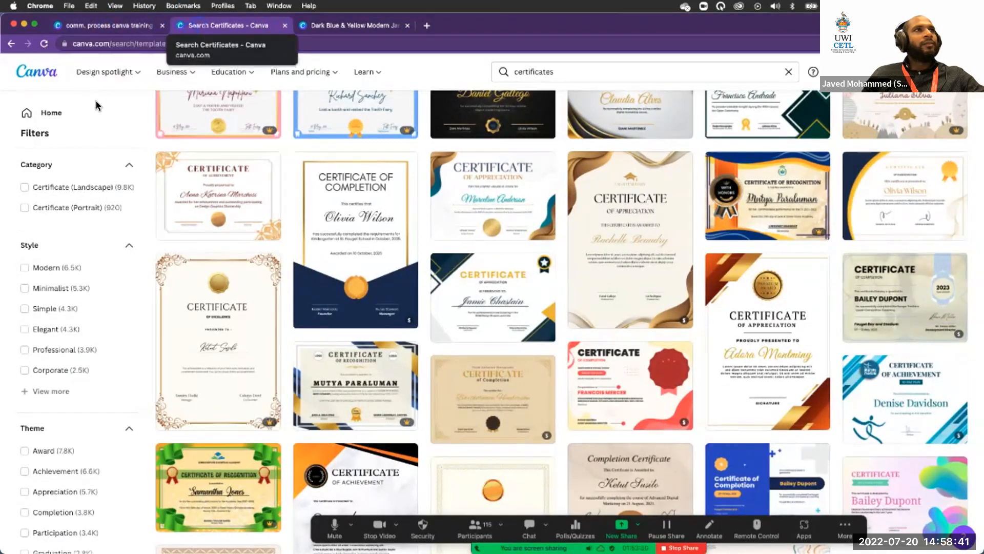
{"action": "scroll", "coordinate": [42, 79], "scroll_direction": "up", "scroll_amount": 1}
{"action": "left_click", "coordinate": [43, 82]}
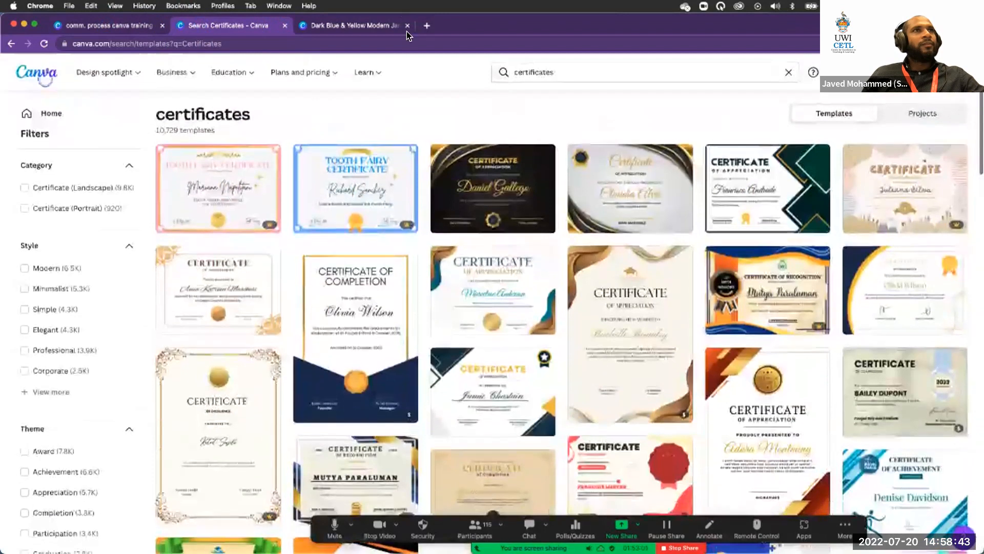
{"action": "left_click", "coordinate": [408, 26]}
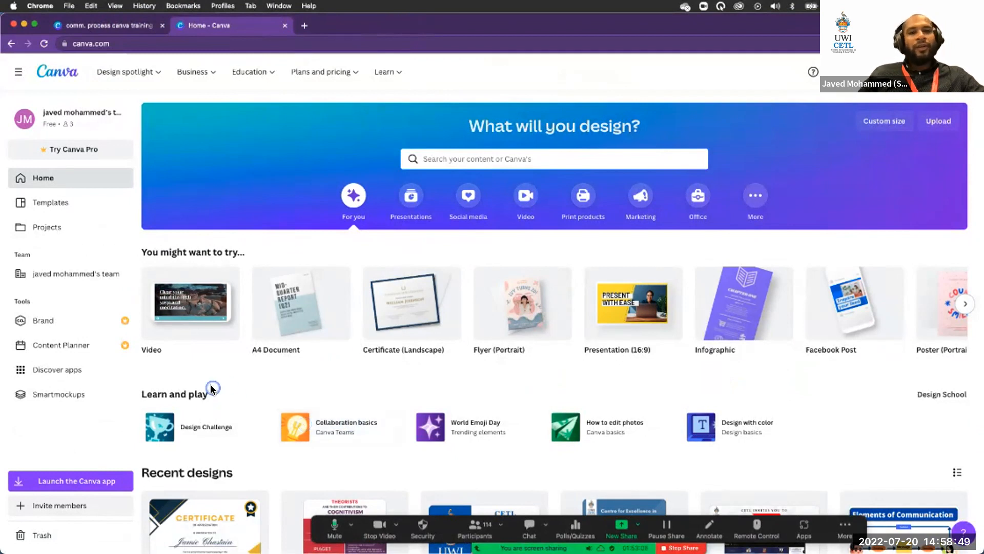
- Create a blank Presentation (16:9) design from the Presentations category
{"action": "scroll", "coordinate": [214, 389], "scroll_direction": "down", "scroll_amount": 1}
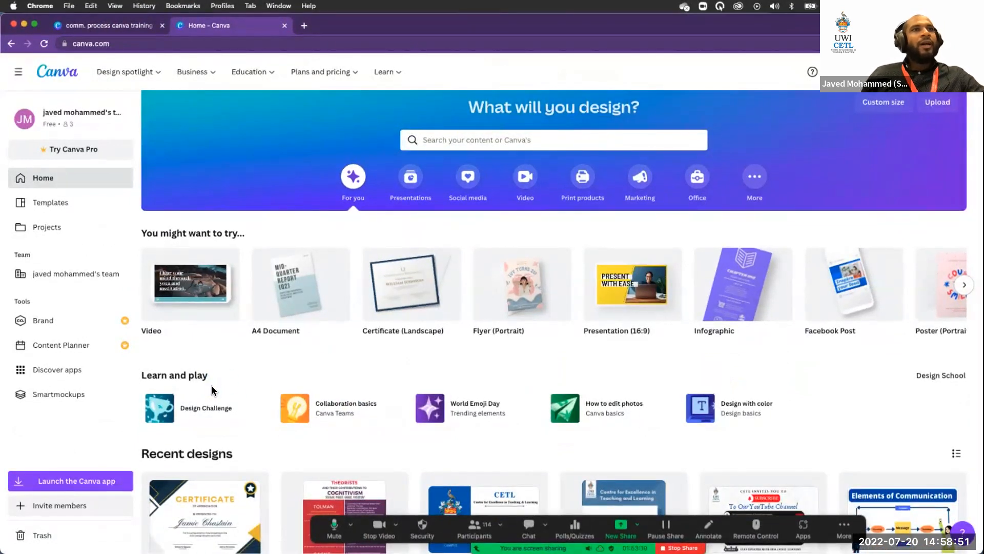
{"action": "scroll", "coordinate": [338, 365], "scroll_direction": "up", "scroll_amount": 1}
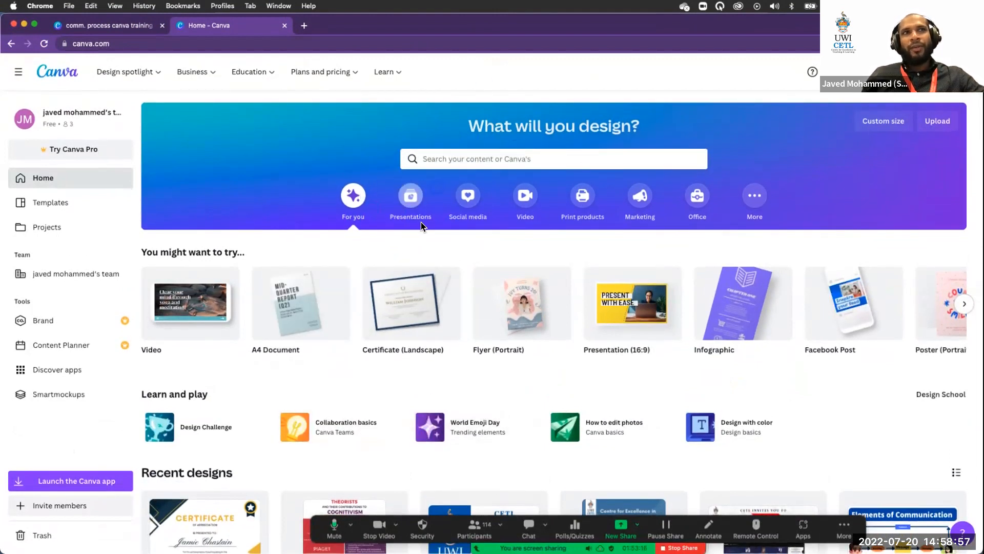
{"action": "scroll", "coordinate": [409, 160], "scroll_direction": "down", "scroll_amount": 1}
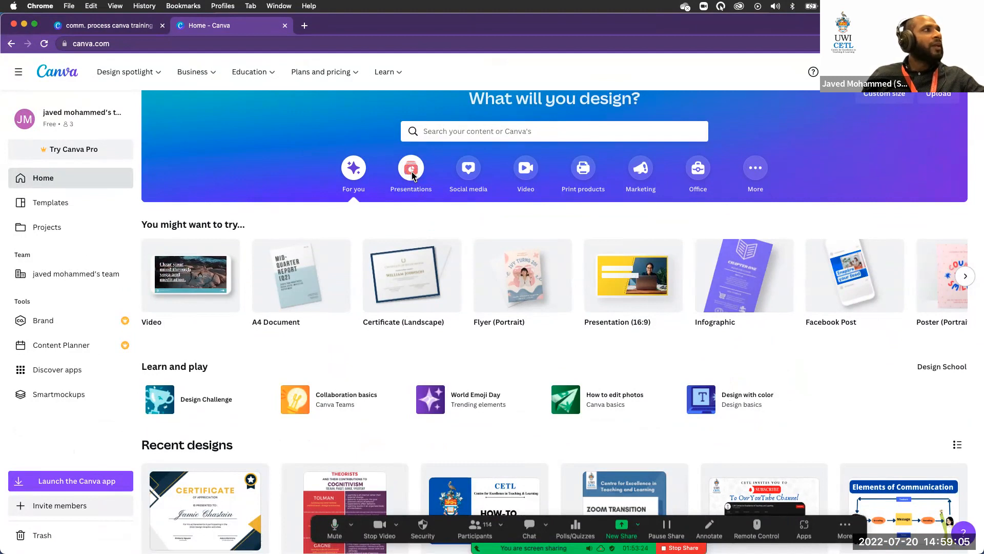
{"action": "left_click", "coordinate": [412, 173]}
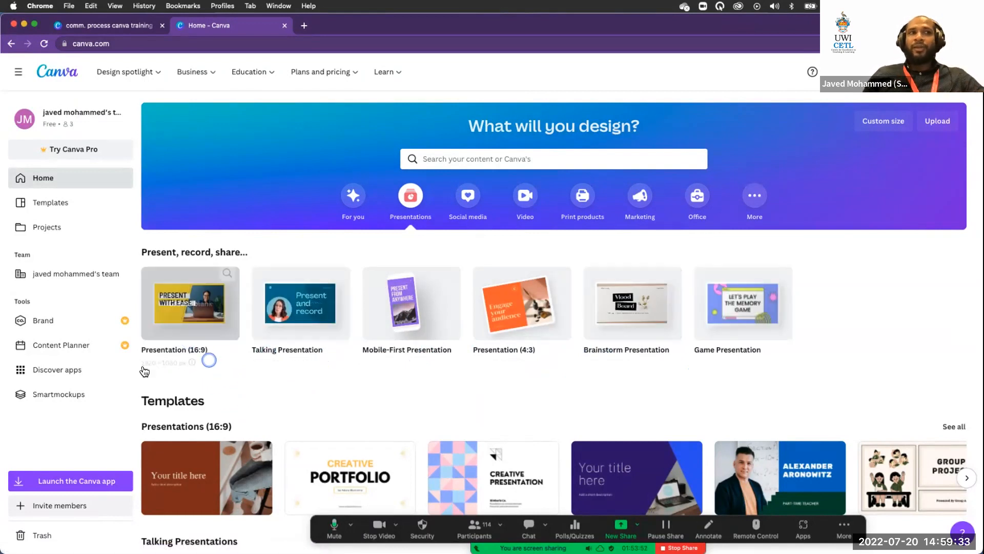
{"action": "left_click", "coordinate": [191, 320]}
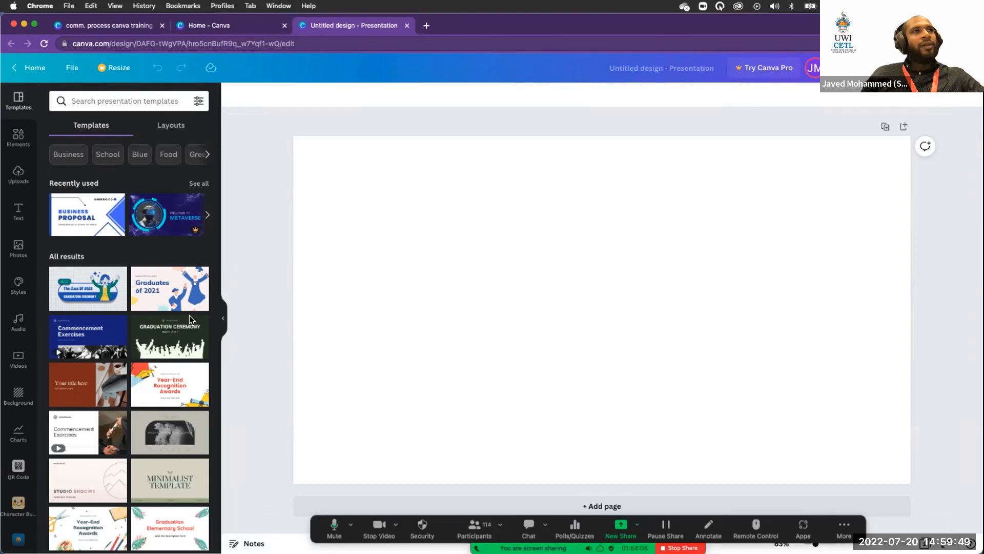
{"action": "left_click", "coordinate": [290, 385]}
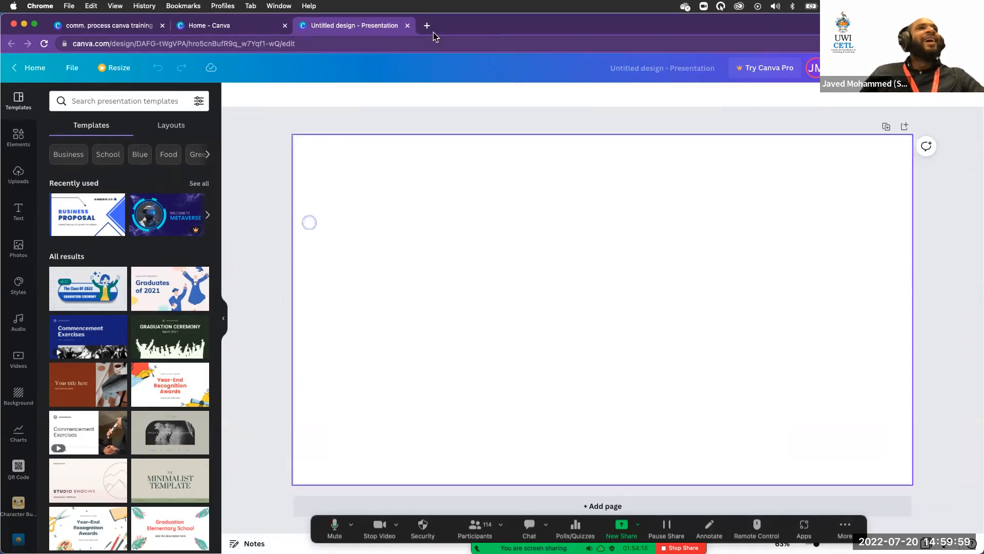
- Switch to the comm. process canva training design and examine the Elements of Communication diagram on page 1
{"action": "left_click", "coordinate": [246, 41]}
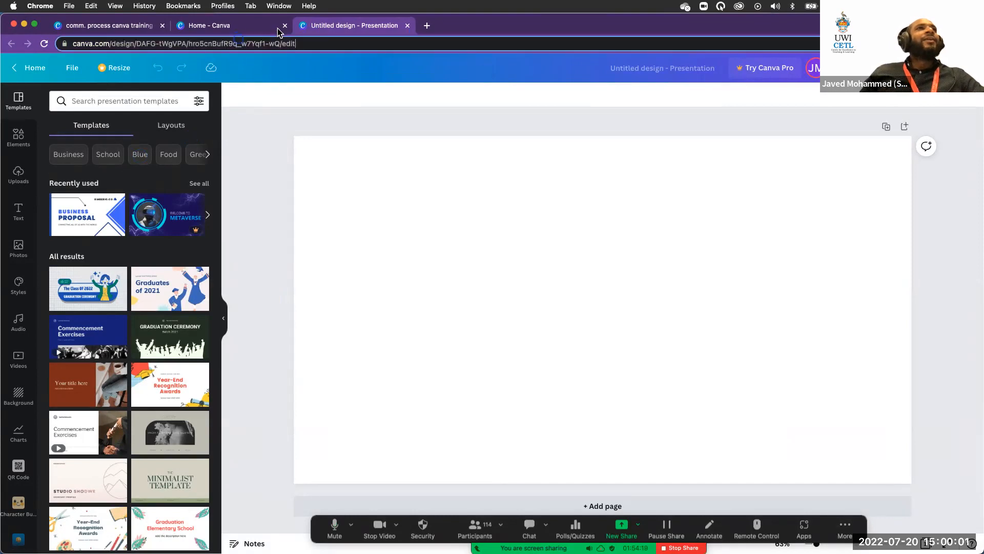
{"action": "left_click", "coordinate": [250, 29]}
{"action": "left_click", "coordinate": [353, 27]}
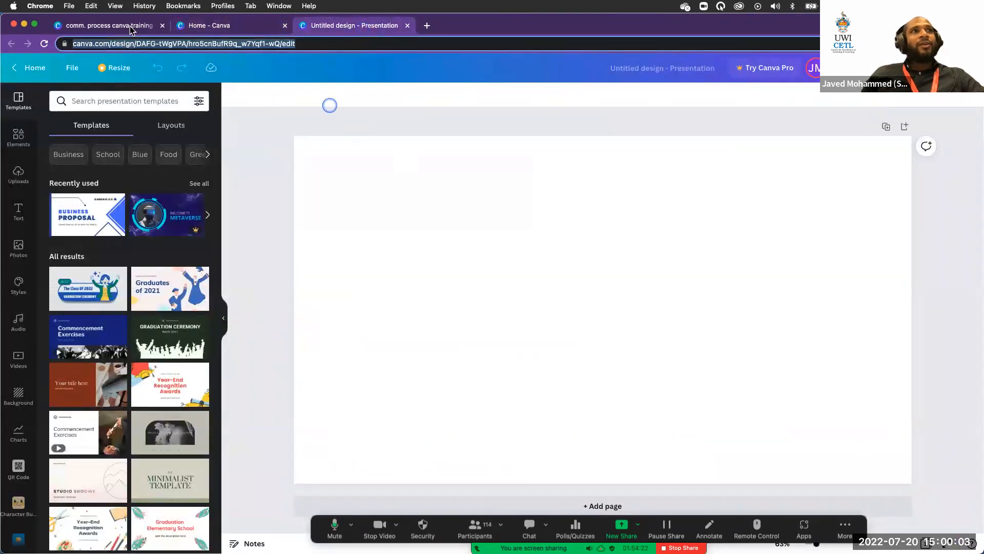
{"action": "left_click", "coordinate": [130, 26]}
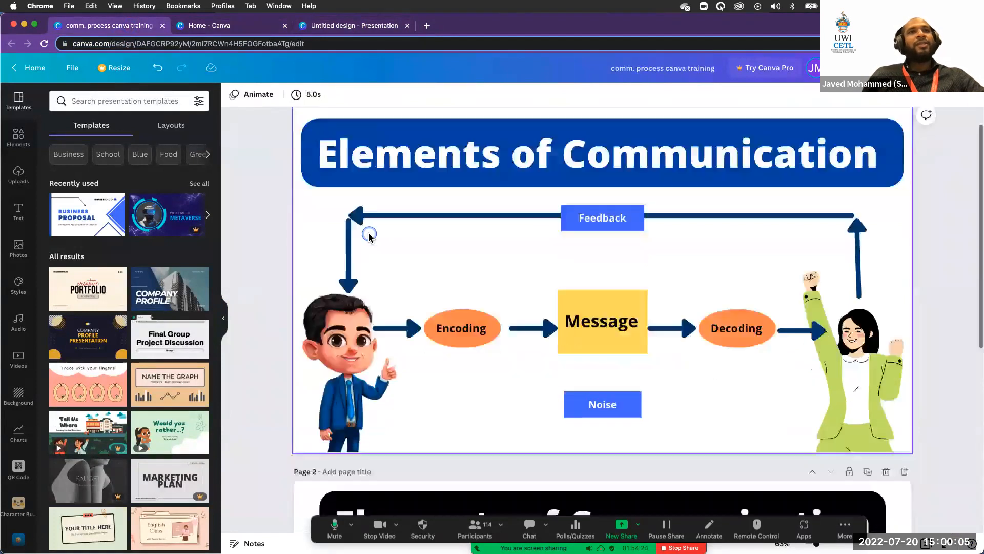
{"action": "scroll", "coordinate": [464, 239], "scroll_direction": "up", "scroll_amount": 5}
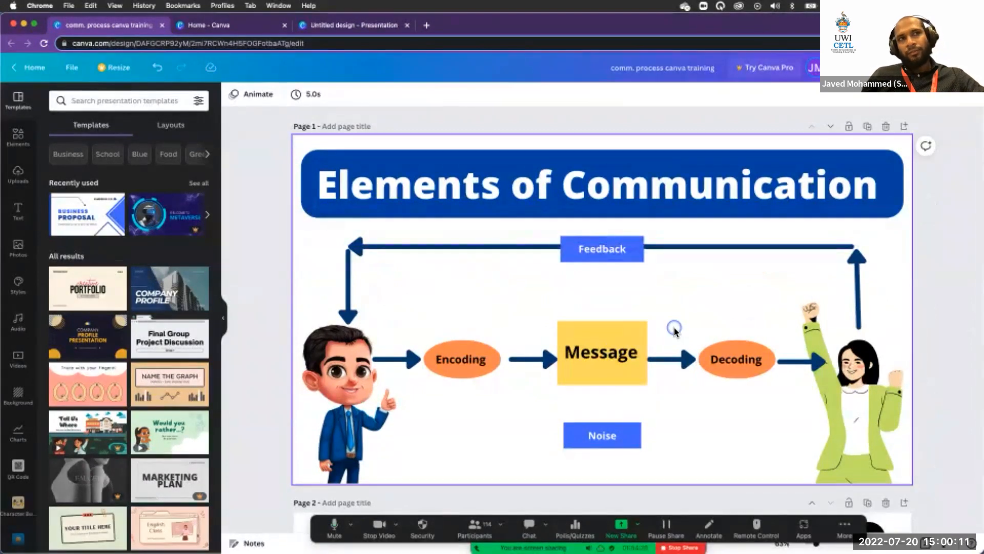
{"action": "scroll", "coordinate": [675, 329], "scroll_direction": "down", "scroll_amount": 1}
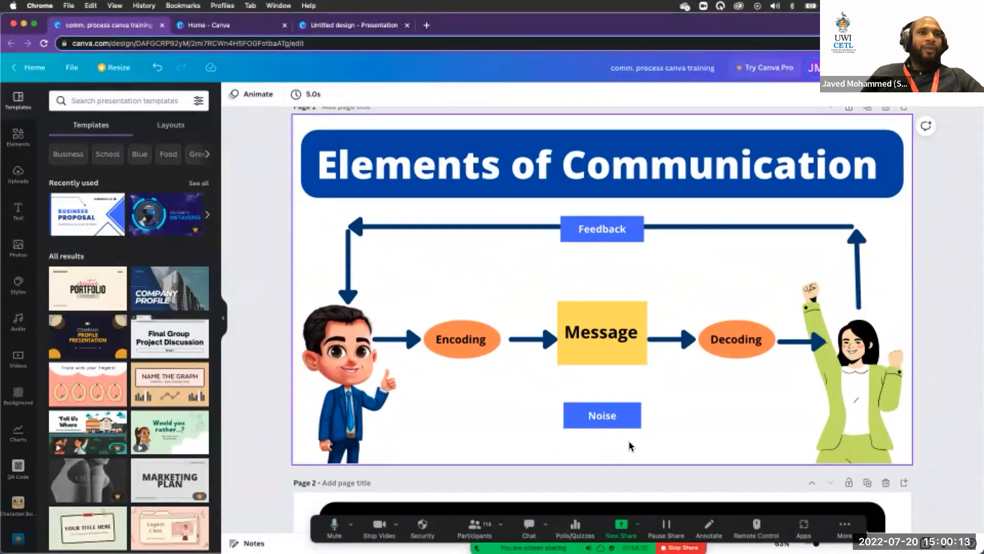
{"action": "left_click", "coordinate": [625, 391]}
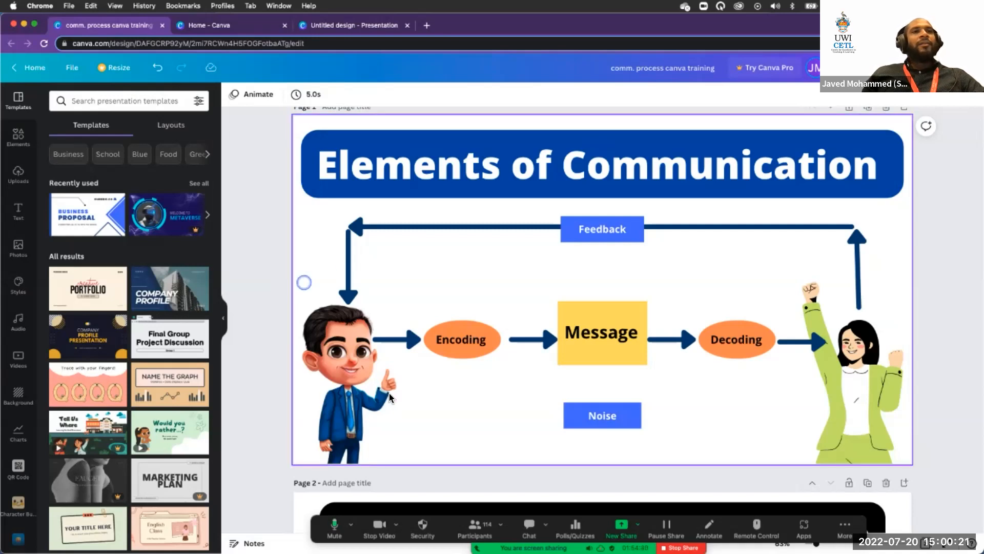
{"action": "left_click", "coordinate": [453, 393]}
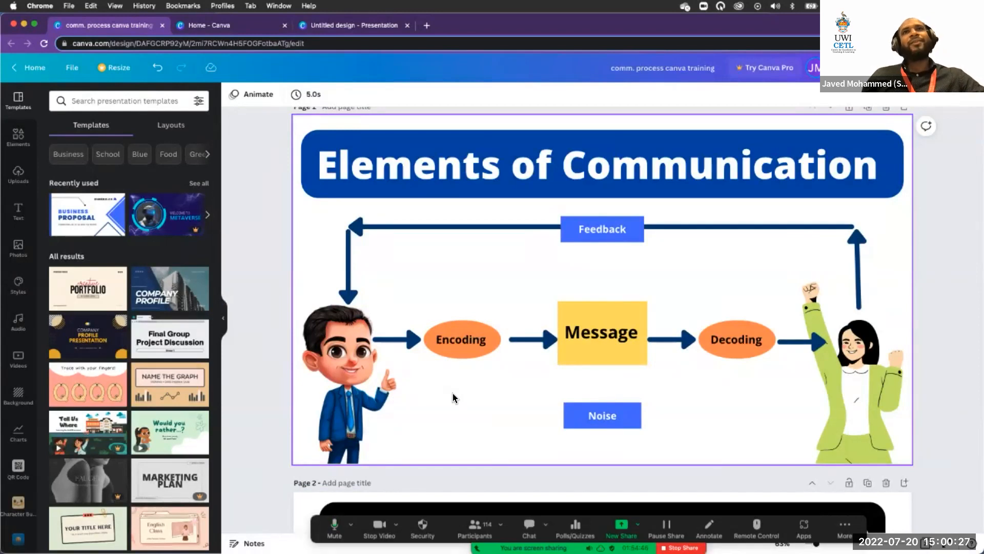
- Add a blank page after the Elements of Communication diagram on page 2
{"action": "left_click", "coordinate": [398, 340]}
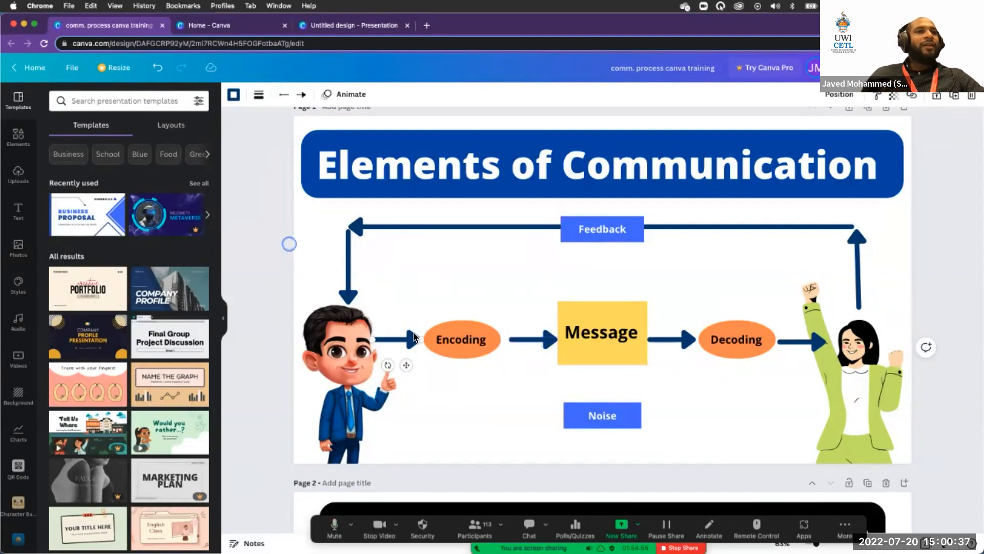
{"action": "scroll", "coordinate": [417, 334], "scroll_direction": "down", "scroll_amount": 7}
{"action": "left_click", "coordinate": [435, 534]}
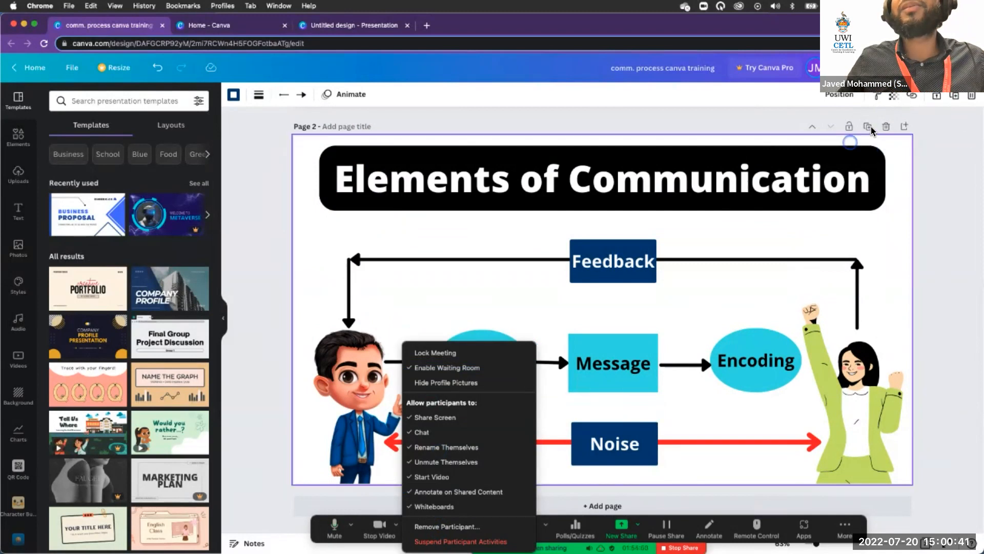
{"action": "left_click", "coordinate": [904, 126]}
{"action": "left_click", "coordinate": [661, 291]}
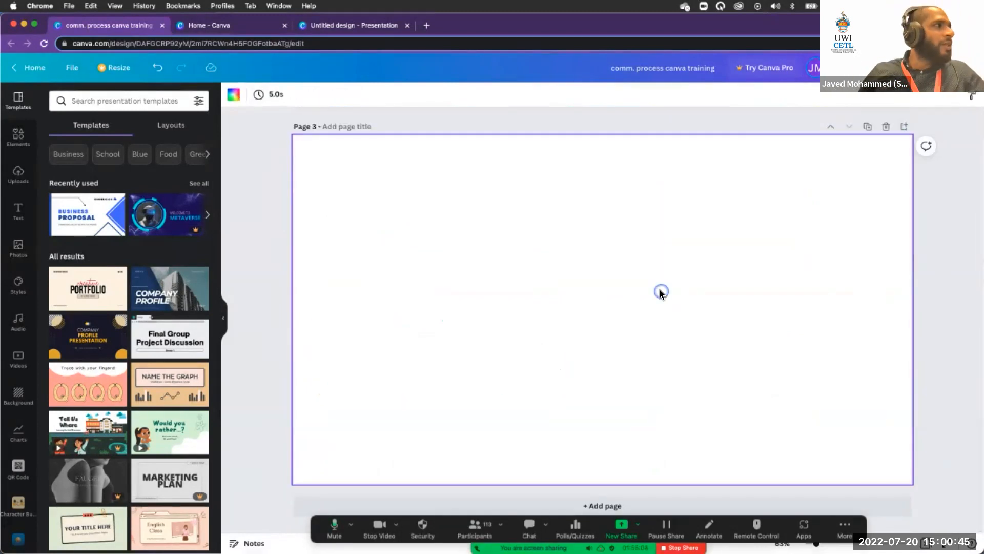
{"action": "left_click", "coordinate": [625, 396]}
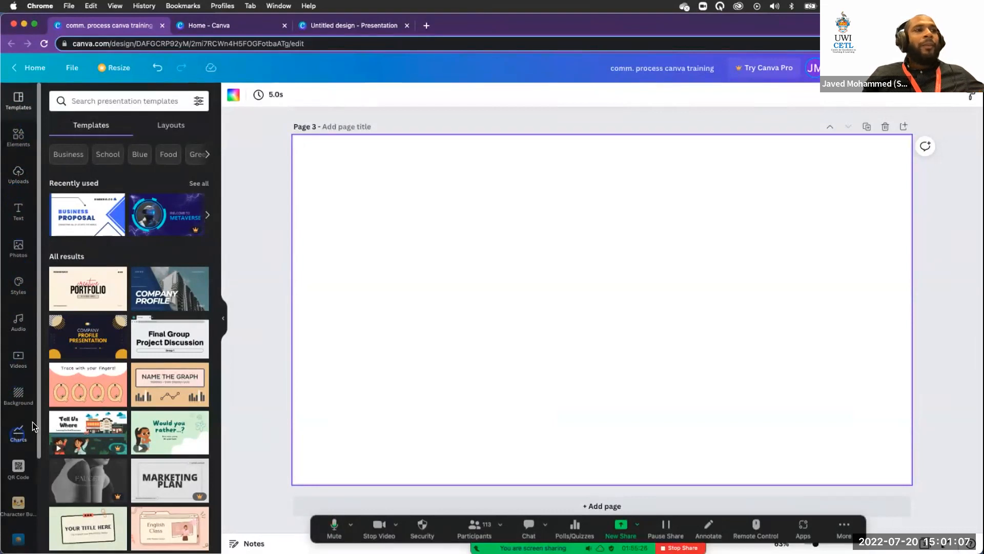
- Review the editor's content tools and browse the full list of Canva apps, content sources and media import services
{"action": "scroll", "coordinate": [17, 376], "scroll_direction": "down", "scroll_amount": 2}
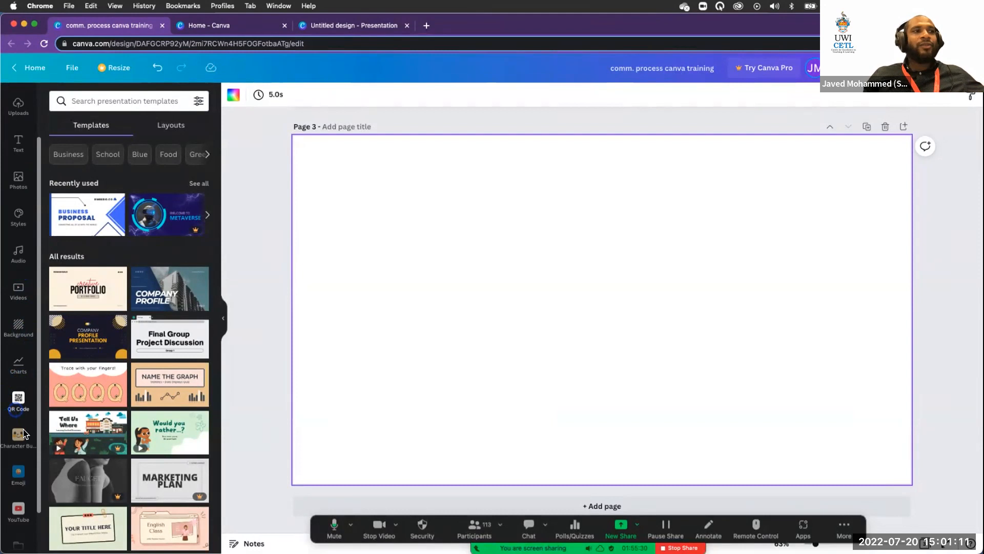
{"action": "scroll", "coordinate": [20, 404], "scroll_direction": "down", "scroll_amount": 1}
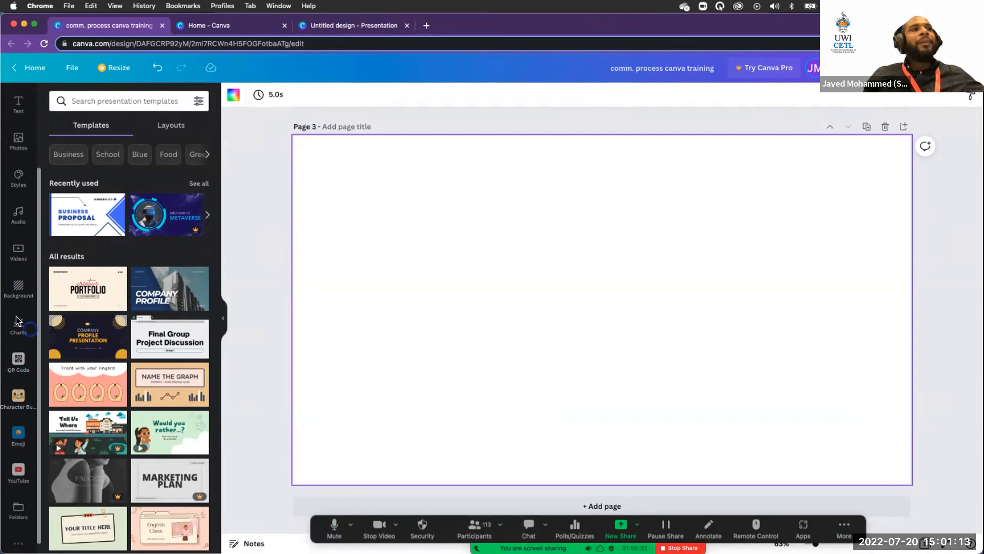
{"action": "scroll", "coordinate": [19, 339], "scroll_direction": "down", "scroll_amount": 1}
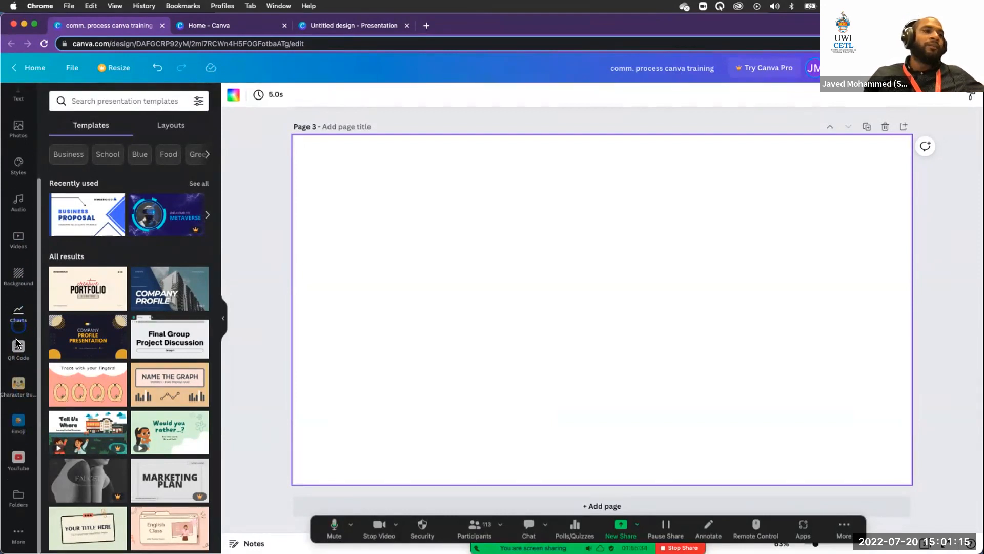
{"action": "left_click", "coordinate": [19, 534]}
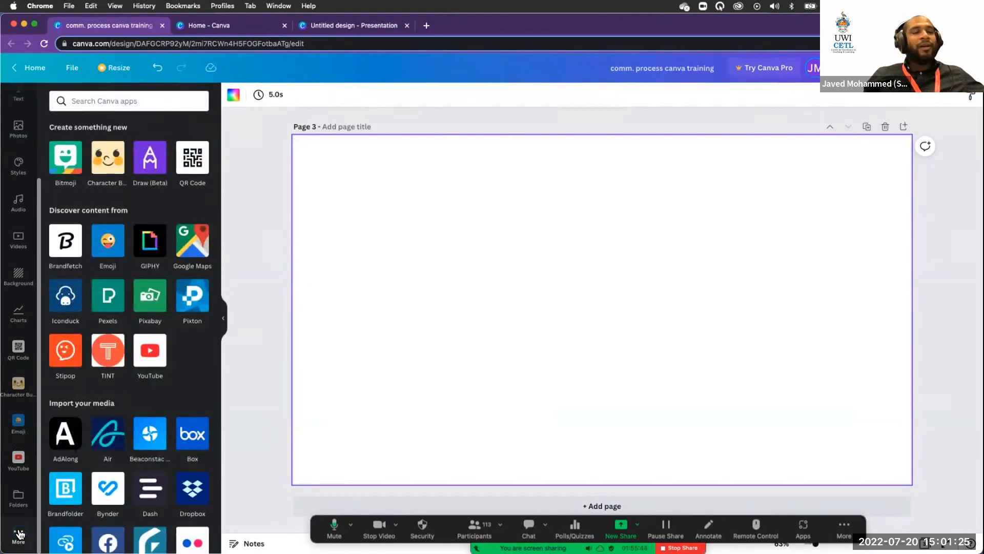
{"action": "left_click", "coordinate": [122, 383]}
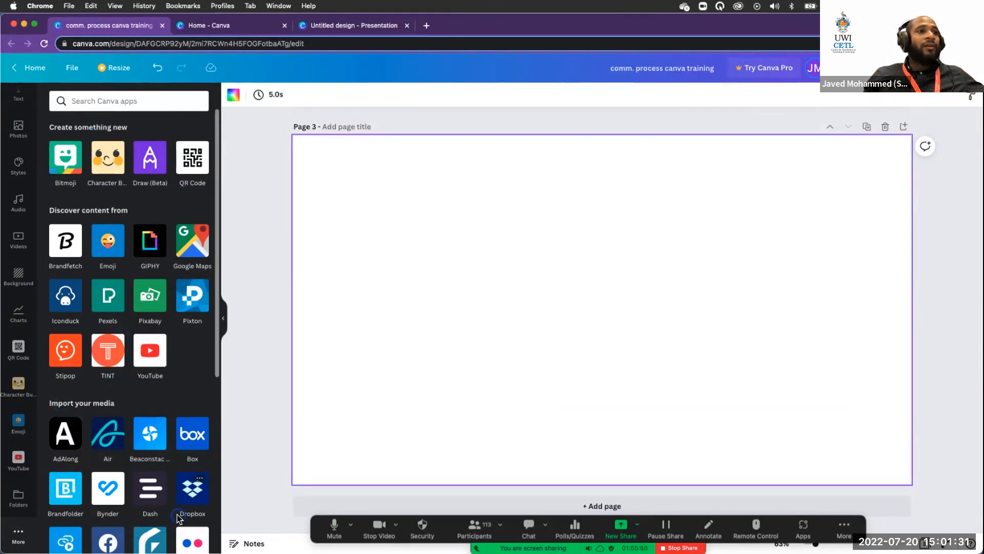
{"action": "scroll", "coordinate": [177, 515], "scroll_direction": "down", "scroll_amount": 5}
{"action": "scroll", "coordinate": [177, 514], "scroll_direction": "down", "scroll_amount": 3}
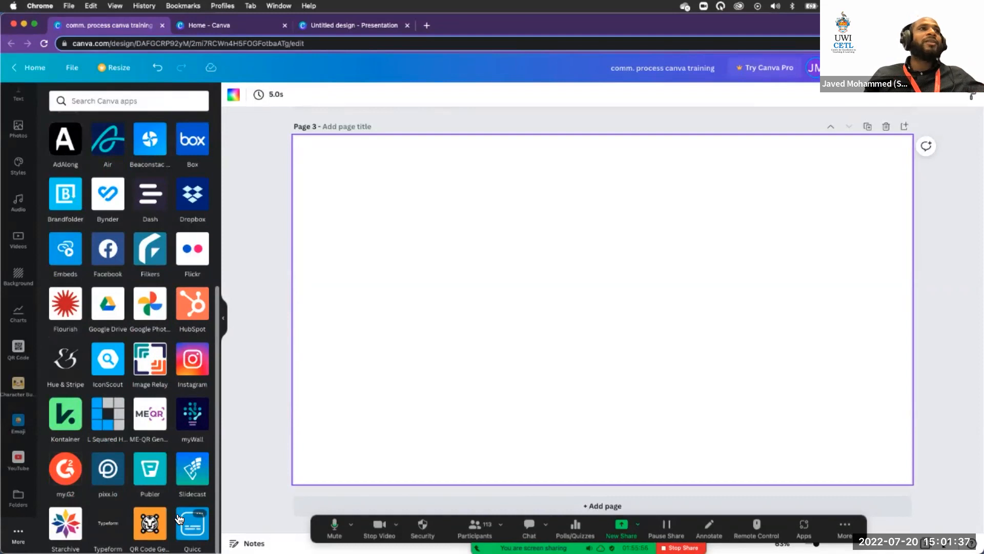
{"action": "scroll", "coordinate": [179, 519], "scroll_direction": "up", "scroll_amount": 12}
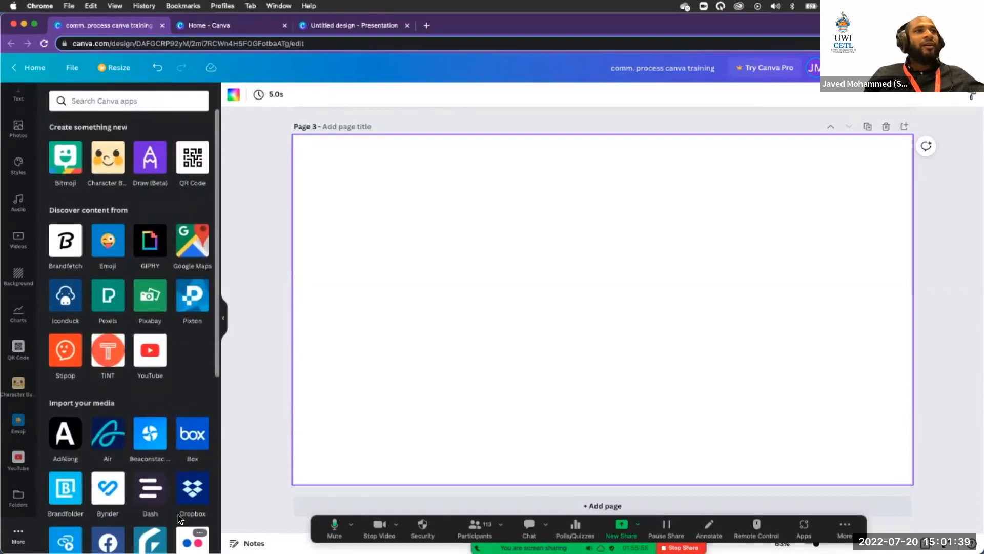
{"action": "scroll", "coordinate": [177, 515], "scroll_direction": "down", "scroll_amount": 3}
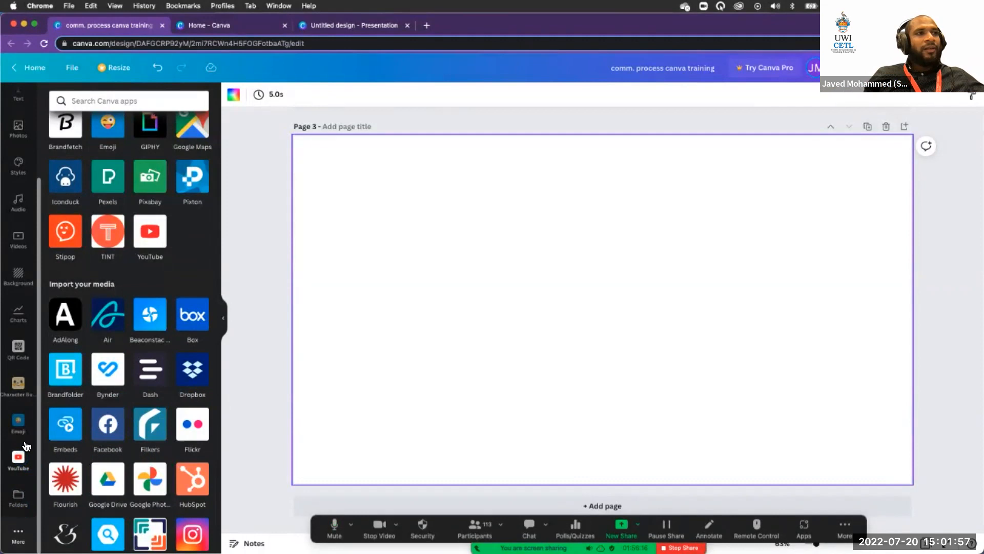
{"action": "left_click", "coordinate": [18, 456]}
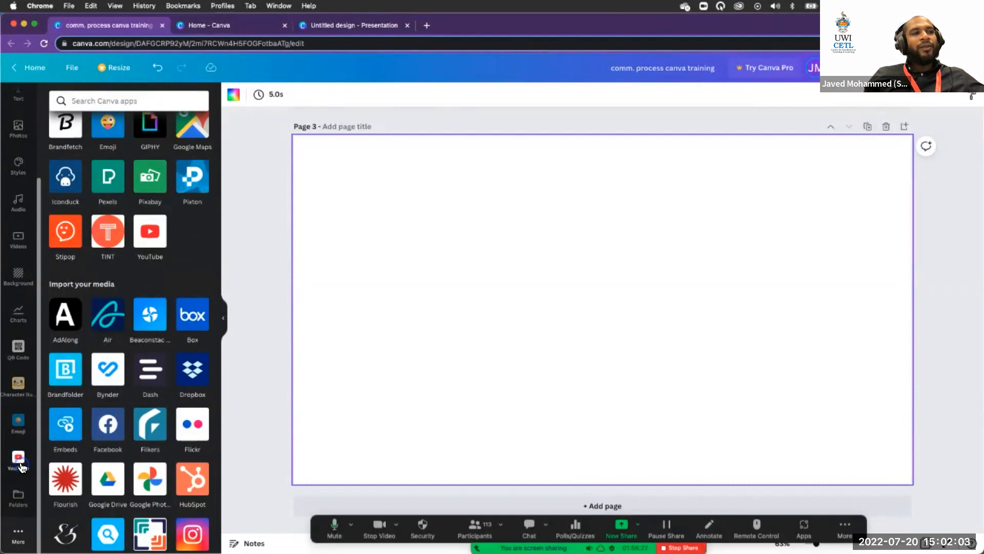
{"action": "scroll", "coordinate": [20, 463], "scroll_direction": "up", "scroll_amount": 3}
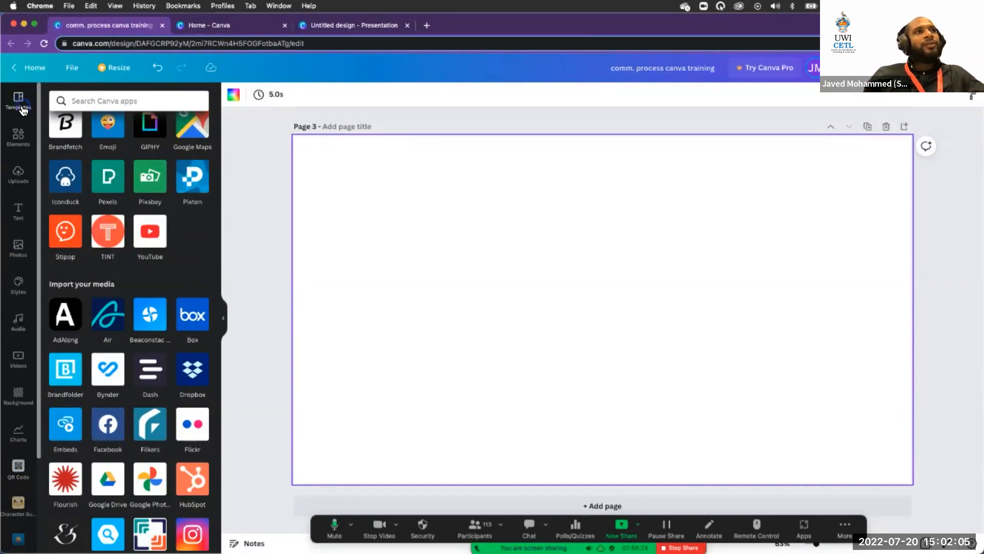
- Open the Elegant and Professional Company Business Proposal Presentation template and examine its pages and template style
{"action": "left_click", "coordinate": [22, 109]}
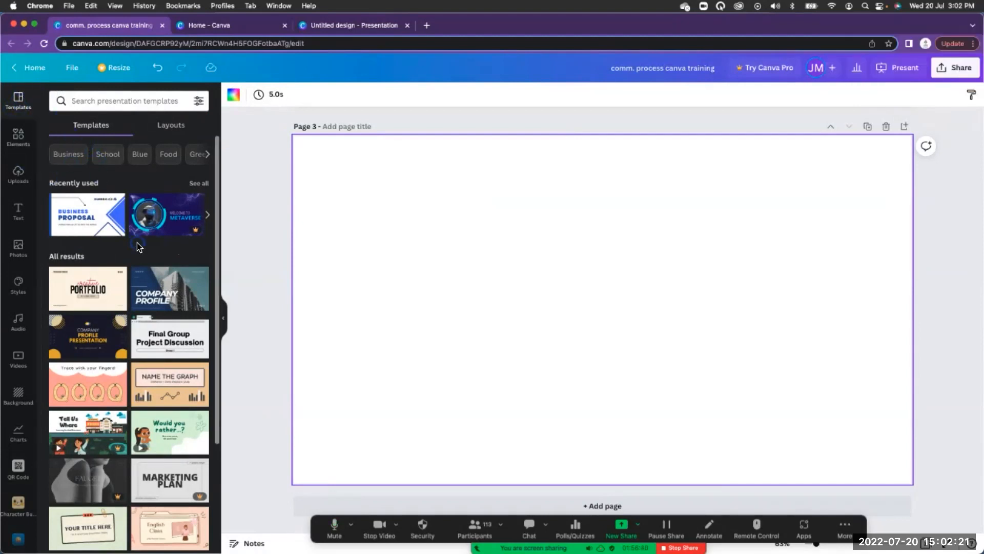
{"action": "scroll", "coordinate": [137, 241], "scroll_direction": "down", "scroll_amount": 3}
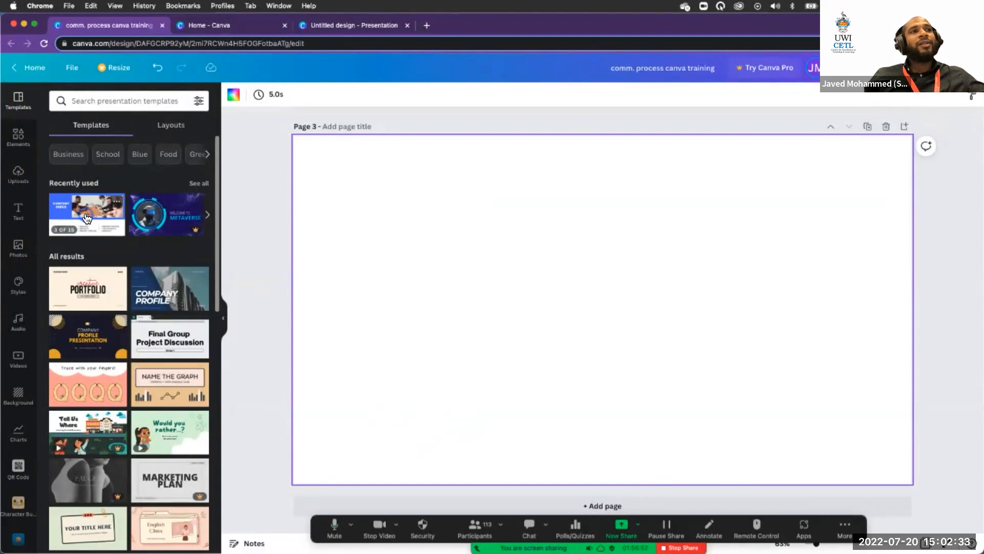
{"action": "left_click", "coordinate": [88, 218]}
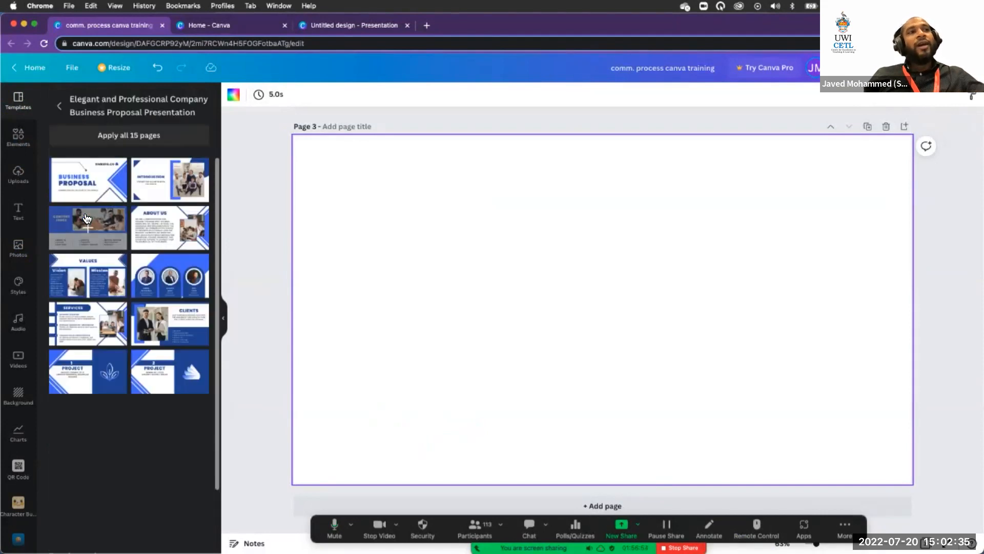
{"action": "scroll", "coordinate": [150, 359], "scroll_direction": "down", "scroll_amount": 3}
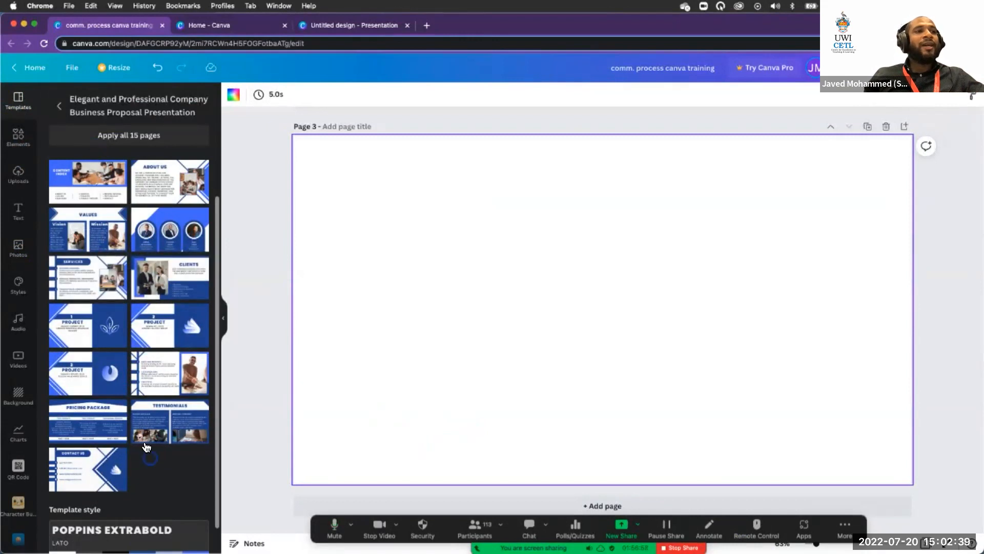
{"action": "scroll", "coordinate": [103, 421], "scroll_direction": "down", "scroll_amount": 2}
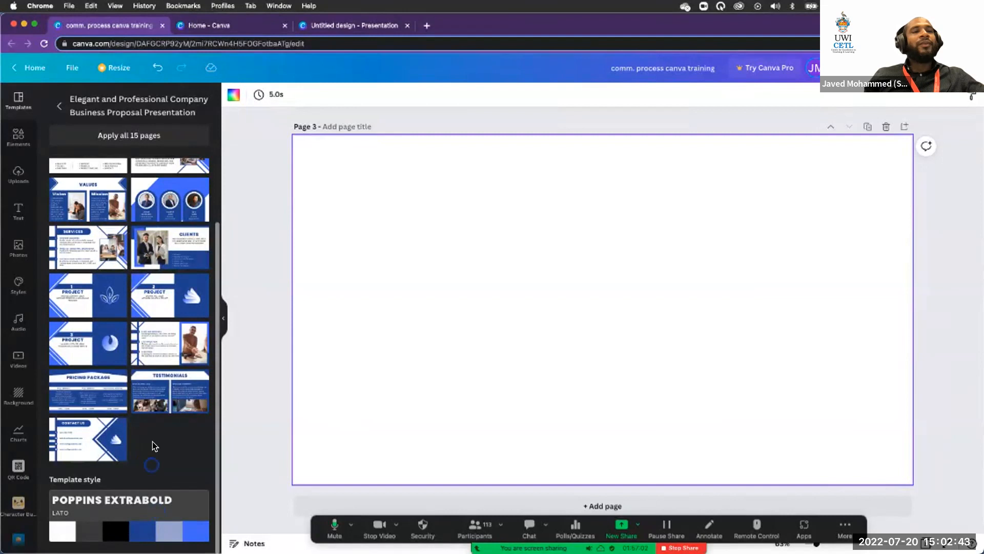
{"action": "scroll", "coordinate": [152, 441], "scroll_direction": "up", "scroll_amount": 3}
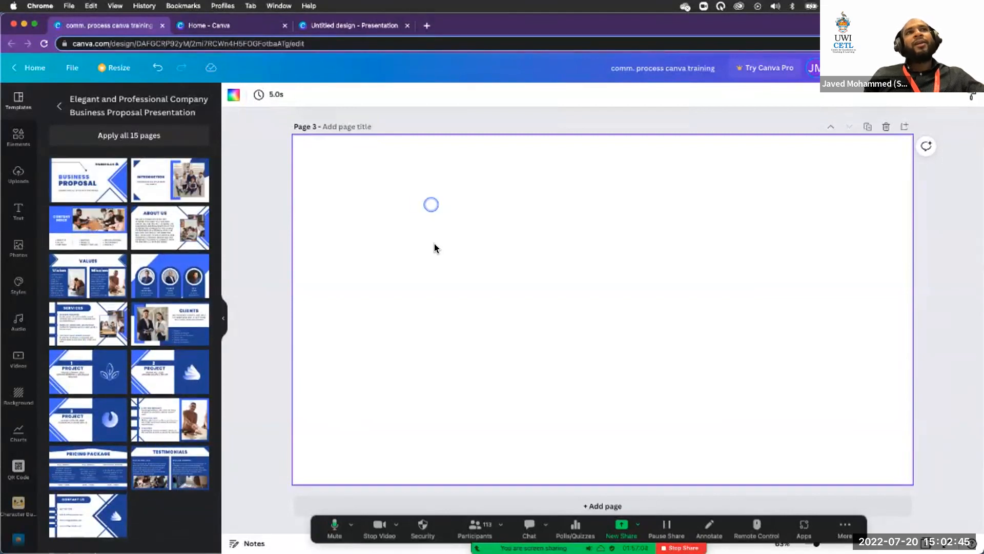
- Try the business proposal template's team page with three circular portraits on page 3 and undo it
{"action": "left_click", "coordinate": [88, 181]}
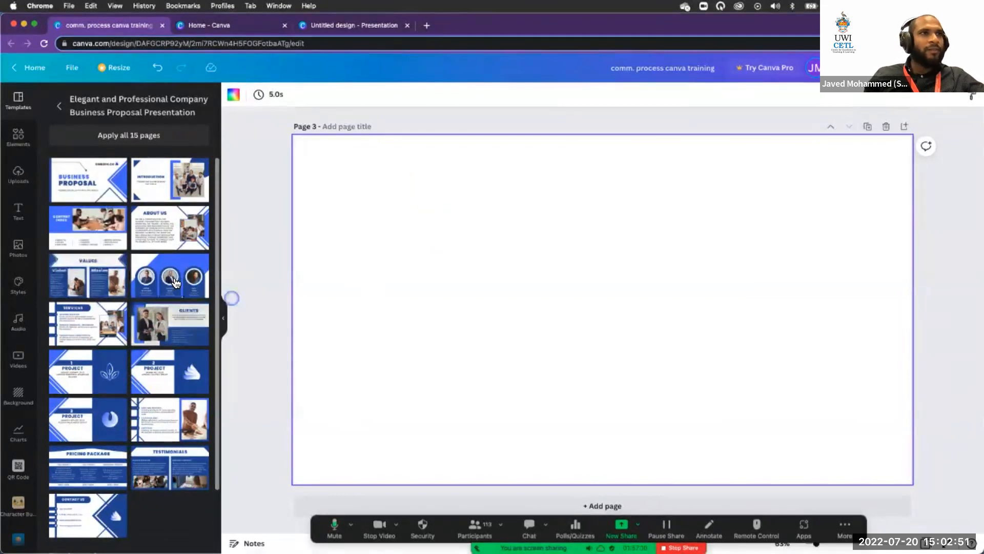
{"action": "left_click", "coordinate": [171, 279]}
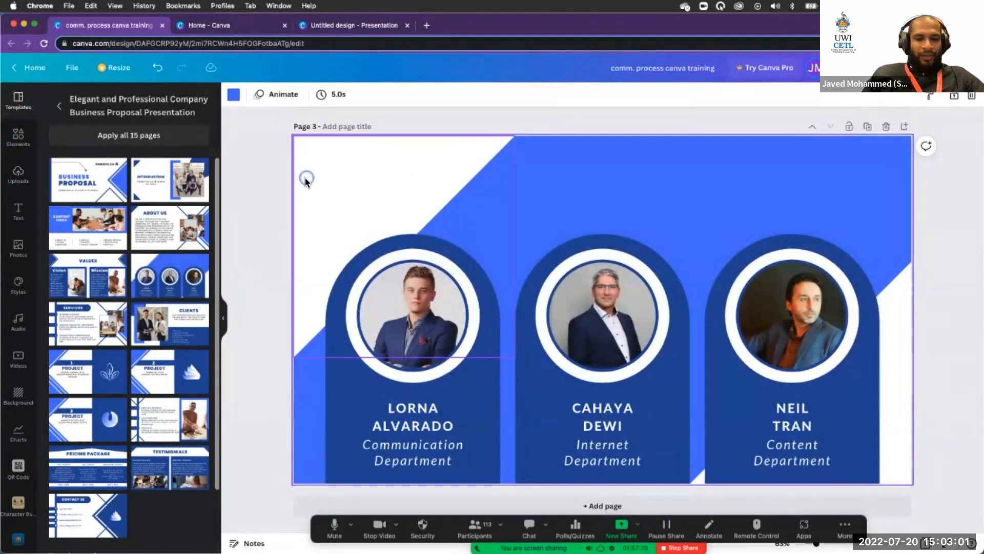
{"action": "key", "text": "super+z"}
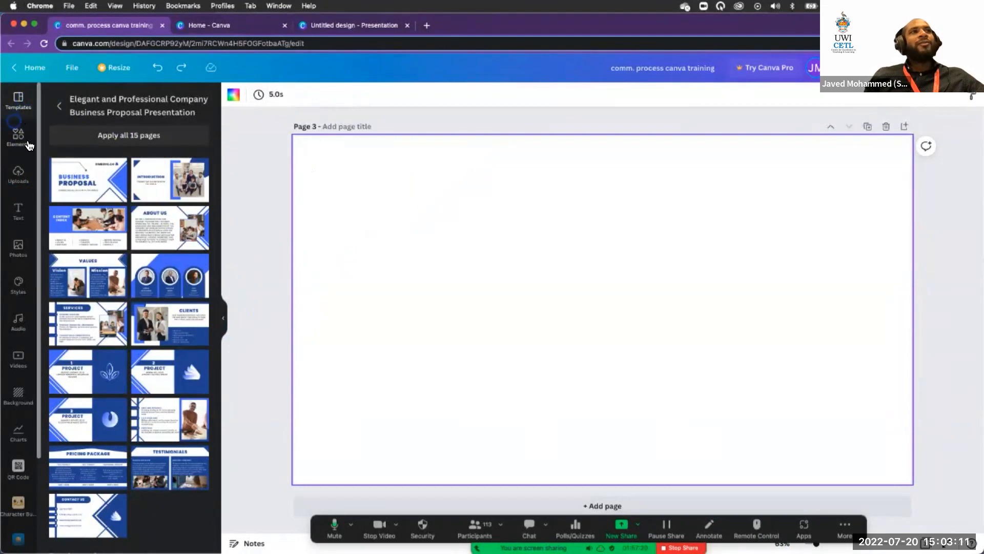
- Browse the Elements library from recently used items through shapes, graphics, tables and charts to the animated stickers
{"action": "left_click", "coordinate": [25, 139]}
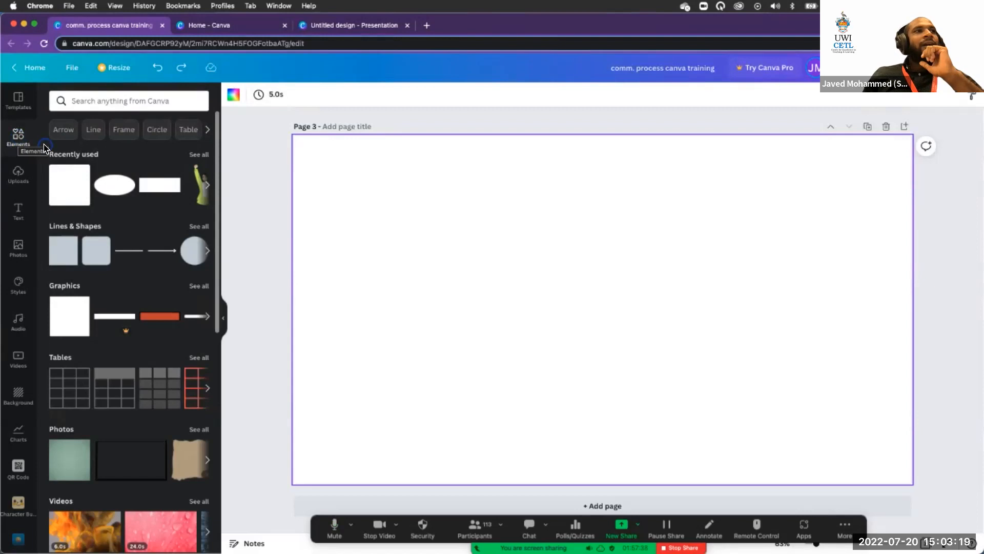
{"action": "scroll", "coordinate": [45, 148], "scroll_direction": "down", "scroll_amount": 1}
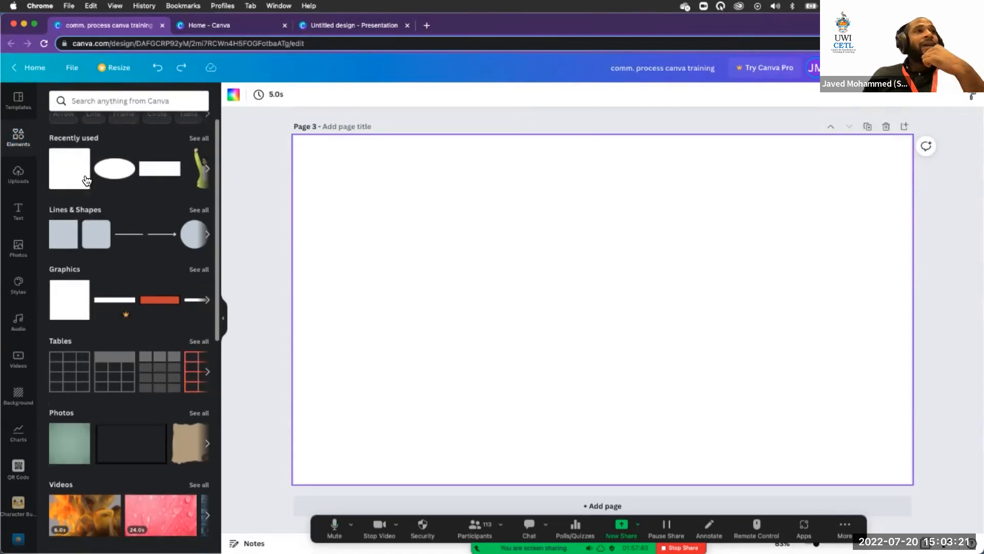
{"action": "scroll", "coordinate": [86, 211], "scroll_direction": "down", "scroll_amount": 1}
{"action": "scroll", "coordinate": [134, 267], "scroll_direction": "down", "scroll_amount": 5}
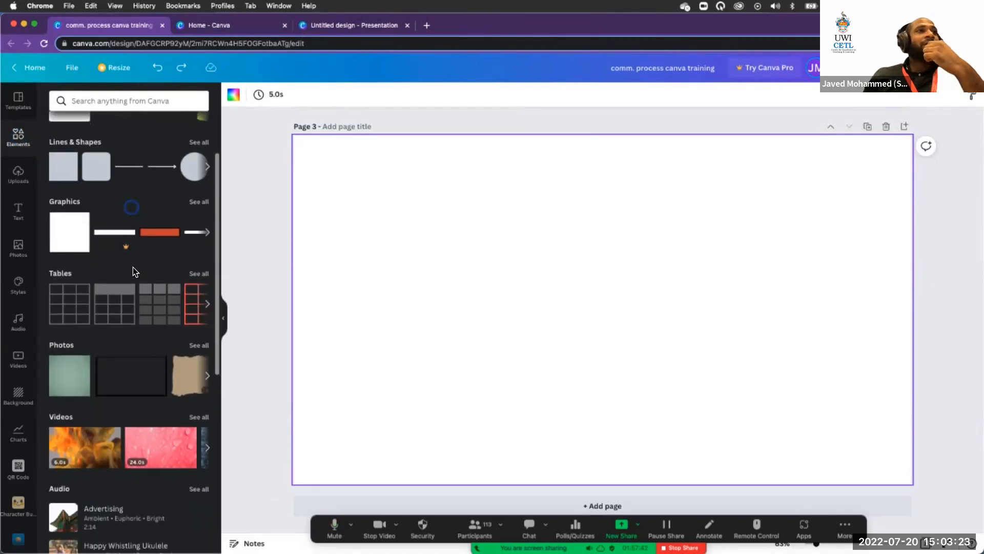
{"action": "scroll", "coordinate": [140, 278], "scroll_direction": "down", "scroll_amount": 7}
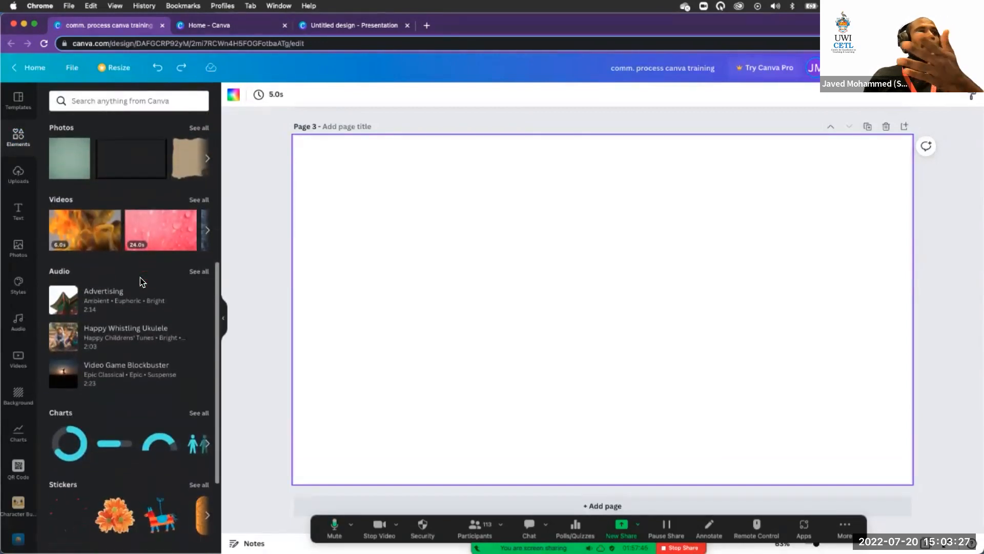
{"action": "scroll", "coordinate": [140, 278], "scroll_direction": "down", "scroll_amount": 5}
{"action": "scroll", "coordinate": [100, 355], "scroll_direction": "down", "scroll_amount": 3}
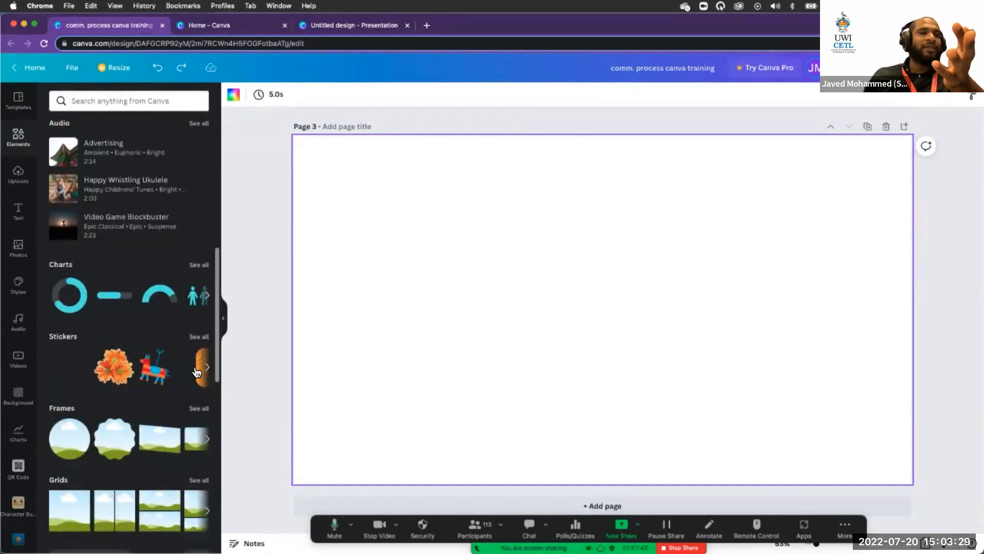
{"action": "scroll", "coordinate": [194, 373], "scroll_direction": "right", "scroll_amount": 2}
{"action": "scroll", "coordinate": [194, 372], "scroll_direction": "right", "scroll_amount": 3}
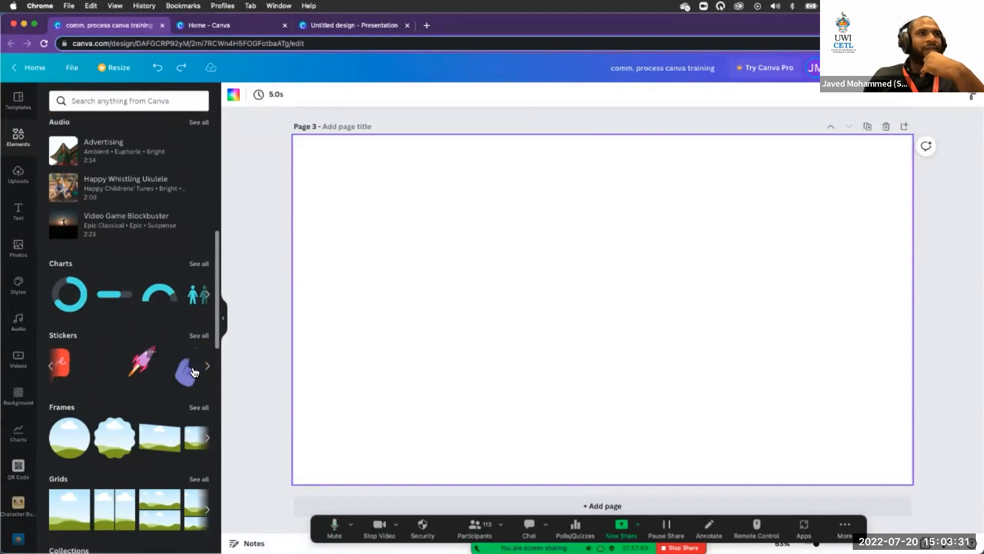
- Try the animated yellow Weekend sticker on page 3 and delete it from the page
{"action": "left_click", "coordinate": [178, 353]}
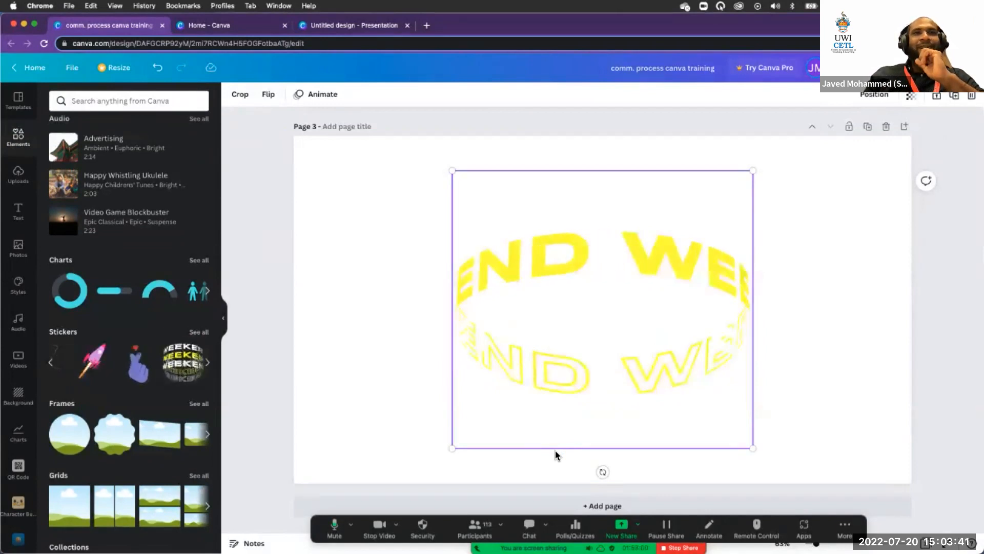
{"action": "left_click", "coordinate": [327, 436]}
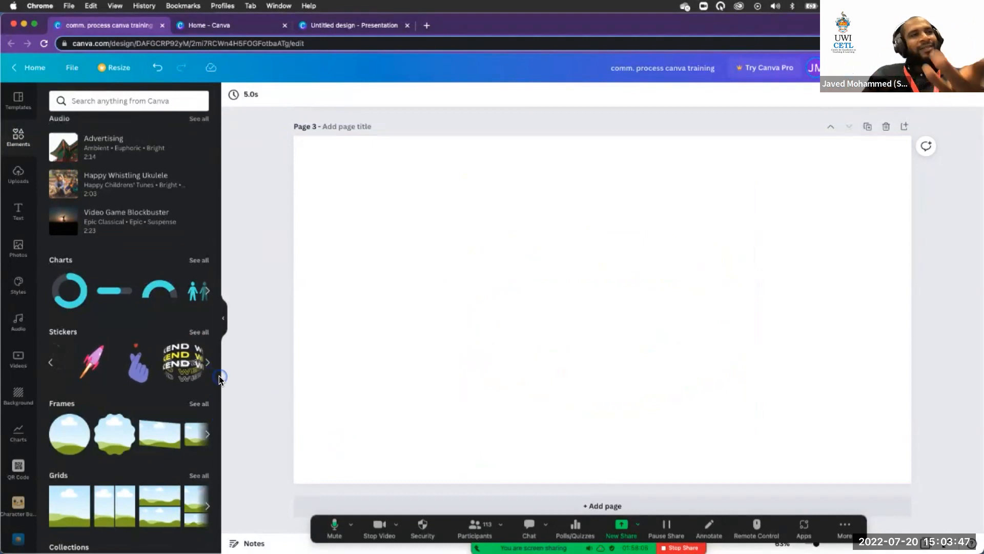
{"action": "left_click", "coordinate": [187, 367]}
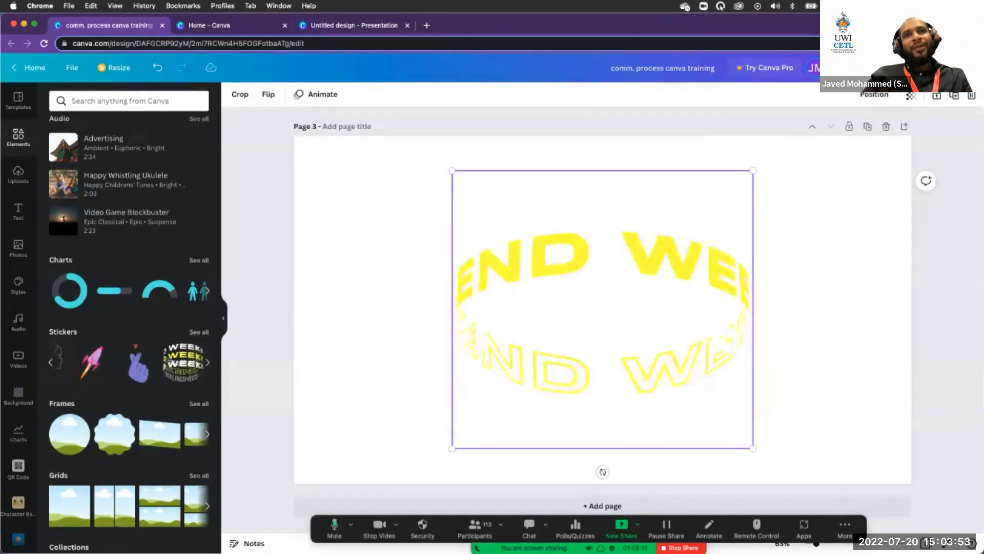
{"action": "key", "text": "Delete"}
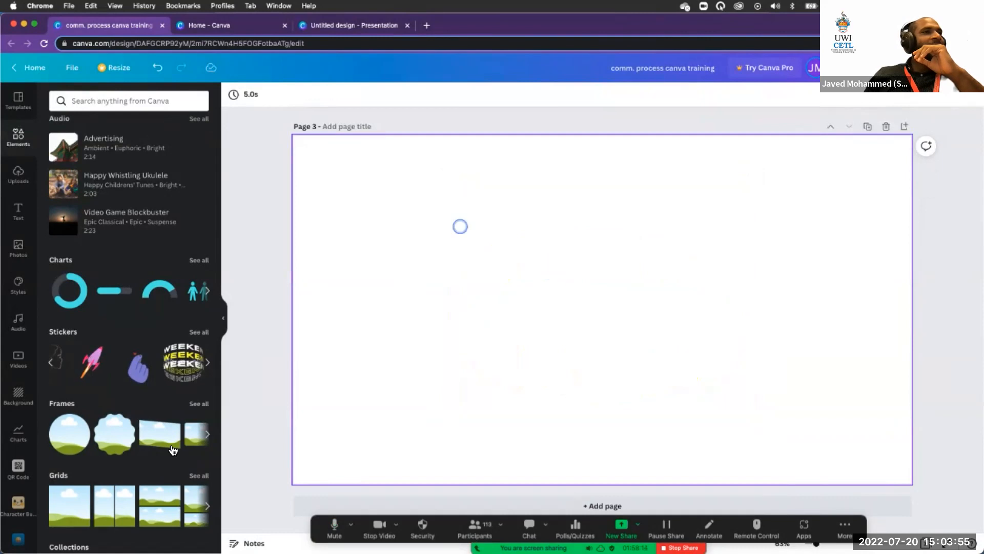
- Browse the Elements library's frames, grids and collections and review the Elements of Communication diagram on page 2
{"action": "scroll", "coordinate": [173, 449], "scroll_direction": "down", "scroll_amount": 4}
{"action": "scroll", "coordinate": [172, 446], "scroll_direction": "down", "scroll_amount": 2}
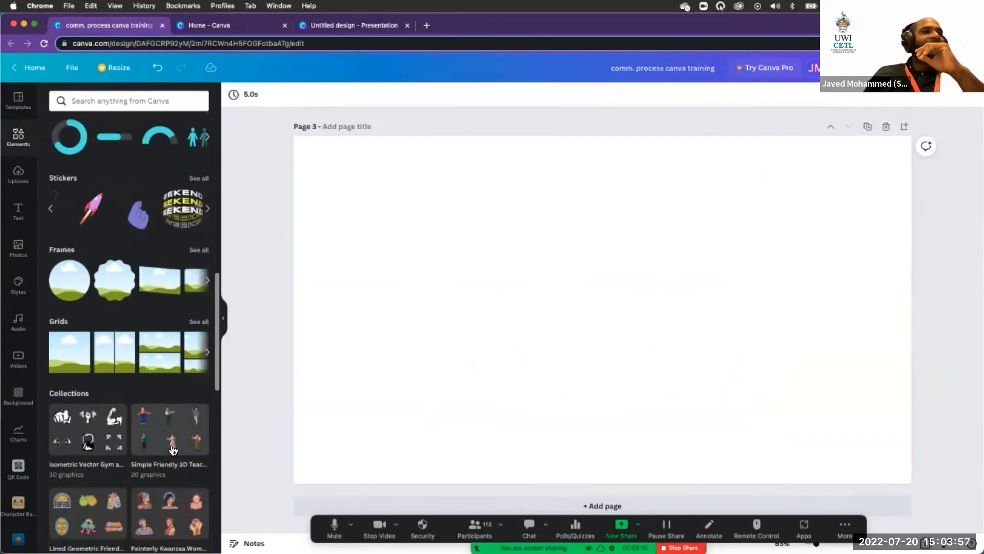
{"action": "scroll", "coordinate": [170, 445], "scroll_direction": "down", "scroll_amount": 3}
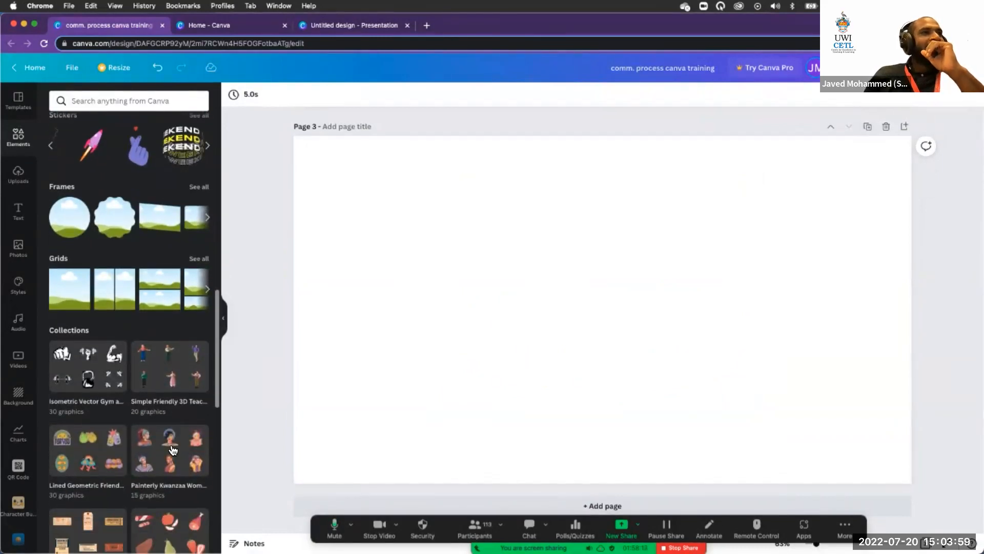
{"action": "scroll", "coordinate": [171, 445], "scroll_direction": "up", "scroll_amount": 15}
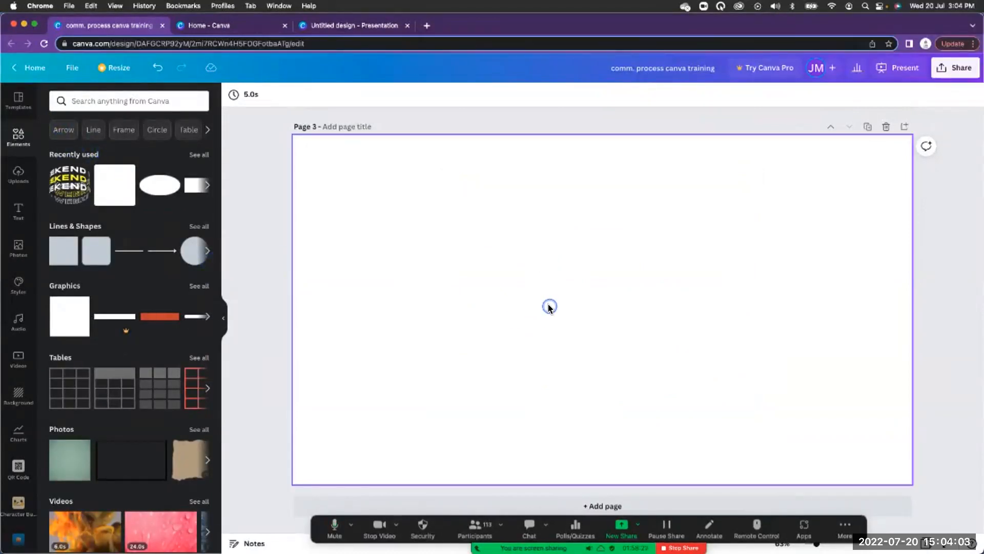
{"action": "scroll", "coordinate": [549, 307], "scroll_direction": "up", "scroll_amount": 7}
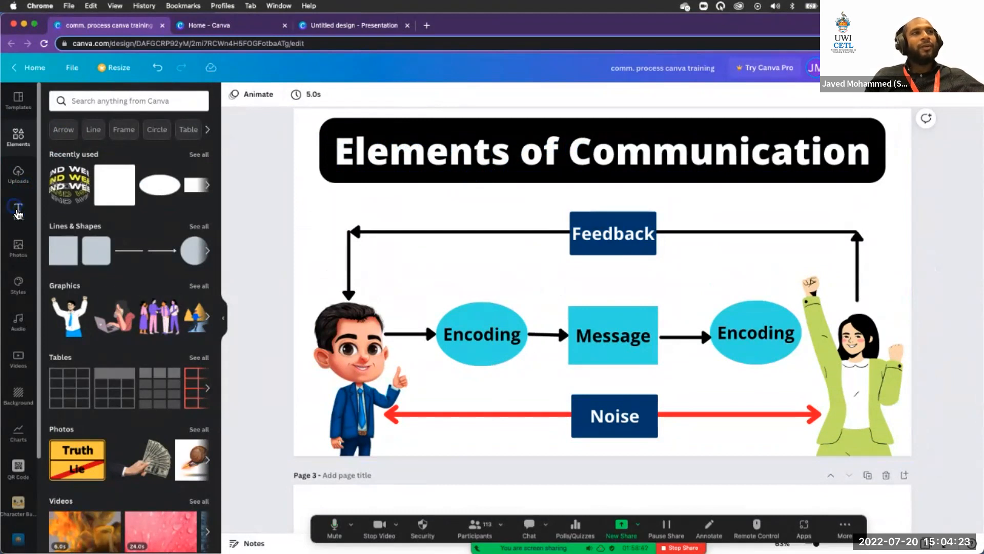
- Add a default heading, subheading and line of body text to the blank page 3
{"action": "left_click", "coordinate": [18, 212]}
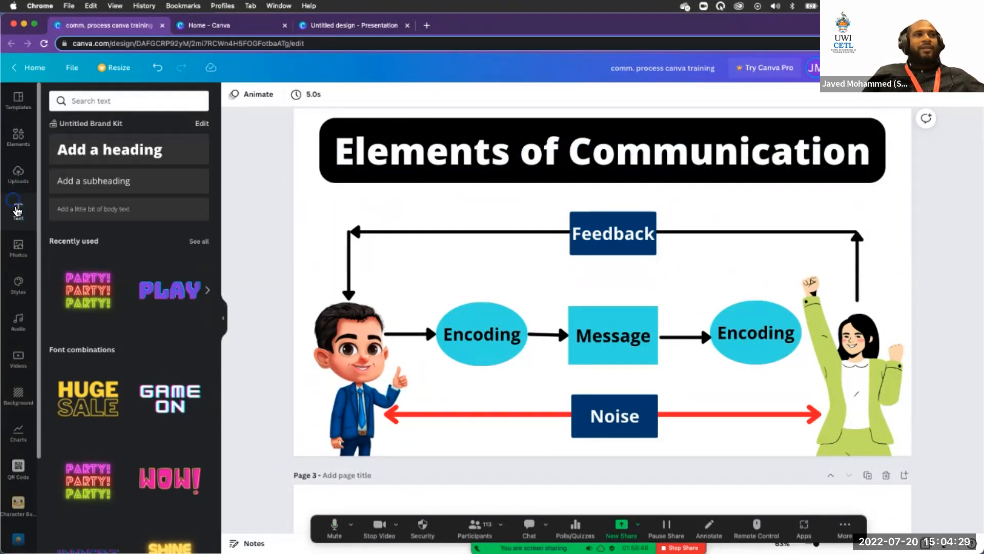
{"action": "scroll", "coordinate": [377, 273], "scroll_direction": "down", "scroll_amount": 7}
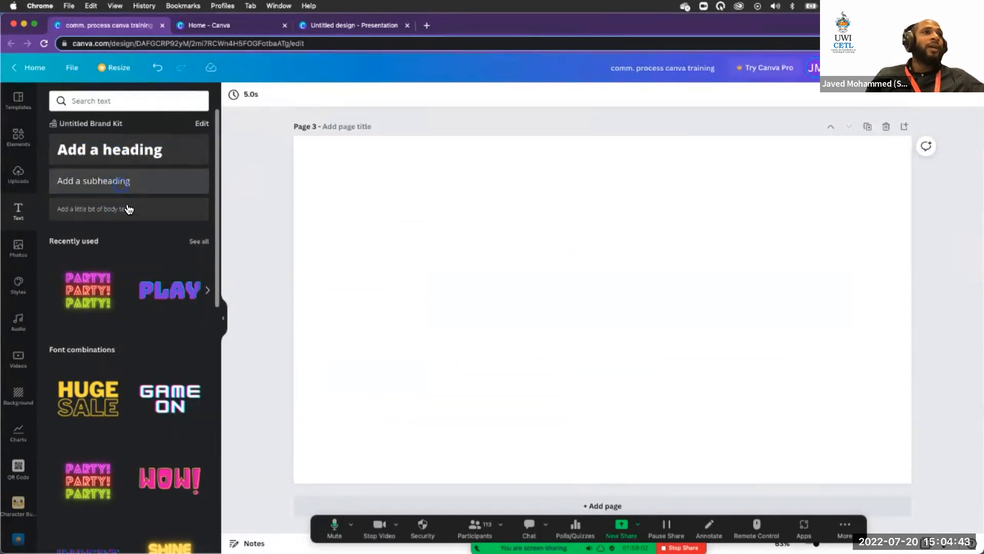
{"action": "left_click", "coordinate": [128, 149]}
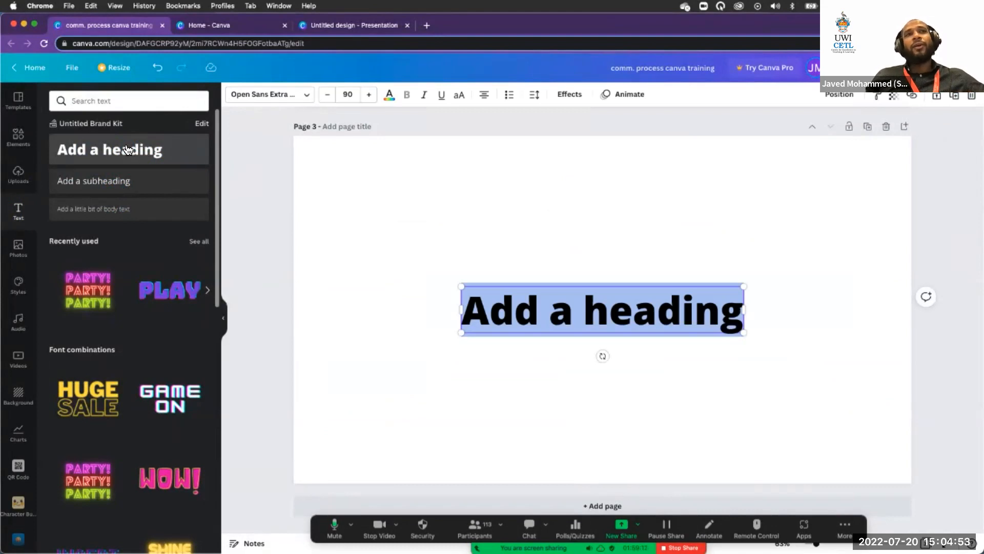
{"action": "left_click", "coordinate": [99, 184]}
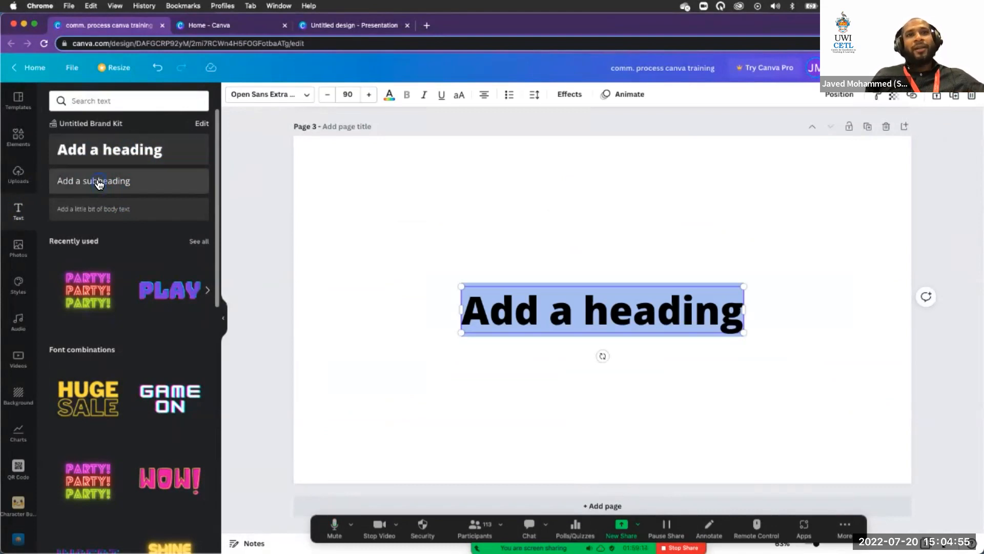
{"action": "left_click", "coordinate": [97, 210]}
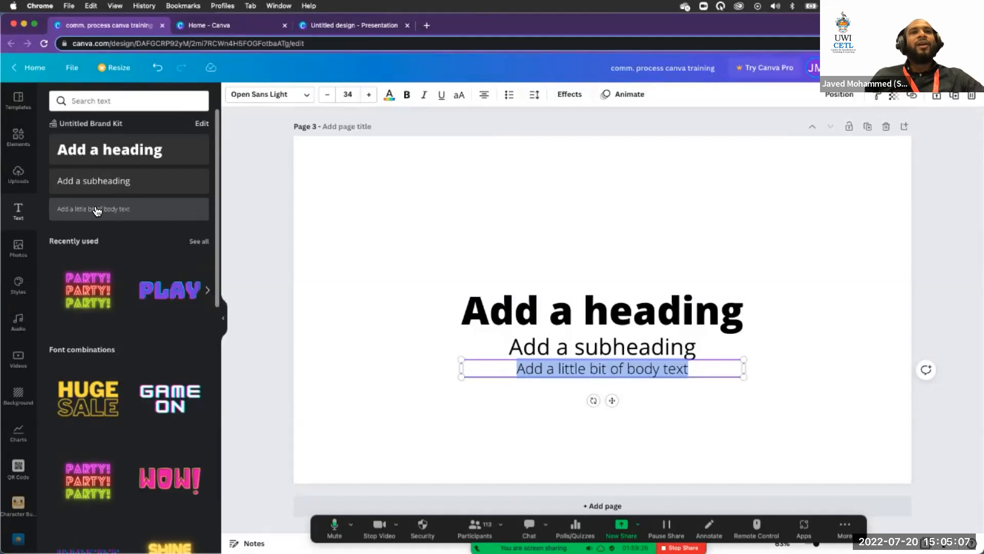
- Delete the body text and the subheading from page 3, keeping only the heading
{"action": "key", "text": "BackSpace"}
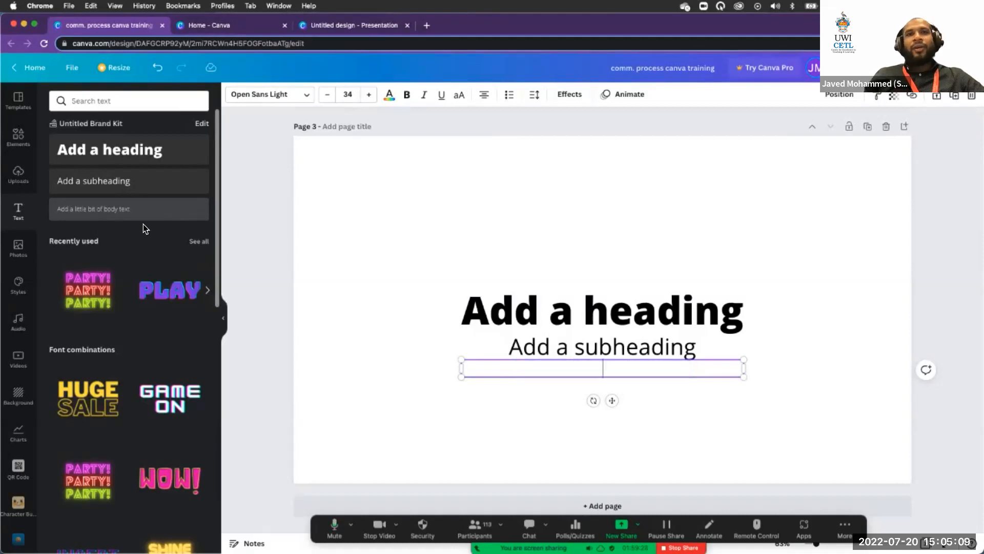
{"action": "left_click", "coordinate": [556, 366]}
{"action": "left_click", "coordinate": [555, 356]}
{"action": "key", "text": "BackSpace"}
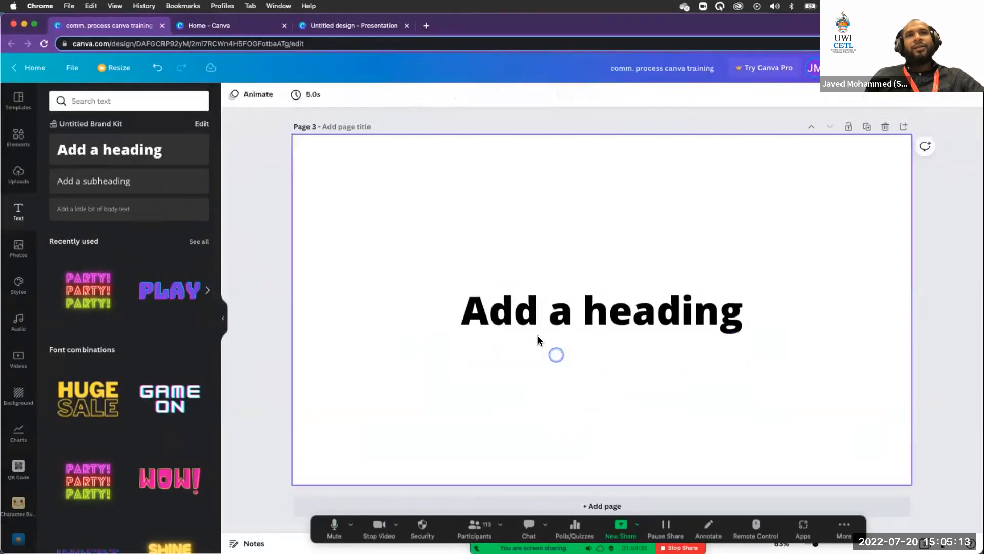
- Move the heading up to the top centre of page 3
{"action": "left_click", "coordinate": [544, 319]}
{"action": "left_click", "coordinate": [345, 303]}
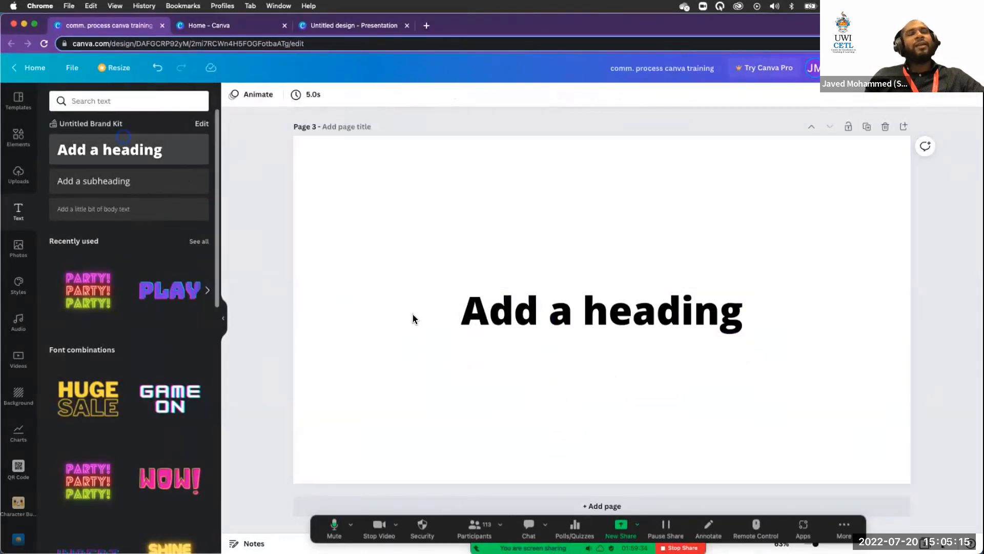
{"action": "left_click_drag", "start_coordinate": [573, 309], "coordinate": [577, 183]}
- Browse the ready-made font combinations in the text library, from the neon and retro styles to the certificate titles
{"action": "scroll", "coordinate": [137, 326], "scroll_direction": "down", "scroll_amount": 5}
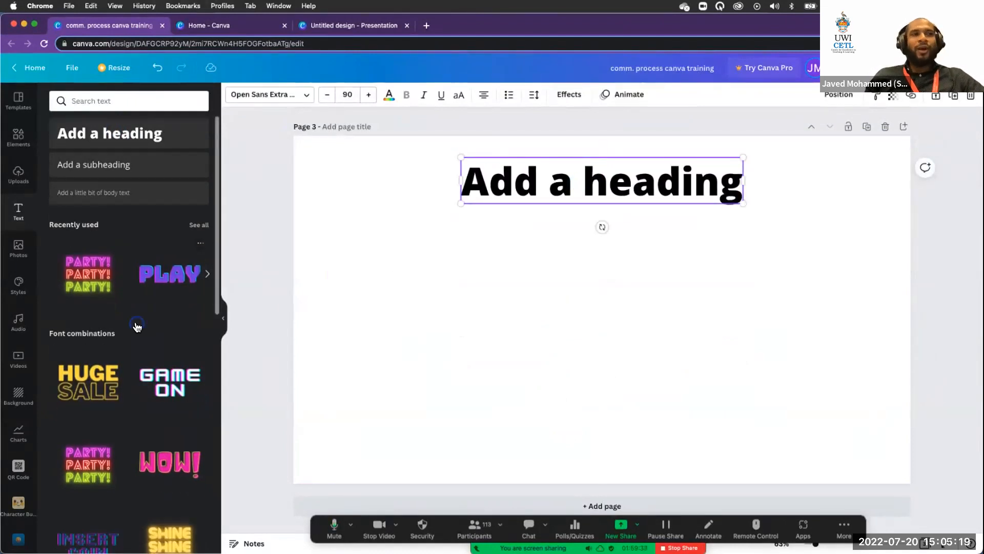
{"action": "scroll", "coordinate": [137, 326], "scroll_direction": "down", "scroll_amount": 6}
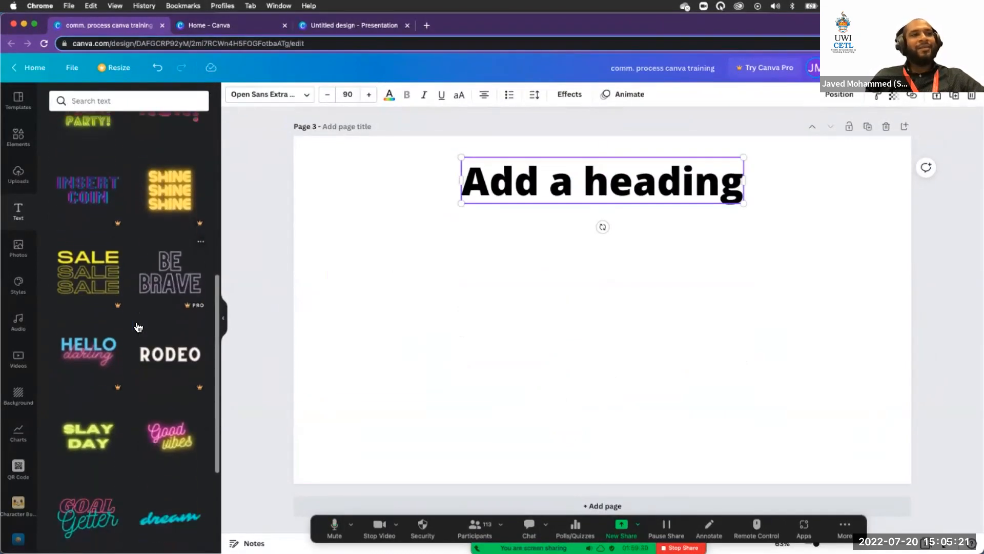
{"action": "scroll", "coordinate": [138, 327], "scroll_direction": "down", "scroll_amount": 12}
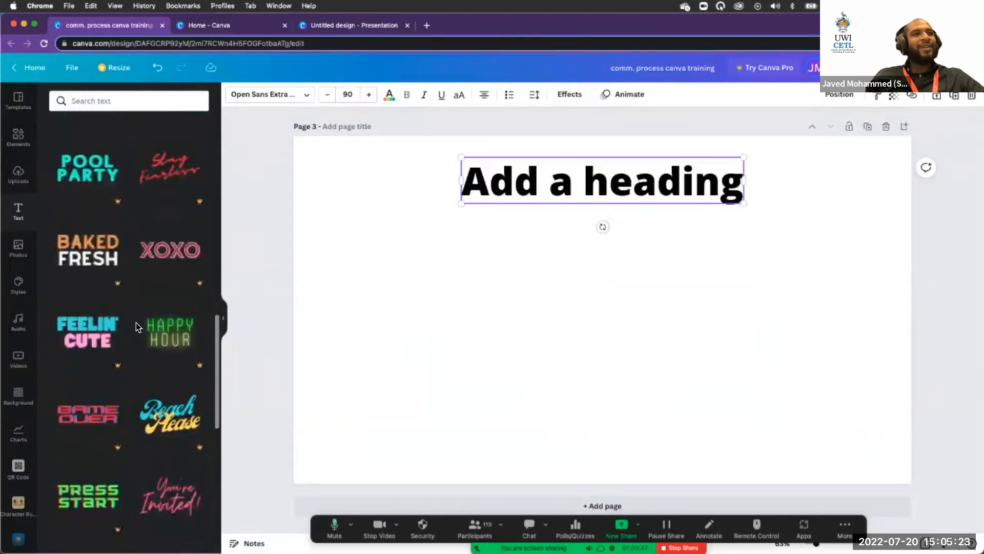
{"action": "scroll", "coordinate": [136, 322], "scroll_direction": "down", "scroll_amount": 6}
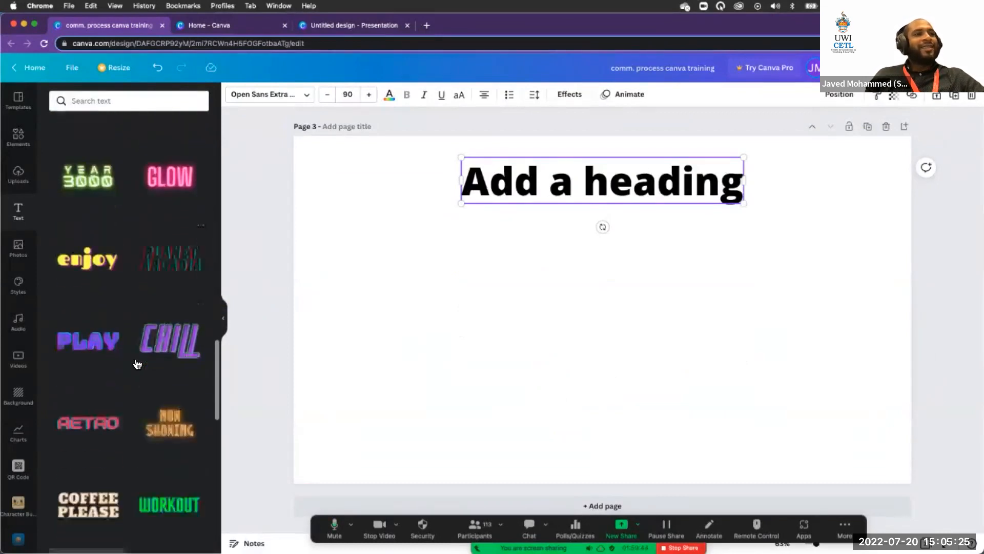
{"action": "scroll", "coordinate": [137, 364], "scroll_direction": "down", "scroll_amount": 13}
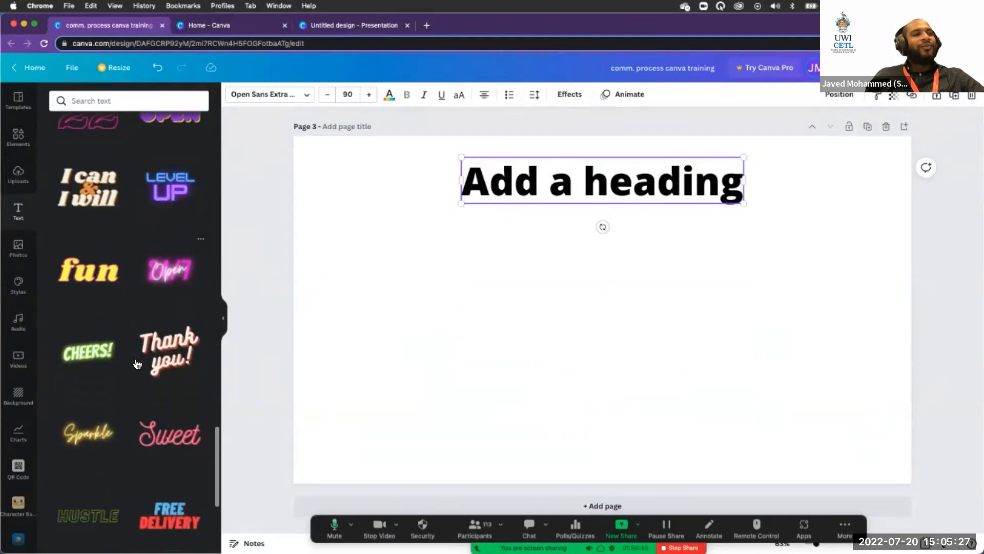
{"action": "scroll", "coordinate": [137, 364], "scroll_direction": "down", "scroll_amount": 6}
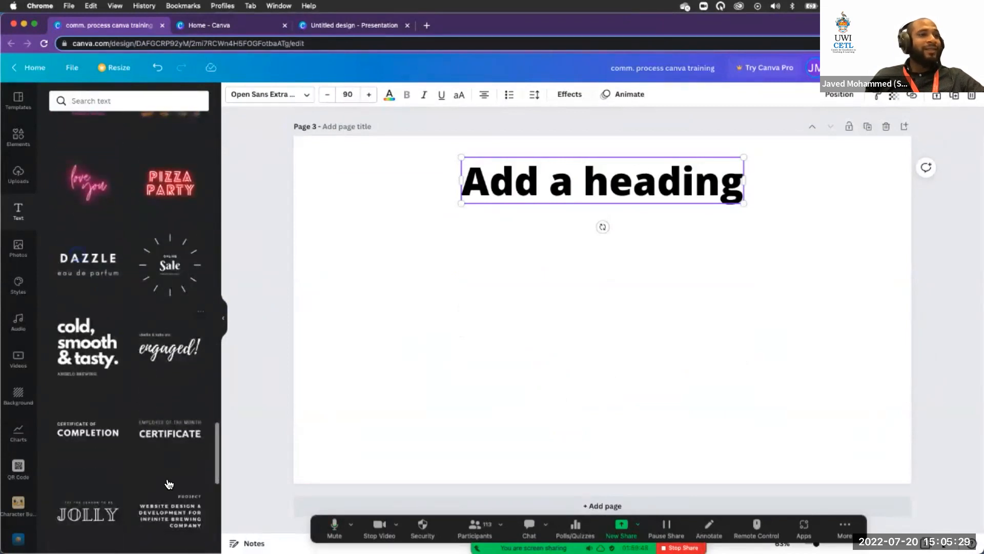
{"action": "scroll", "coordinate": [169, 483], "scroll_direction": "down", "scroll_amount": 6}
{"action": "scroll", "coordinate": [169, 482], "scroll_direction": "up", "scroll_amount": 8}
{"action": "scroll", "coordinate": [169, 482], "scroll_direction": "up", "scroll_amount": 17}
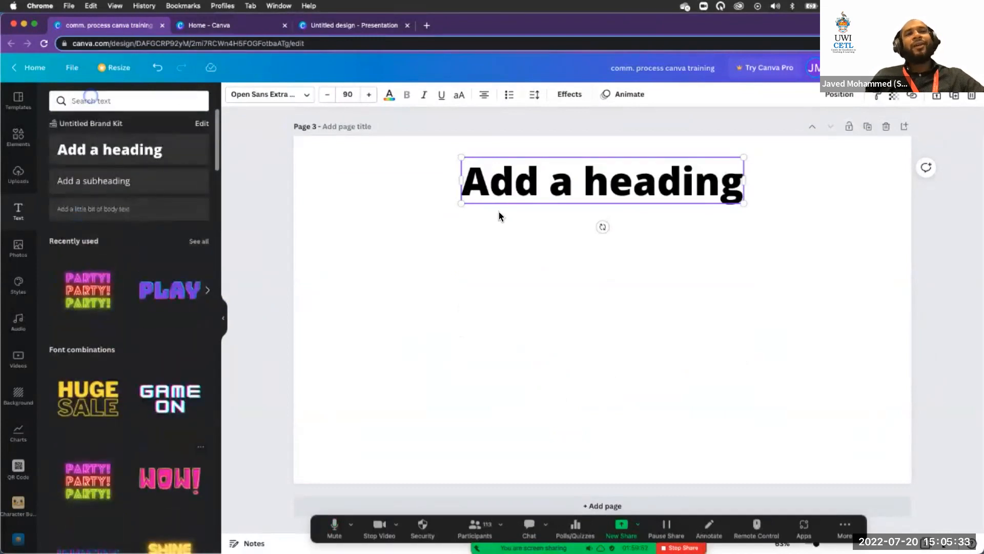
- Replace the placeholder heading on page 3 with "Elements of Communication", using the title on page 2 as reference
{"action": "double_click", "coordinate": [509, 181]}
{"action": "scroll", "coordinate": [508, 180], "scroll_direction": "up", "scroll_amount": 5}
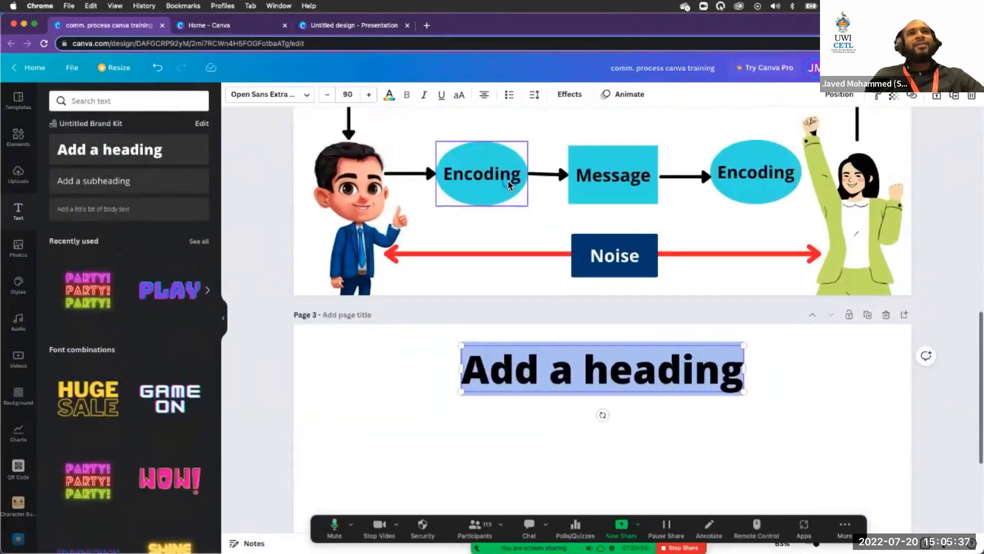
{"action": "scroll", "coordinate": [509, 180], "scroll_direction": "down", "scroll_amount": 5}
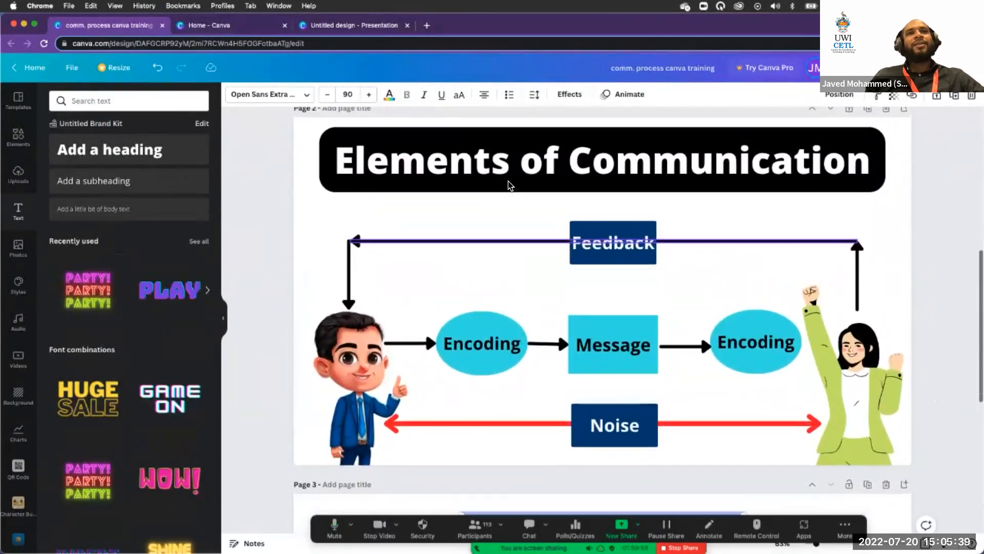
{"action": "scroll", "coordinate": [560, 183], "scroll_direction": "down", "scroll_amount": 4}
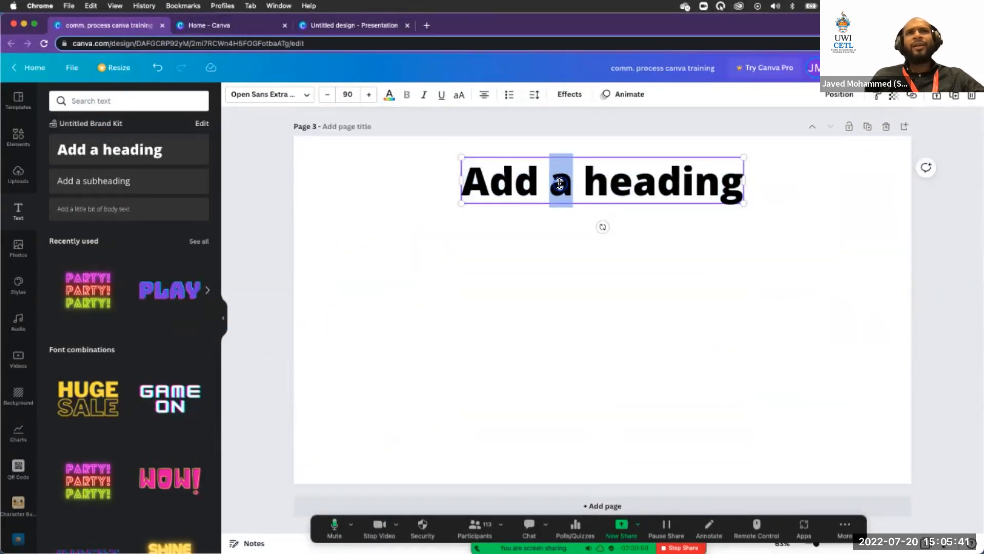
{"action": "triple_click", "coordinate": [560, 183]}
{"action": "type", "text": "El"}
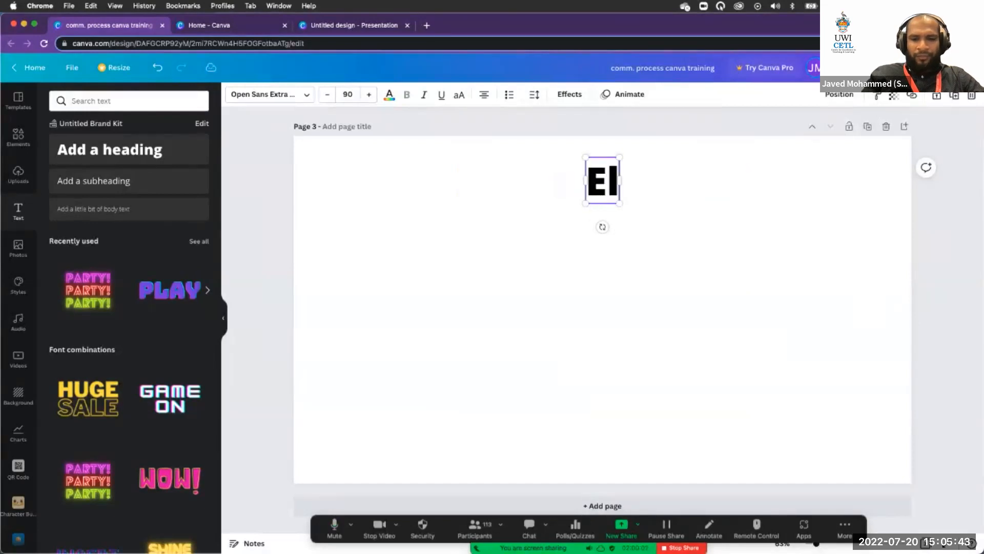
{"action": "type", "text": "ements of"}
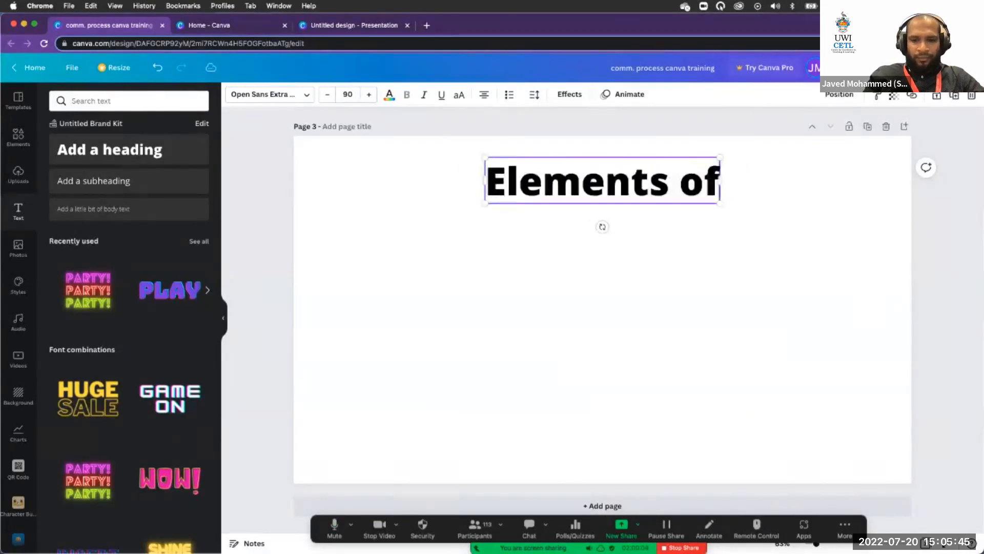
{"action": "type", "text": " Communi"}
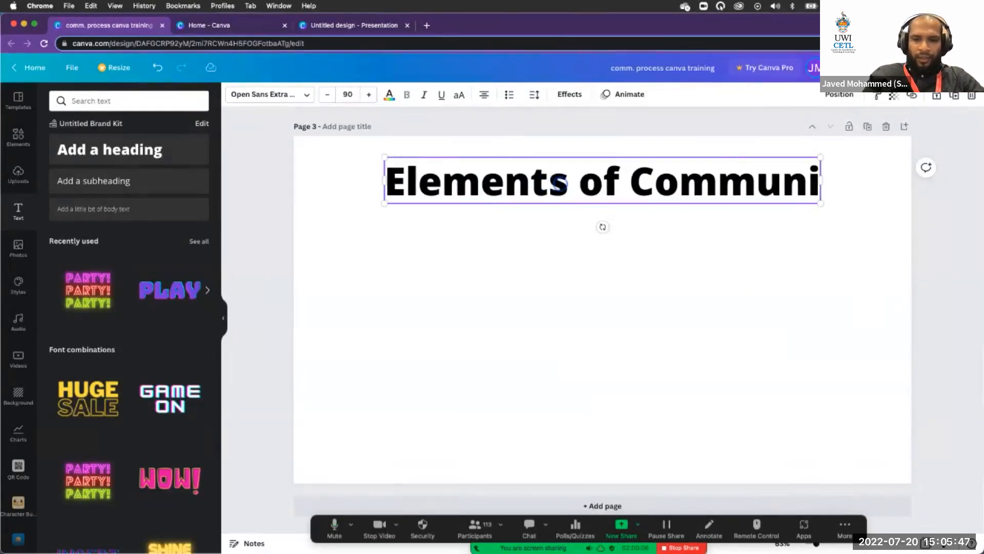
{"action": "type", "text": "cation"}
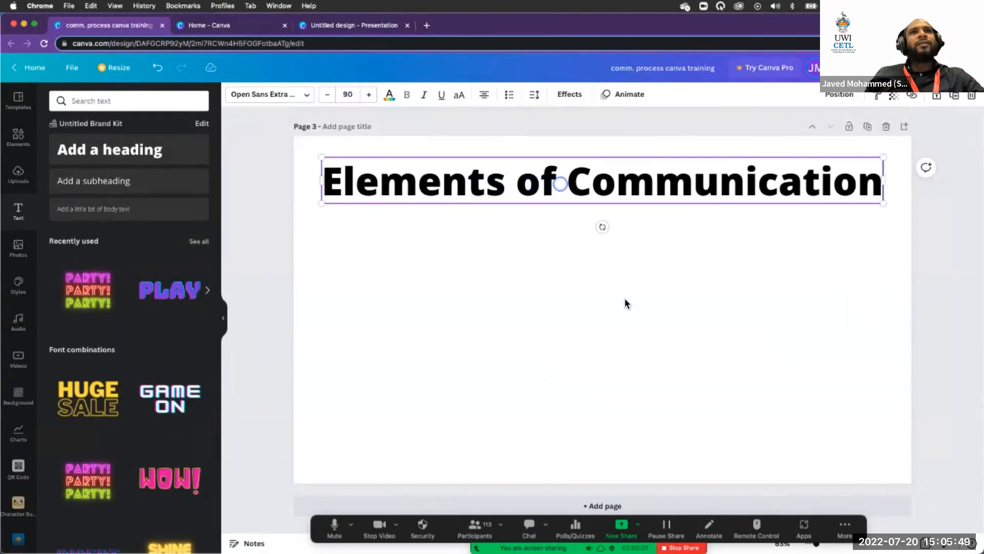
{"action": "left_click", "coordinate": [584, 212]}
{"action": "left_click", "coordinate": [589, 177]}
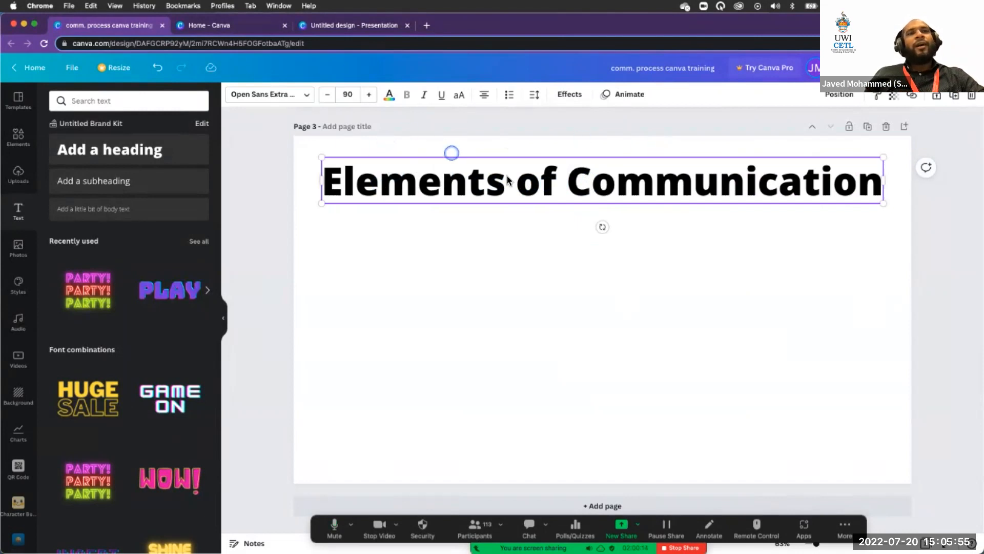
- Check the title style on page 2 and open the text effects for the heading on page 3
{"action": "scroll", "coordinate": [507, 176], "scroll_direction": "up", "scroll_amount": 5}
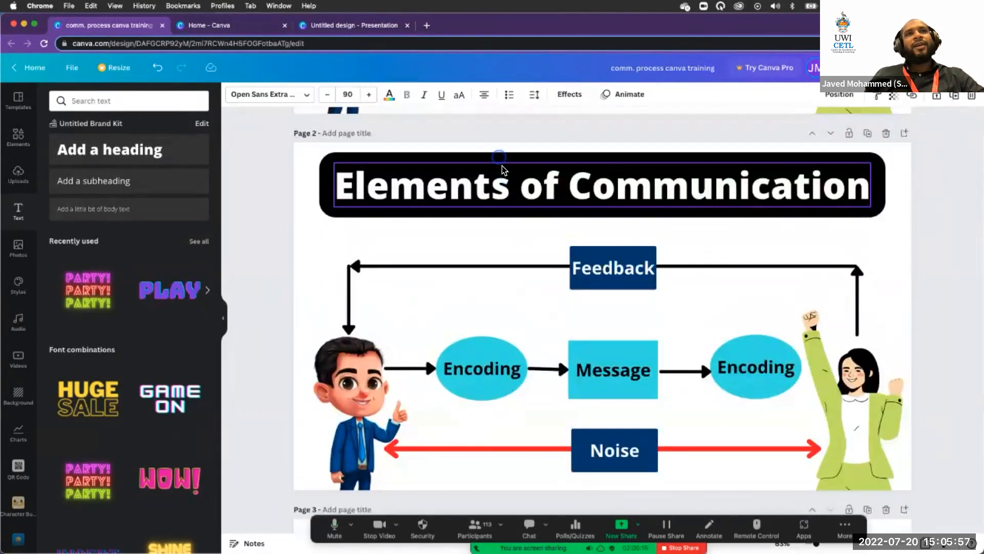
{"action": "scroll", "coordinate": [640, 226], "scroll_direction": "down", "scroll_amount": 5}
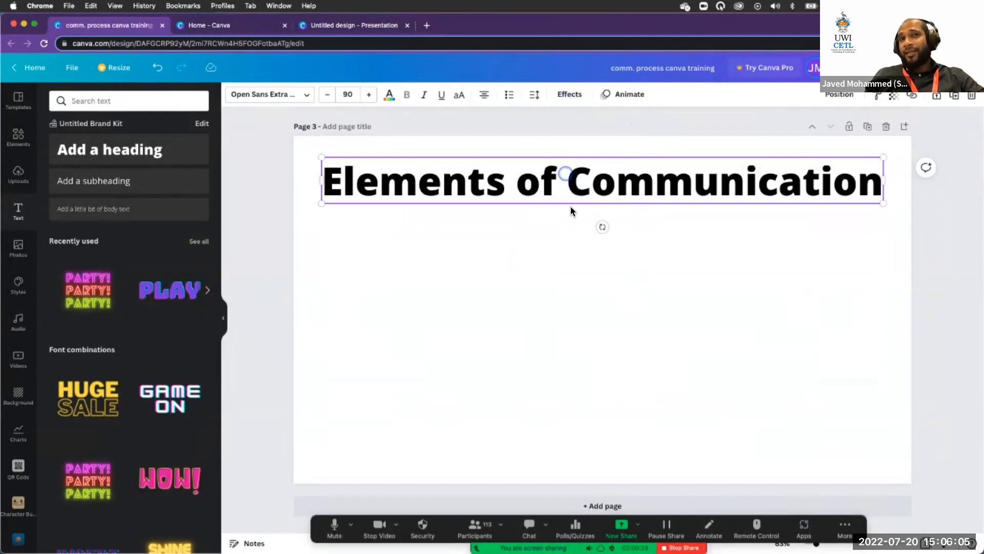
{"action": "left_click", "coordinate": [570, 94]}
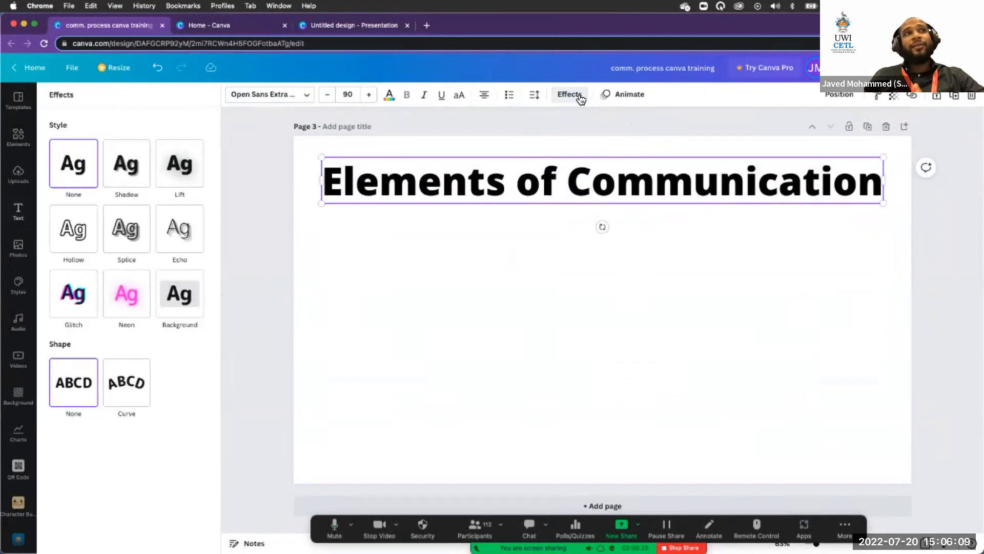
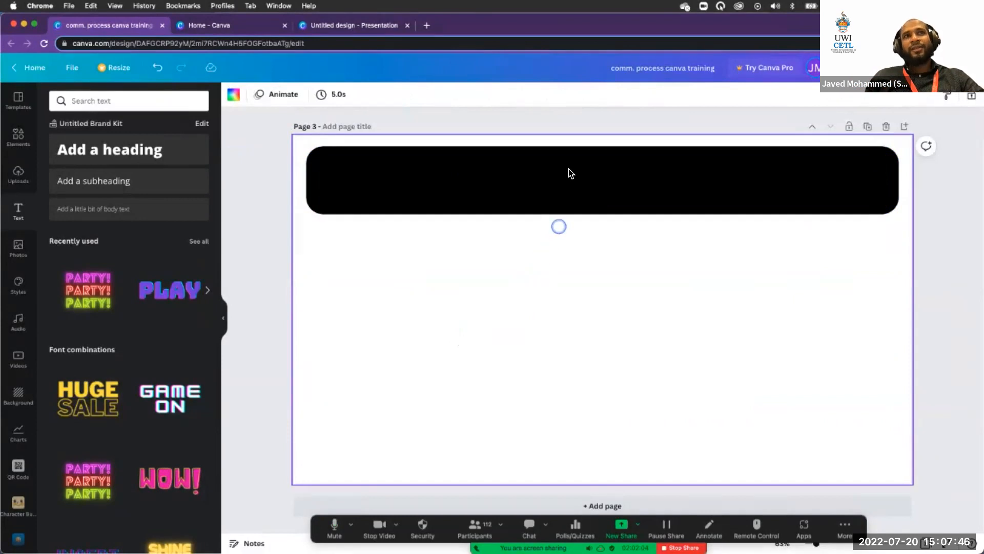
- Set the text colour of the heading on its black background to white and look over the default colours
{"action": "left_click", "coordinate": [405, 95]}
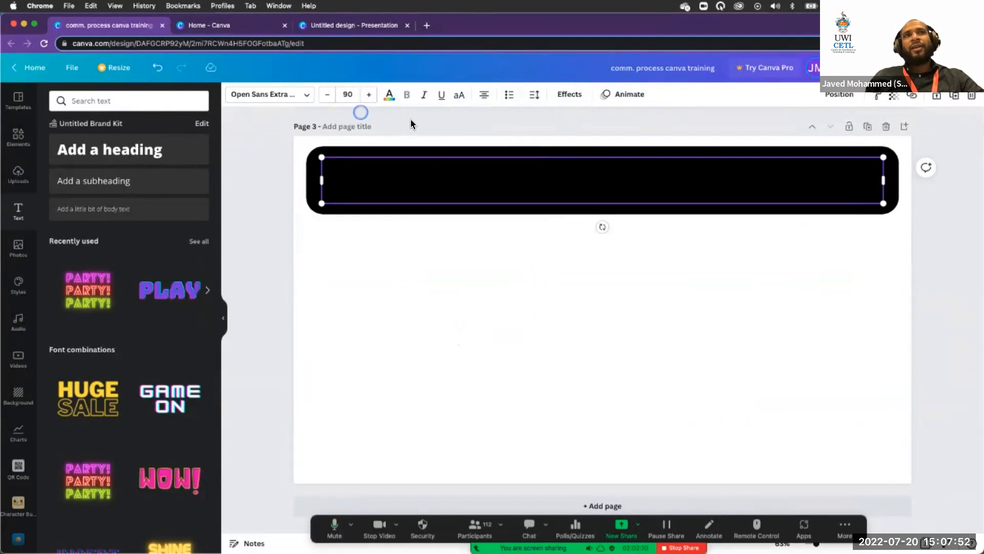
{"action": "left_click", "coordinate": [390, 95]}
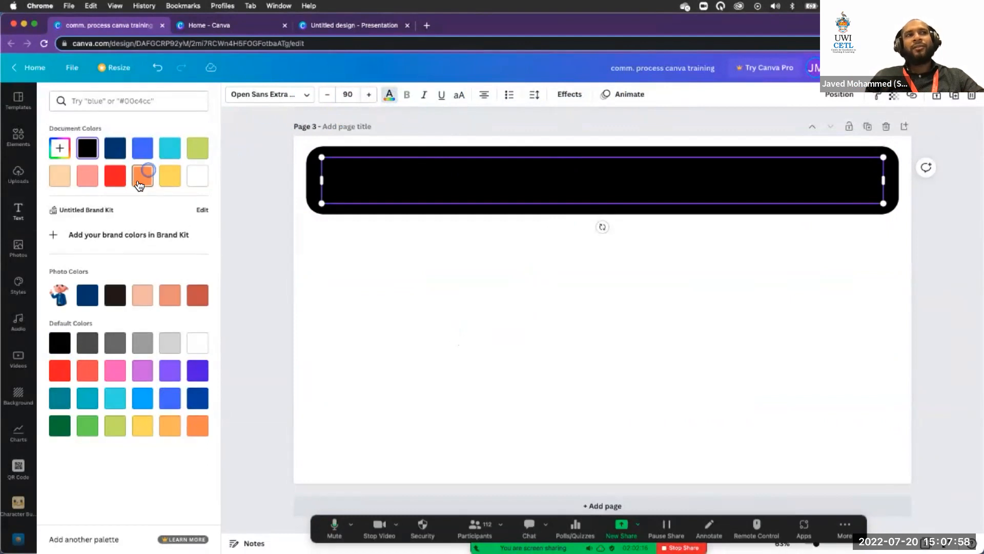
{"action": "left_click", "coordinate": [198, 178]}
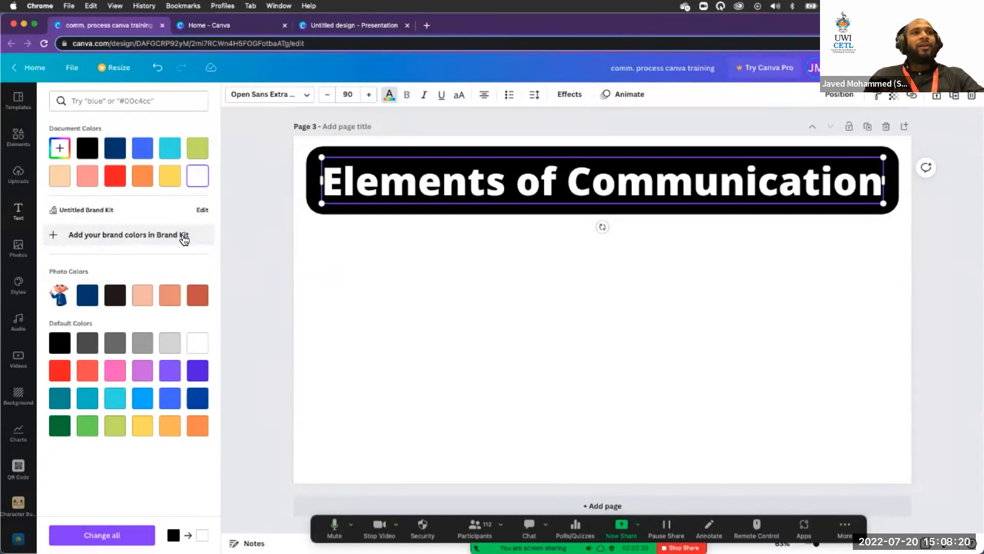
{"action": "left_click", "coordinate": [168, 378]}
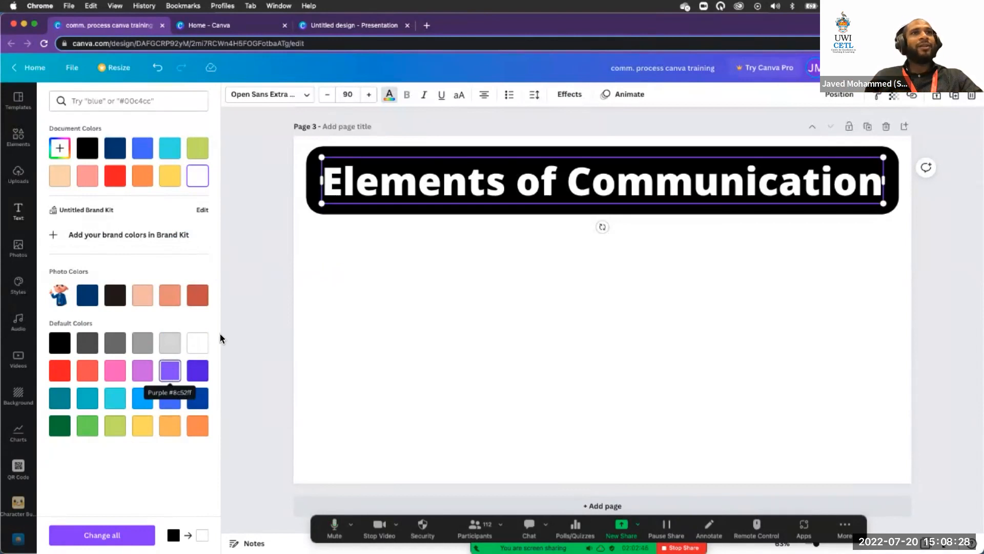
- Search the text colours for "red", look through the suggested palettes and clear the search
{"action": "left_click", "coordinate": [126, 100]}
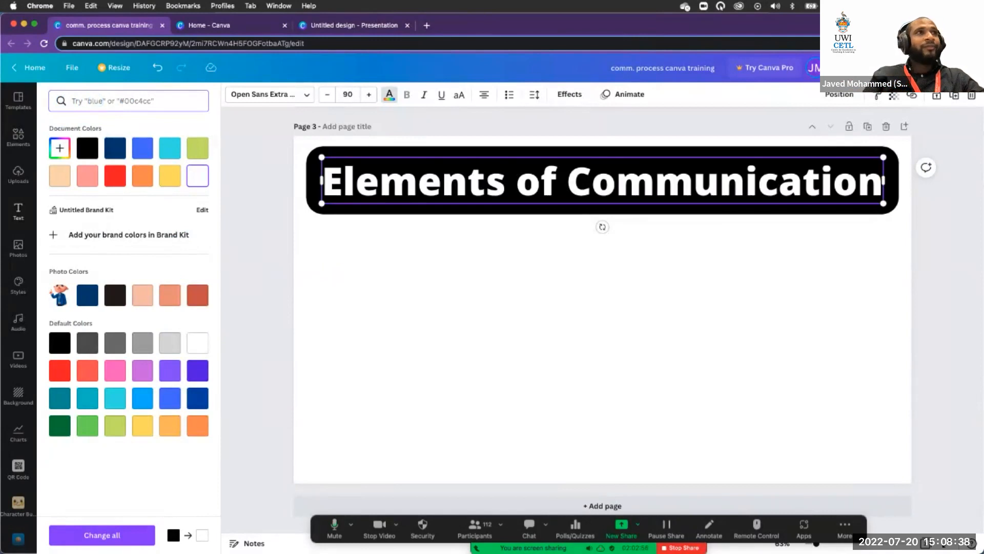
{"action": "type", "text": "red"}
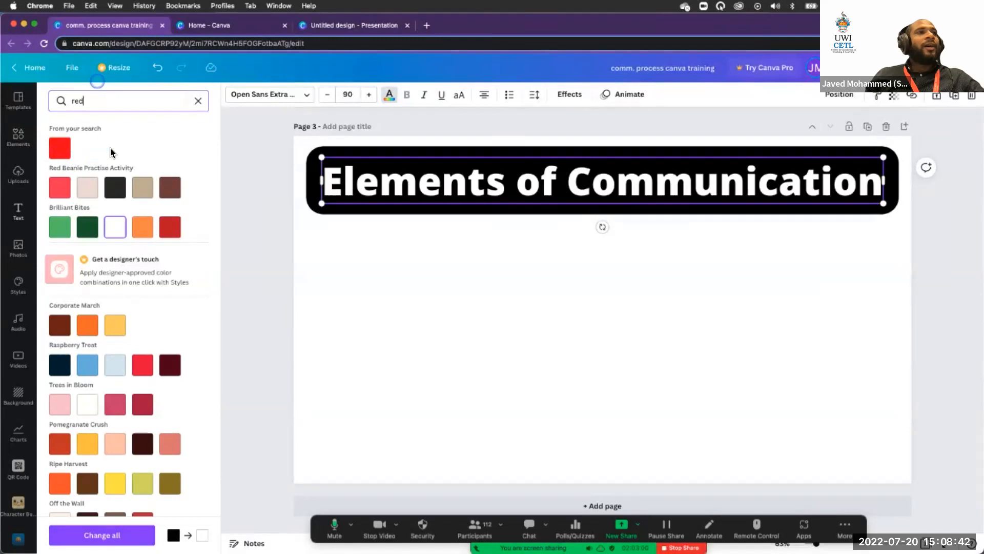
{"action": "scroll", "coordinate": [111, 151], "scroll_direction": "down", "scroll_amount": 3}
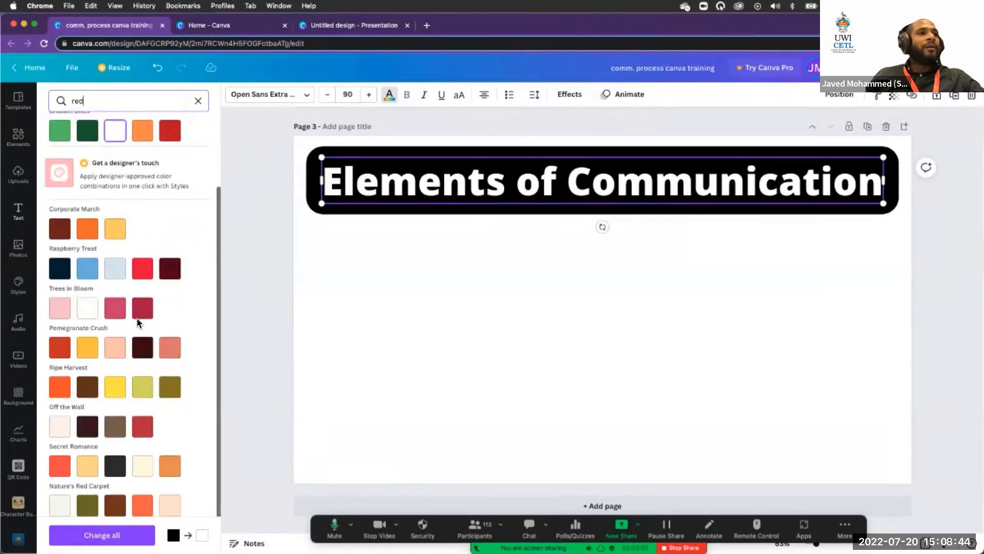
{"action": "scroll", "coordinate": [137, 321], "scroll_direction": "up", "scroll_amount": 3}
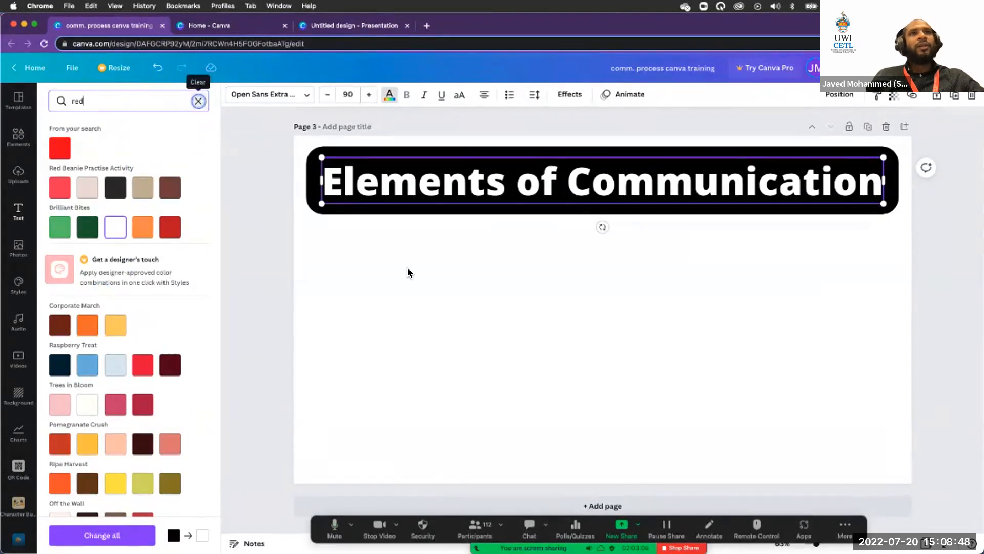
{"action": "left_click", "coordinate": [197, 102]}
{"action": "left_click", "coordinate": [436, 302]}
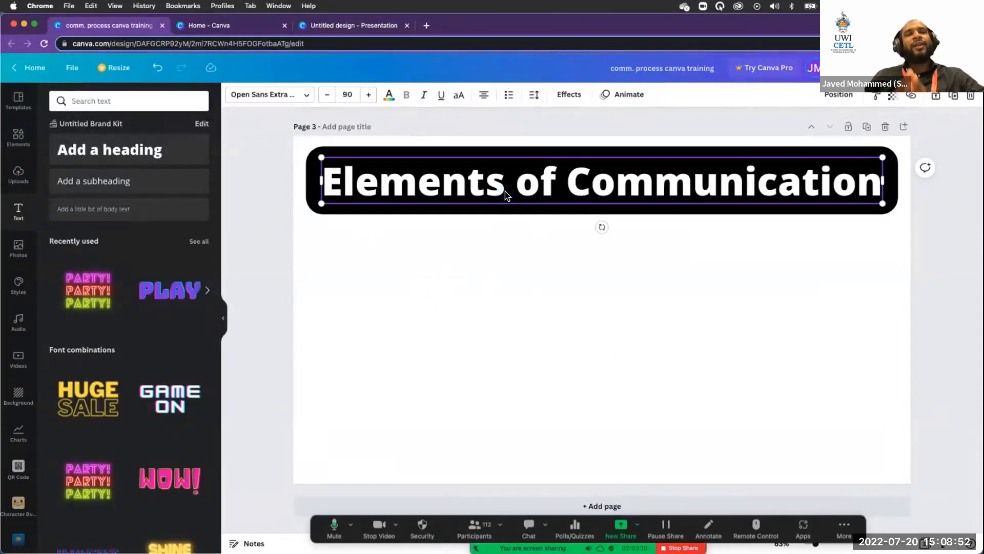
{"action": "left_click", "coordinate": [574, 98]}
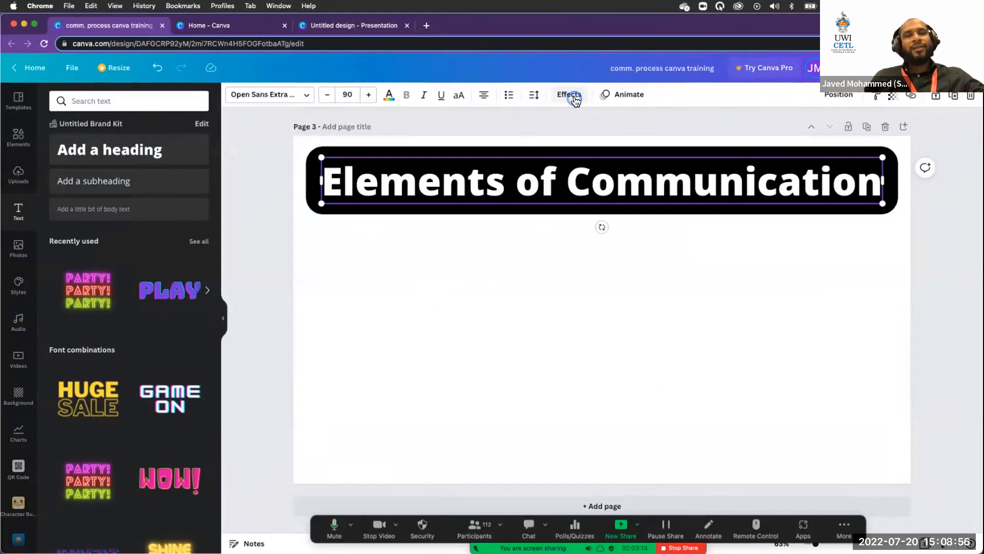
{"action": "left_click", "coordinate": [447, 165]}
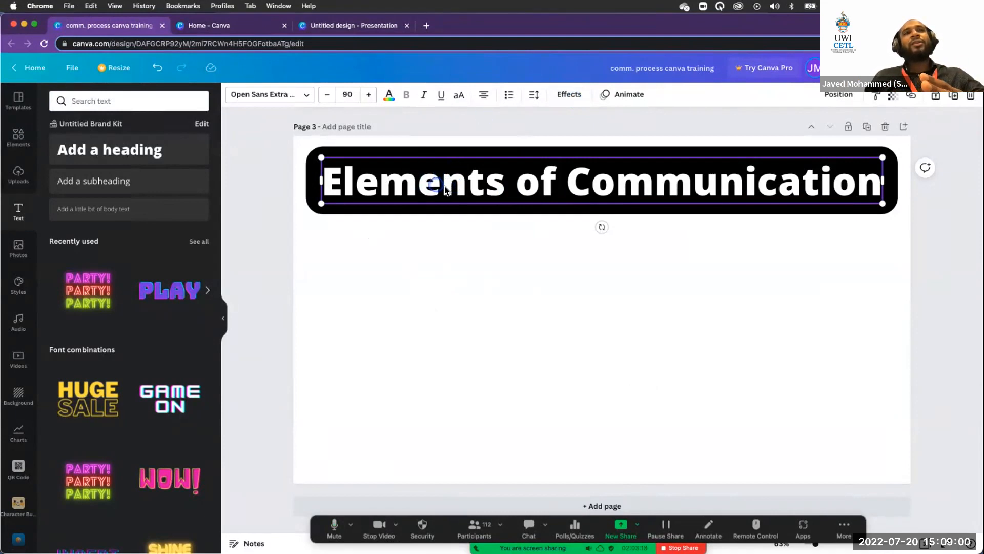
{"action": "left_click", "coordinate": [461, 260]}
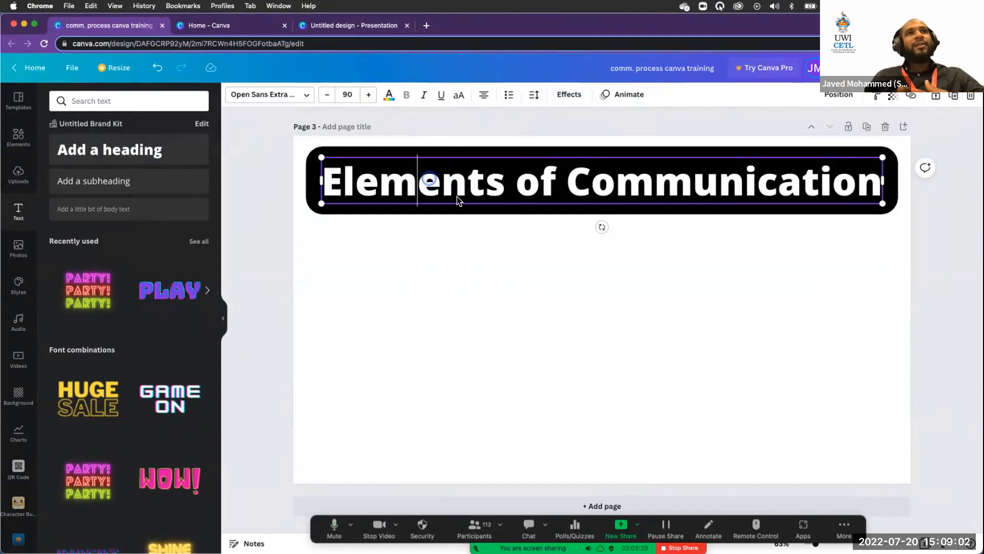
{"action": "left_click", "coordinate": [456, 190]}
{"action": "left_click", "coordinate": [390, 142]}
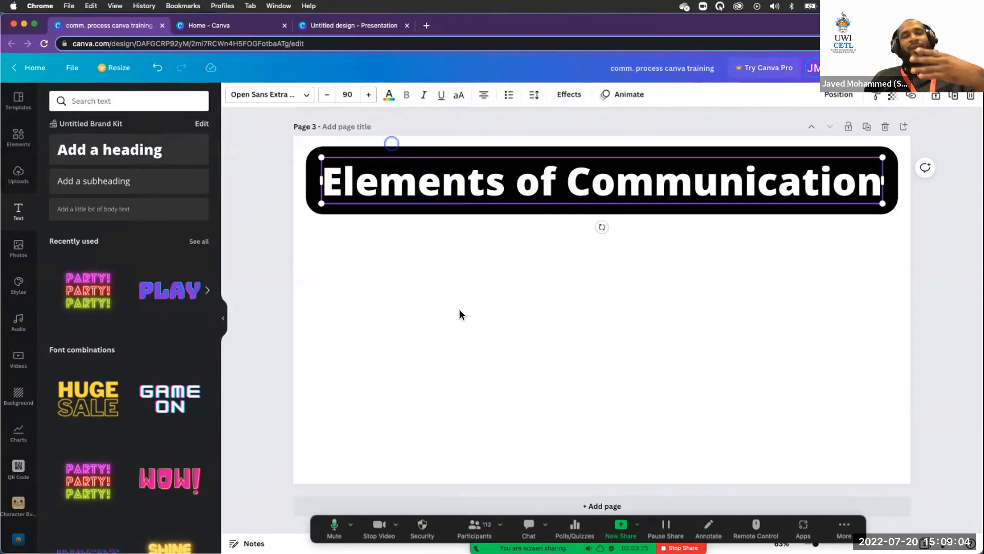
- Reduce the font size of the heading on page 3 one point at a time to 83
{"action": "left_click", "coordinate": [331, 96]}
{"action": "left_click", "coordinate": [331, 96]}
{"action": "left_click", "coordinate": [331, 96]}
{"action": "left_click", "coordinate": [331, 95]}
{"action": "left_click", "coordinate": [331, 95]}
{"action": "left_click", "coordinate": [331, 96]}
{"action": "left_click", "coordinate": [330, 96]}
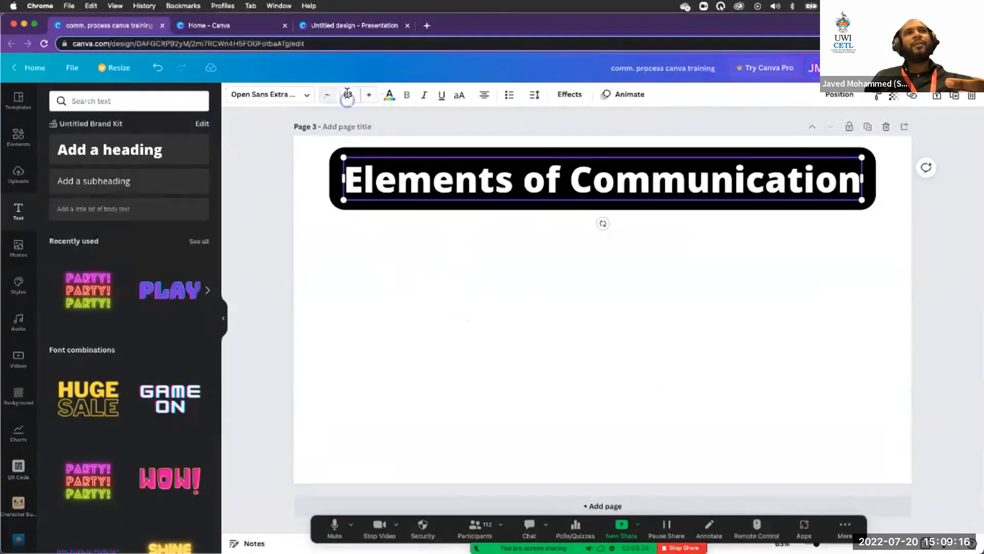
- Try a font size of 50 on the "Elements of Communication" heading and settle on 80
{"action": "left_click", "coordinate": [348, 94]}
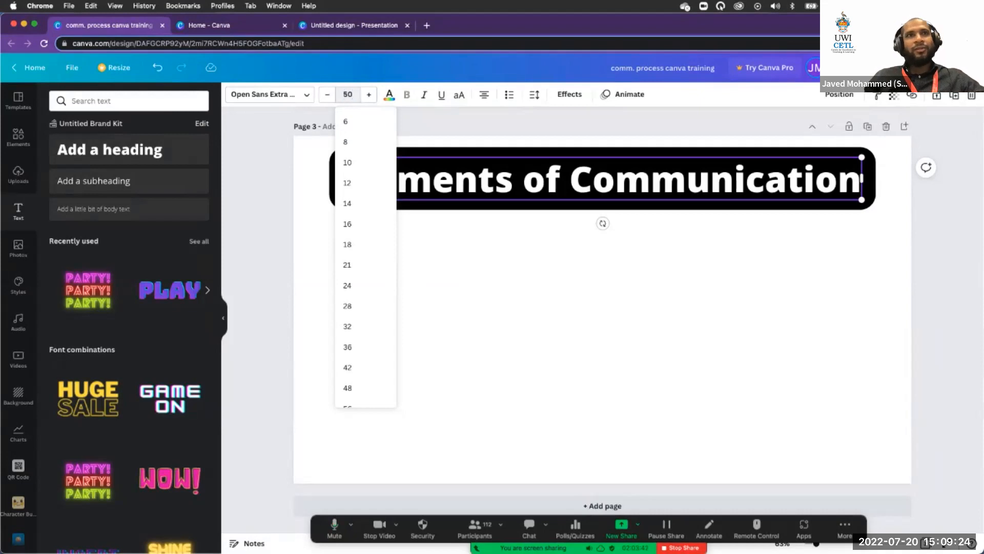
{"action": "type", "text": "50"}
{"action": "key", "text": "Return"}
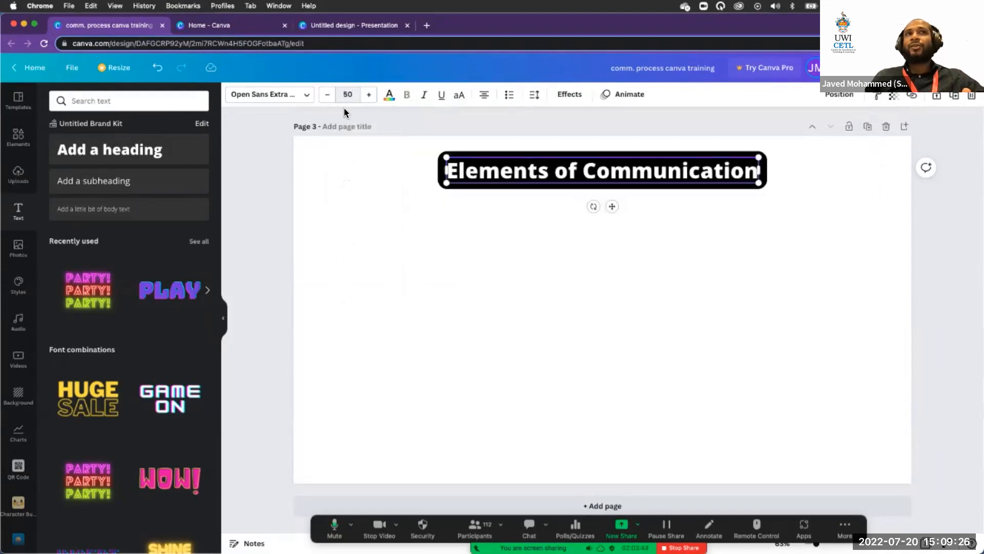
{"action": "left_click", "coordinate": [353, 95]}
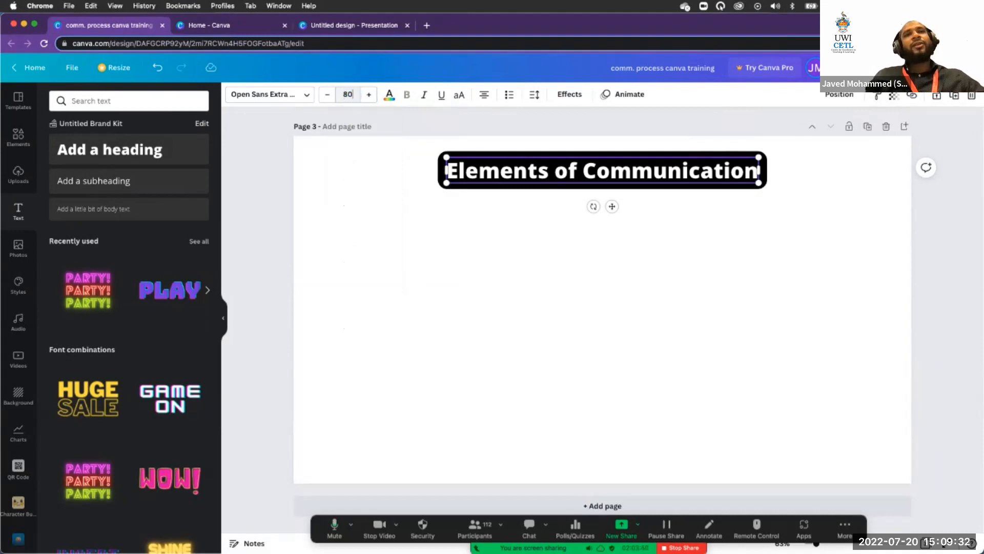
{"action": "key", "text": "Return"}
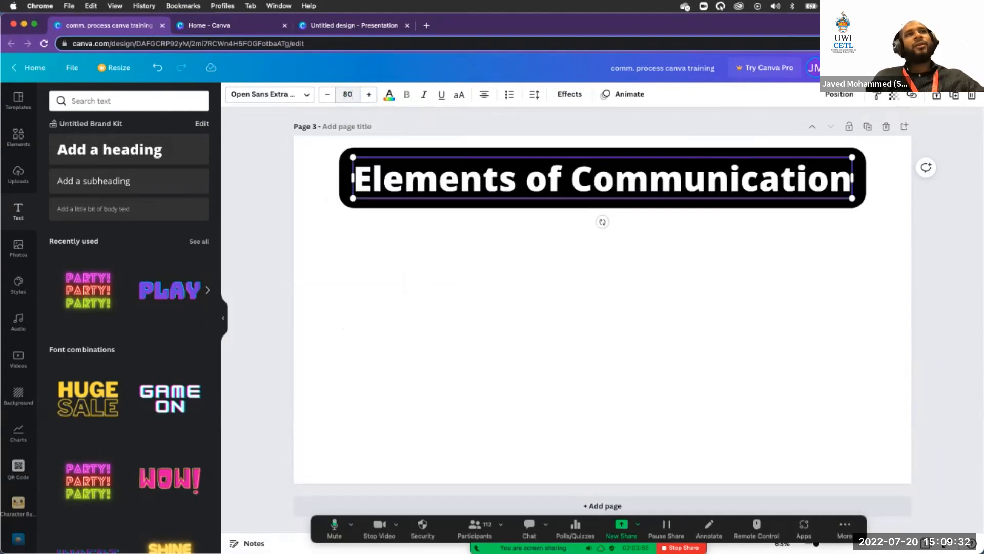
- Look through the fonts available for the heading, from the recommended and recently used ones to the English fonts
{"action": "left_click", "coordinate": [308, 99]}
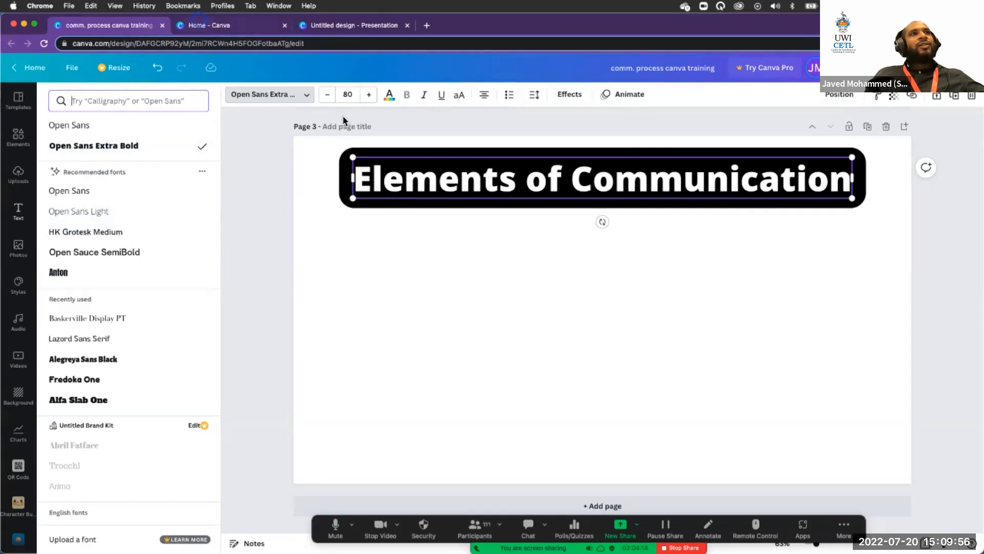
{"action": "left_click", "coordinate": [308, 97]}
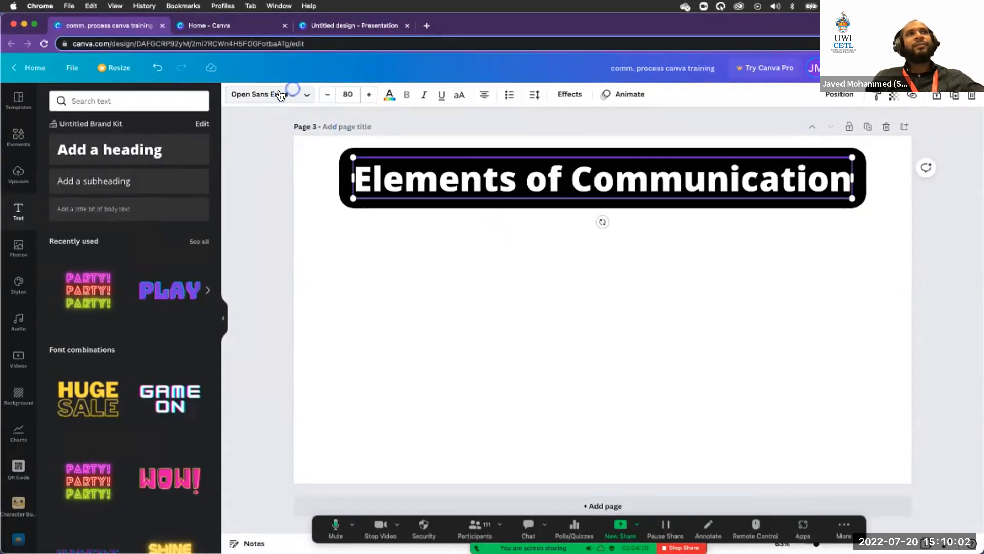
{"action": "left_click", "coordinate": [306, 97]}
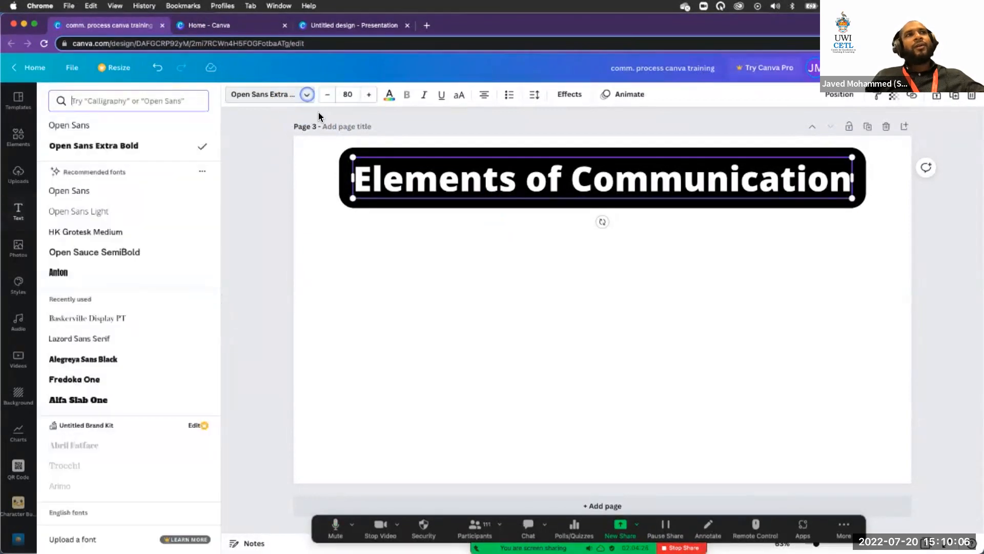
{"action": "left_click", "coordinate": [110, 125]}
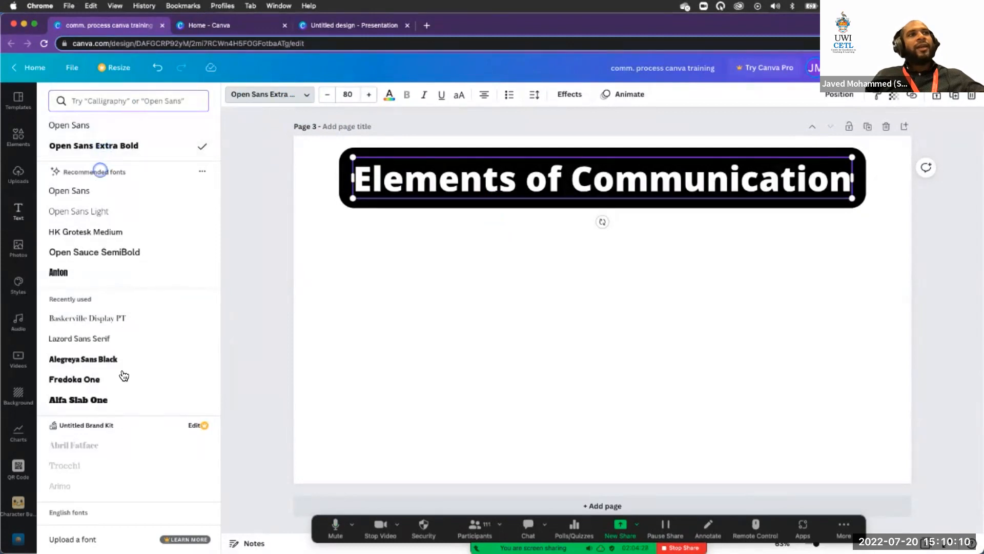
{"action": "scroll", "coordinate": [123, 374], "scroll_direction": "down", "scroll_amount": 10}
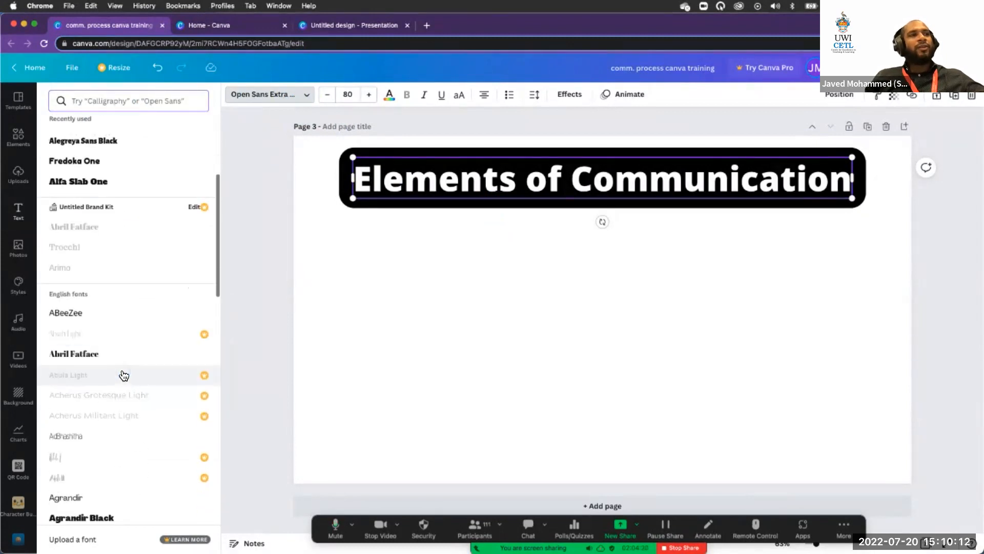
{"action": "scroll", "coordinate": [123, 375], "scroll_direction": "down", "scroll_amount": 5}
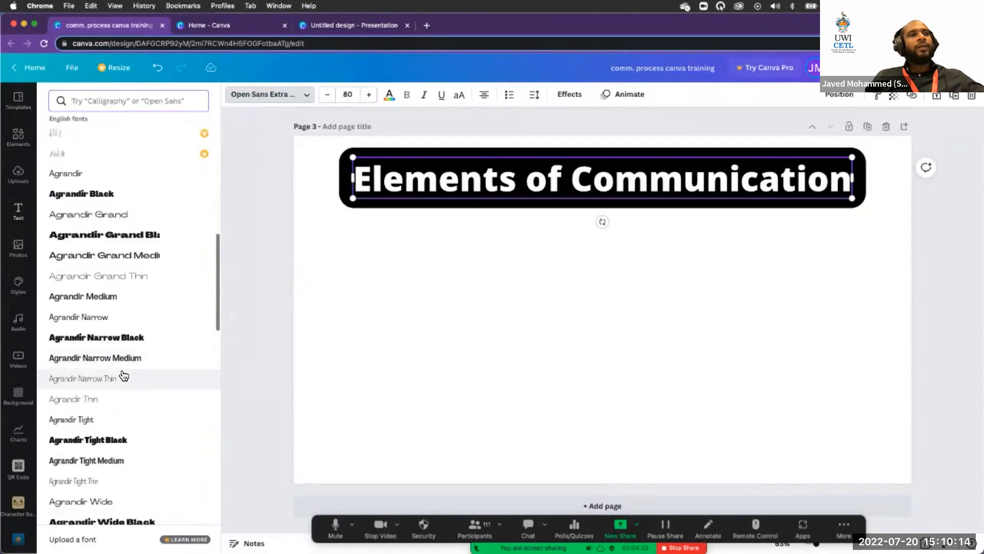
{"action": "scroll", "coordinate": [122, 371], "scroll_direction": "up", "scroll_amount": 10}
{"action": "scroll", "coordinate": [122, 371], "scroll_direction": "down", "scroll_amount": 6}
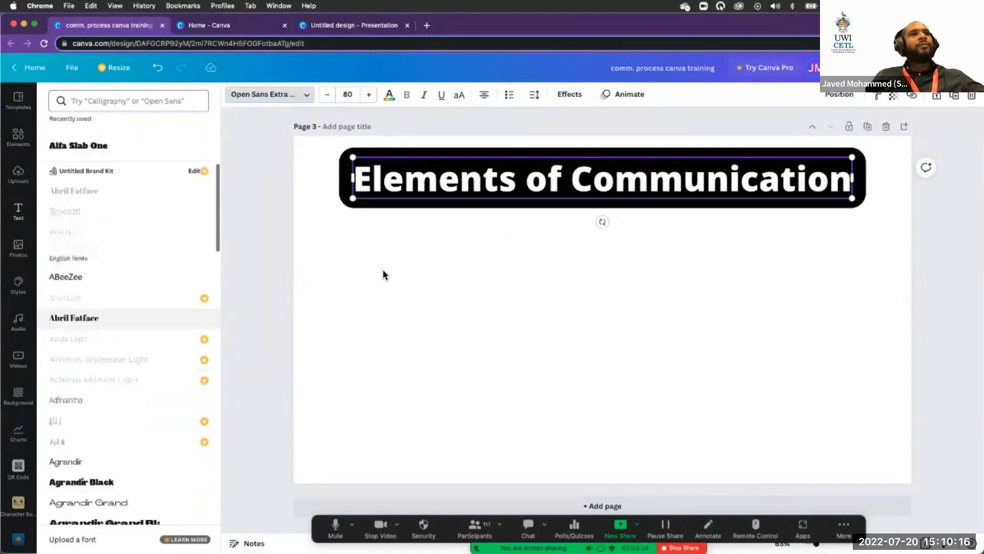
{"action": "left_click", "coordinate": [383, 270]}
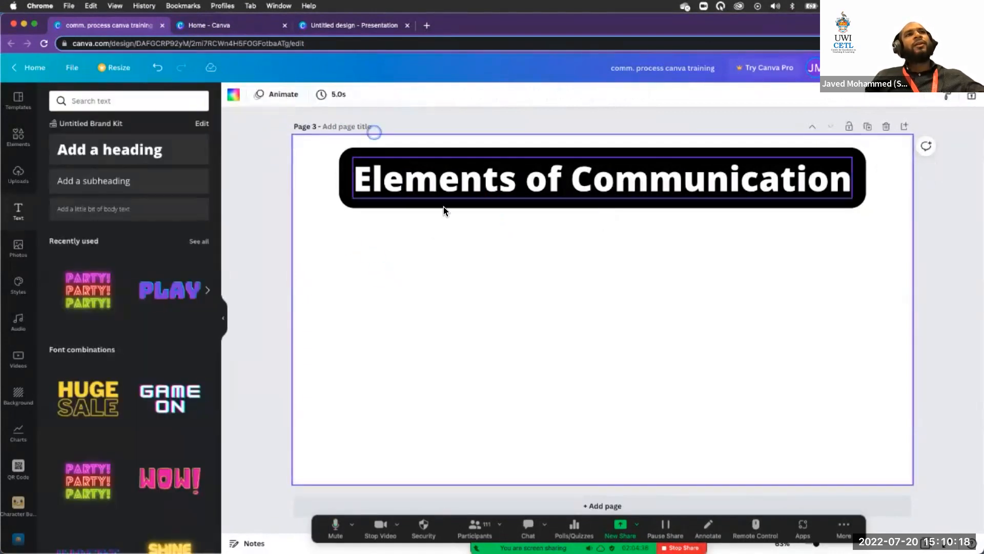
- Switch the heading to uppercase lettering and back again
{"action": "left_click", "coordinate": [444, 205]}
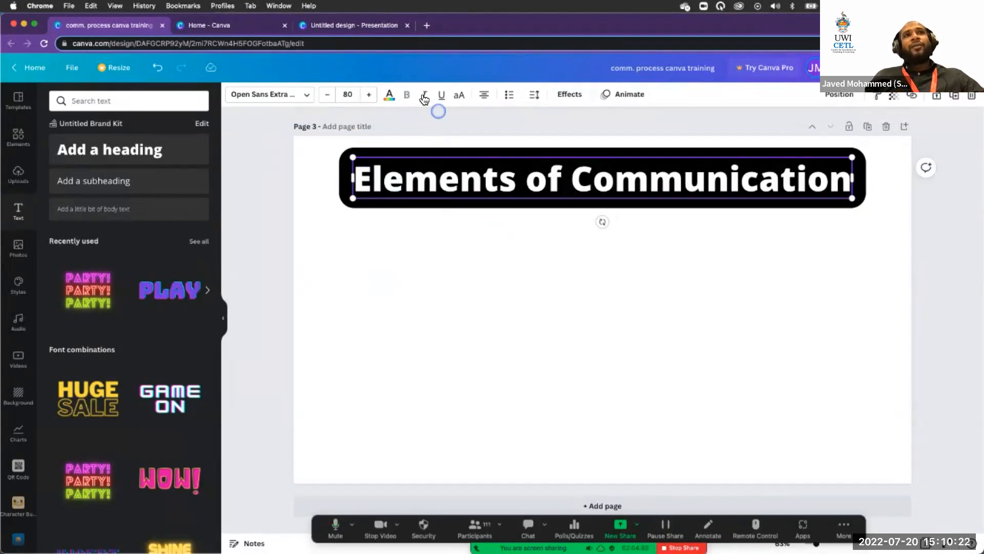
{"action": "left_click", "coordinate": [459, 97]}
{"action": "left_click", "coordinate": [459, 96]}
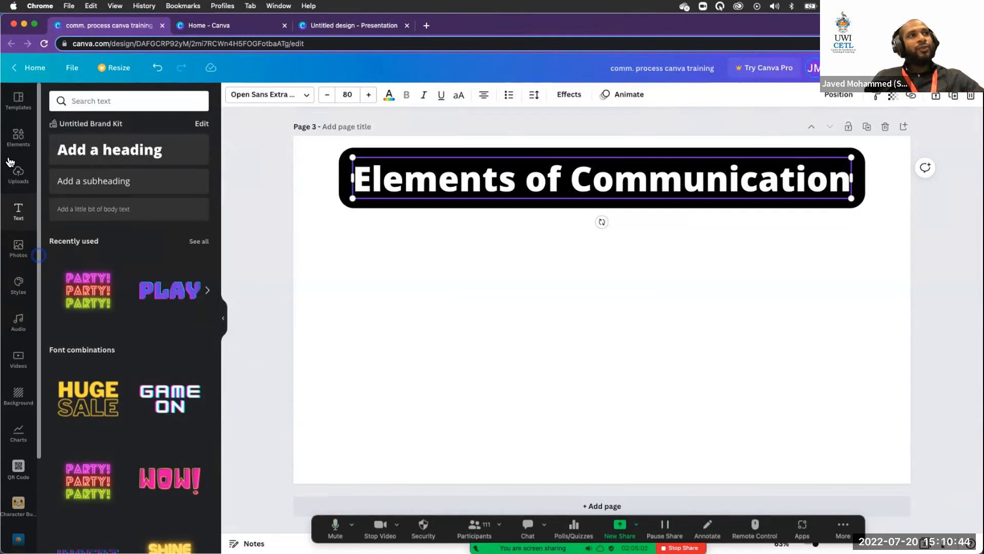
- Add the recently used white square from the elements library to page 3 and deselect it
{"action": "left_click", "coordinate": [19, 137]}
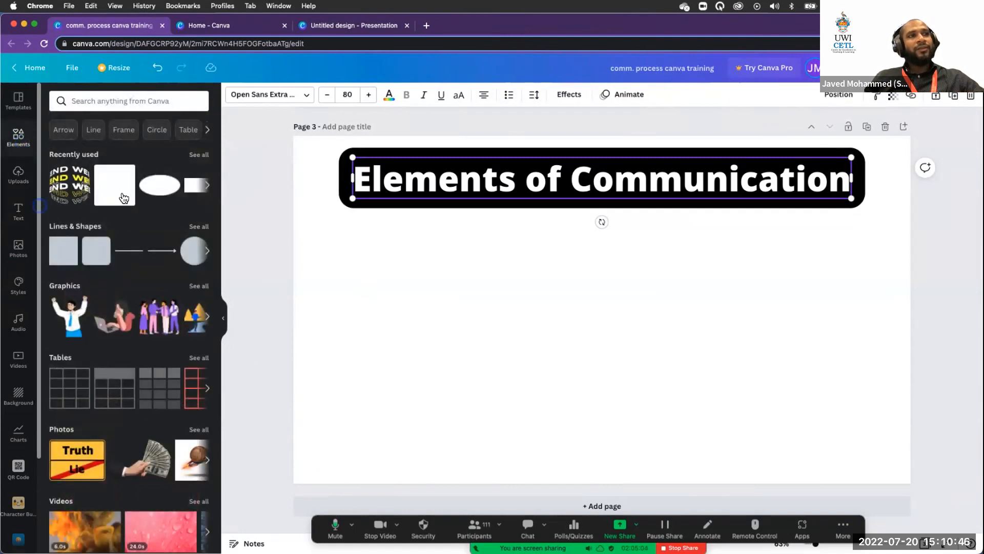
{"action": "left_click", "coordinate": [119, 203]}
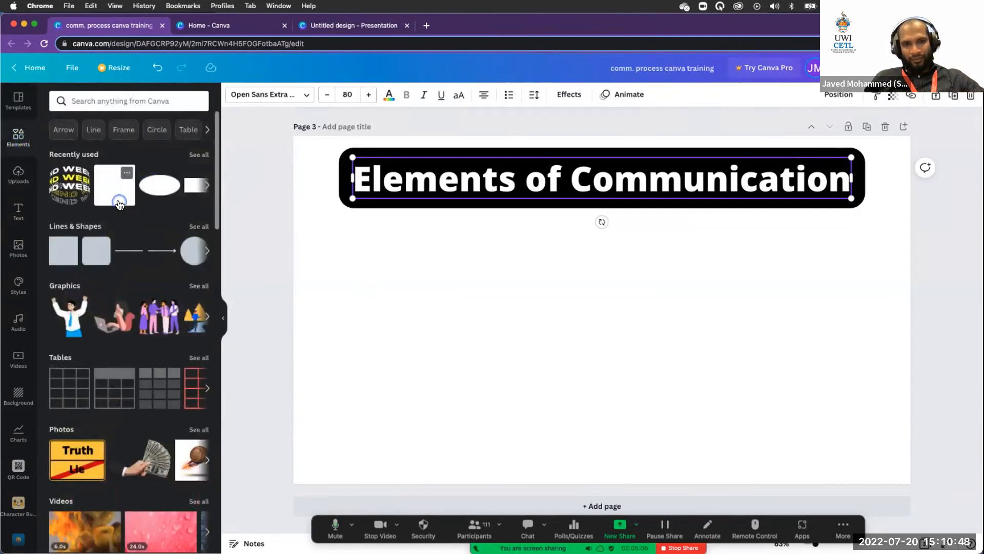
{"action": "left_click", "coordinate": [410, 208]}
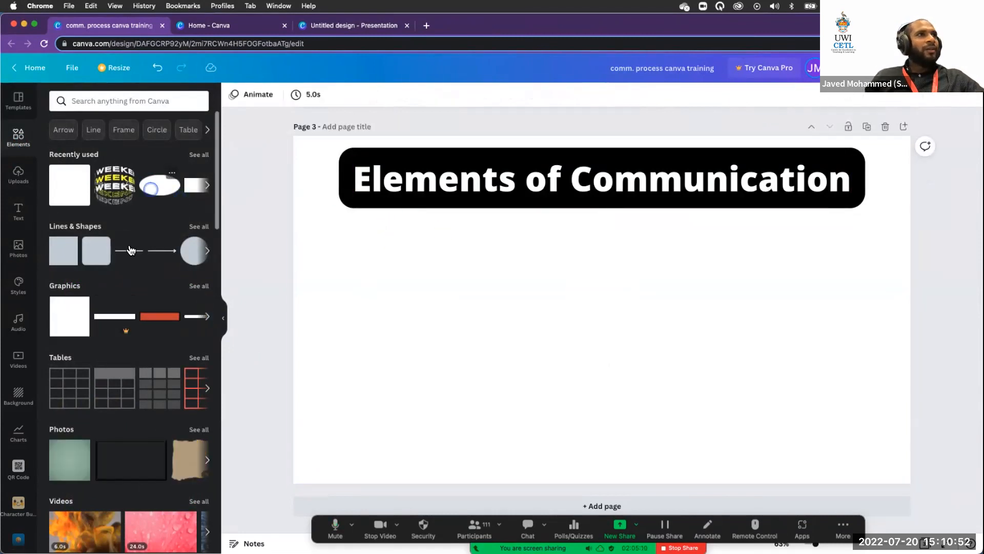
- Browse the Lines & Shapes elements, including the full collection of line styles, basic shapes, arrows and banners
{"action": "left_click", "coordinate": [17, 102]}
{"action": "left_click", "coordinate": [17, 137]}
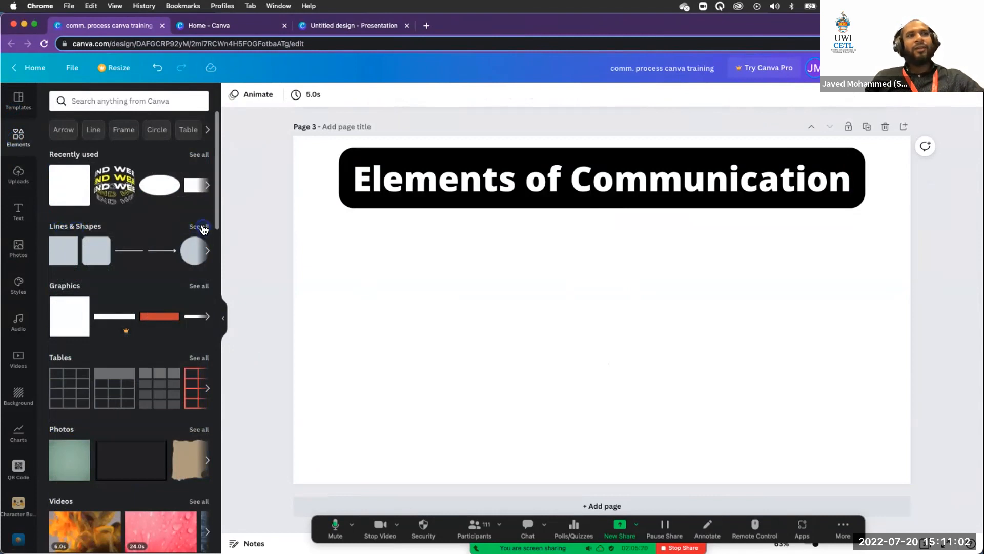
{"action": "scroll", "coordinate": [192, 255], "scroll_direction": "right", "scroll_amount": 2}
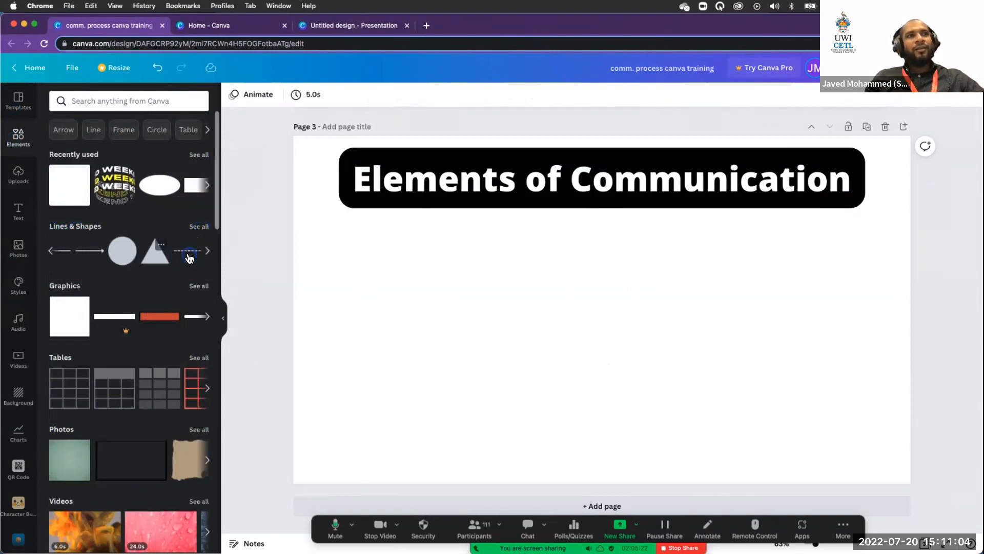
{"action": "left_click", "coordinate": [189, 253]}
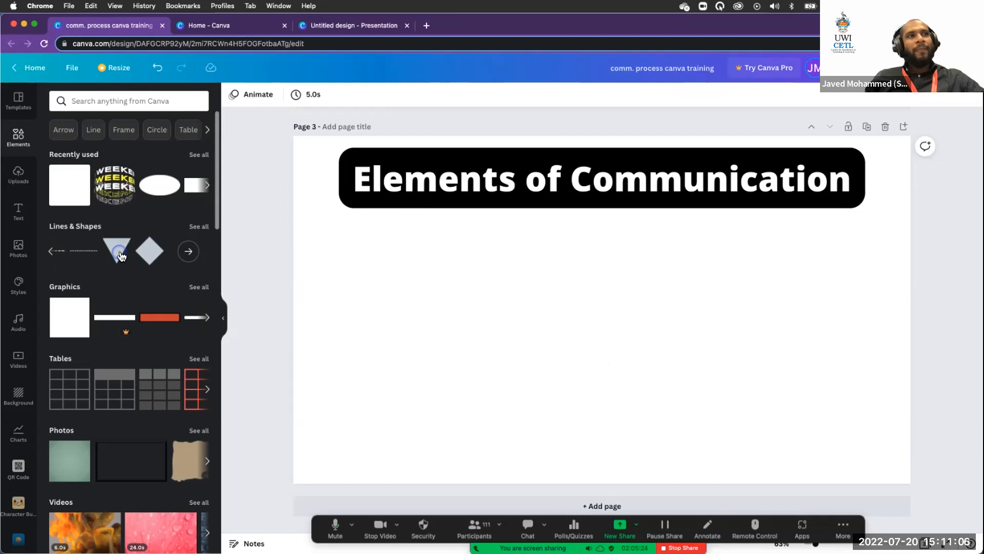
{"action": "scroll", "coordinate": [120, 255], "scroll_direction": "left", "scroll_amount": 6}
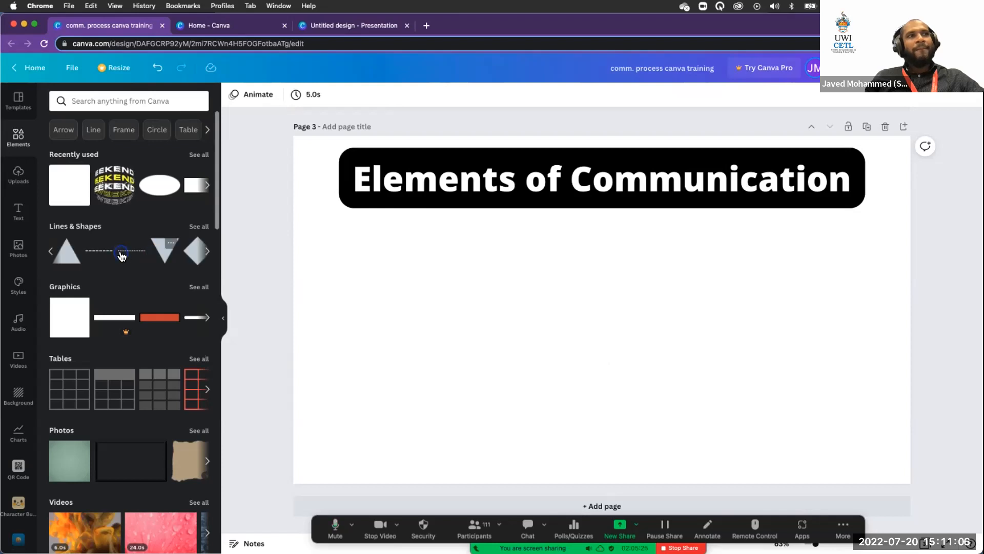
{"action": "left_click", "coordinate": [200, 231]}
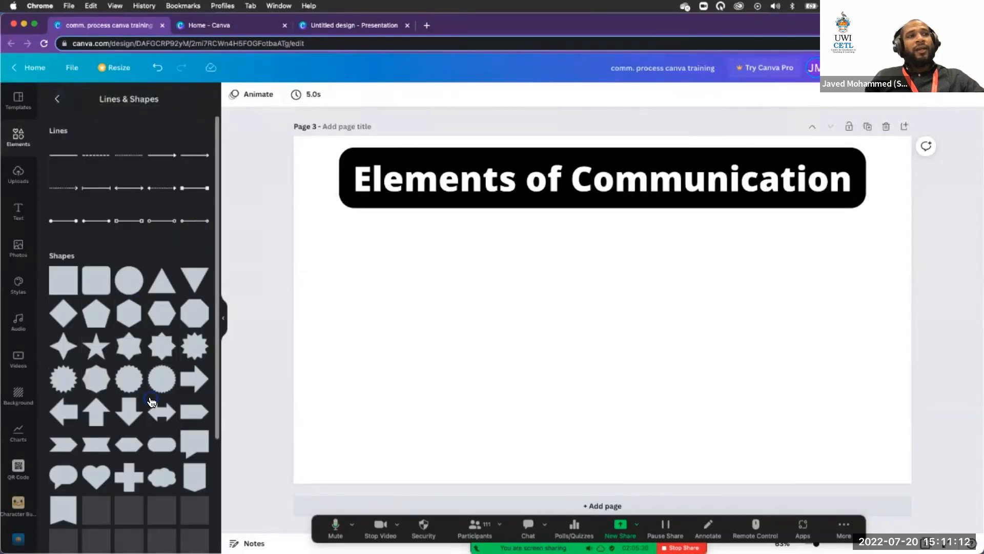
{"action": "scroll", "coordinate": [152, 401], "scroll_direction": "down", "scroll_amount": 5}
{"action": "scroll", "coordinate": [152, 401], "scroll_direction": "down", "scroll_amount": 10}
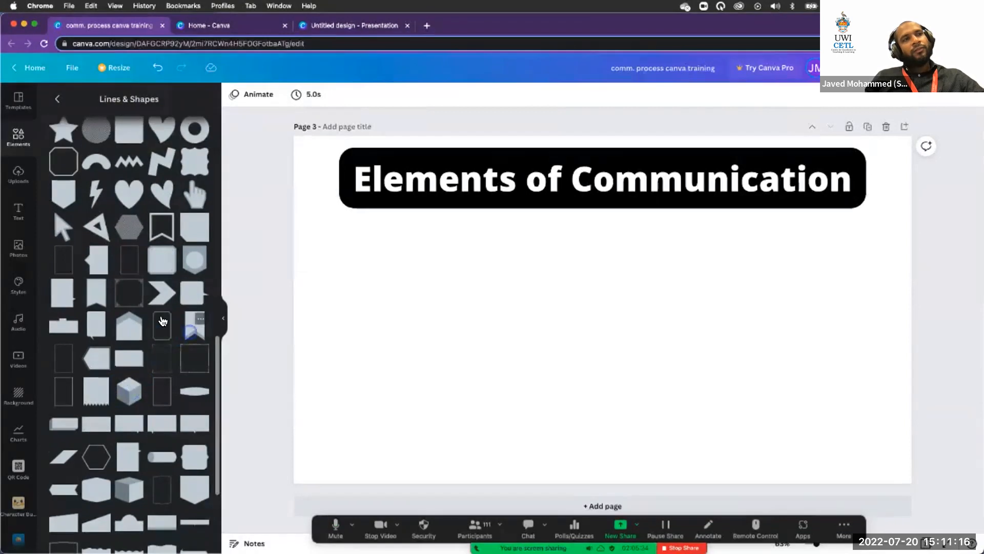
{"action": "scroll", "coordinate": [164, 381], "scroll_direction": "down", "scroll_amount": 2}
{"action": "scroll", "coordinate": [165, 380], "scroll_direction": "down", "scroll_amount": 4}
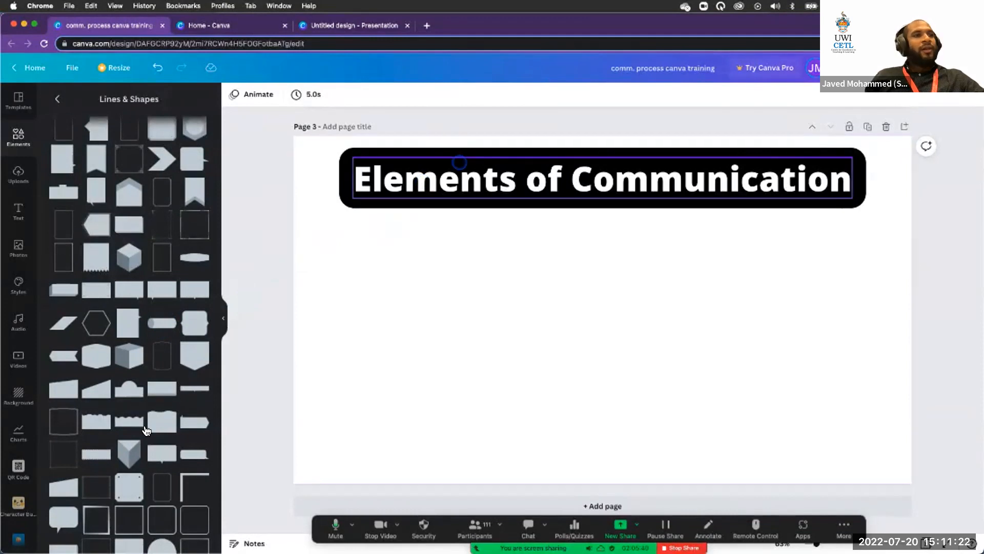
{"action": "scroll", "coordinate": [147, 429], "scroll_direction": "down", "scroll_amount": 3}
{"action": "scroll", "coordinate": [146, 430], "scroll_direction": "up", "scroll_amount": 15}
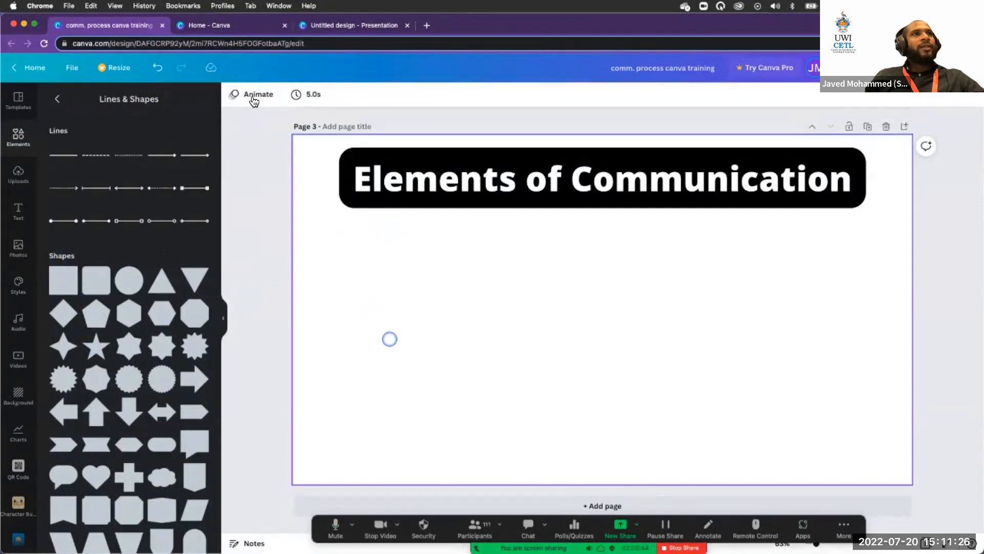
- Try the Curve shape effect on the page 3 heading, adjust the curve amount, and return the heading to no shape
{"action": "left_click", "coordinate": [434, 202]}
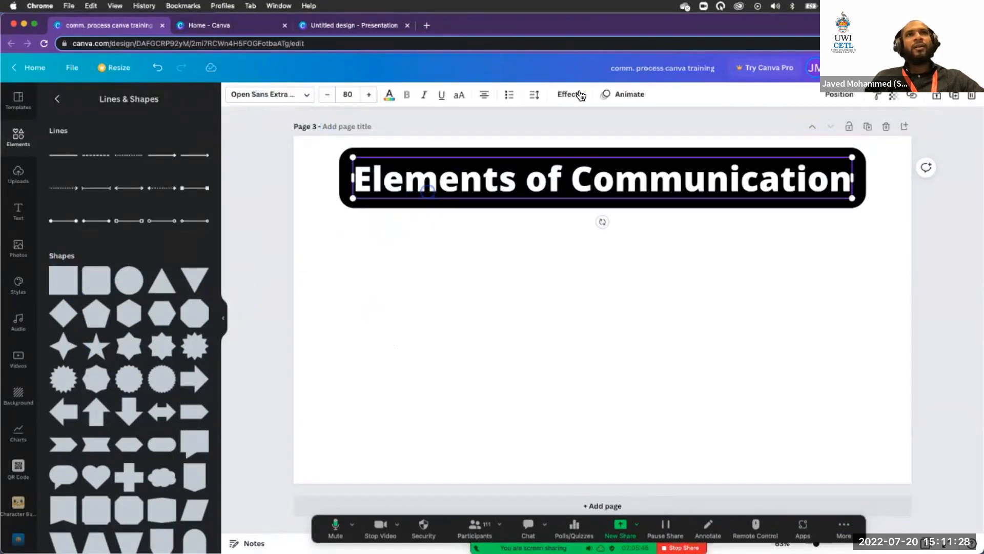
{"action": "left_click", "coordinate": [582, 98]}
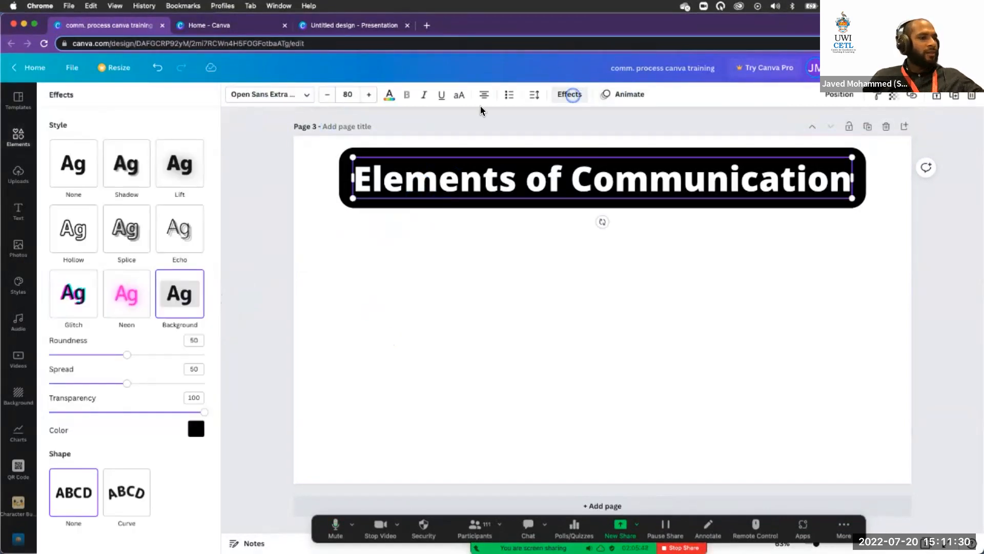
{"action": "left_click", "coordinate": [110, 475]}
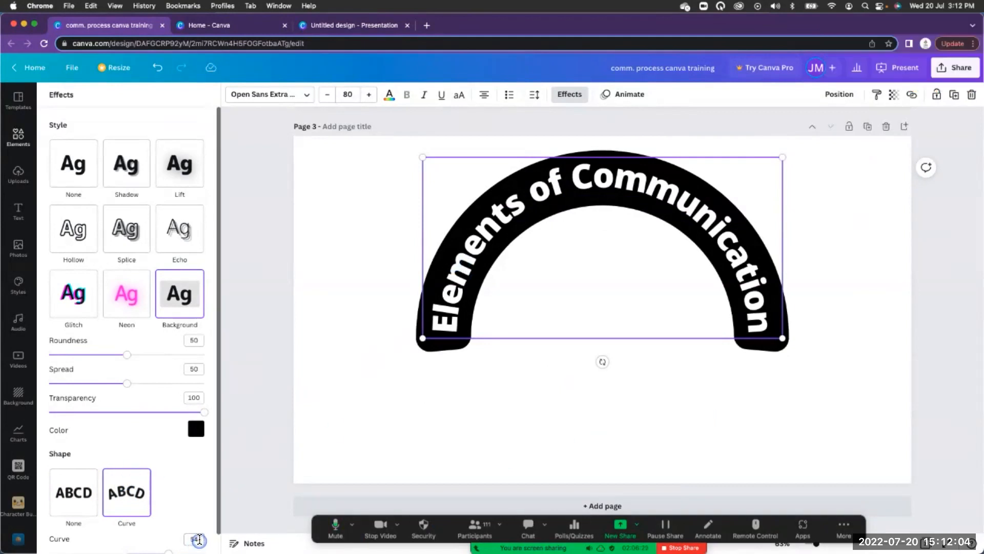
{"action": "scroll", "coordinate": [169, 536], "scroll_direction": "down", "scroll_amount": 1}
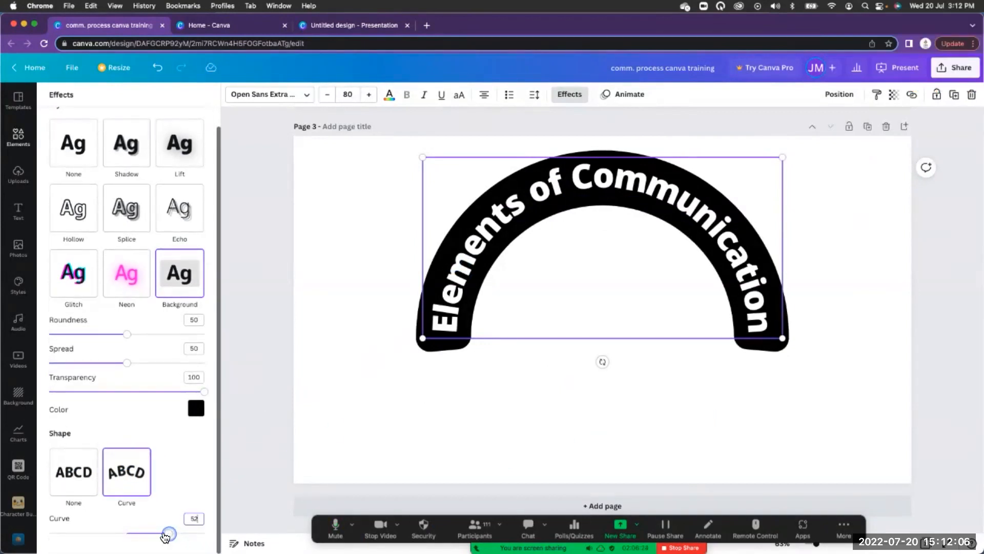
{"action": "left_click_drag", "start_coordinate": [165, 536], "coordinate": [126, 532]}
{"action": "left_click", "coordinate": [93, 471]}
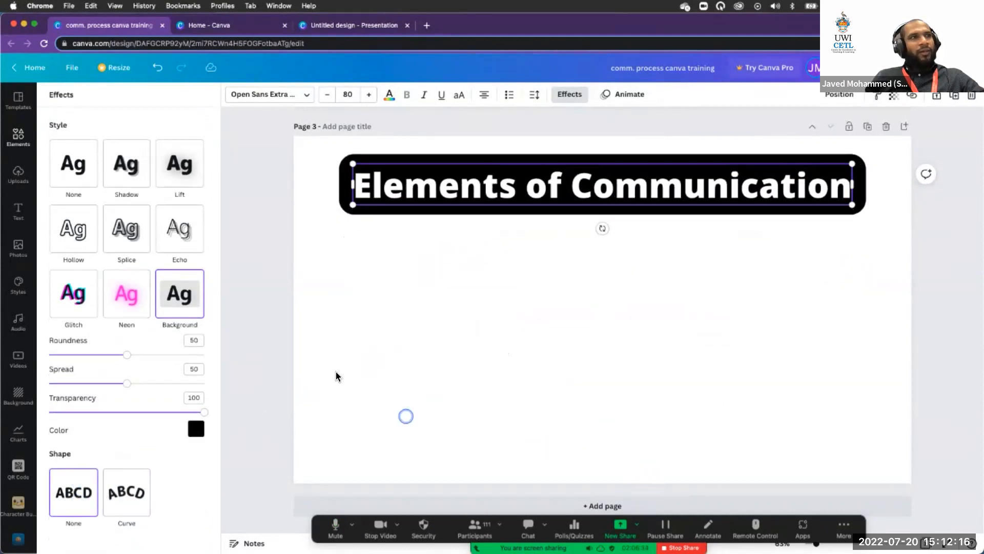
- Review the finished communication diagram on page 2 and search the elements library for "man"
{"action": "left_click", "coordinate": [457, 145]}
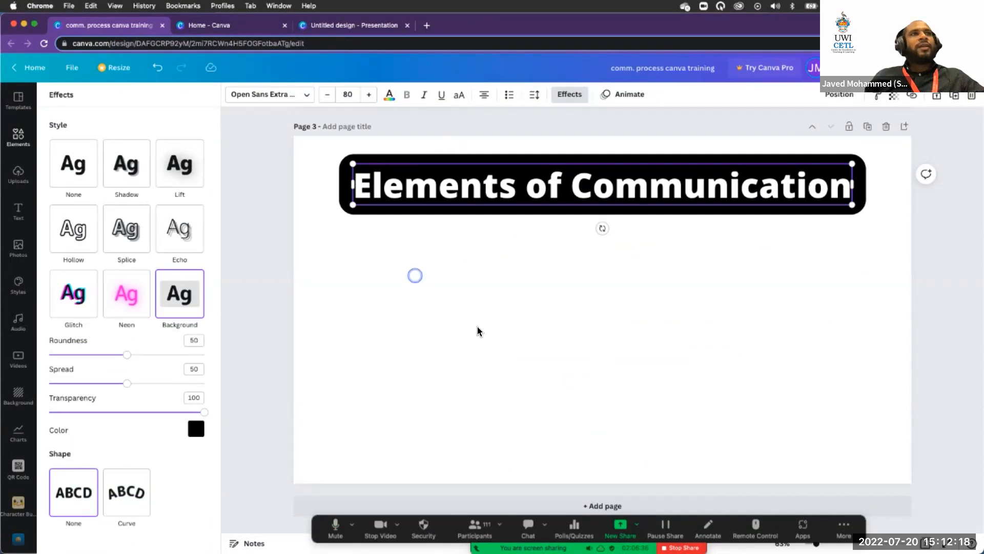
{"action": "scroll", "coordinate": [478, 330], "scroll_direction": "up", "scroll_amount": 8}
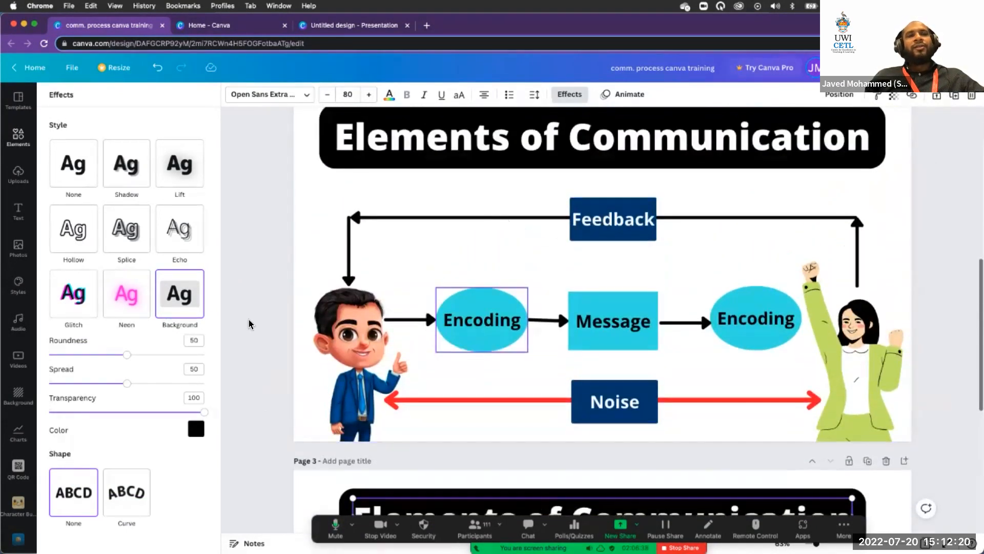
{"action": "scroll", "coordinate": [493, 194], "scroll_direction": "up", "scroll_amount": 1}
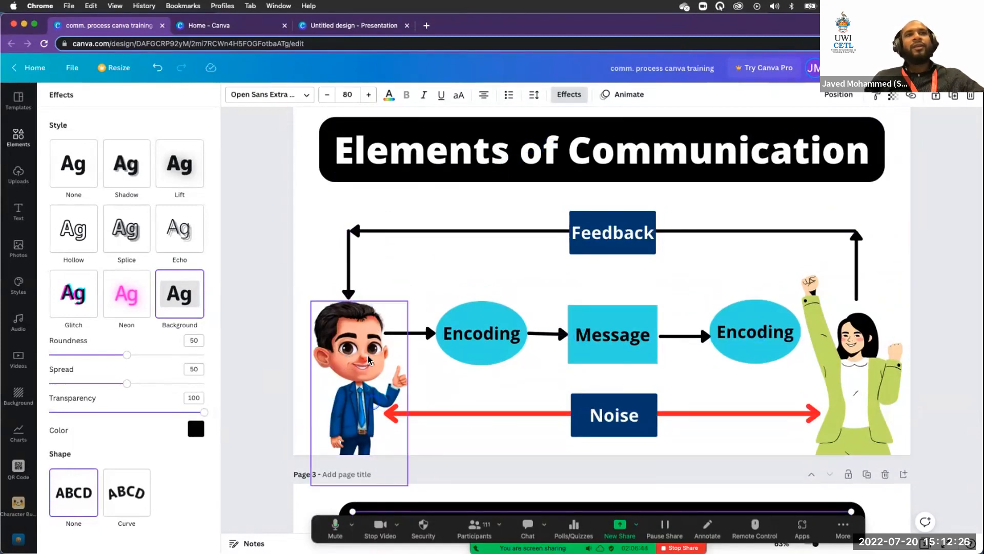
{"action": "scroll", "coordinate": [368, 358], "scroll_direction": "down", "scroll_amount": 3}
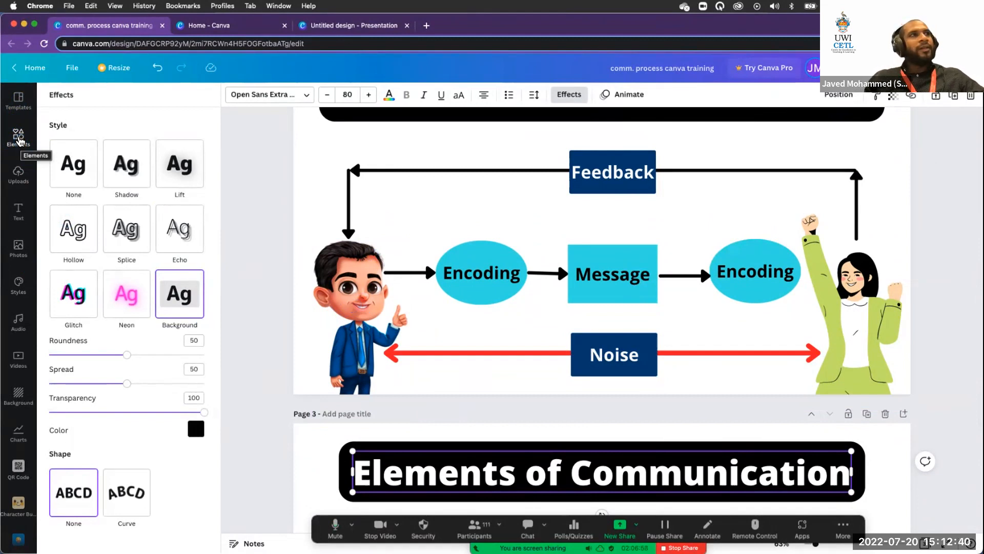
{"action": "left_click", "coordinate": [19, 138]}
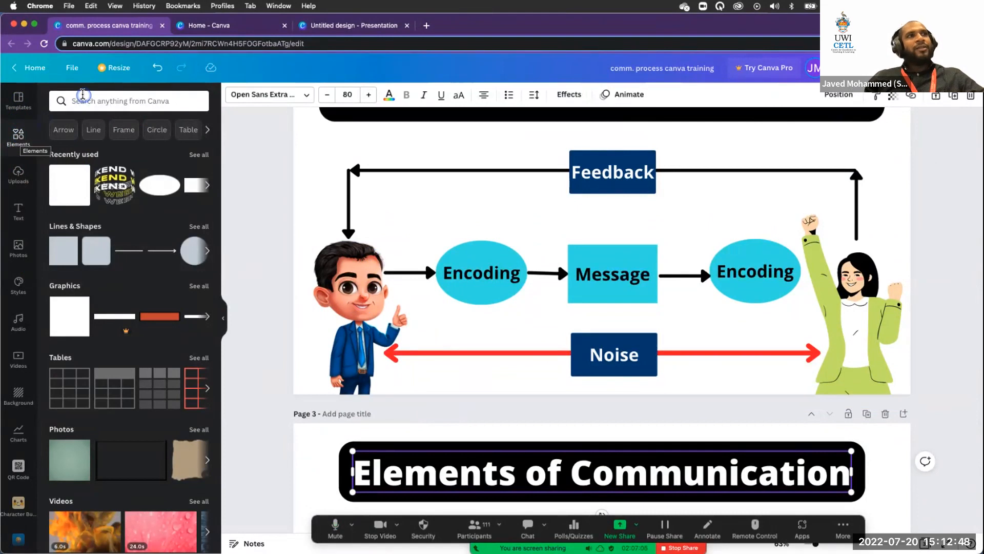
{"action": "left_click", "coordinate": [83, 96]}
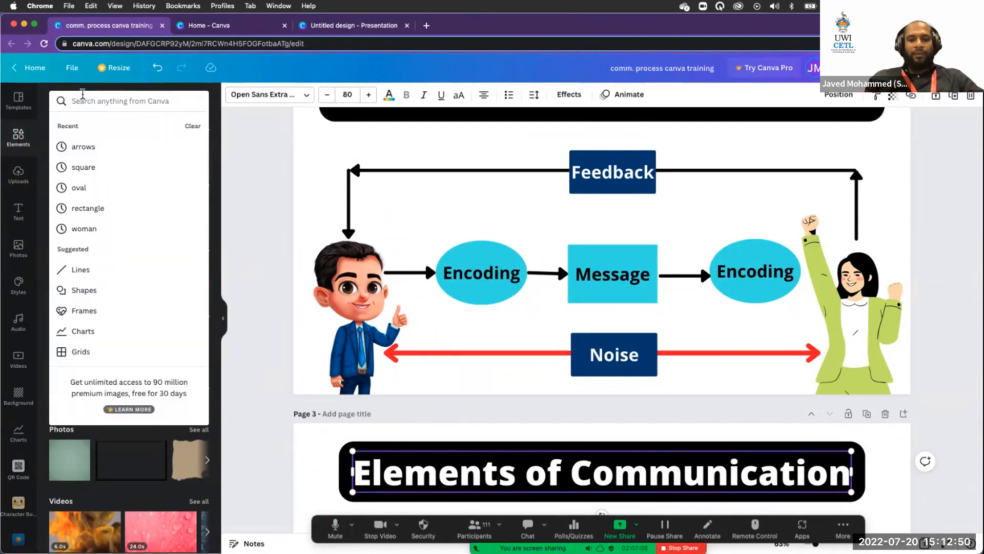
{"action": "type", "text": "man"}
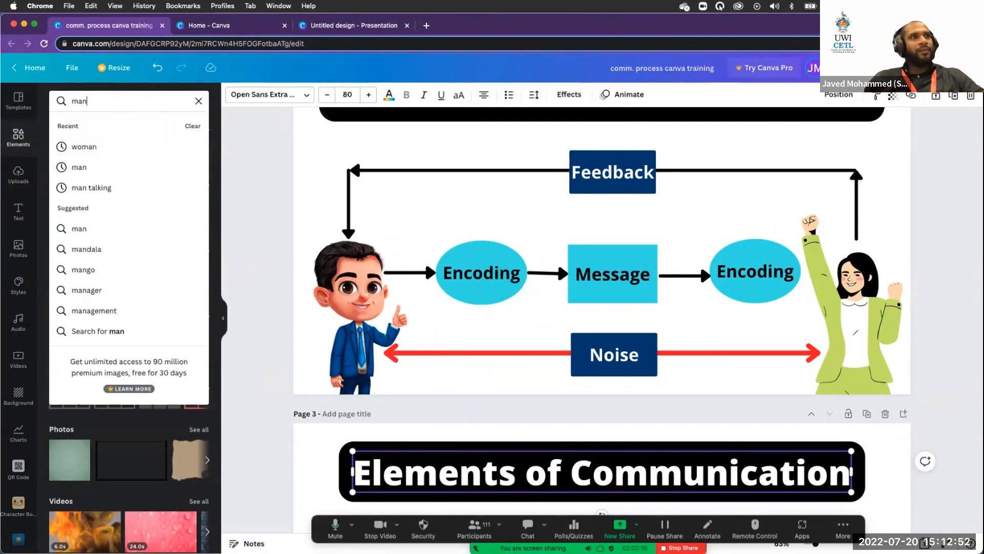
{"action": "key", "text": "Return"}
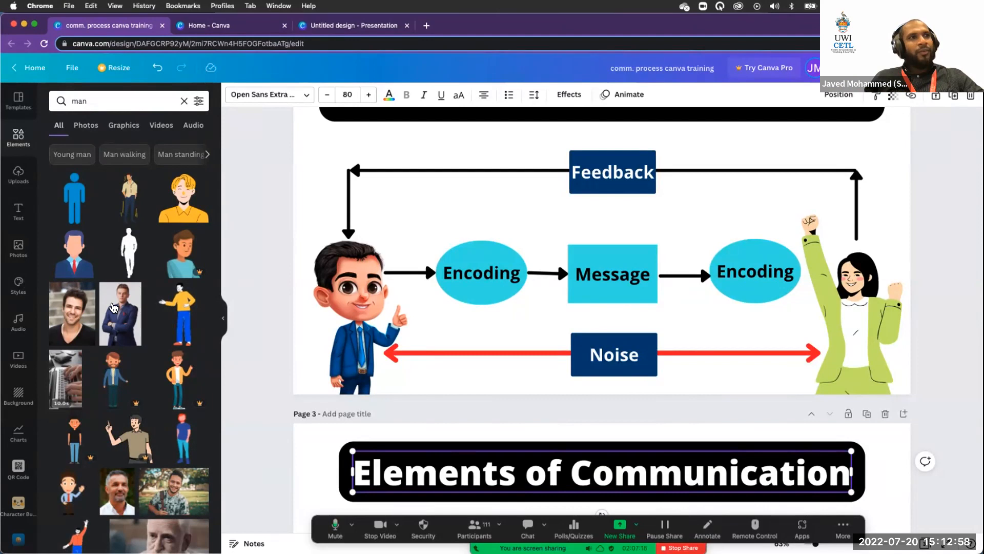
- Add the cartoon man in a blue suit giving a thumbs-up to page 3 and place him at the page's left side below the heading
{"action": "scroll", "coordinate": [145, 305], "scroll_direction": "down", "scroll_amount": 2}
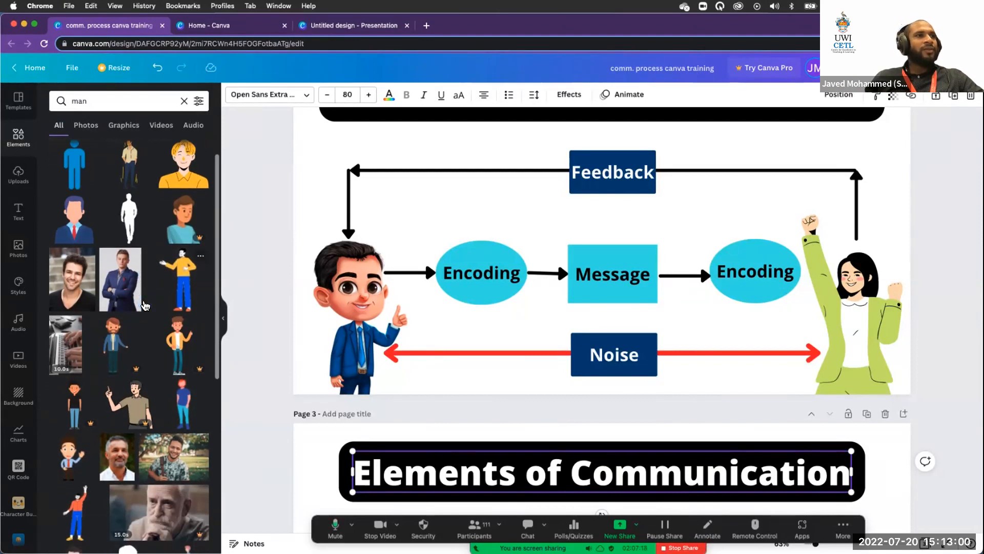
{"action": "scroll", "coordinate": [145, 305], "scroll_direction": "down", "scroll_amount": 5}
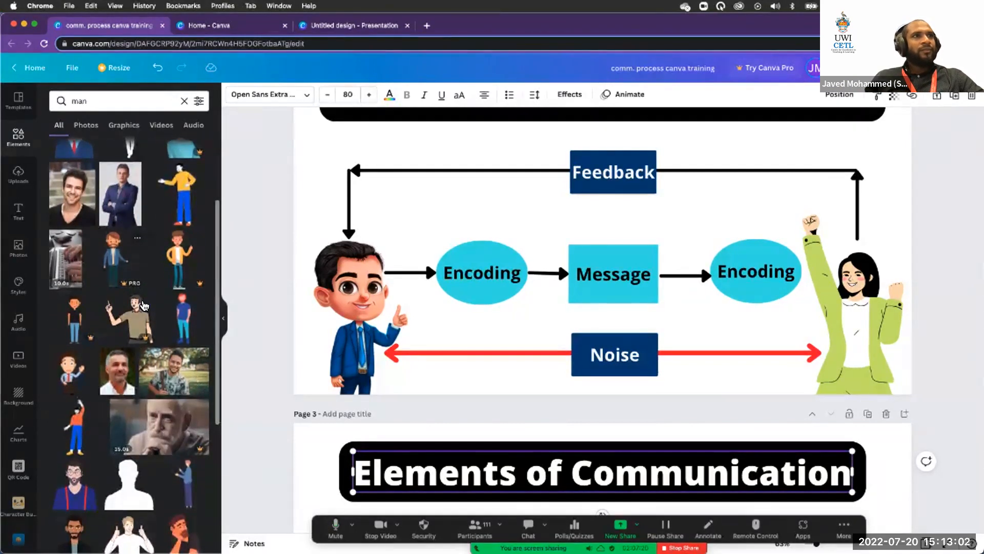
{"action": "scroll", "coordinate": [144, 306], "scroll_direction": "up", "scroll_amount": 7}
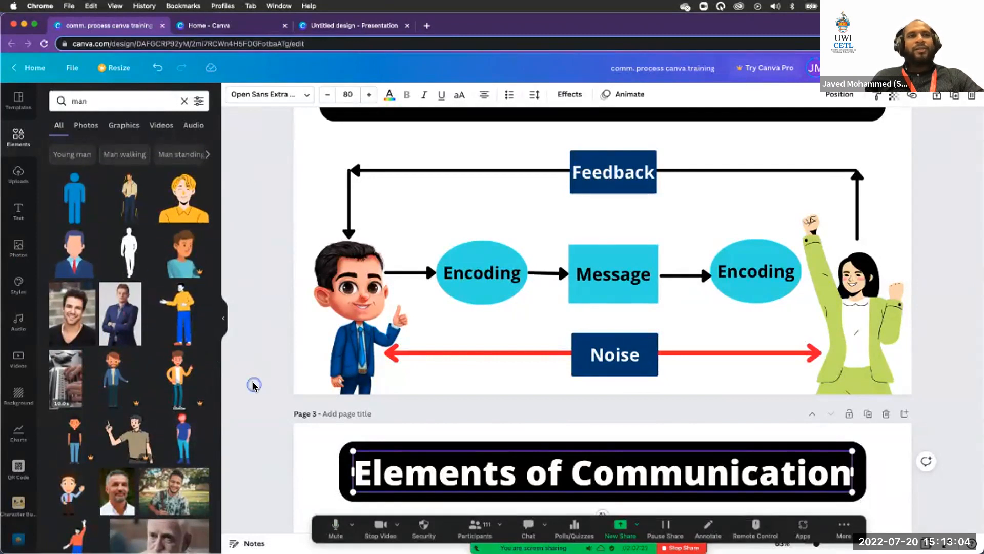
{"action": "scroll", "coordinate": [253, 386], "scroll_direction": "down", "scroll_amount": 10}
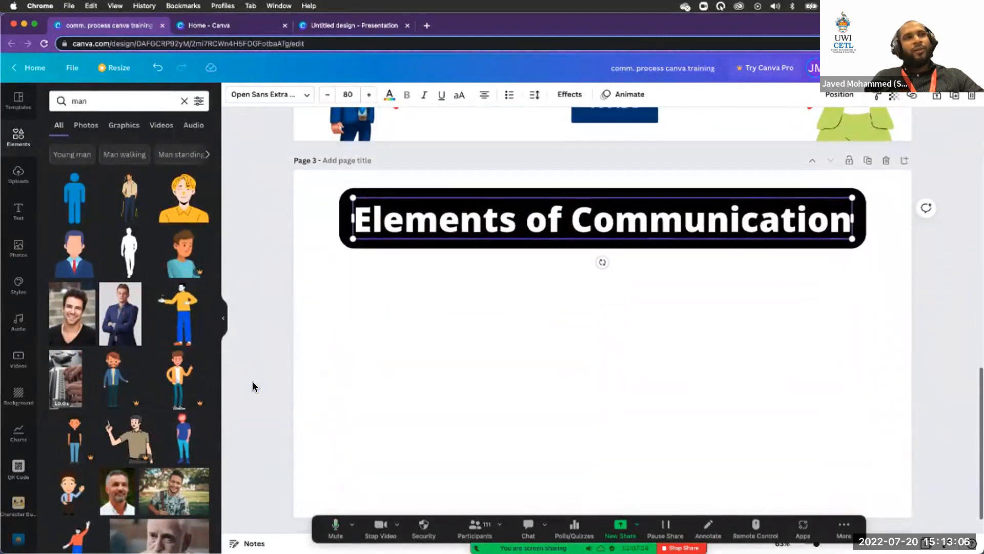
{"action": "scroll", "coordinate": [226, 354], "scroll_direction": "down", "scroll_amount": 1}
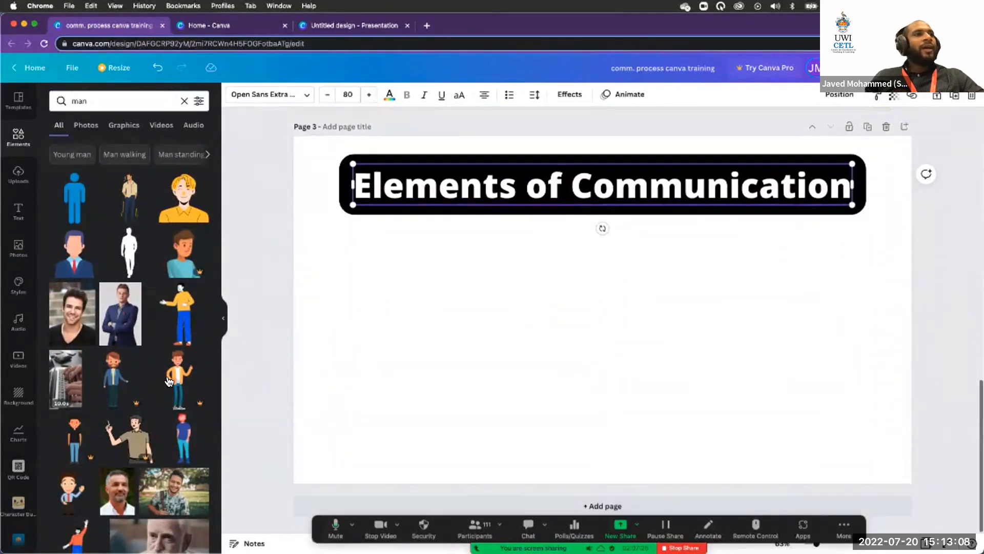
{"action": "scroll", "coordinate": [169, 379], "scroll_direction": "down", "scroll_amount": 4}
{"action": "scroll", "coordinate": [169, 380], "scroll_direction": "down", "scroll_amount": 1}
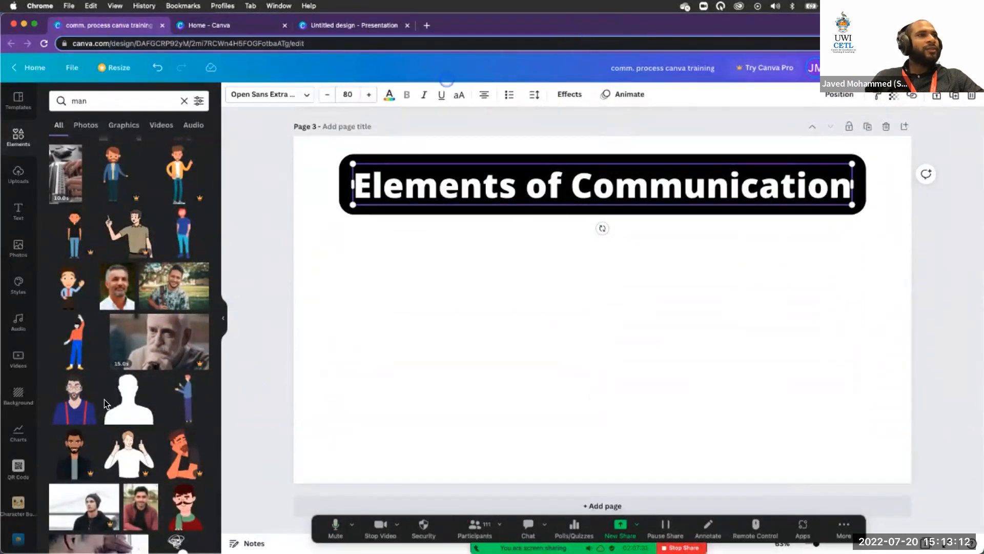
{"action": "scroll", "coordinate": [104, 398], "scroll_direction": "down", "scroll_amount": 2}
{"action": "scroll", "coordinate": [104, 399], "scroll_direction": "down", "scroll_amount": 6}
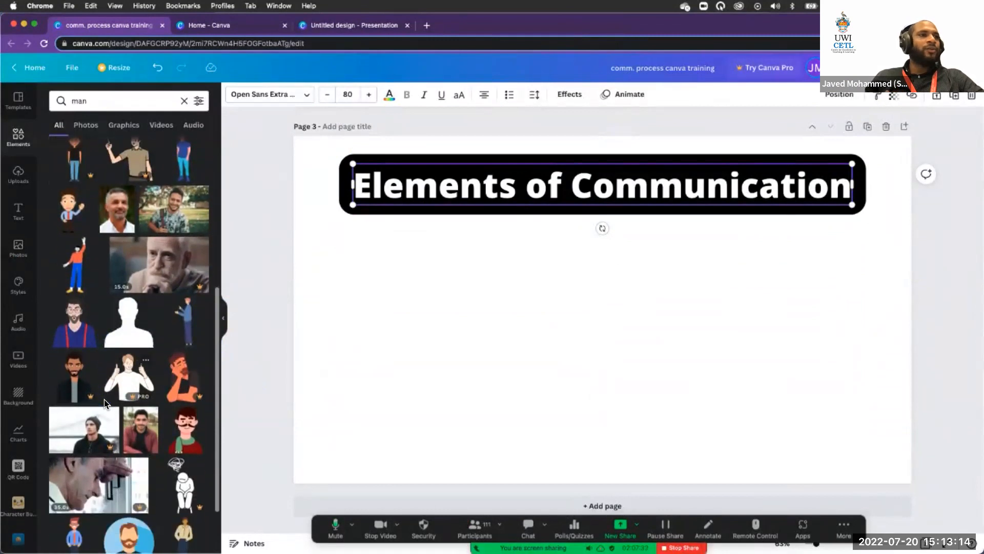
{"action": "scroll", "coordinate": [104, 399], "scroll_direction": "down", "scroll_amount": 7}
{"action": "scroll", "coordinate": [103, 399], "scroll_direction": "down", "scroll_amount": 6}
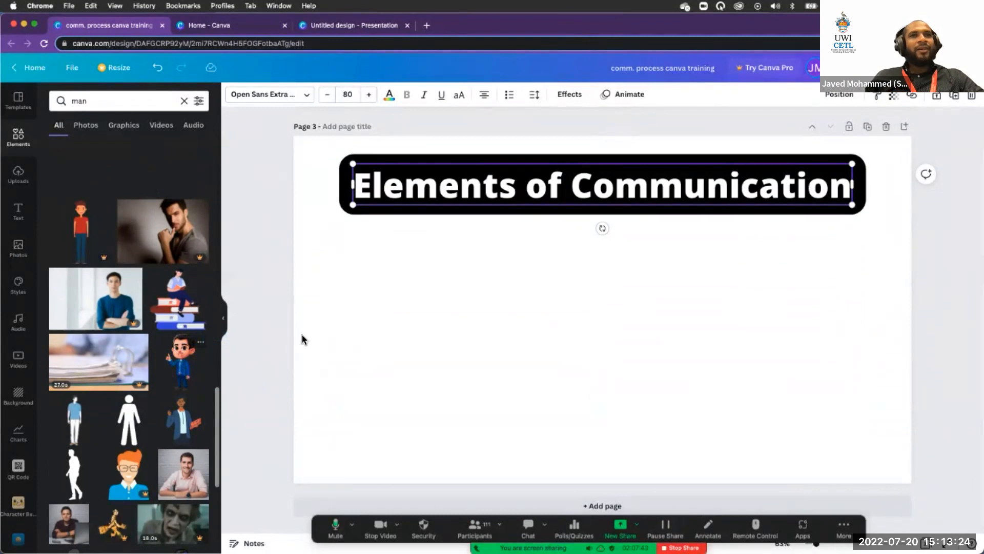
{"action": "left_click", "coordinate": [181, 363]}
{"action": "left_click_drag", "start_coordinate": [632, 275], "coordinate": [484, 301]}
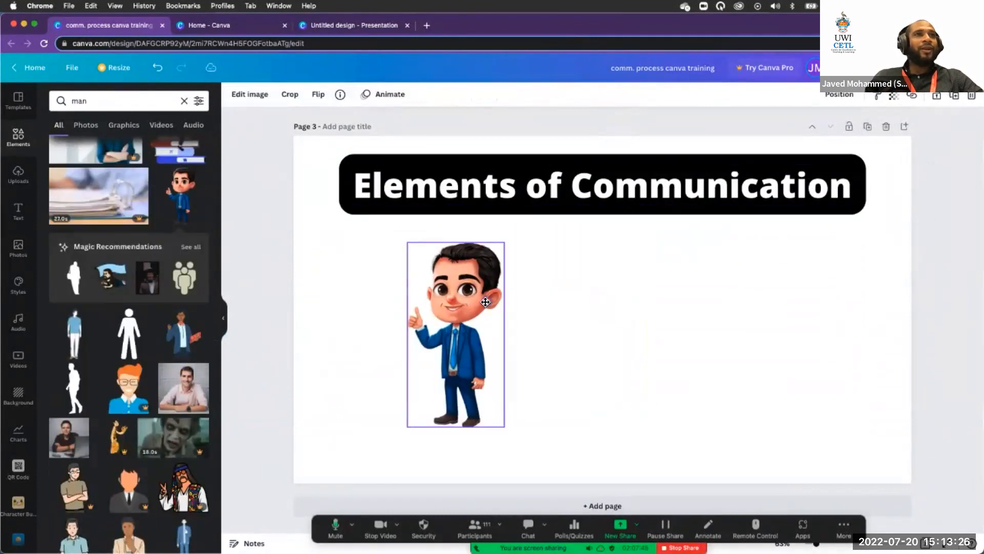
{"action": "left_click_drag", "start_coordinate": [411, 322], "coordinate": [329, 348]}
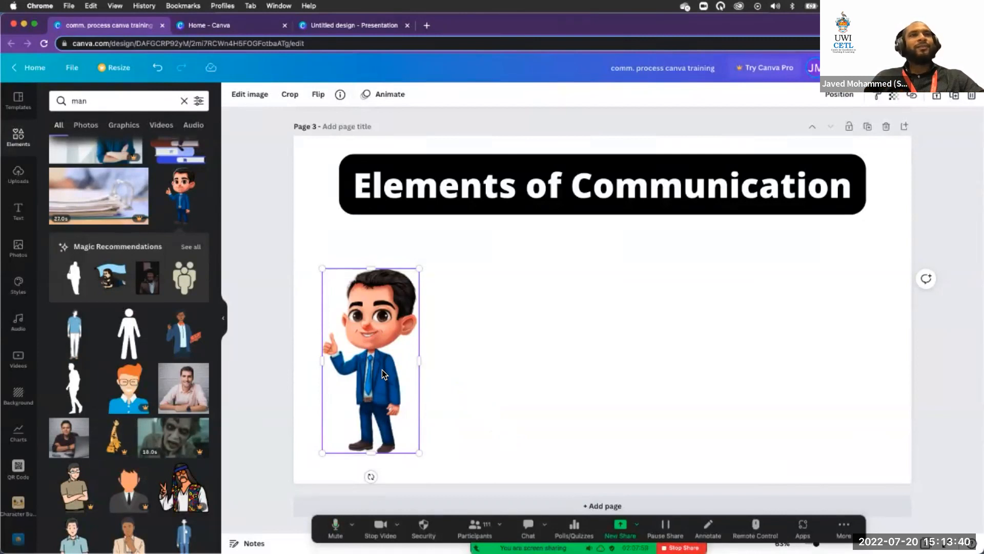
{"action": "left_click", "coordinate": [527, 354]}
{"action": "left_click", "coordinate": [336, 324]}
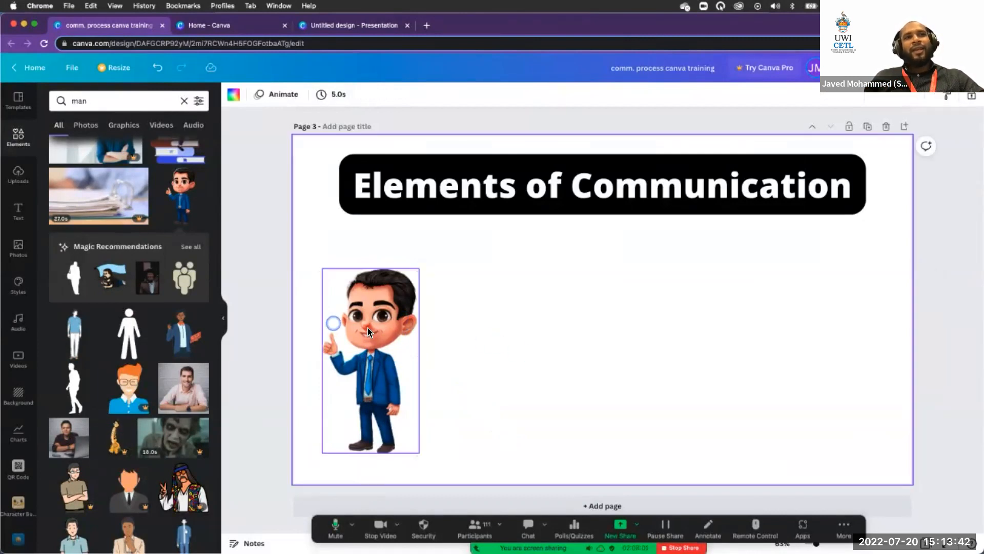
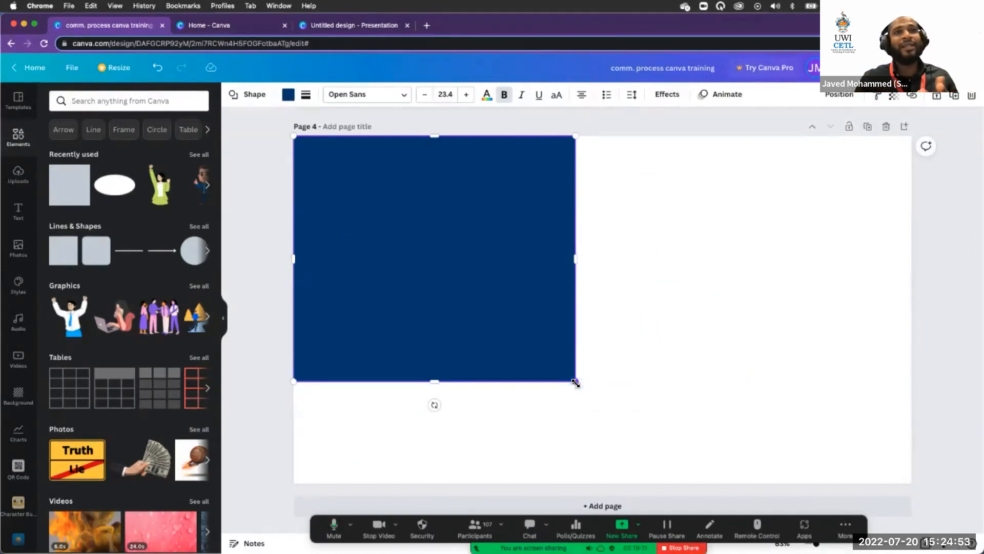
- Resize the navy square on page 4 into a full-height panel covering about the left third of the page
{"action": "left_click_drag", "start_coordinate": [435, 382], "coordinate": [431, 484]}
{"action": "left_click_drag", "start_coordinate": [577, 313], "coordinate": [423, 338]}
{"action": "left_click_drag", "start_coordinate": [567, 350], "coordinate": [492, 368]}
{"action": "left_click", "coordinate": [610, 299]}
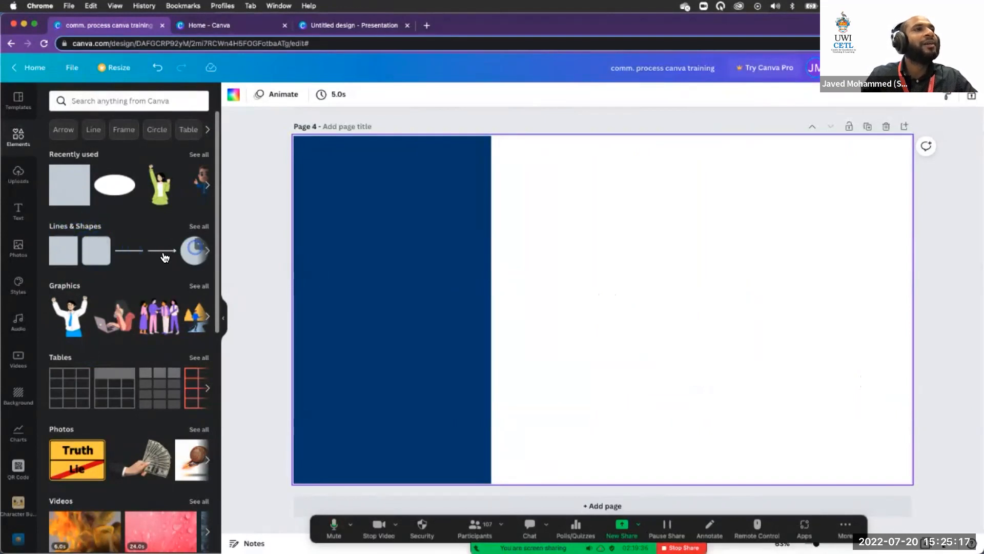
- Look through the Lines & Shapes elements and open their full collection with the navy panel selected
{"action": "left_click", "coordinate": [210, 250]}
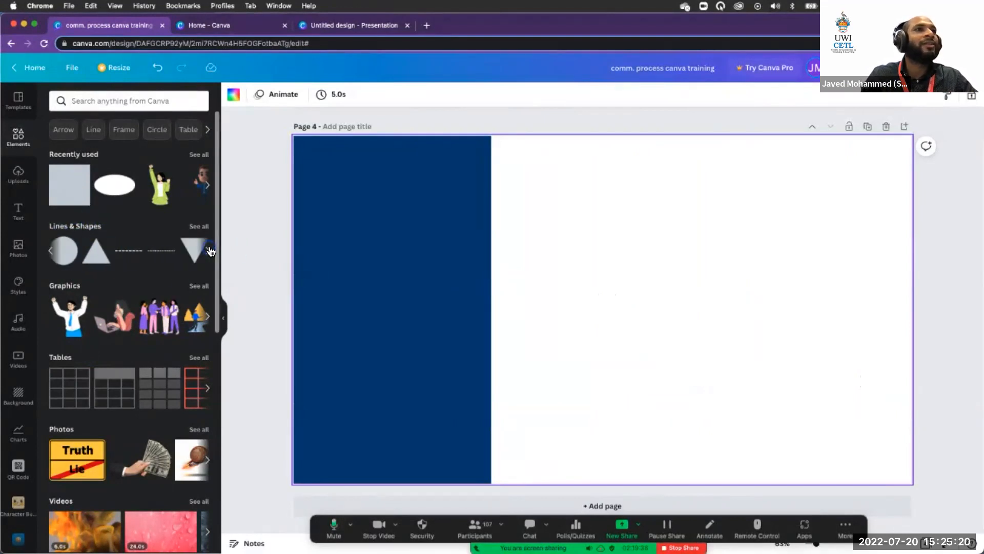
{"action": "left_click", "coordinate": [51, 250]}
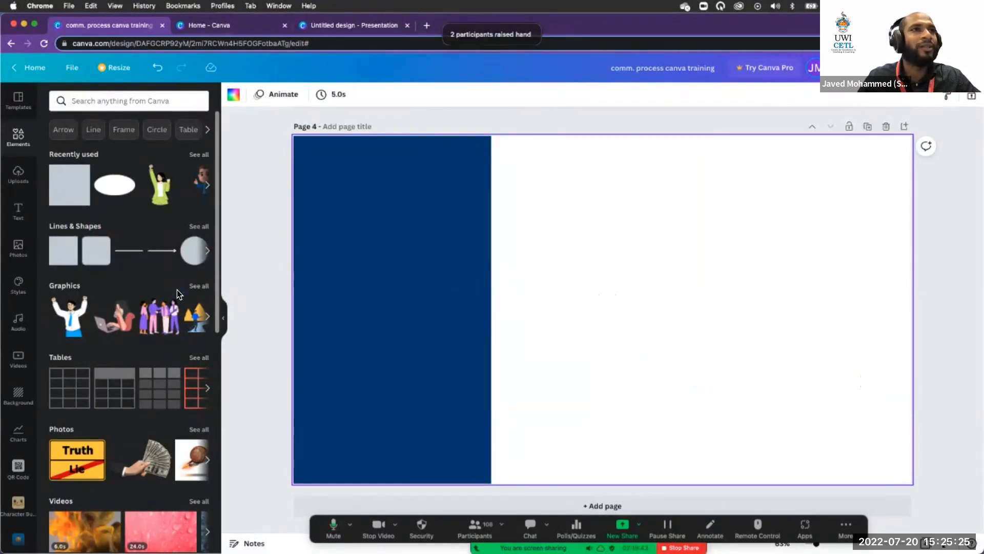
{"action": "left_click", "coordinate": [444, 333]}
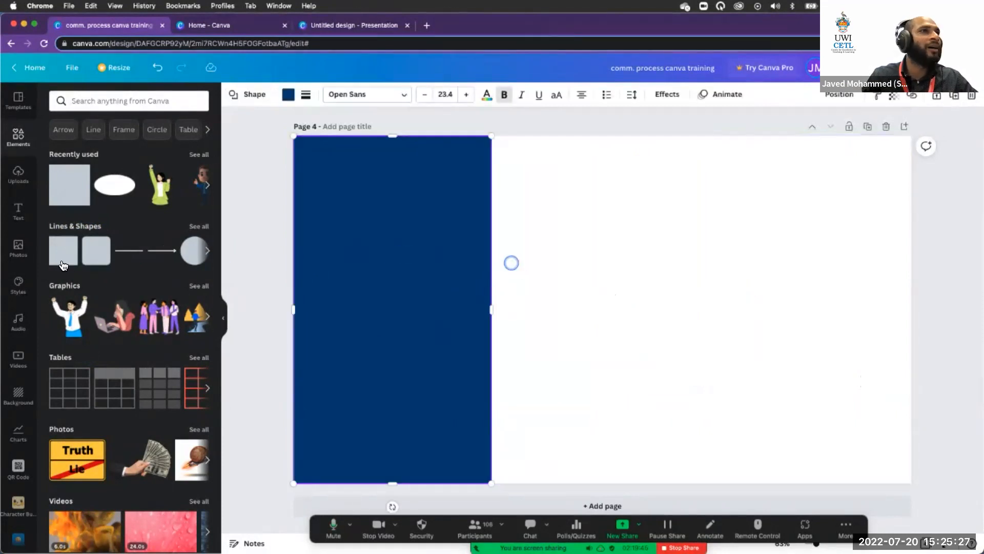
{"action": "left_click", "coordinate": [198, 226]}
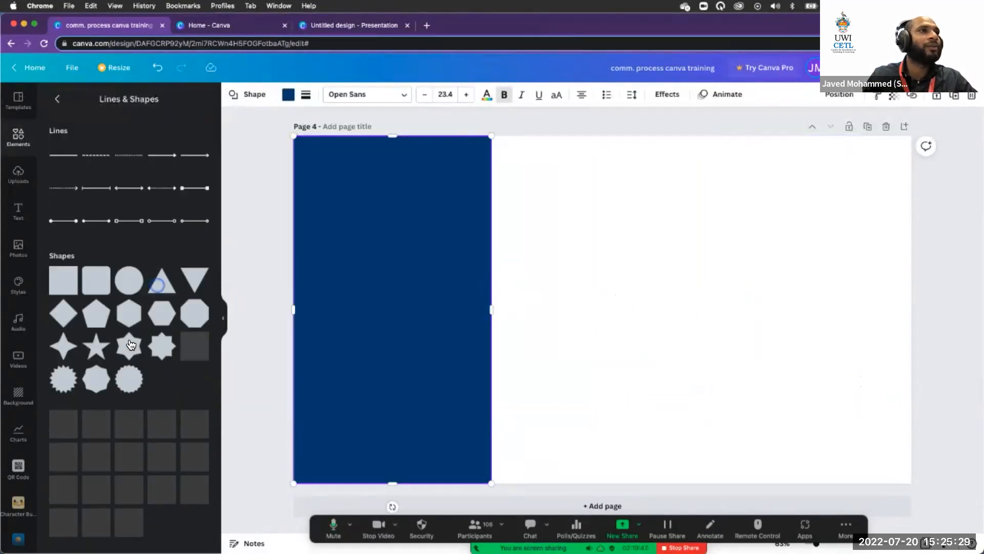
{"action": "scroll", "coordinate": [128, 339], "scroll_direction": "down", "scroll_amount": 1}
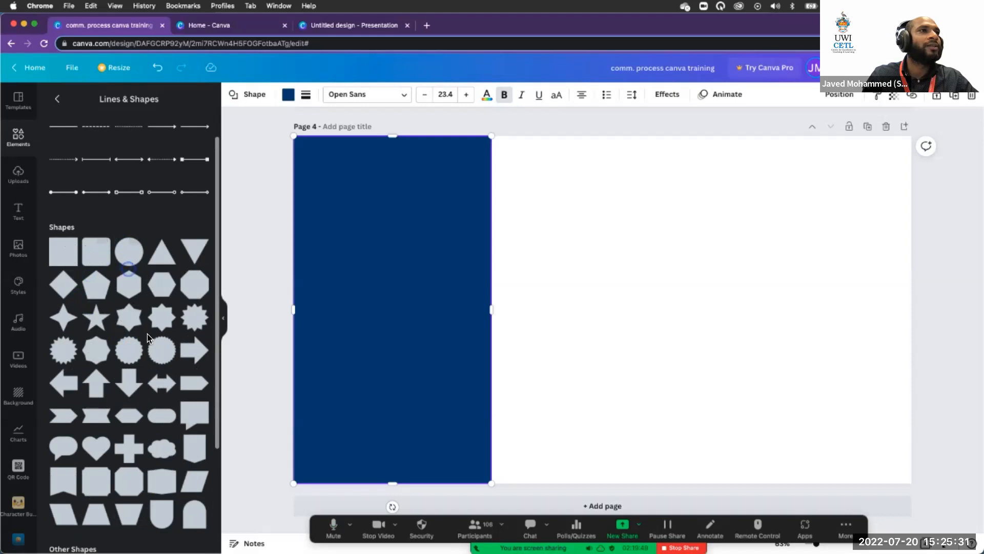
- Add a rounded square to the white area of page 4, enlarge it slightly, and delete it
{"action": "left_click", "coordinate": [99, 262]}
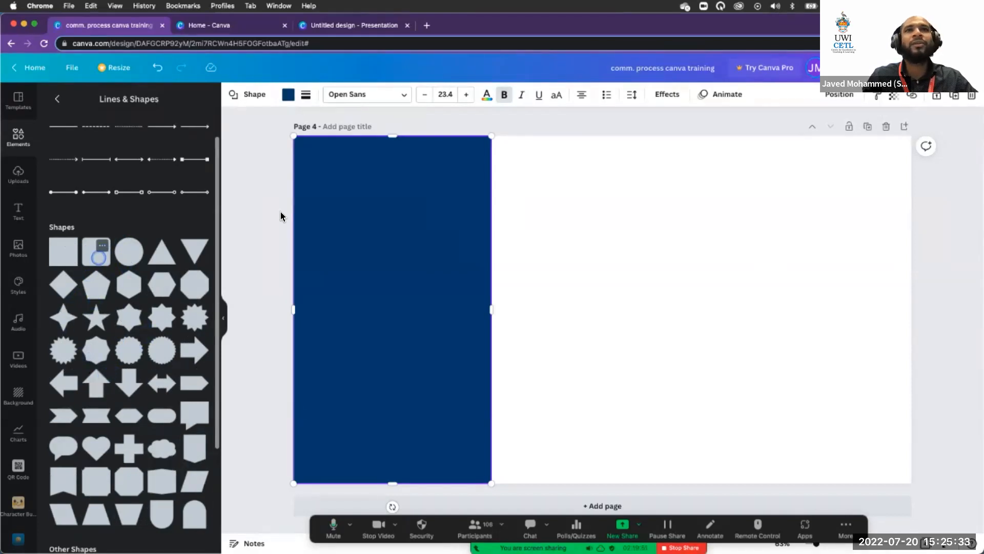
{"action": "left_click_drag", "start_coordinate": [654, 361], "coordinate": [657, 369]}
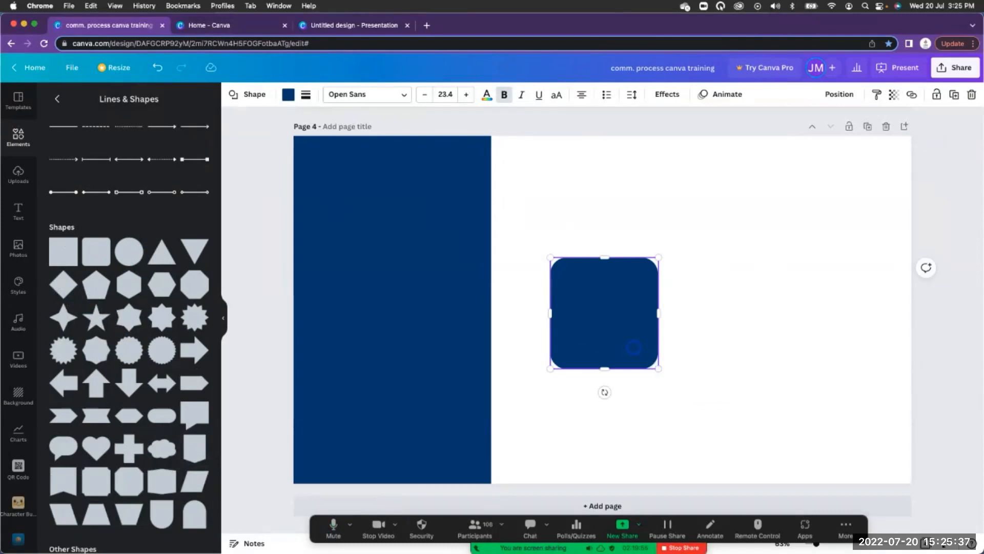
{"action": "key", "text": "Delete"}
- Add the right-pointing pentagon arrow shape to the white area of page 4 and enlarge it
{"action": "scroll", "coordinate": [189, 352], "scroll_direction": "down", "scroll_amount": 1}
{"action": "left_click", "coordinate": [190, 353]}
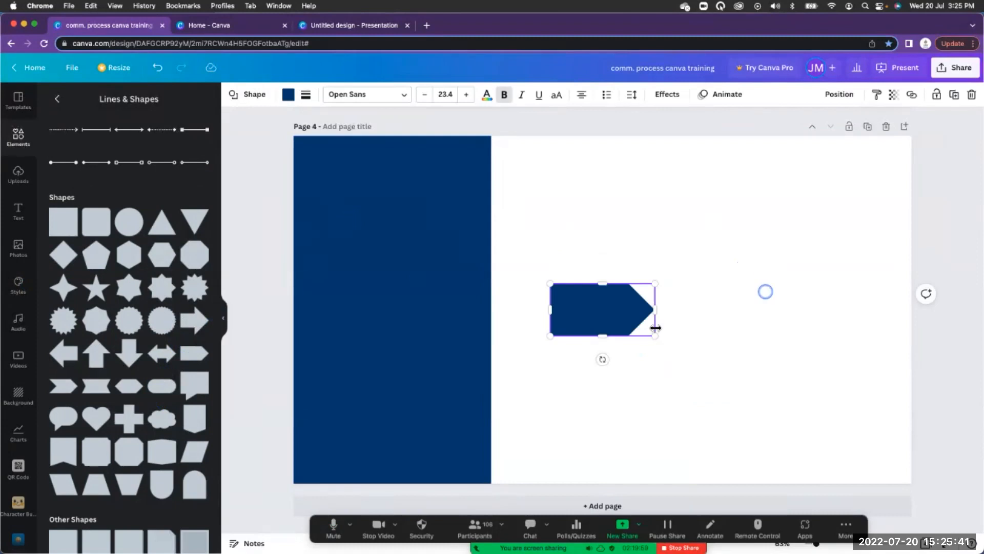
{"action": "left_click_drag", "start_coordinate": [652, 315], "coordinate": [679, 361]}
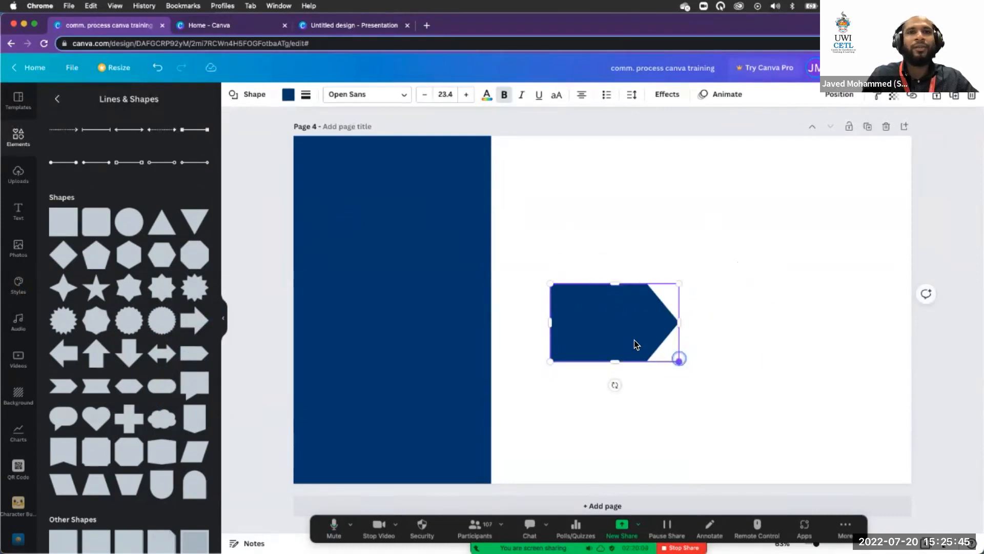
- Replace the pentagon arrow on page 4 with the wide banner shape with bulging edges from Other Shapes, placed in the white area
{"action": "key", "text": "Delete"}
{"action": "scroll", "coordinate": [121, 401], "scroll_direction": "down", "scroll_amount": 1}
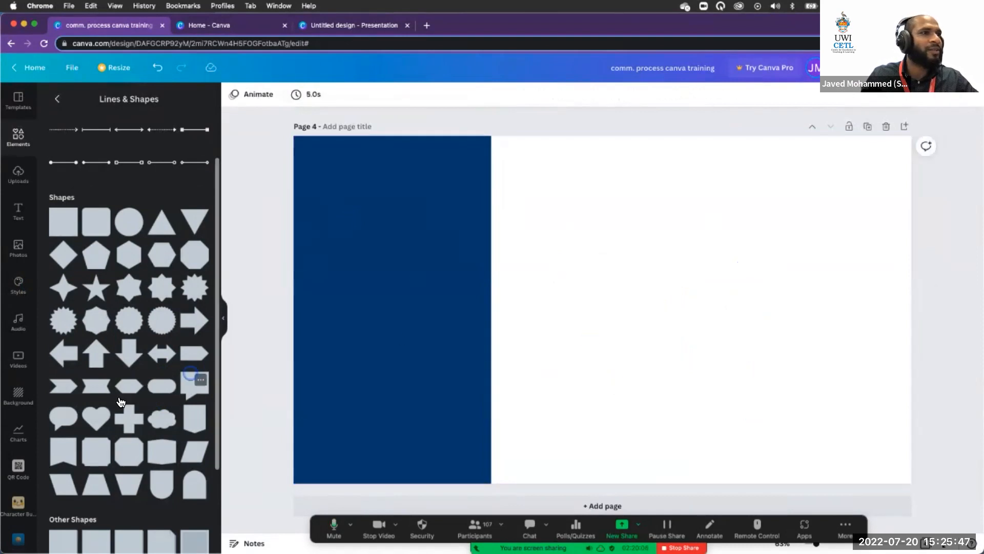
{"action": "scroll", "coordinate": [118, 465], "scroll_direction": "down", "scroll_amount": 1}
{"action": "scroll", "coordinate": [117, 472], "scroll_direction": "down", "scroll_amount": 2}
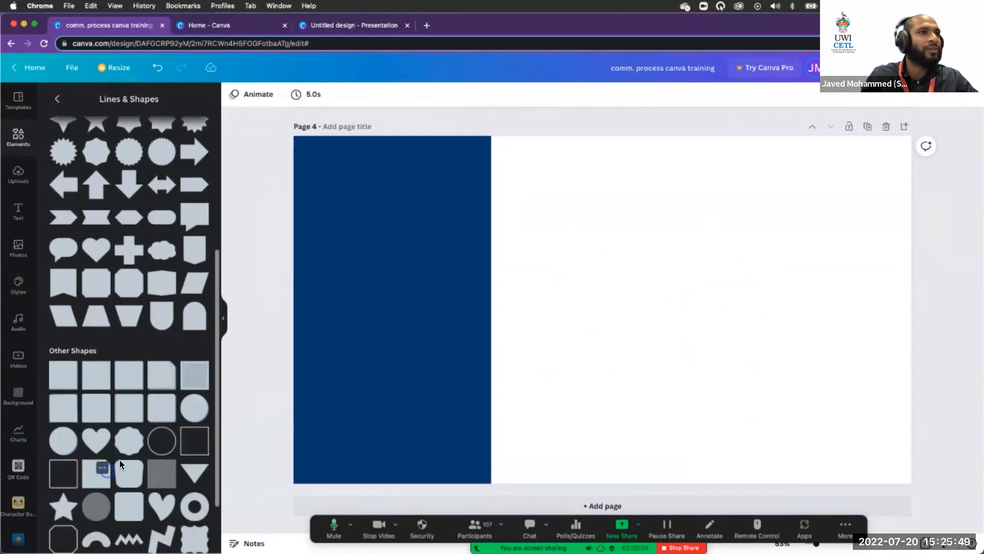
{"action": "scroll", "coordinate": [117, 472], "scroll_direction": "down", "scroll_amount": 5}
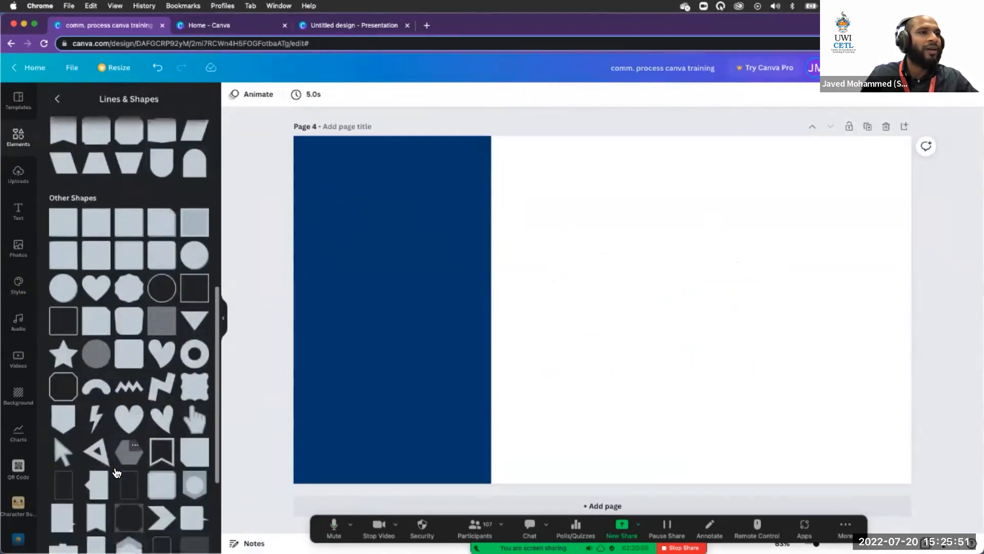
{"action": "scroll", "coordinate": [117, 472], "scroll_direction": "down", "scroll_amount": 2}
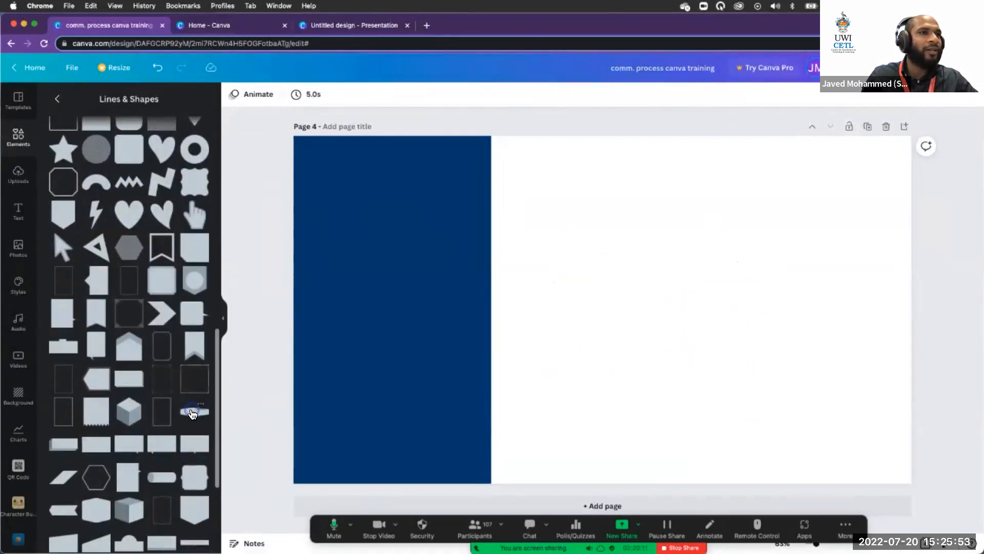
{"action": "left_click", "coordinate": [195, 410]}
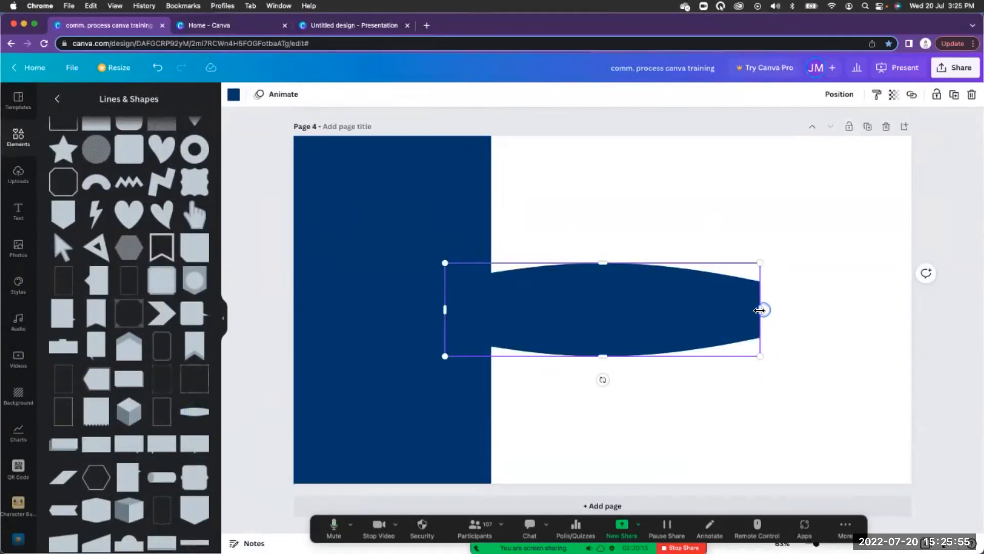
{"action": "left_click_drag", "start_coordinate": [655, 324], "coordinate": [738, 292]}
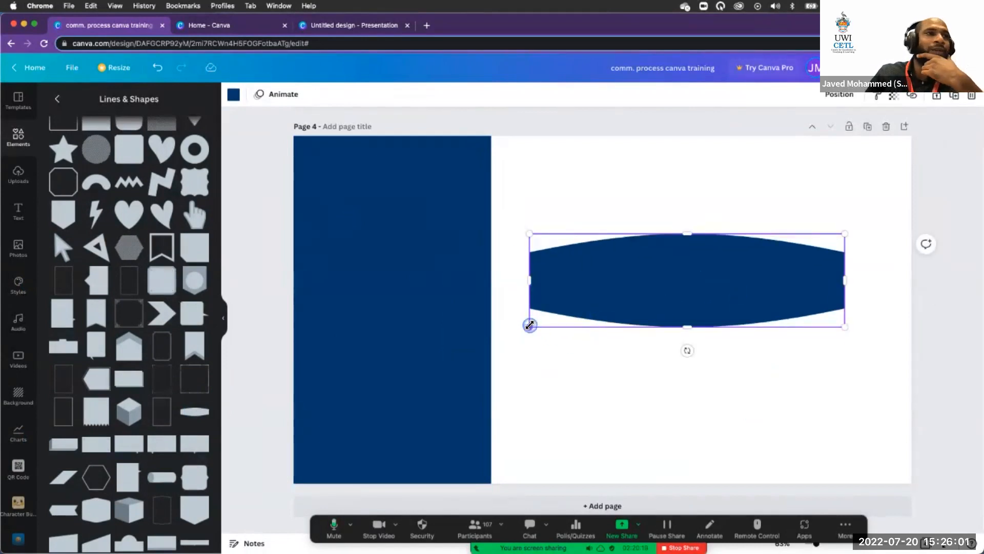
- Resize the navy panel on page 4 to be shorter and wider, reaching the edge of the banner shape
{"action": "left_click", "coordinate": [454, 288]}
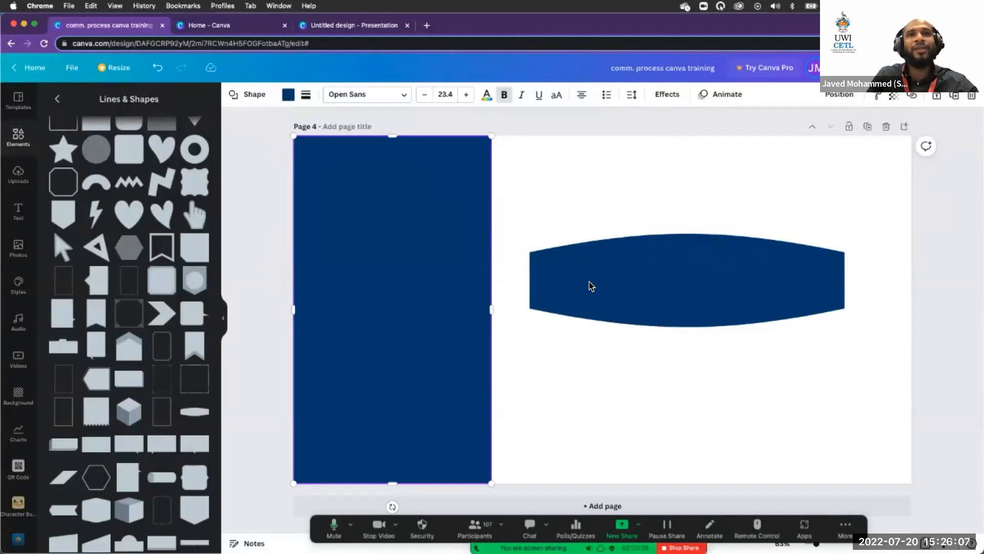
{"action": "left_click", "coordinate": [606, 285]}
{"action": "left_click", "coordinate": [413, 266]}
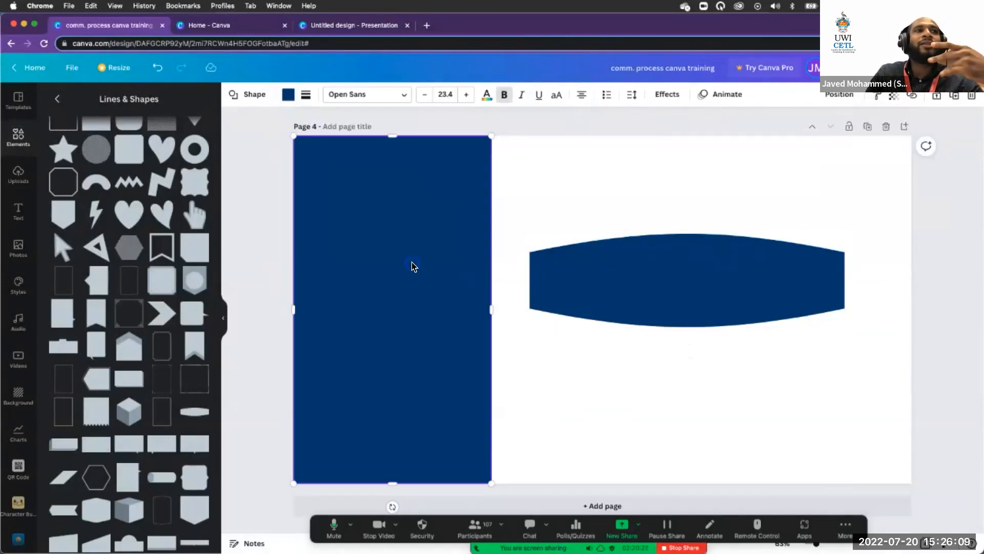
{"action": "left_click", "coordinate": [504, 150]}
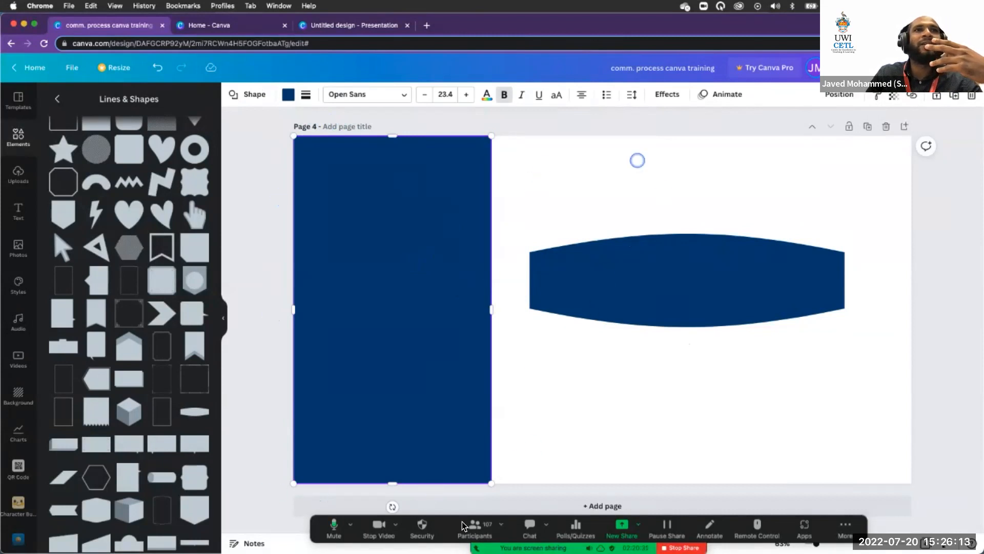
{"action": "left_click_drag", "start_coordinate": [492, 135], "coordinate": [482, 228]}
{"action": "left_click_drag", "start_coordinate": [541, 230], "coordinate": [530, 205]}
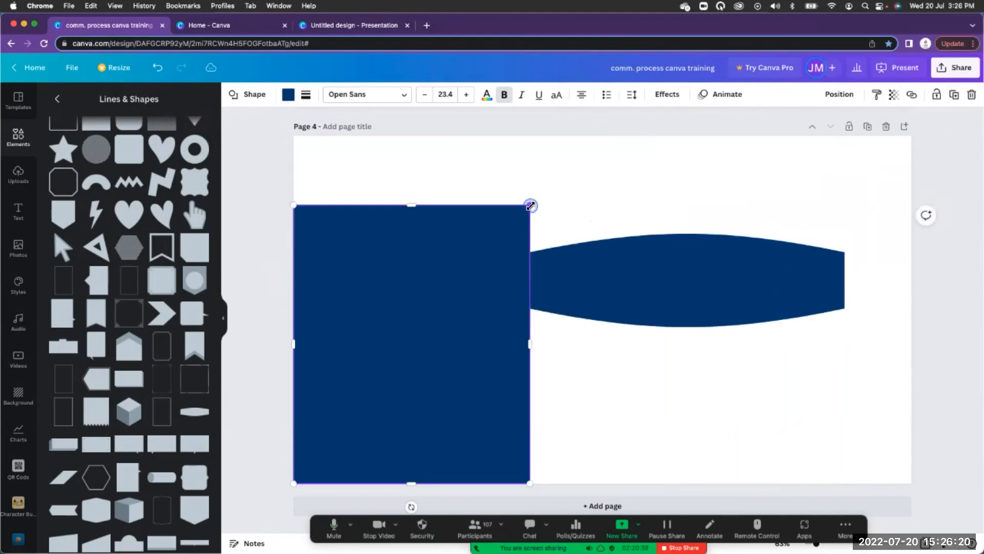
- Delete the banner shape and stretch the navy panel to full page height and about two fifths of the page width
{"action": "left_click", "coordinate": [638, 279]}
{"action": "key", "text": "Delete"}
{"action": "left_click", "coordinate": [529, 206]}
{"action": "left_click_drag", "start_coordinate": [529, 205], "coordinate": [537, 135]}
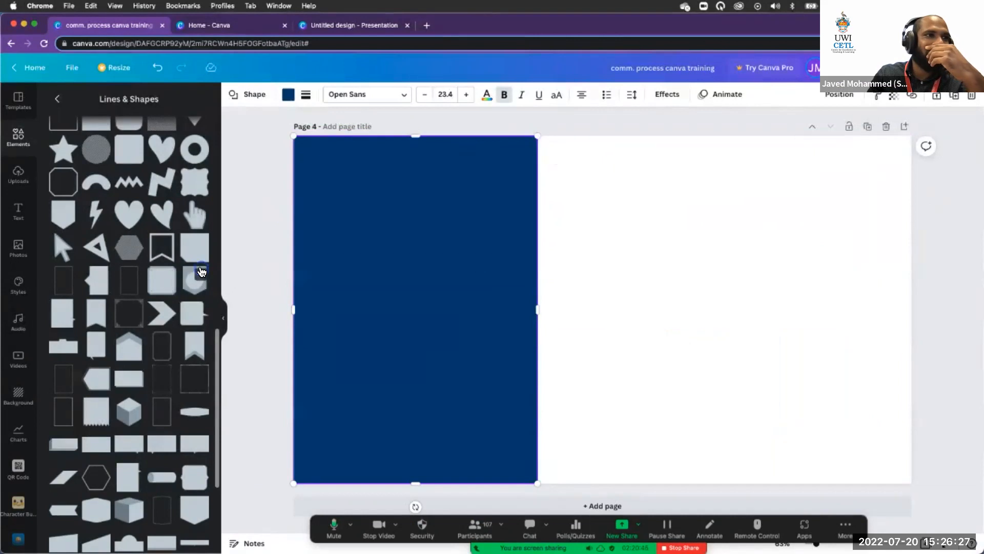
- Look through the rest of the Lines & Shapes collection, return to the elements overview and browse the recently used items
{"action": "scroll", "coordinate": [202, 272], "scroll_direction": "up", "scroll_amount": 10}
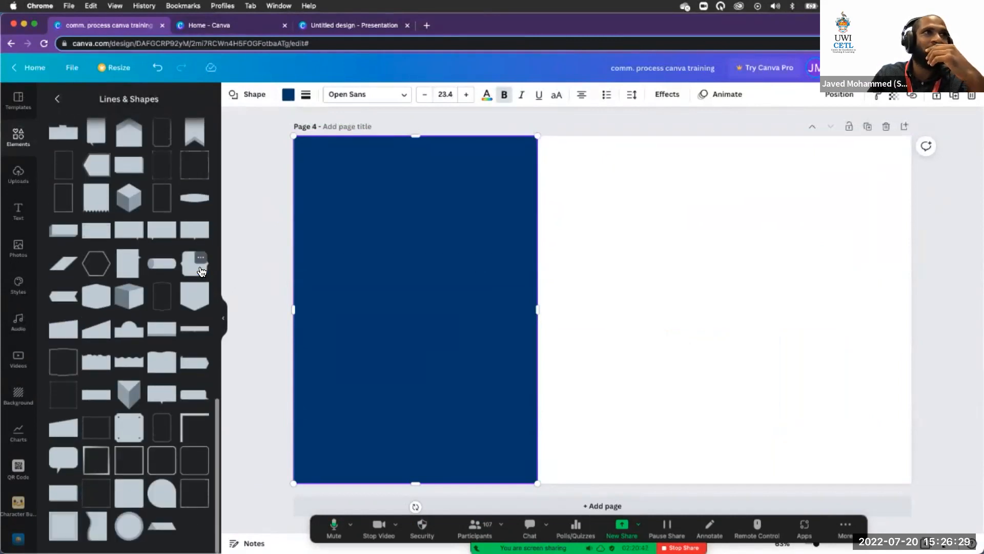
{"action": "scroll", "coordinate": [201, 272], "scroll_direction": "up", "scroll_amount": 10}
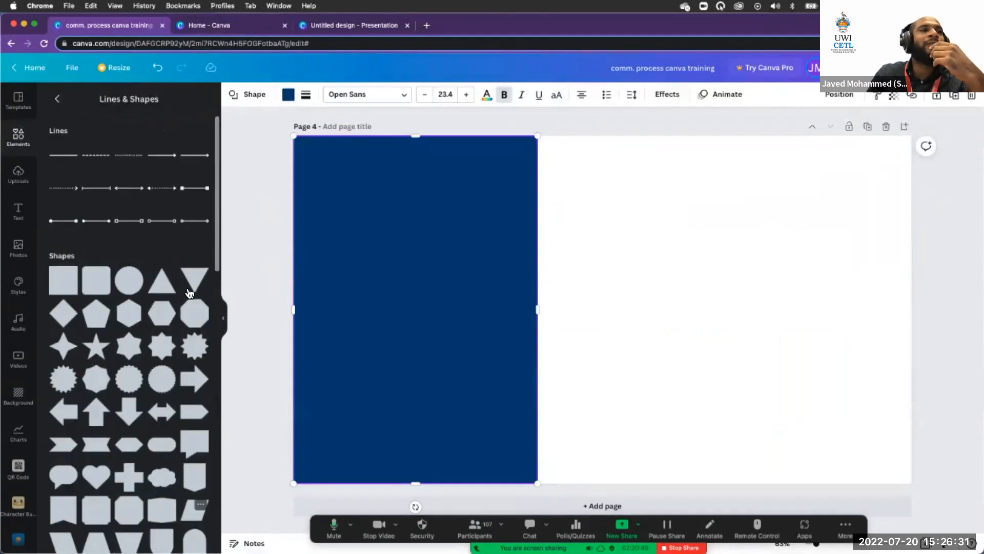
{"action": "left_click", "coordinate": [57, 99]}
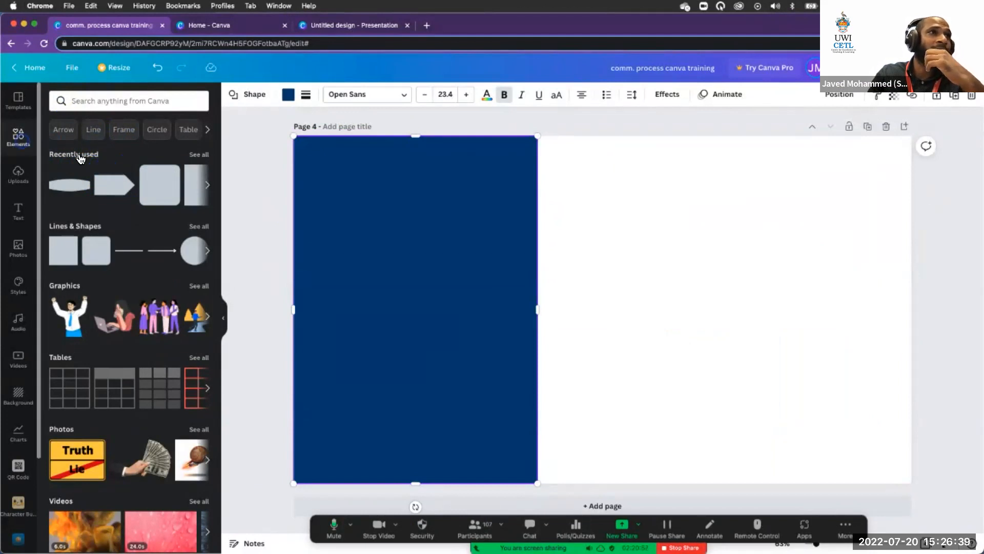
{"action": "scroll", "coordinate": [146, 183], "scroll_direction": "right", "scroll_amount": 5}
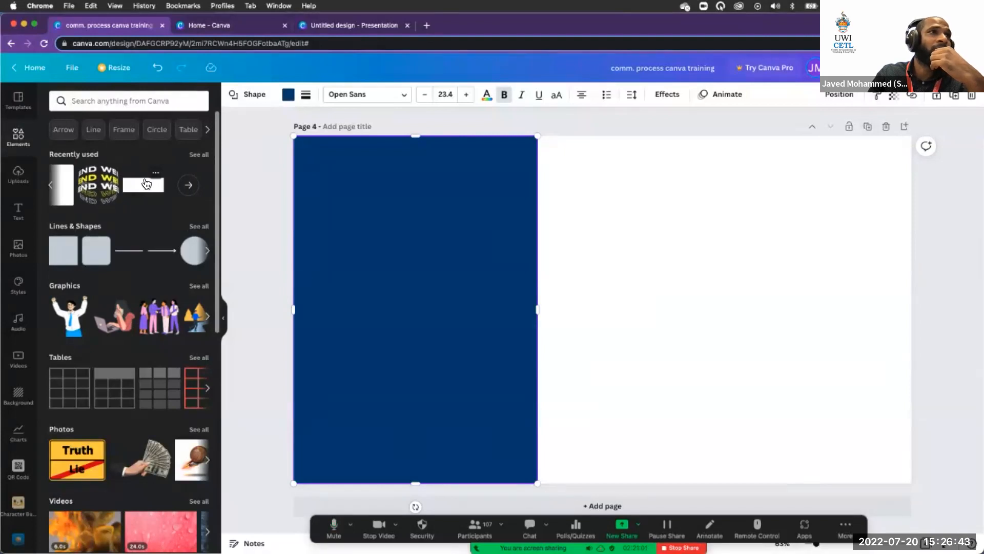
{"action": "scroll", "coordinate": [145, 182], "scroll_direction": "left", "scroll_amount": 5}
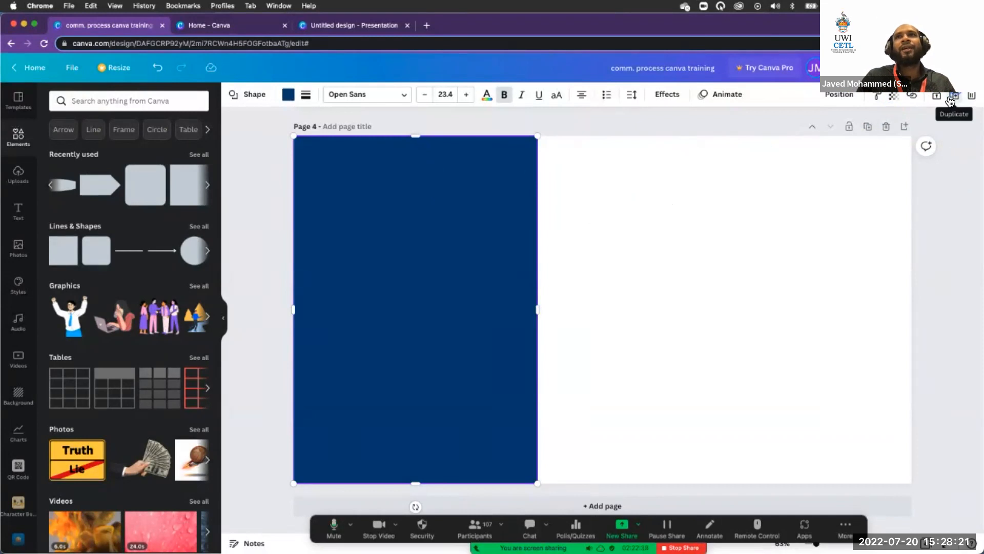
- View the sharing options of the design, close them and select page 4
{"action": "left_click", "coordinate": [955, 67]}
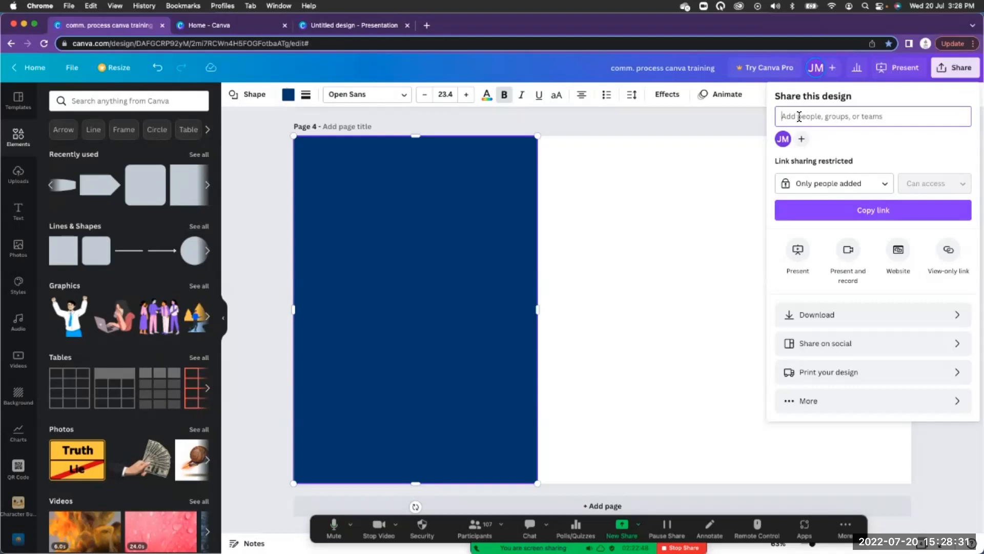
{"action": "left_click", "coordinate": [753, 128]}
{"action": "left_click", "coordinate": [527, 252]}
{"action": "left_click", "coordinate": [663, 241]}
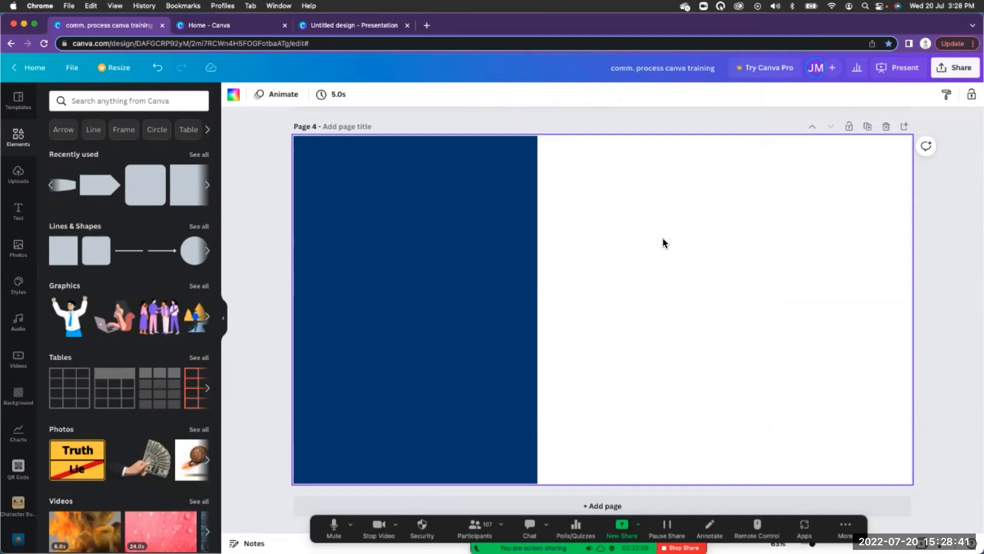
{"action": "scroll", "coordinate": [327, 167], "scroll_direction": "up", "scroll_amount": 1}
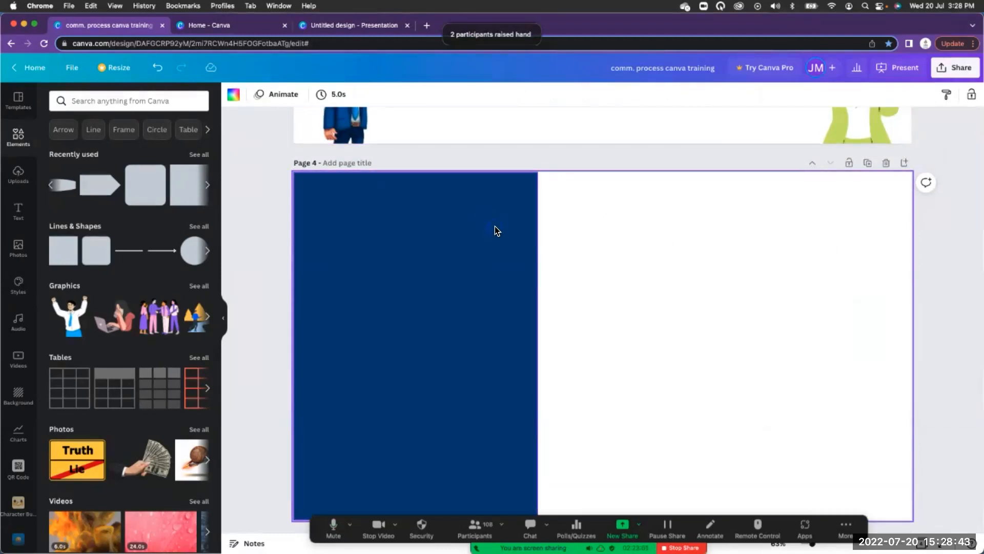
{"action": "scroll", "coordinate": [494, 226], "scroll_direction": "up", "scroll_amount": 5}
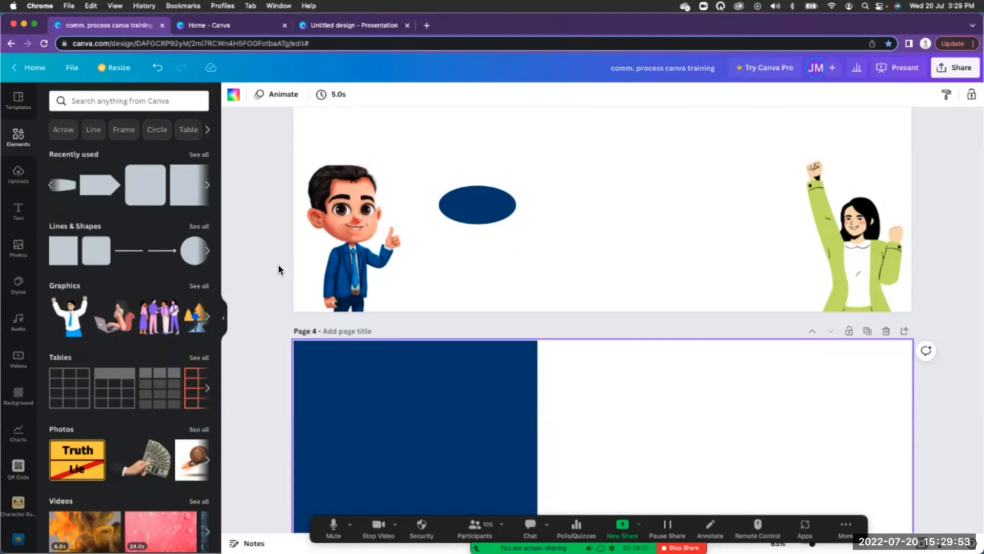
{"action": "left_click", "coordinate": [287, 392]}
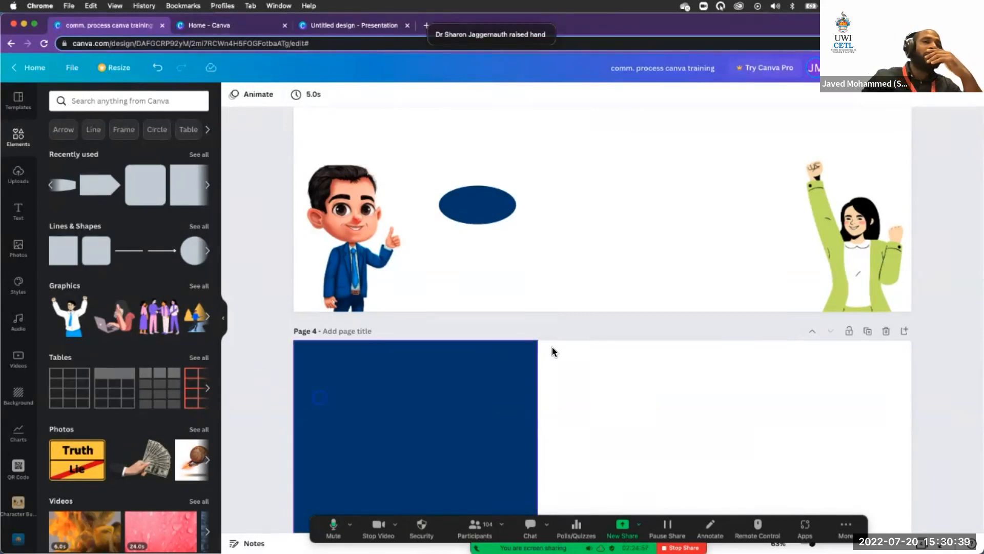
{"action": "scroll", "coordinate": [819, 226], "scroll_direction": "up", "scroll_amount": 5}
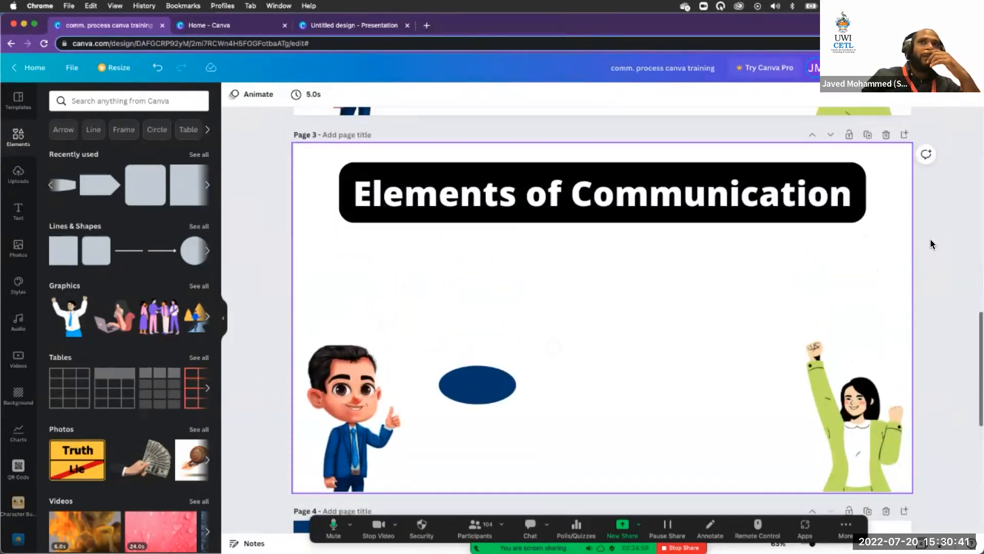
{"action": "scroll", "coordinate": [932, 244], "scroll_direction": "down", "scroll_amount": 2}
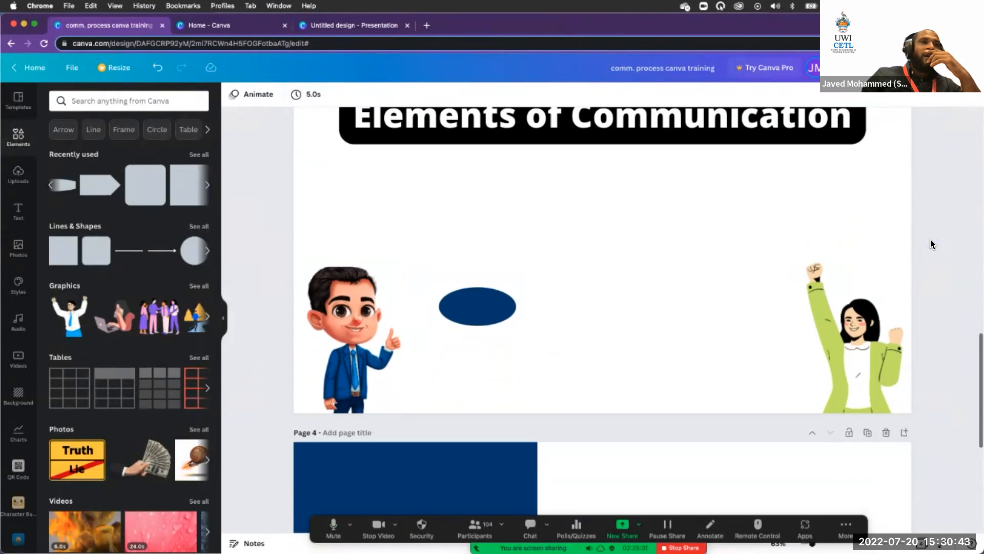
{"action": "scroll", "coordinate": [930, 244], "scroll_direction": "down", "scroll_amount": 2}
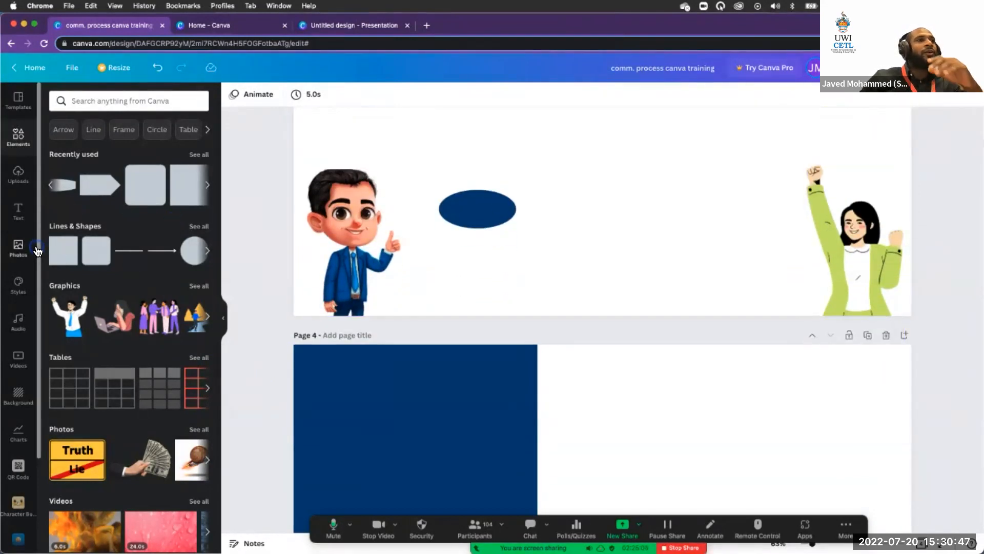
- Open the QR Code app from the full list of Canva apps
{"action": "scroll", "coordinate": [36, 426], "scroll_direction": "down", "scroll_amount": 1}
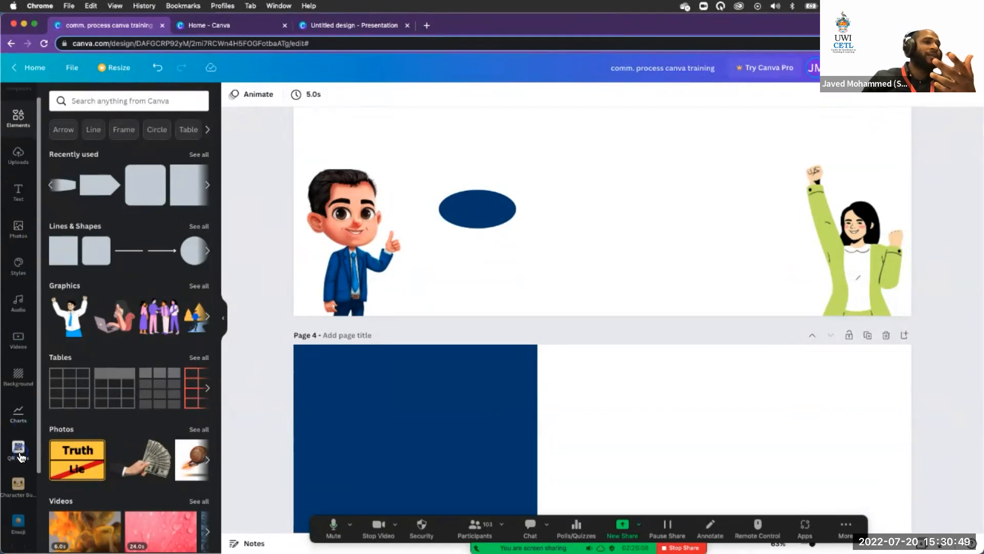
{"action": "scroll", "coordinate": [21, 455], "scroll_direction": "down", "scroll_amount": 5}
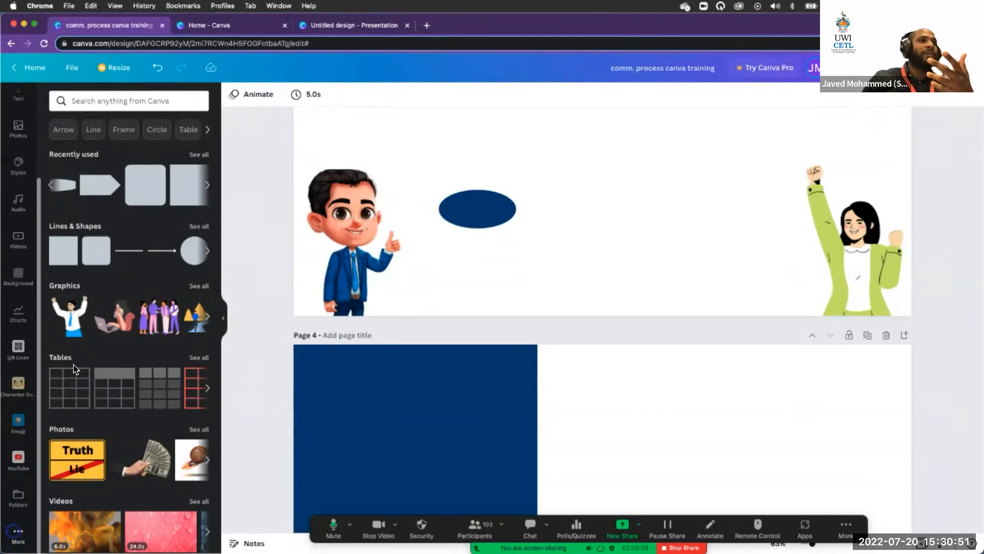
{"action": "left_click", "coordinate": [18, 533]}
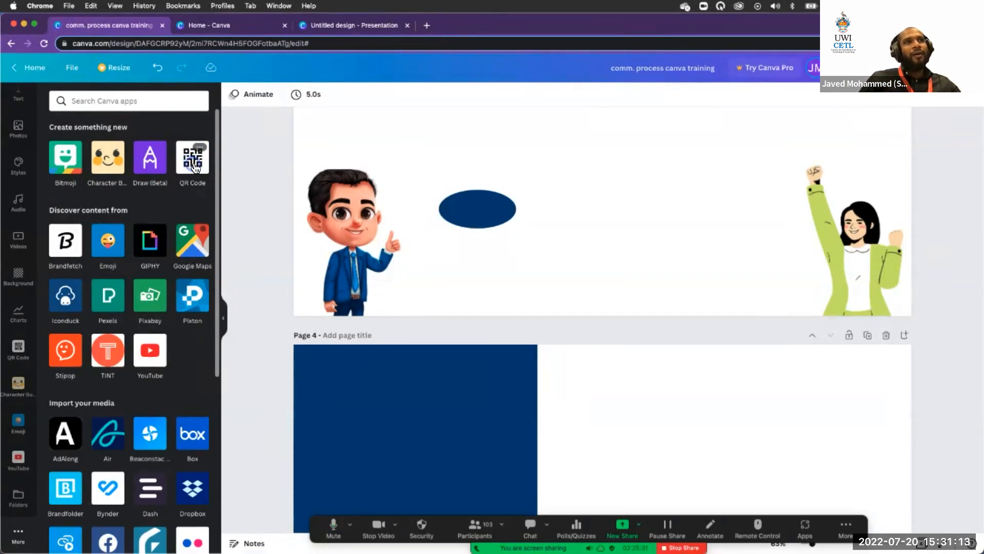
{"action": "left_click", "coordinate": [193, 164]}
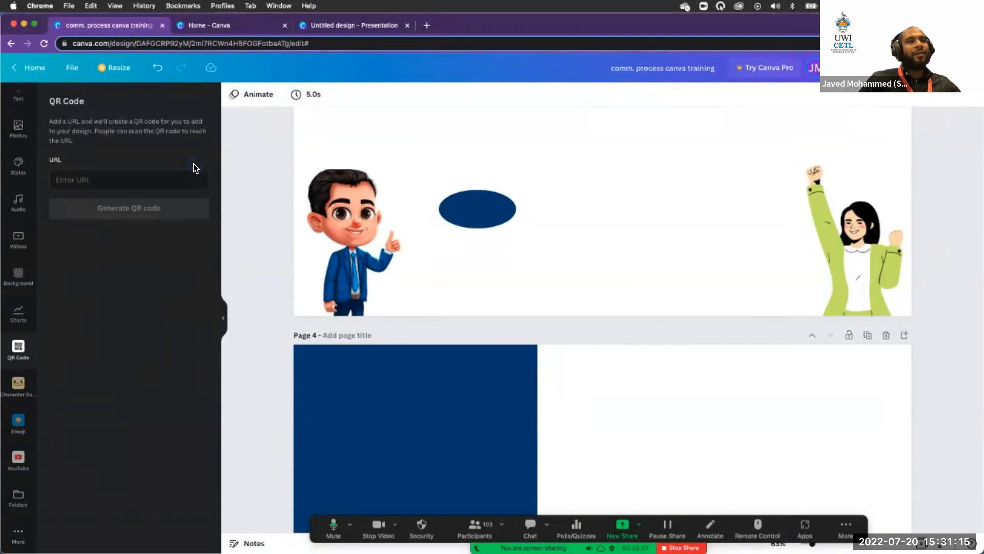
{"action": "scroll", "coordinate": [466, 371], "scroll_direction": "down", "scroll_amount": 2}
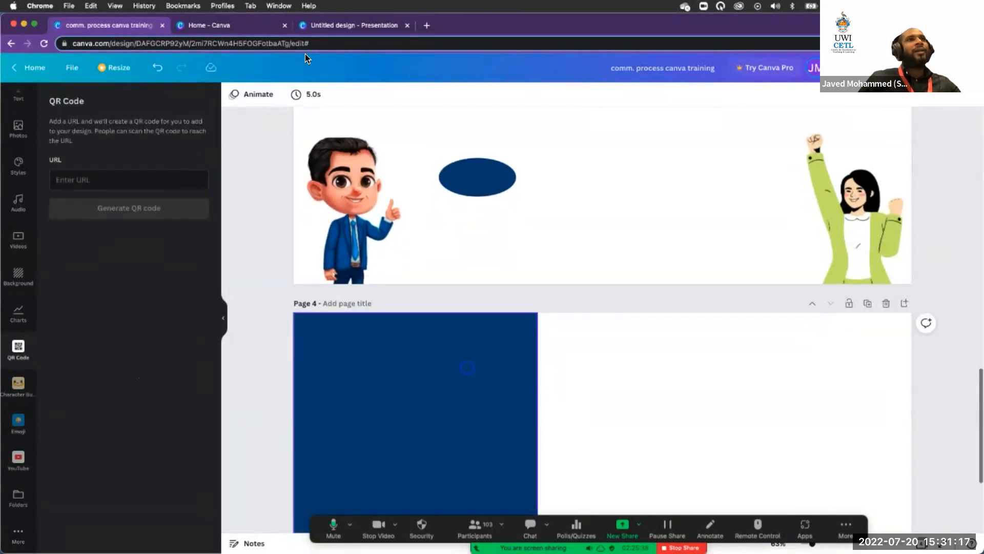
{"action": "left_click", "coordinate": [426, 25]}
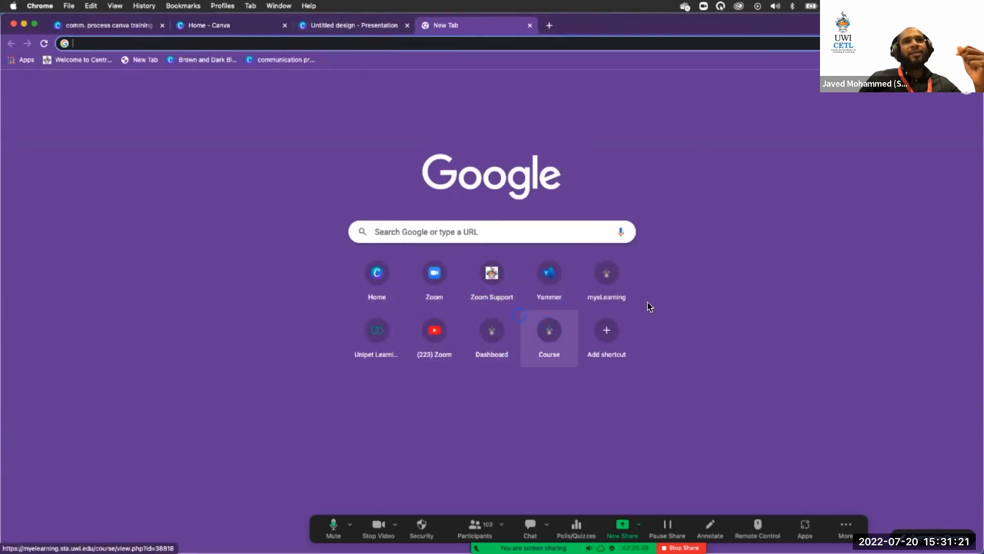
{"action": "left_click", "coordinate": [537, 271]}
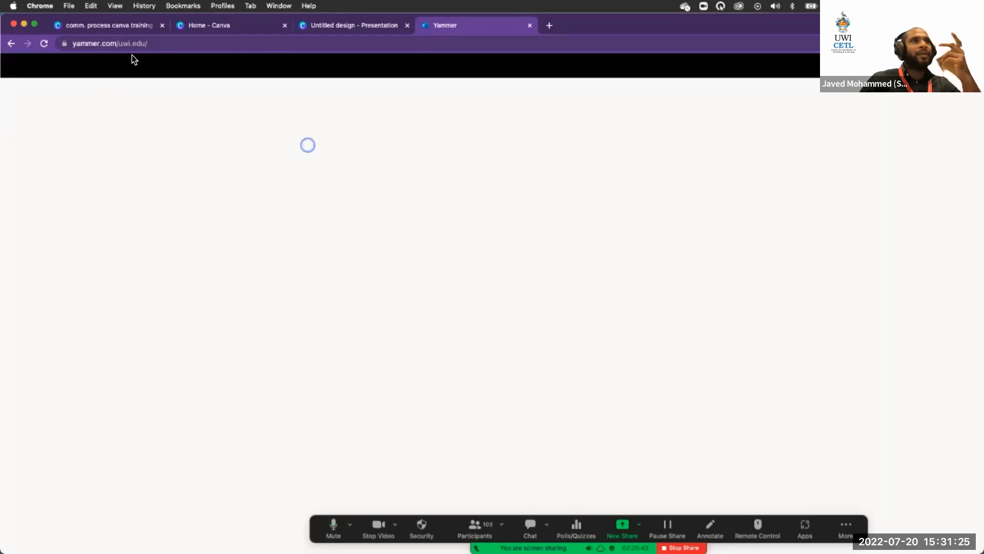
{"action": "left_click", "coordinate": [168, 43]}
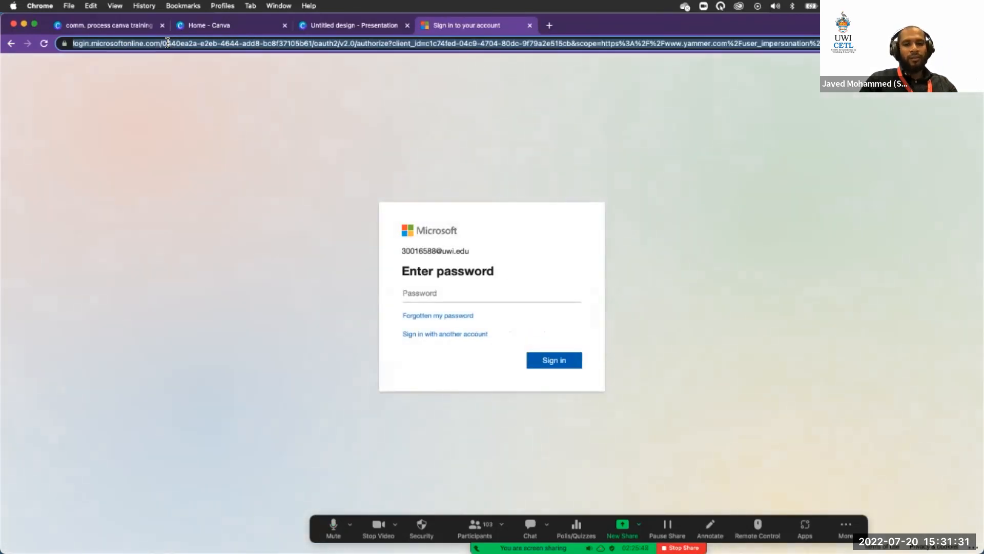
{"action": "left_click", "coordinate": [530, 26]}
- Open the Zoom Support shortcut in a new browser tab and copy the page's URL for the QR code
{"action": "left_click", "coordinate": [427, 25]}
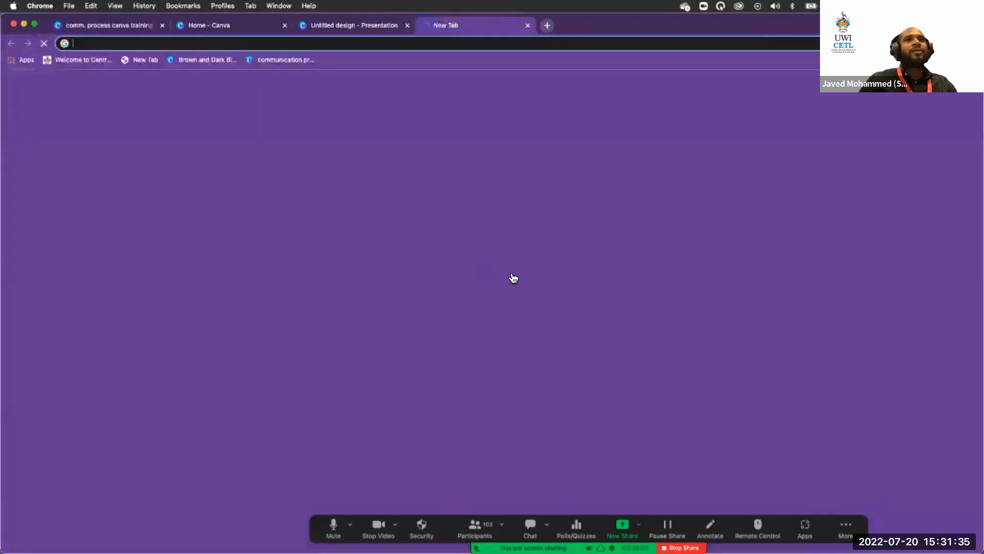
{"action": "left_click", "coordinate": [559, 285]}
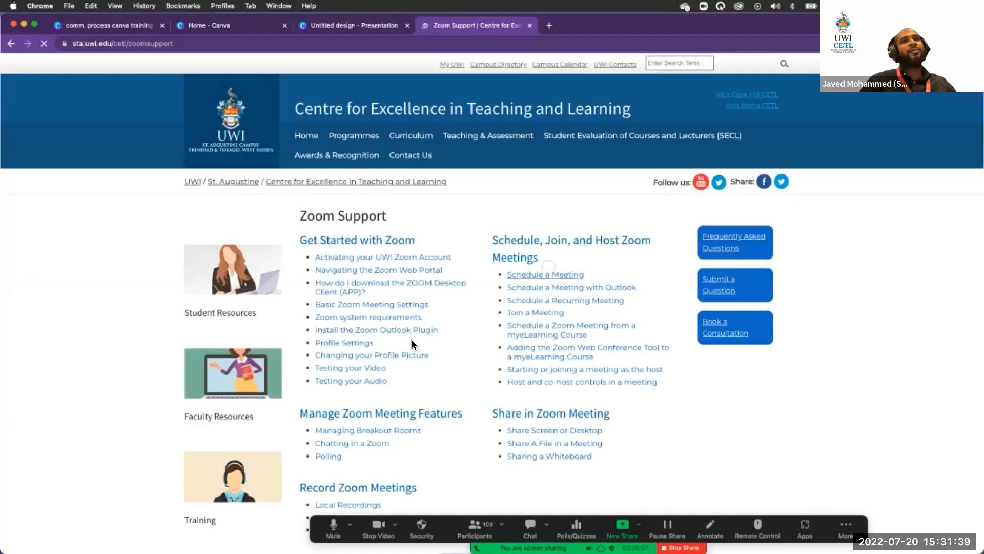
{"action": "left_click", "coordinate": [212, 39]}
{"action": "key", "text": "super+c"}
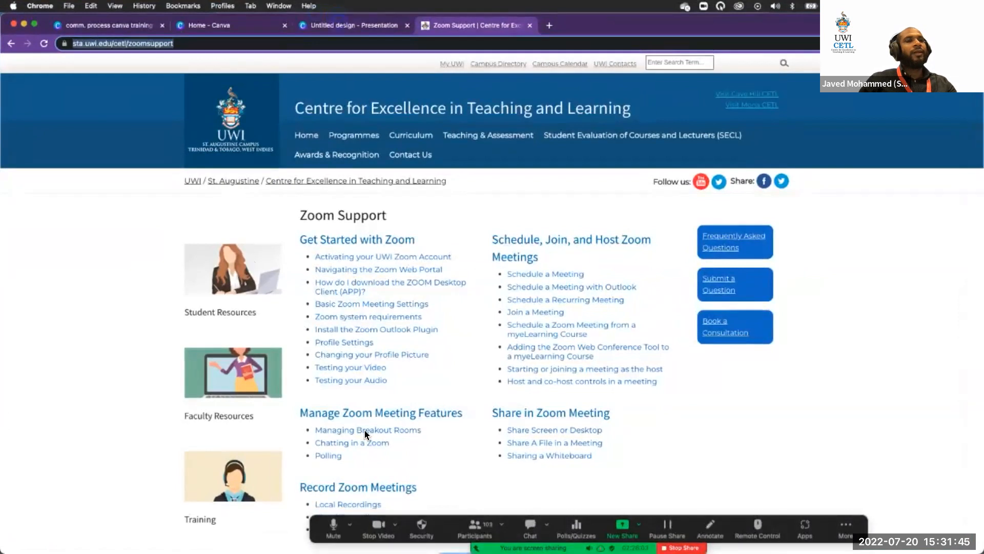
- Return to the "comm. process canva training" design and reopen the QR Code app
{"action": "key", "text": "ctrl+shift+Tab"}
{"action": "left_click", "coordinate": [233, 33]}
{"action": "left_click", "coordinate": [331, 23]}
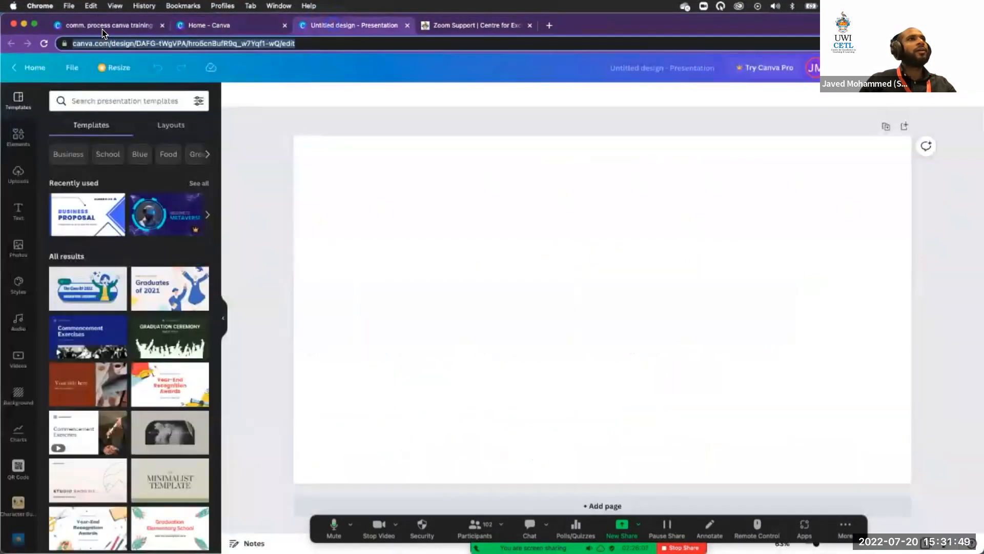
{"action": "left_click", "coordinate": [102, 29]}
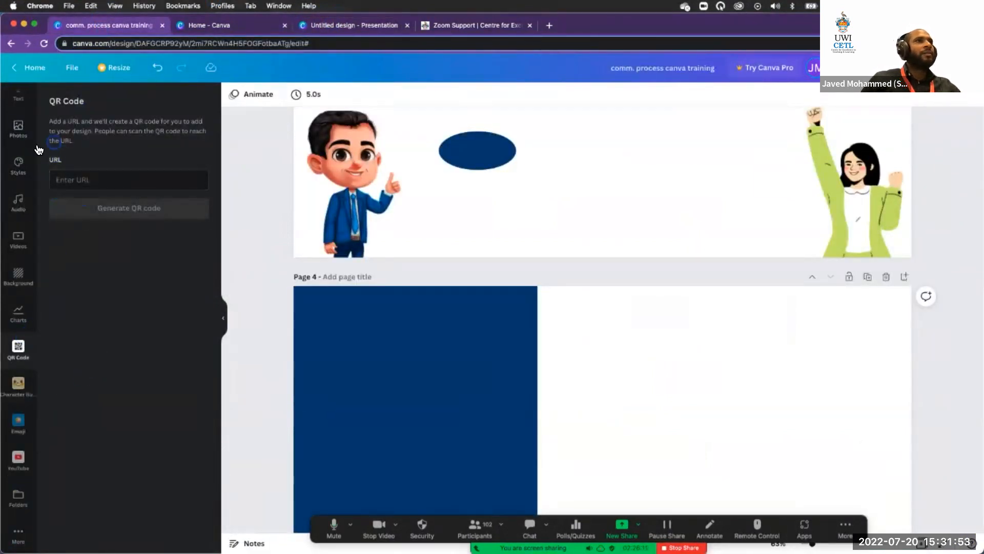
{"action": "scroll", "coordinate": [30, 139], "scroll_direction": "up", "scroll_amount": 3}
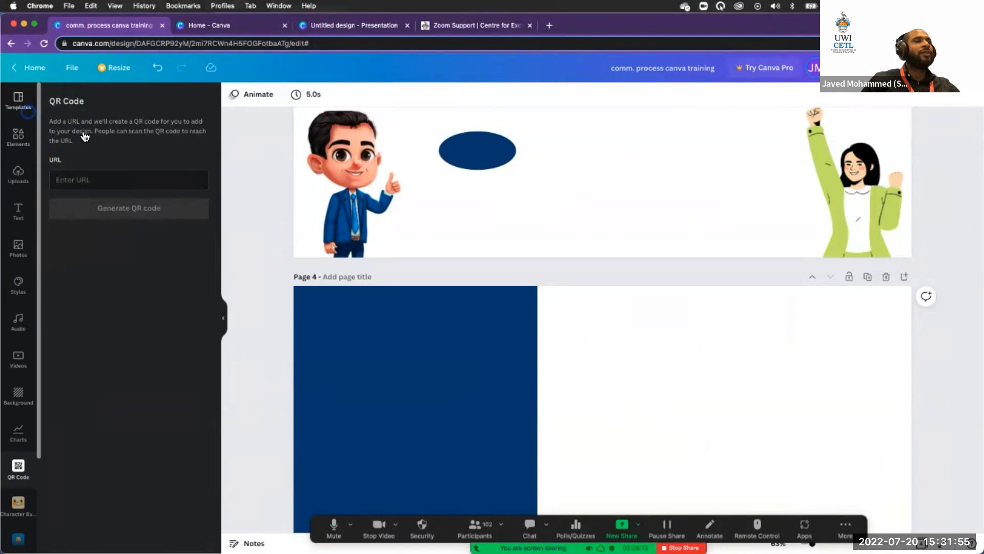
{"action": "left_click", "coordinate": [20, 102]}
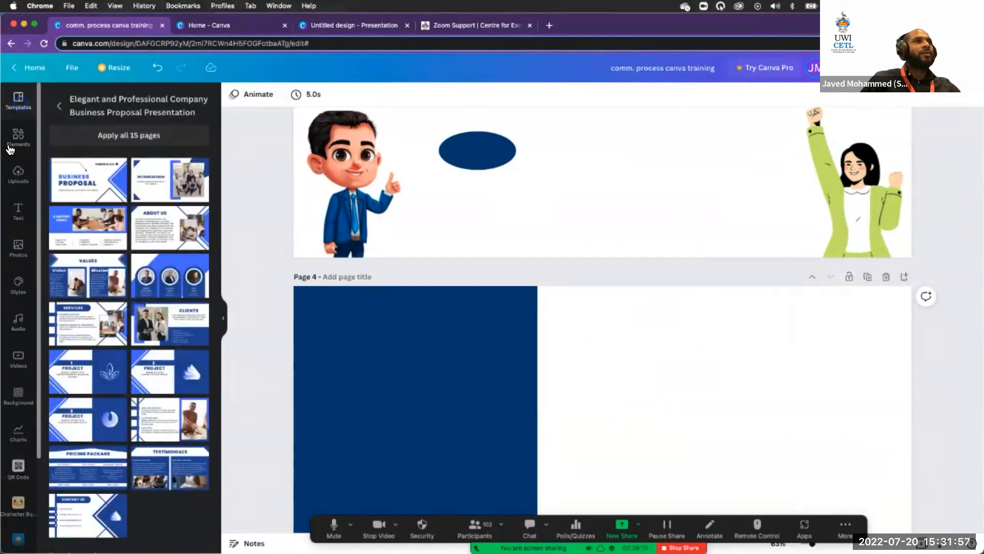
{"action": "scroll", "coordinate": [23, 348], "scroll_direction": "down", "scroll_amount": 3}
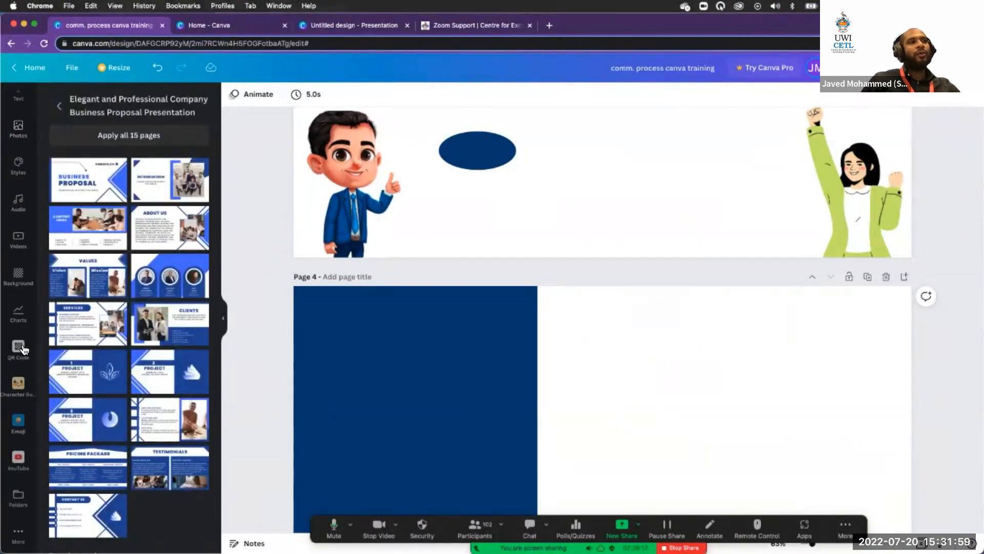
{"action": "left_click", "coordinate": [19, 348]}
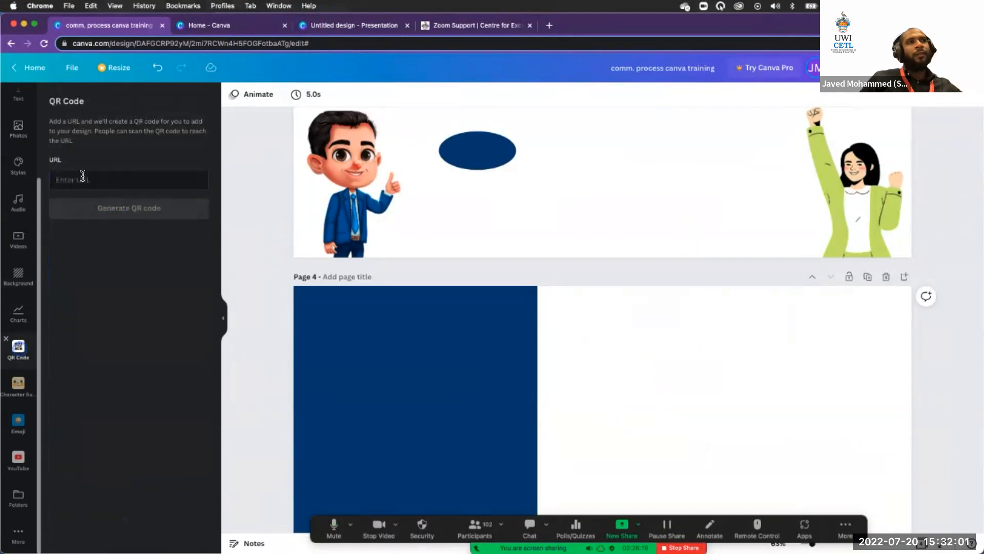
{"action": "left_click", "coordinate": [83, 177]}
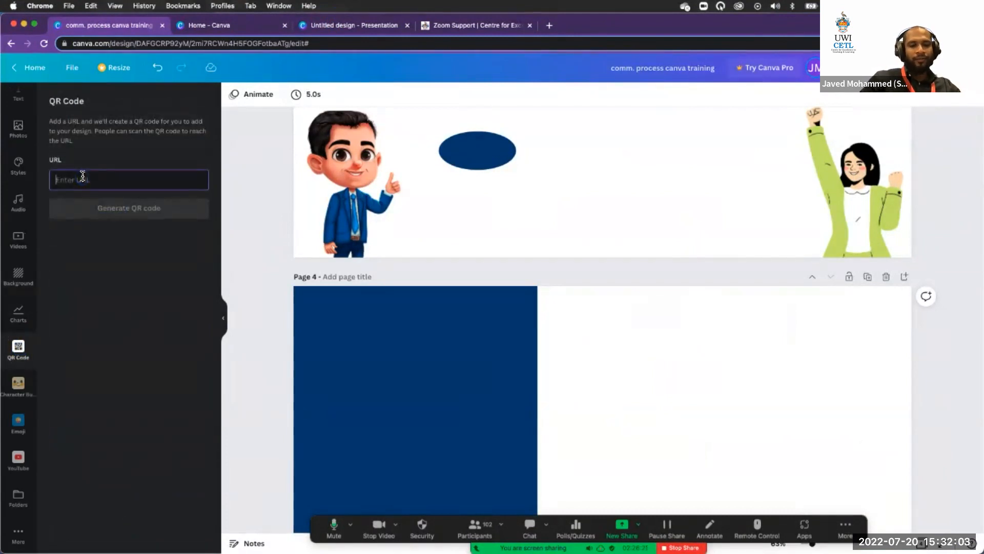
{"action": "key", "text": "super+v"}
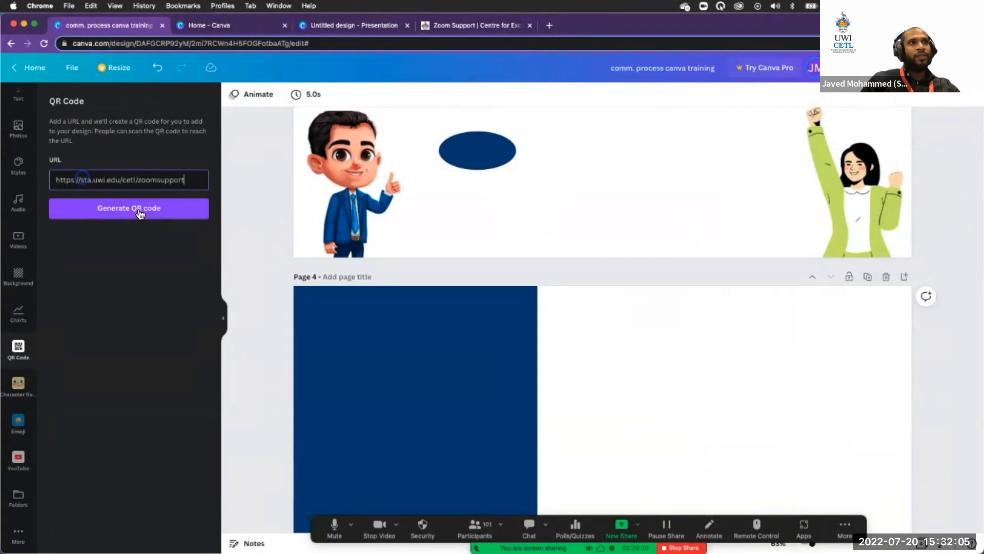
{"action": "left_click", "coordinate": [137, 212]}
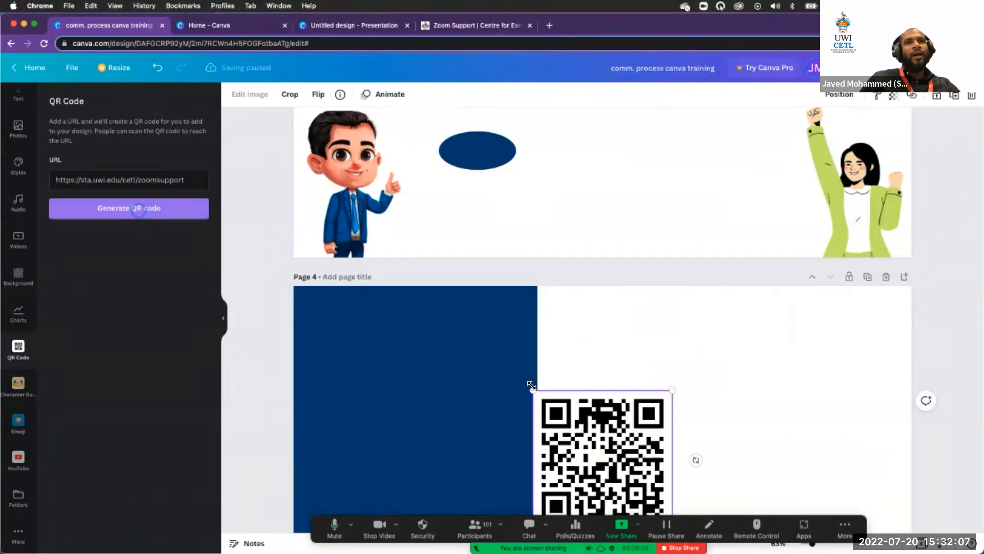
{"action": "left_click_drag", "start_coordinate": [801, 351], "coordinate": [799, 355]}
{"action": "left_click", "coordinate": [696, 383]}
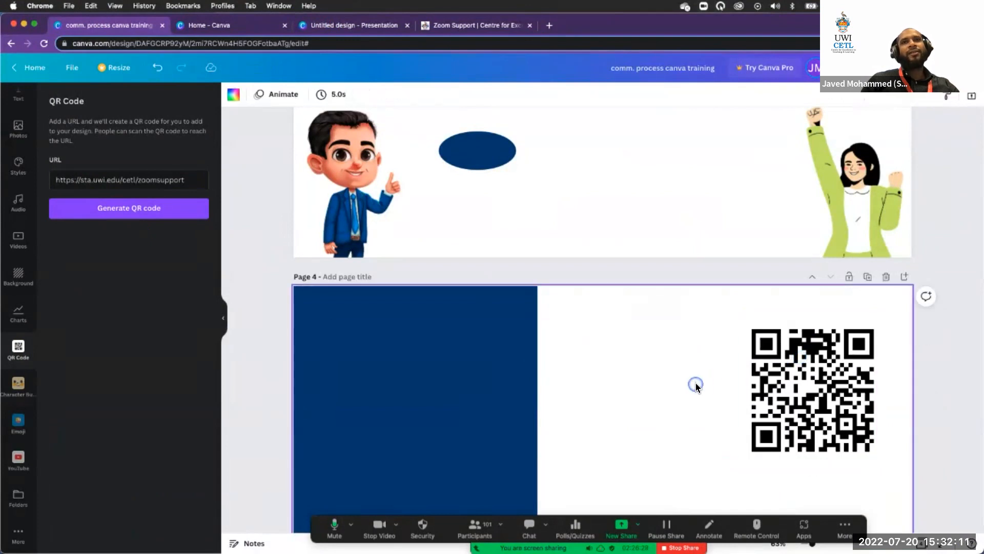
{"action": "scroll", "coordinate": [696, 383], "scroll_direction": "down", "scroll_amount": 3}
{"action": "left_click", "coordinate": [786, 281]}
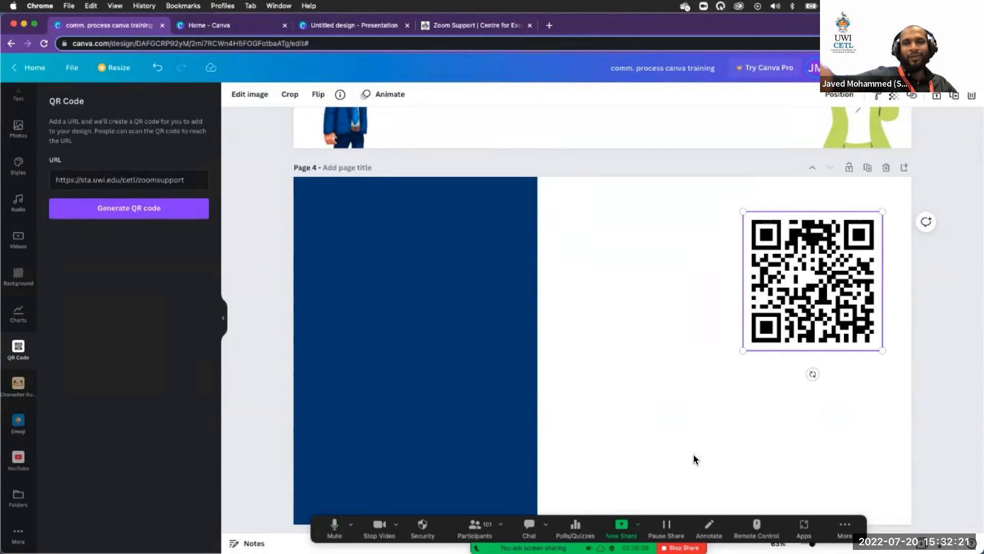
{"action": "left_click", "coordinate": [841, 284]}
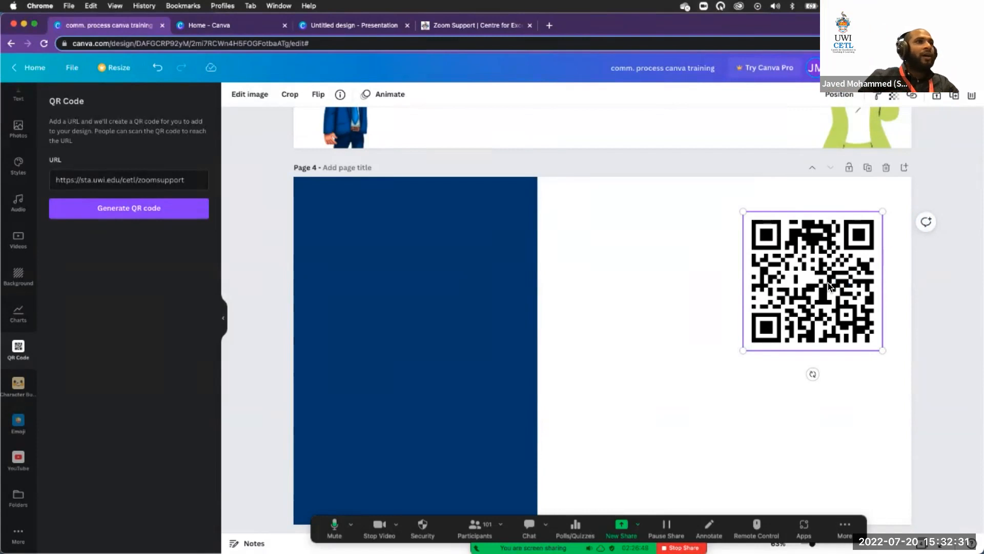
{"action": "left_click", "coordinate": [662, 336]}
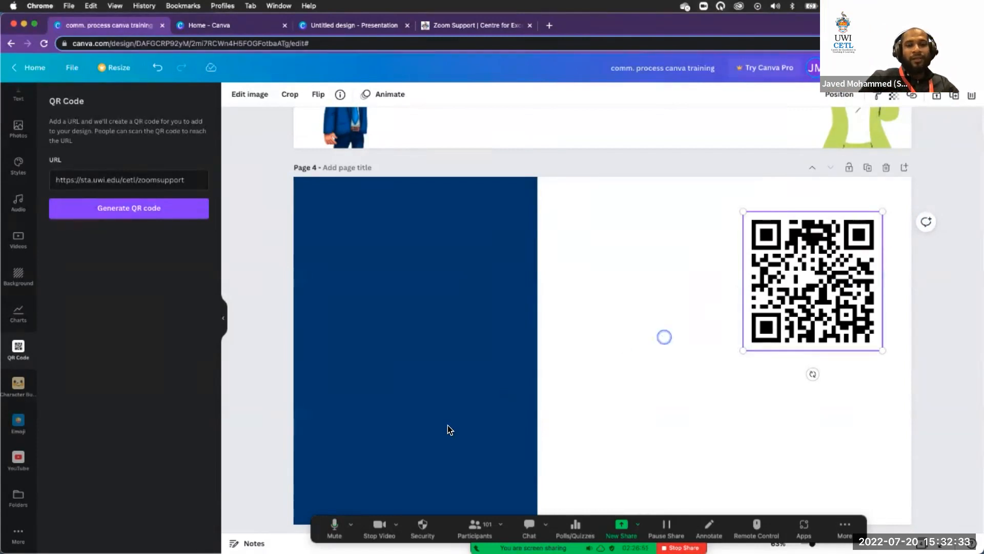
{"action": "left_click", "coordinate": [825, 278]}
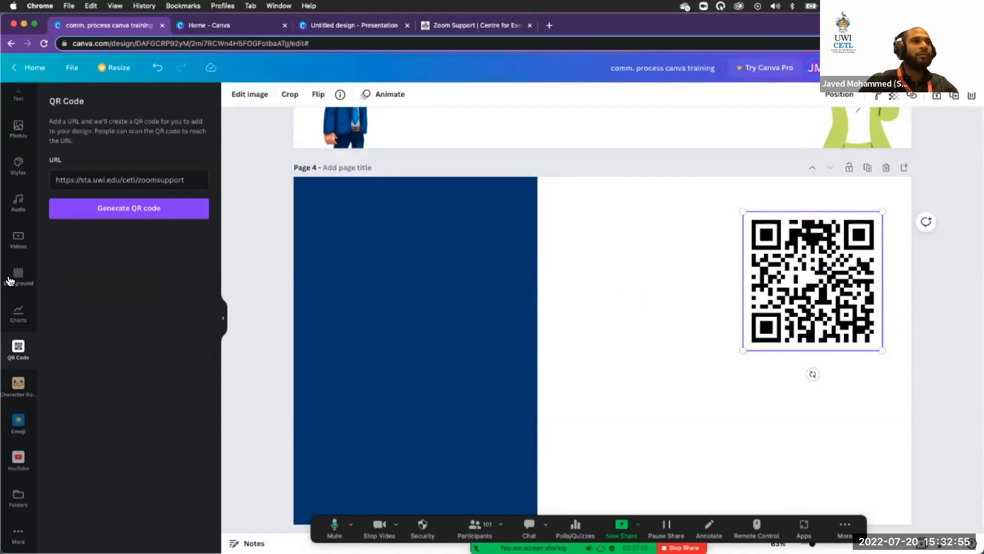
- View the Character Builder app's head, face, body and colour options, and return to the Business Proposal template pages
{"action": "left_click", "coordinate": [18, 422]}
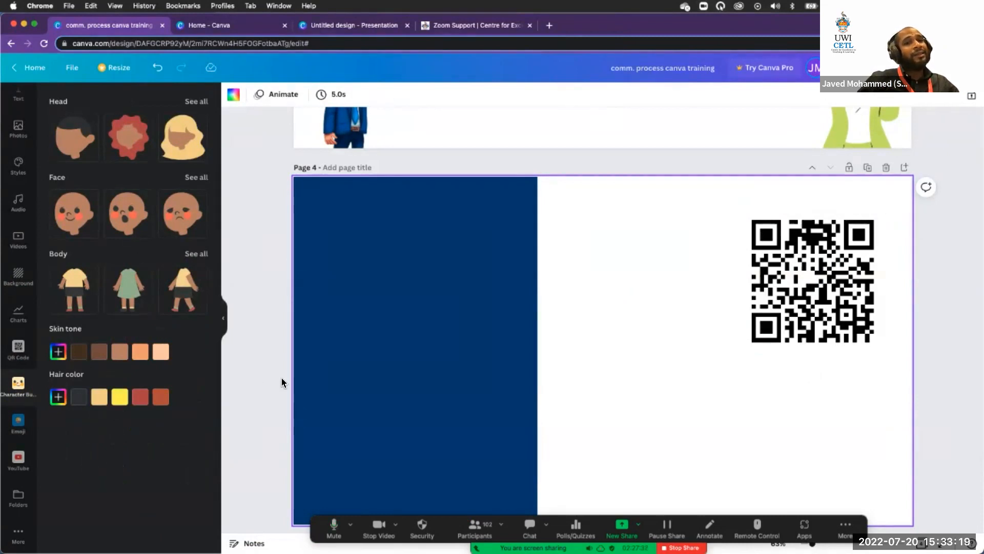
{"action": "left_click", "coordinate": [85, 288]}
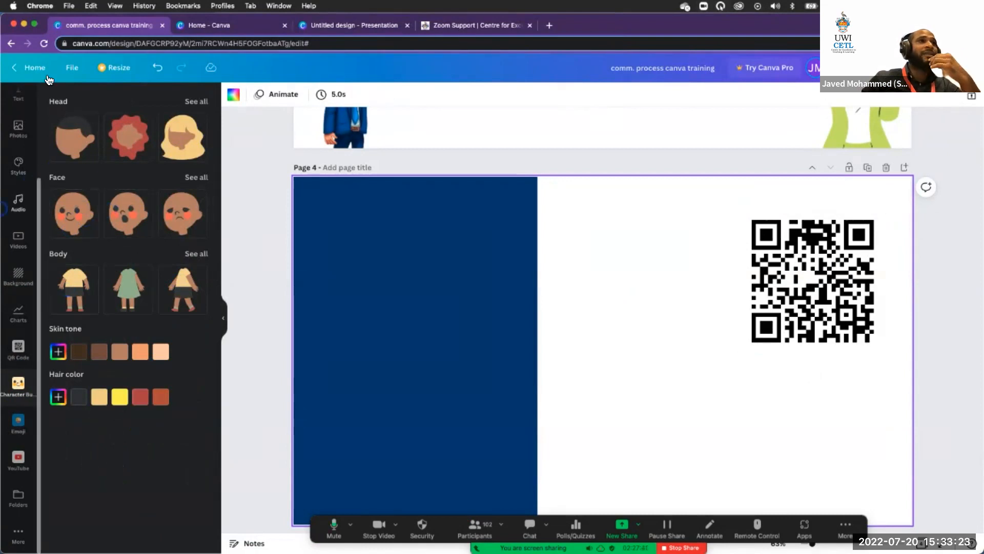
{"action": "scroll", "coordinate": [15, 153], "scroll_direction": "up", "scroll_amount": 3}
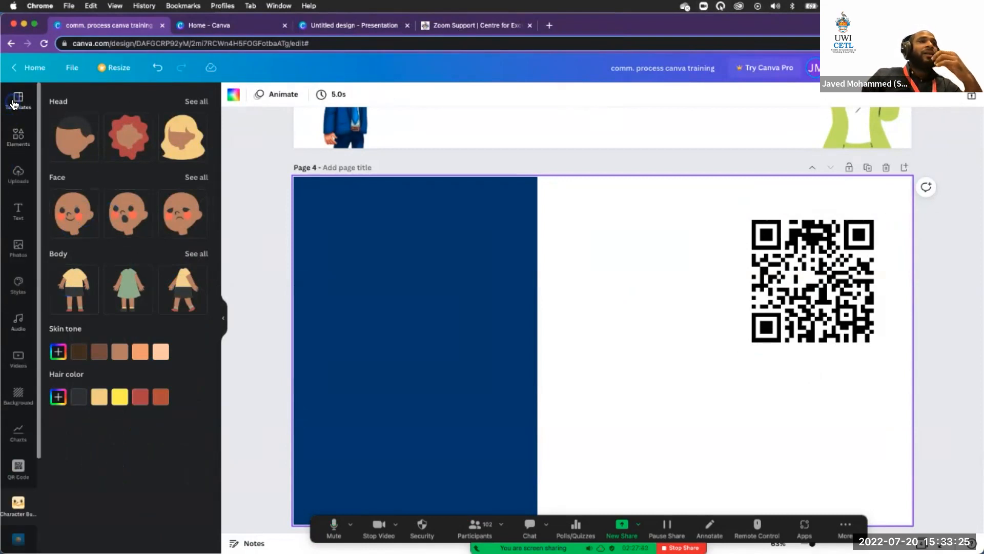
{"action": "left_click", "coordinate": [14, 102]}
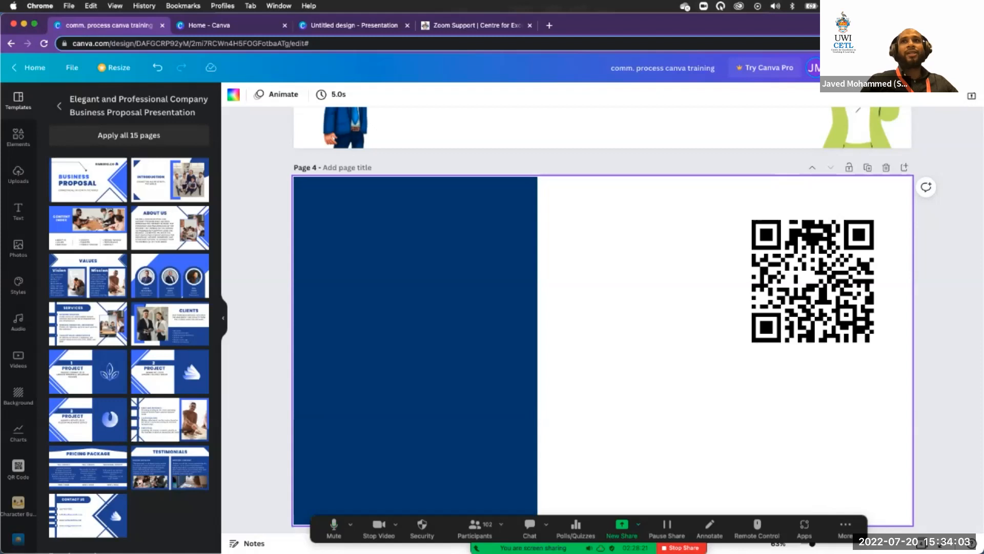
- Review the design's sharing and download options, choose GIF as the file type, and close them without downloading
{"action": "left_click", "coordinate": [953, 67]}
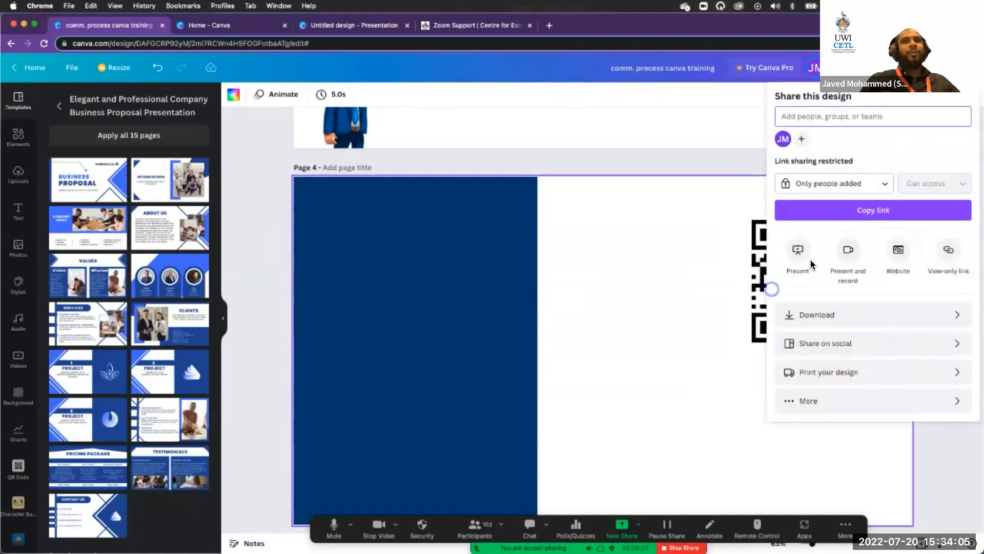
{"action": "left_click", "coordinate": [846, 254]}
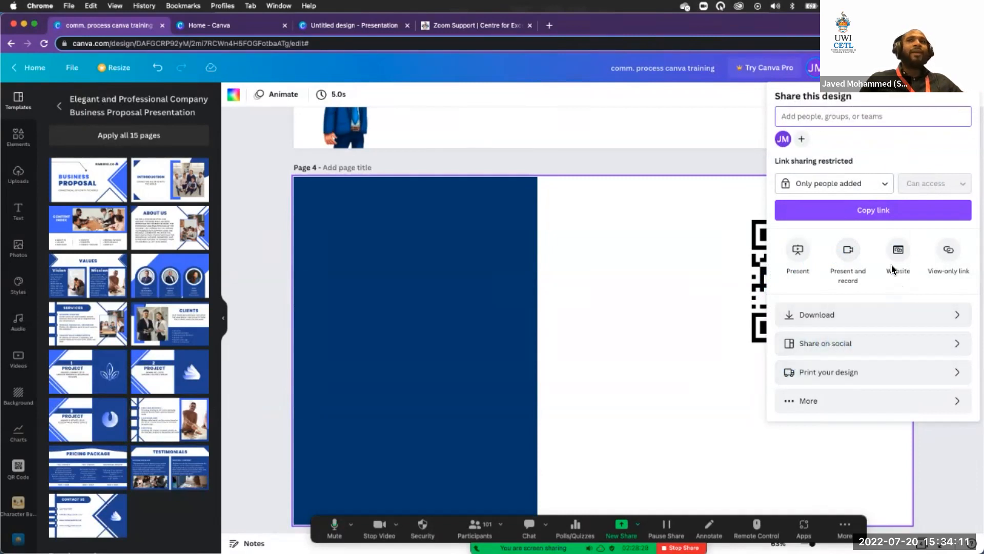
{"action": "left_click", "coordinate": [903, 259]}
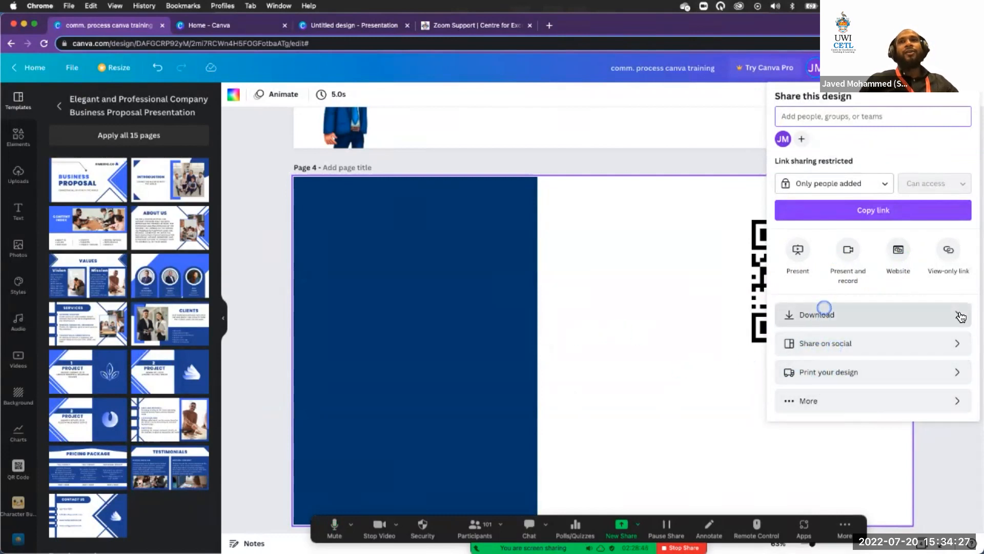
{"action": "left_click", "coordinate": [870, 316]}
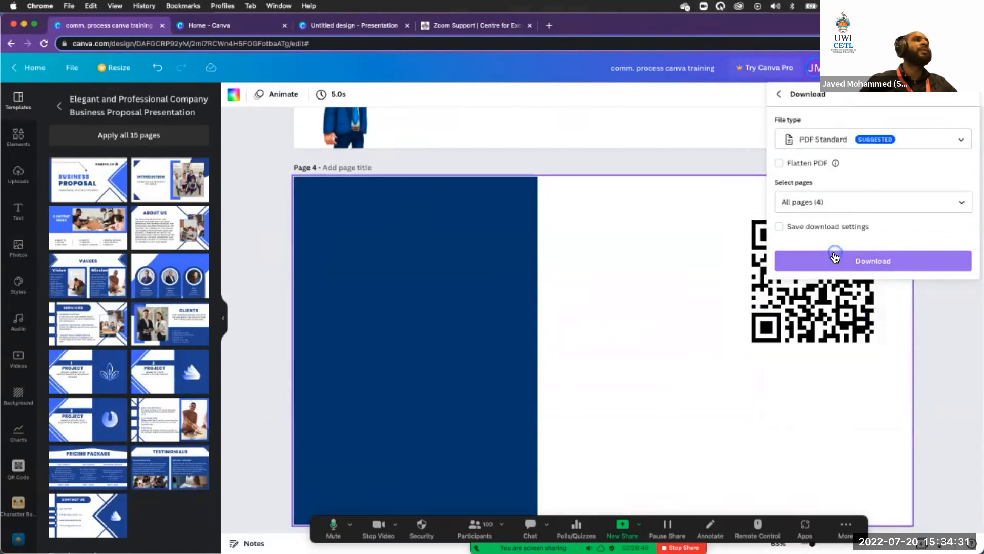
{"action": "left_click", "coordinate": [933, 148]}
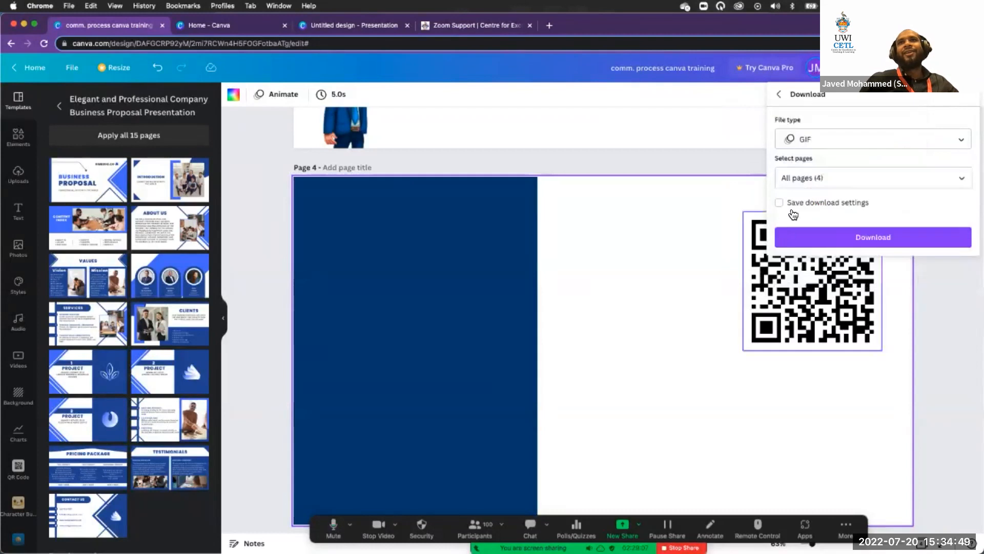
{"action": "left_click", "coordinate": [743, 164]}
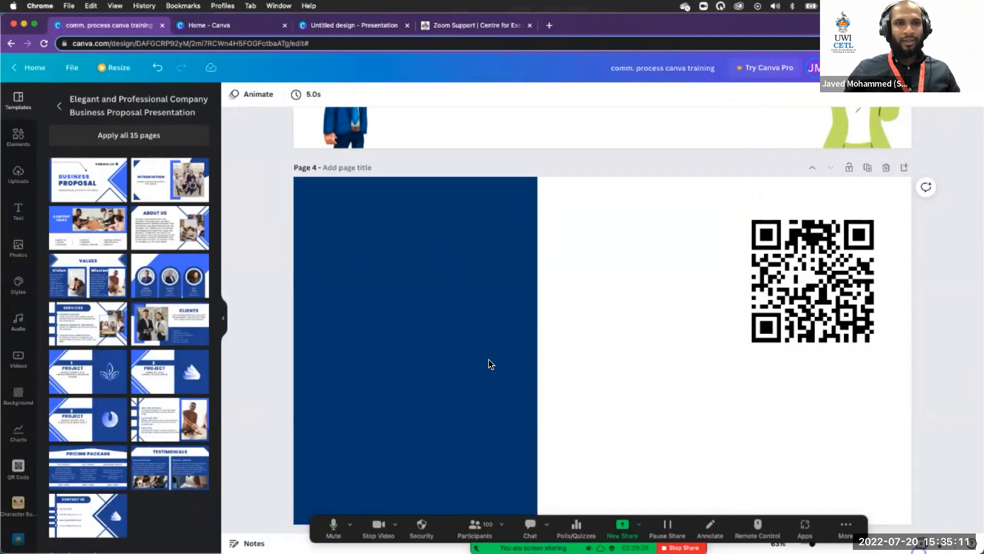
- Look back over pages 2 to 4 of the design and open the elements overview
{"action": "scroll", "coordinate": [234, 204], "scroll_direction": "up", "scroll_amount": 3}
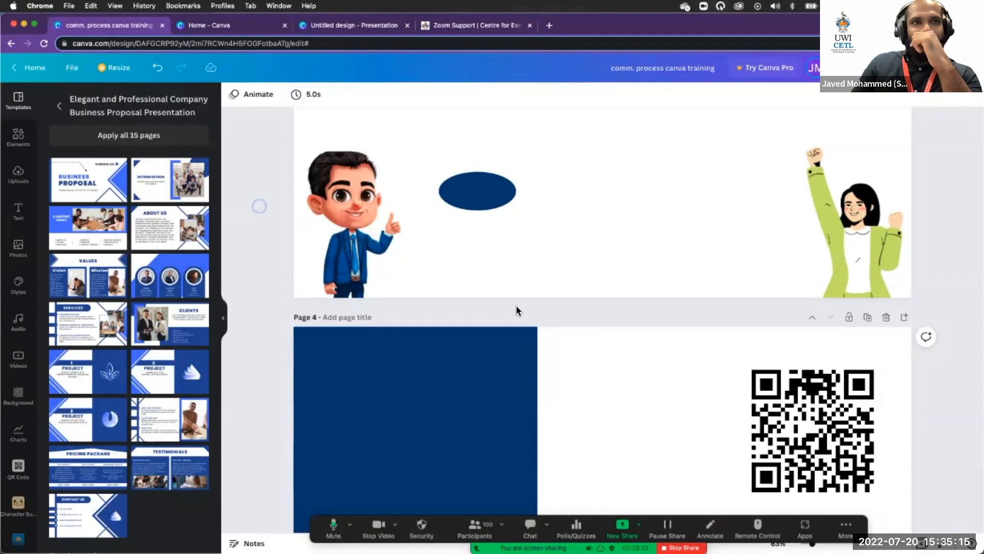
{"action": "scroll", "coordinate": [515, 306], "scroll_direction": "down", "scroll_amount": 1}
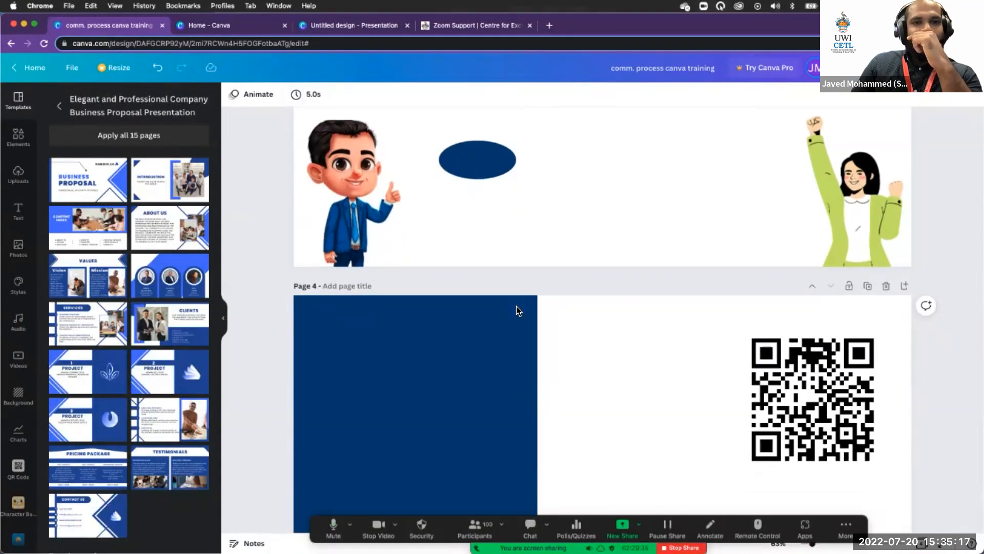
{"action": "scroll", "coordinate": [516, 306], "scroll_direction": "down", "scroll_amount": 1}
{"action": "scroll", "coordinate": [517, 306], "scroll_direction": "down", "scroll_amount": 3}
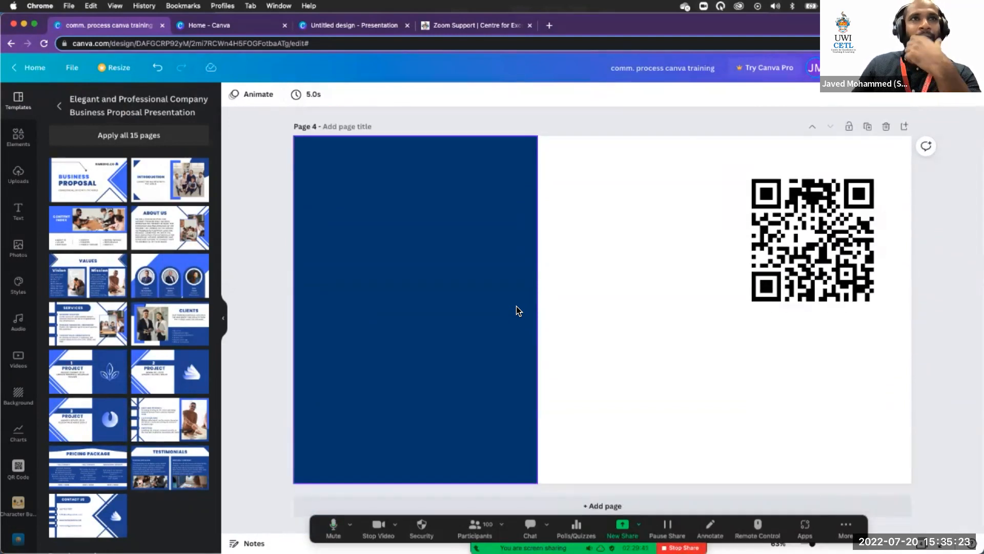
{"action": "scroll", "coordinate": [516, 306], "scroll_direction": "up", "scroll_amount": 9}
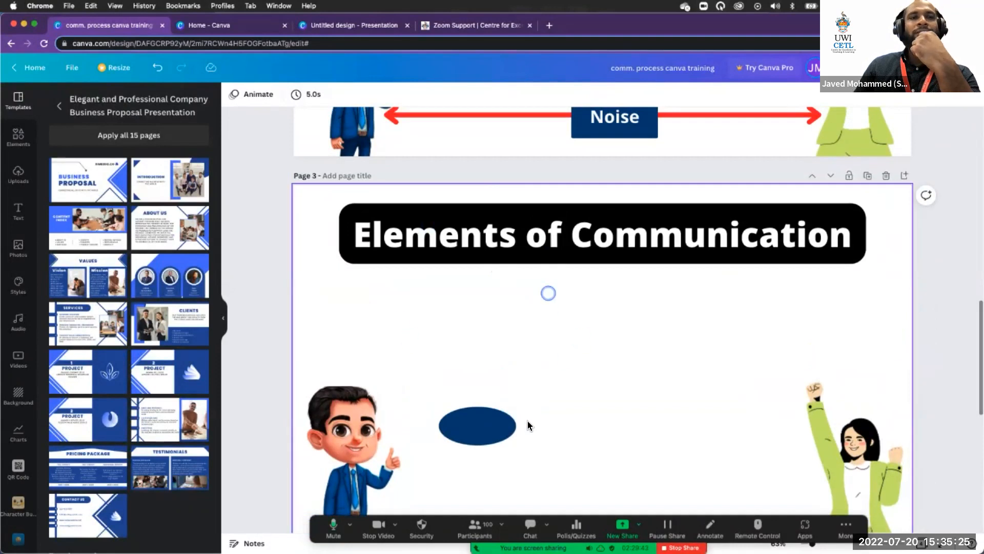
{"action": "scroll", "coordinate": [521, 422], "scroll_direction": "down", "scroll_amount": 2}
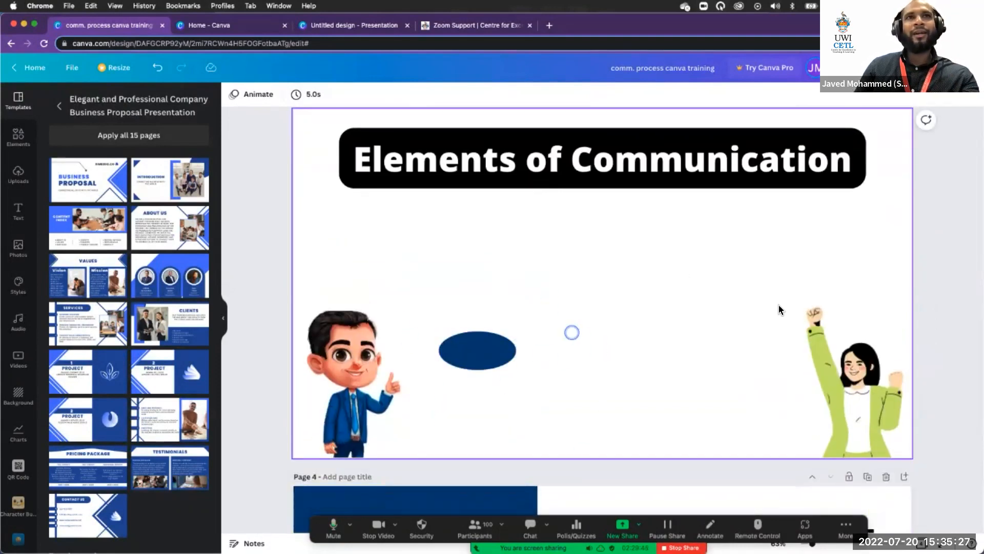
{"action": "scroll", "coordinate": [778, 309], "scroll_direction": "up", "scroll_amount": 1}
{"action": "scroll", "coordinate": [777, 306], "scroll_direction": "up", "scroll_amount": 6}
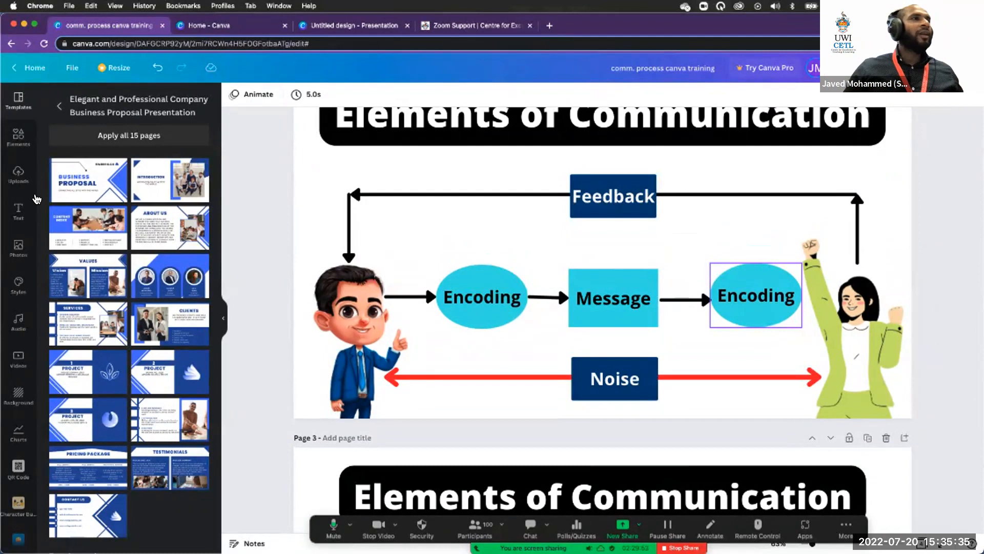
{"action": "left_click", "coordinate": [19, 138]}
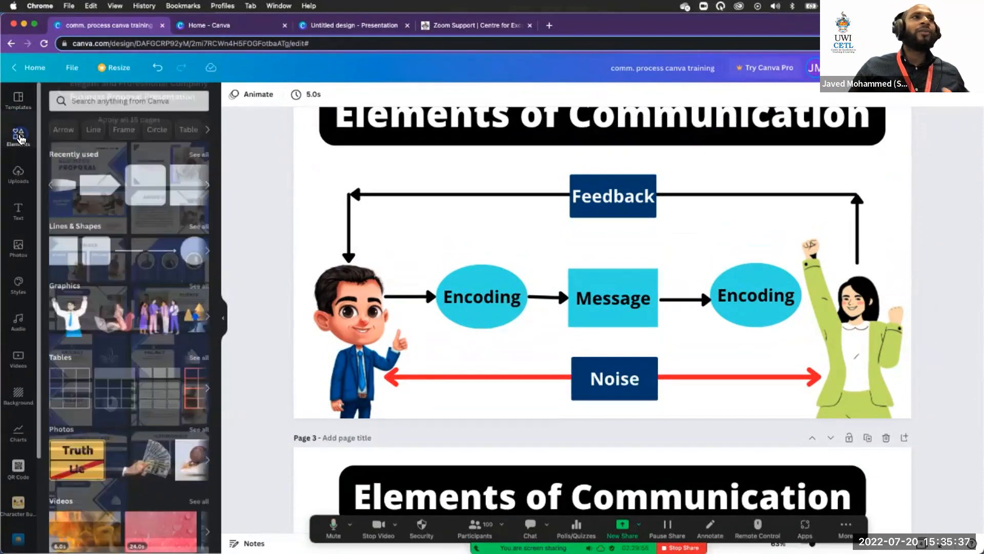
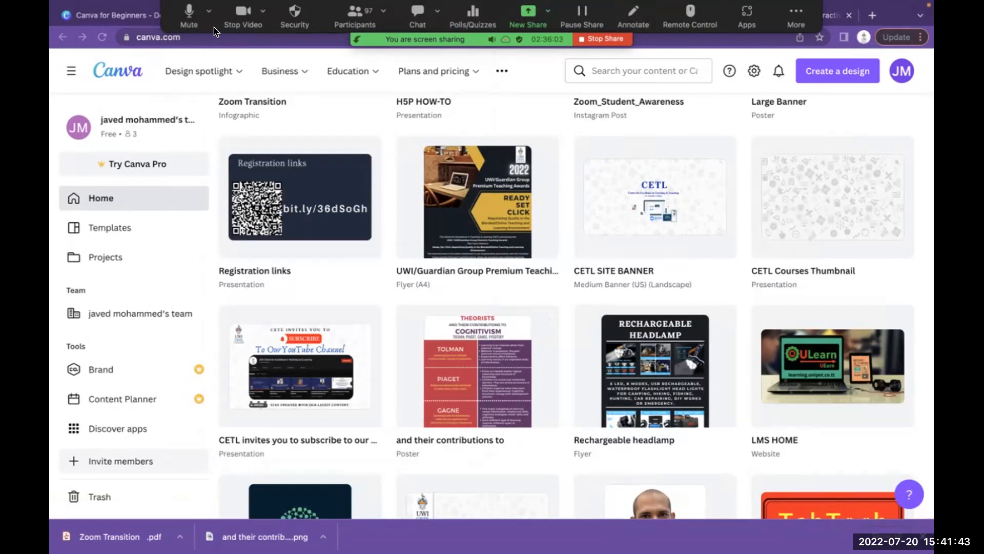
- Move the Zoom meeting controls clear of the browser tabs and open the meeting chat
{"action": "left_click_drag", "start_coordinate": [179, 11], "coordinate": [287, 520]}
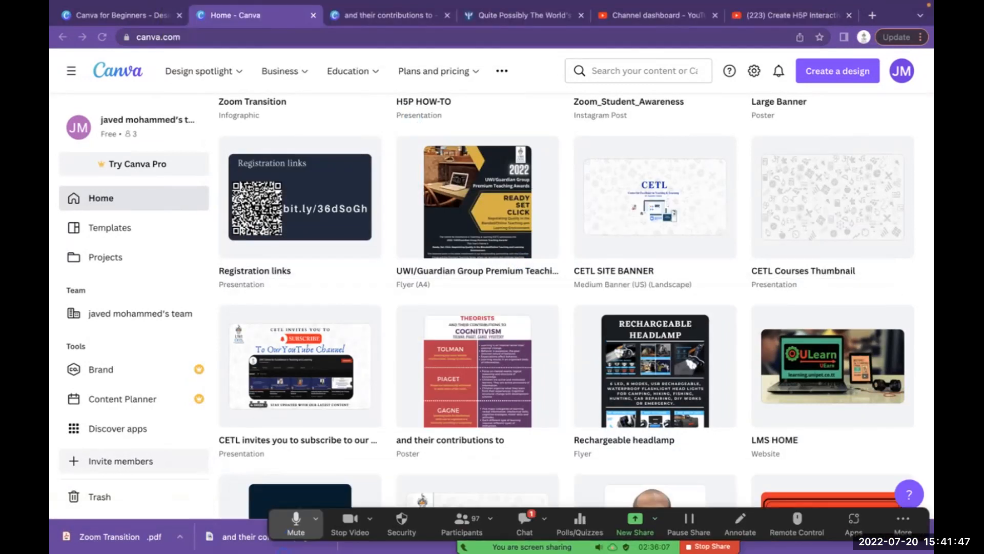
{"action": "scroll", "coordinate": [327, 365], "scroll_direction": "up", "scroll_amount": 10}
{"action": "scroll", "coordinate": [327, 364], "scroll_direction": "up", "scroll_amount": 10}
{"action": "scroll", "coordinate": [327, 364], "scroll_direction": "down", "scroll_amount": 1}
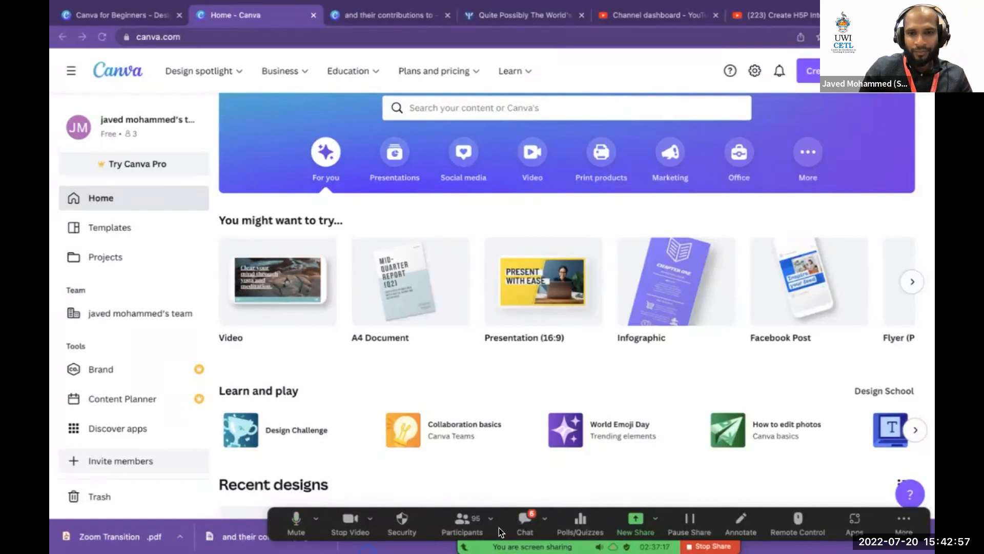
{"action": "left_click", "coordinate": [521, 511]}
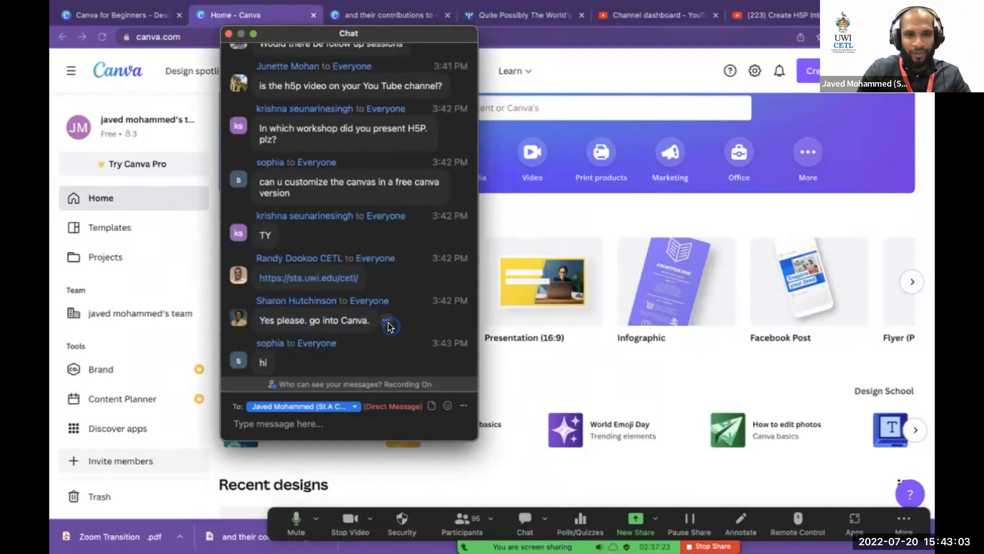
- Close the meeting chat and bring the comm. process canva training design window back to the front
{"action": "left_click", "coordinate": [234, 8]}
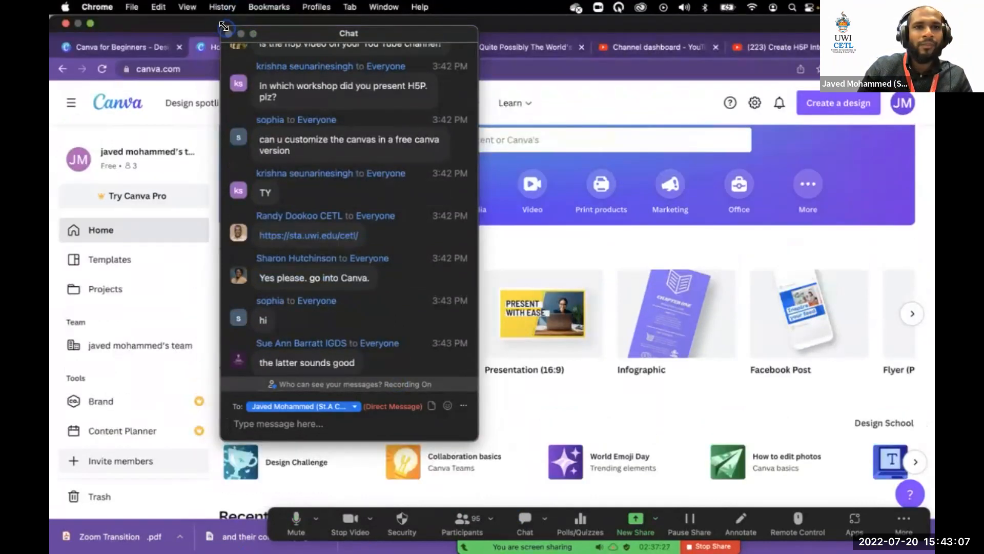
{"action": "left_click", "coordinate": [229, 35]}
{"action": "scroll", "coordinate": [533, 433], "scroll_direction": "down", "scroll_amount": 2}
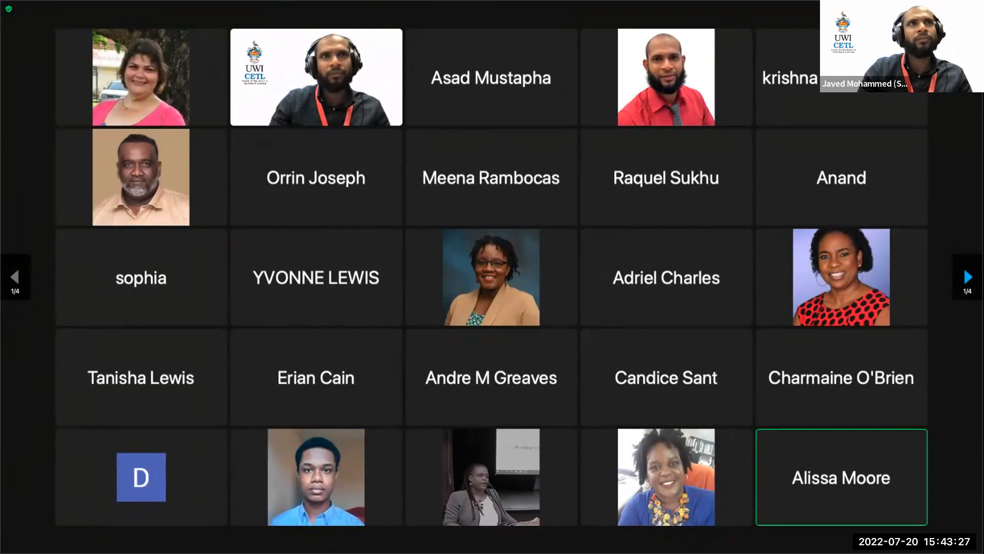
{"action": "key", "text": "ctrl+Up"}
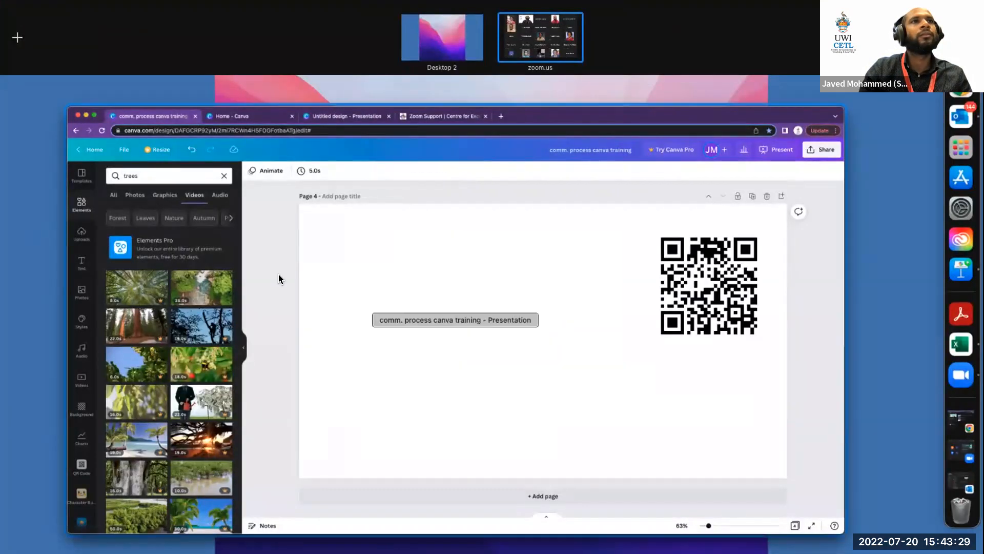
{"action": "left_click", "coordinate": [314, 267]}
{"action": "left_click", "coordinate": [335, 235]}
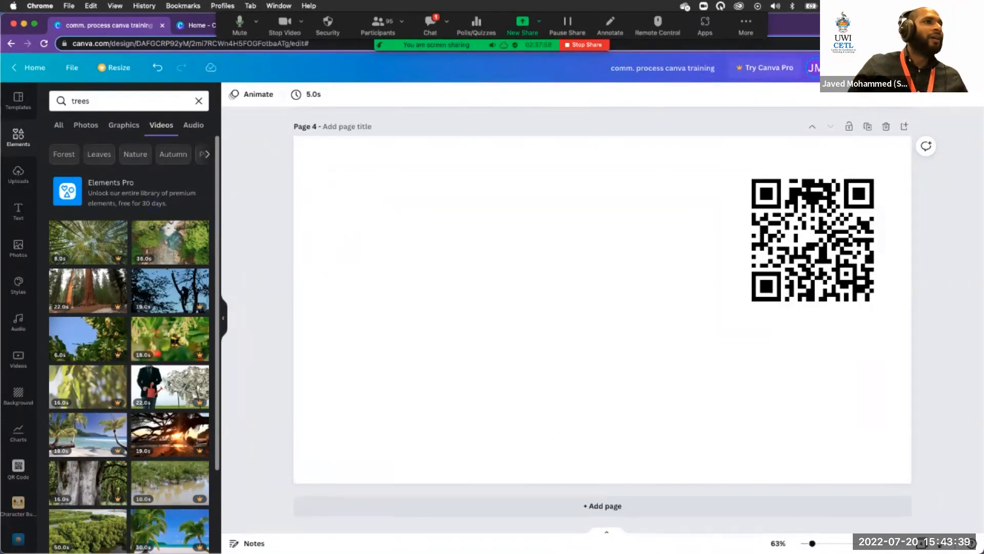
- Open the Photos library and look over the recently used, recommended and trending photos
{"action": "scroll", "coordinate": [21, 256], "scroll_direction": "down", "scroll_amount": 1}
{"action": "left_click", "coordinate": [26, 213]}
{"action": "scroll", "coordinate": [25, 212], "scroll_direction": "down", "scroll_amount": 1}
{"action": "scroll", "coordinate": [27, 214], "scroll_direction": "down", "scroll_amount": 2}
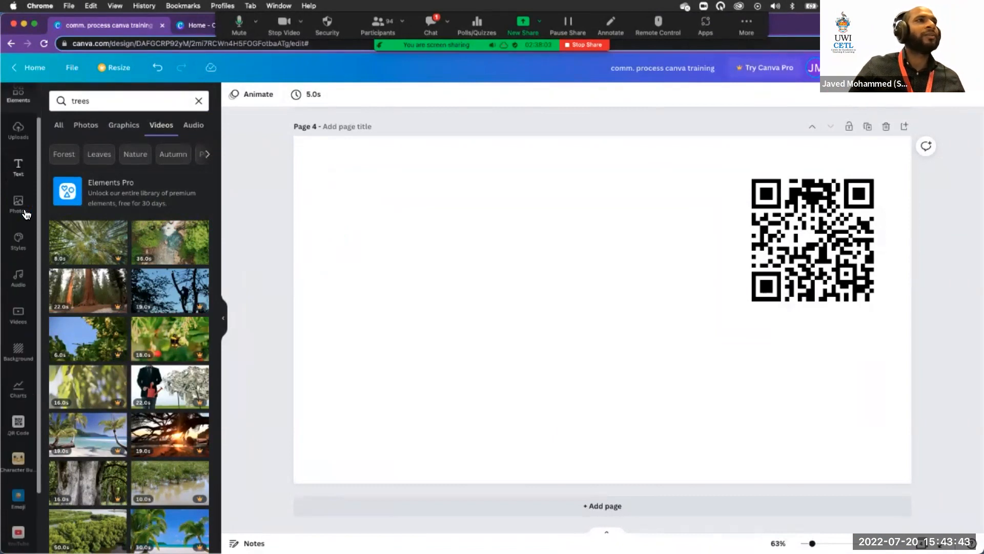
{"action": "left_click", "coordinate": [306, 288]}
{"action": "left_click", "coordinate": [23, 211]}
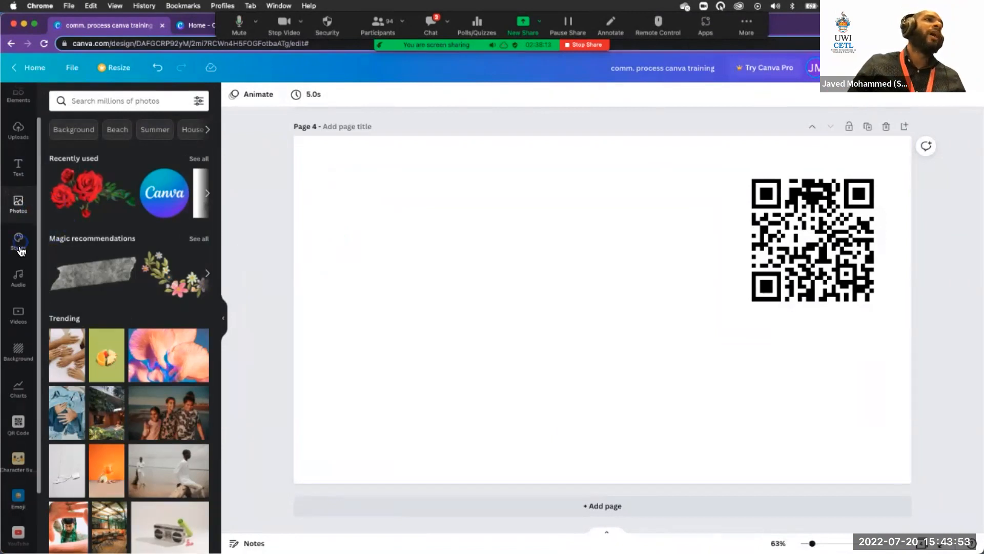
{"action": "scroll", "coordinate": [21, 231], "scroll_direction": "up", "scroll_amount": 2}
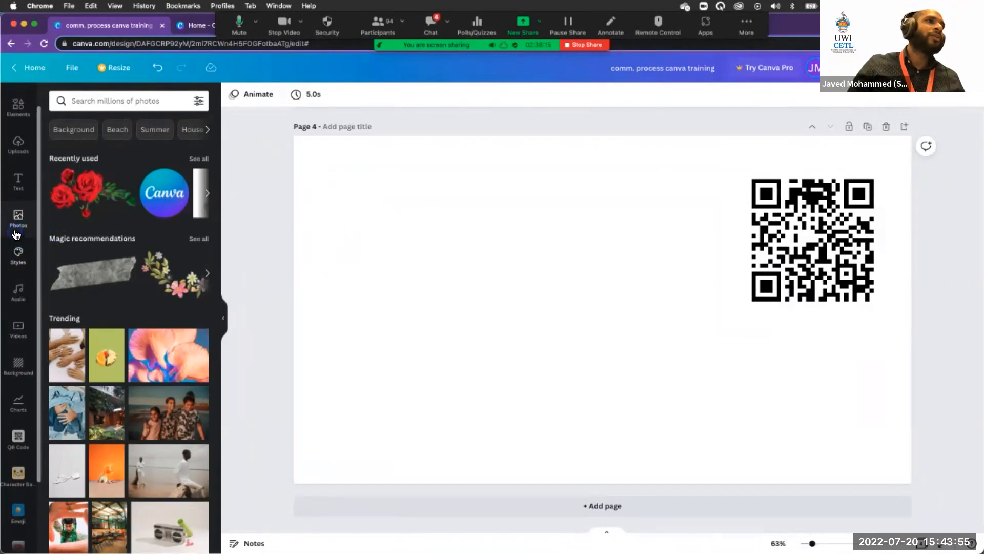
- Open the uploads and review the uploaded images, videos and audio recordings
{"action": "left_click", "coordinate": [18, 171]}
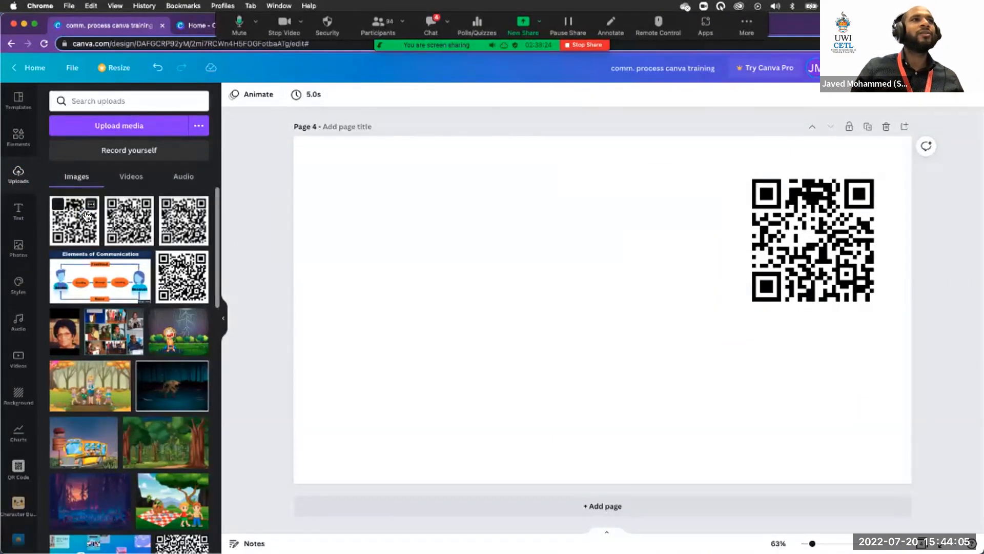
{"action": "left_click", "coordinate": [134, 179]}
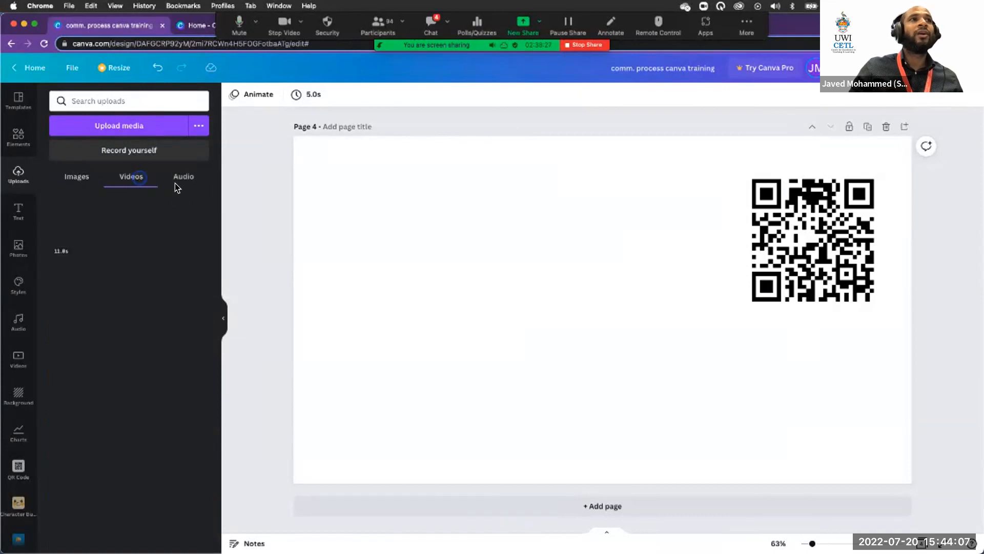
{"action": "left_click", "coordinate": [186, 177]}
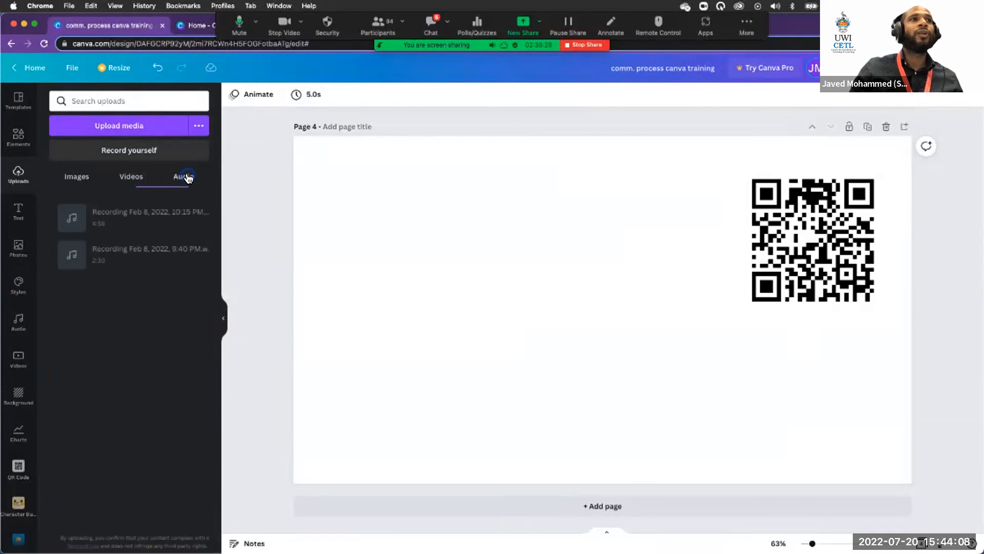
{"action": "left_click", "coordinate": [132, 177]}
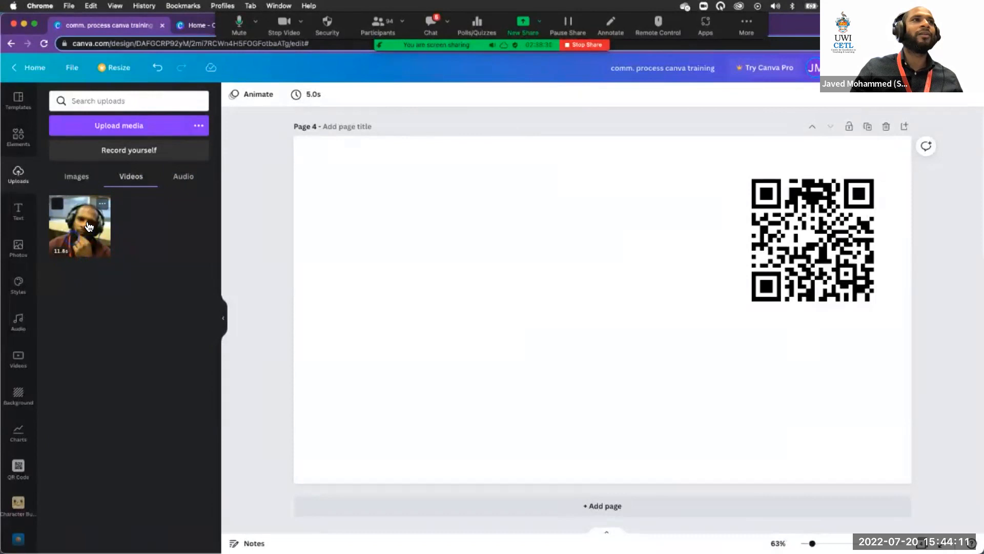
{"action": "left_click", "coordinate": [191, 177]}
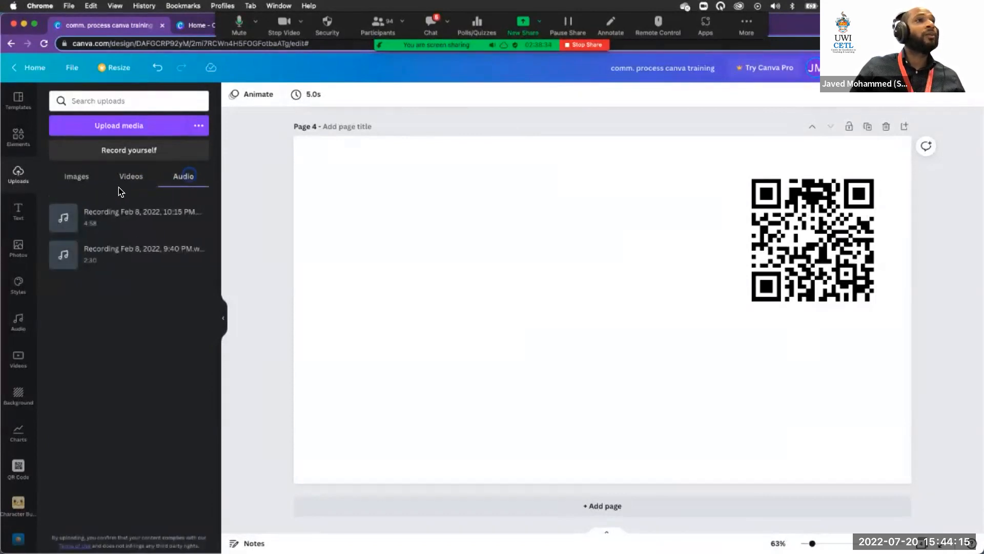
{"action": "left_click", "coordinate": [121, 259]}
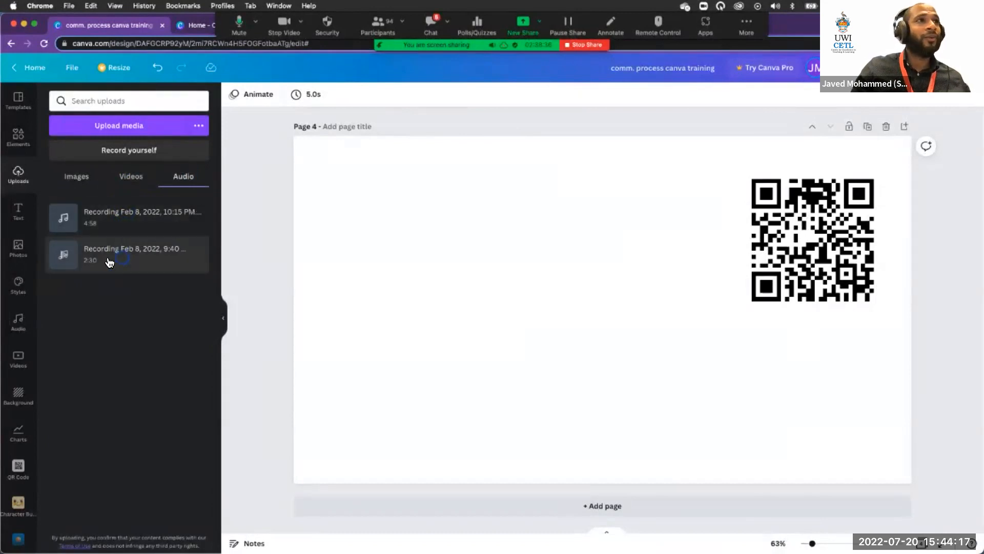
{"action": "left_click", "coordinate": [148, 220]}
{"action": "left_click", "coordinate": [126, 294]}
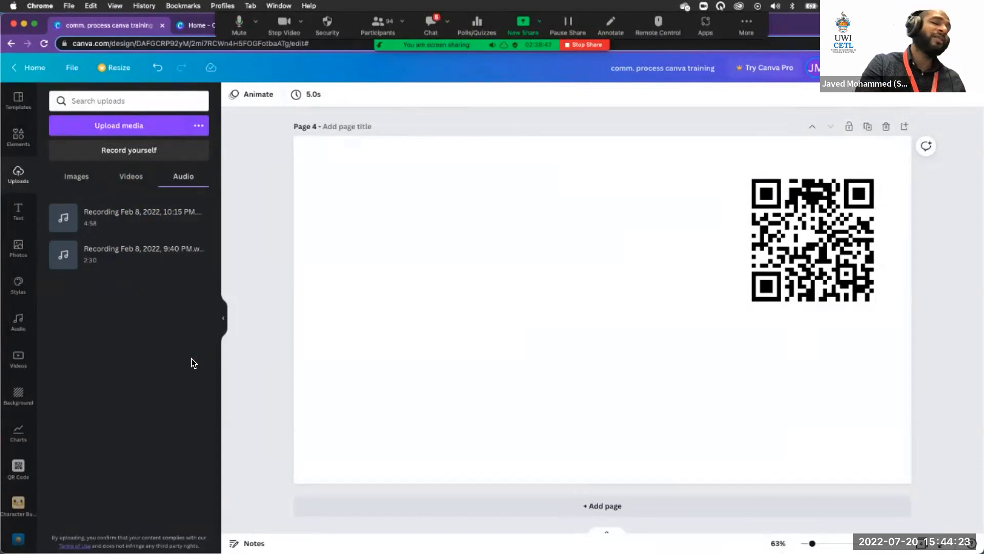
{"action": "left_click", "coordinate": [77, 176]}
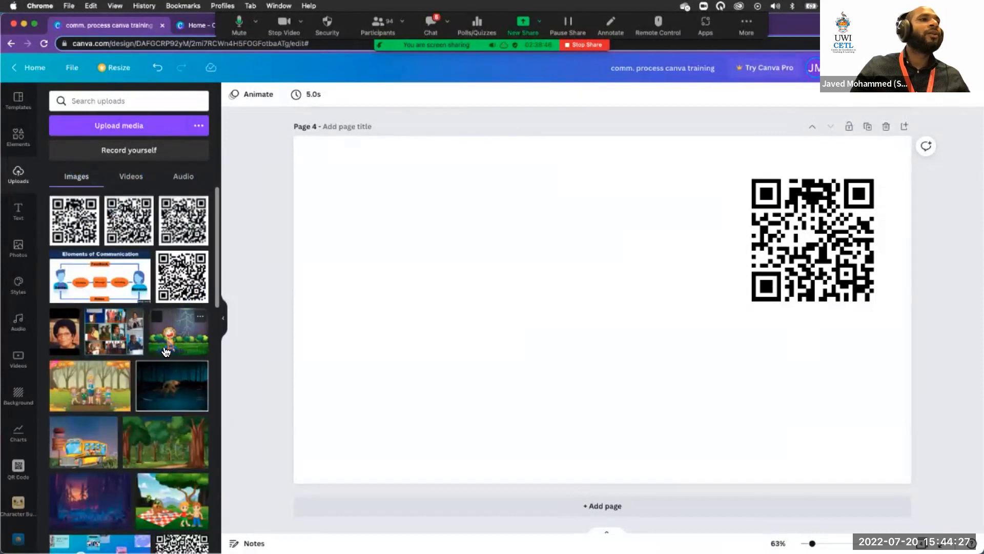
- Start a media upload, look through the files in the Downloads folder, and cancel without choosing a file
{"action": "scroll", "coordinate": [166, 352], "scroll_direction": "down", "scroll_amount": 3}
{"action": "scroll", "coordinate": [166, 351], "scroll_direction": "up", "scroll_amount": 3}
{"action": "left_click", "coordinate": [138, 127]}
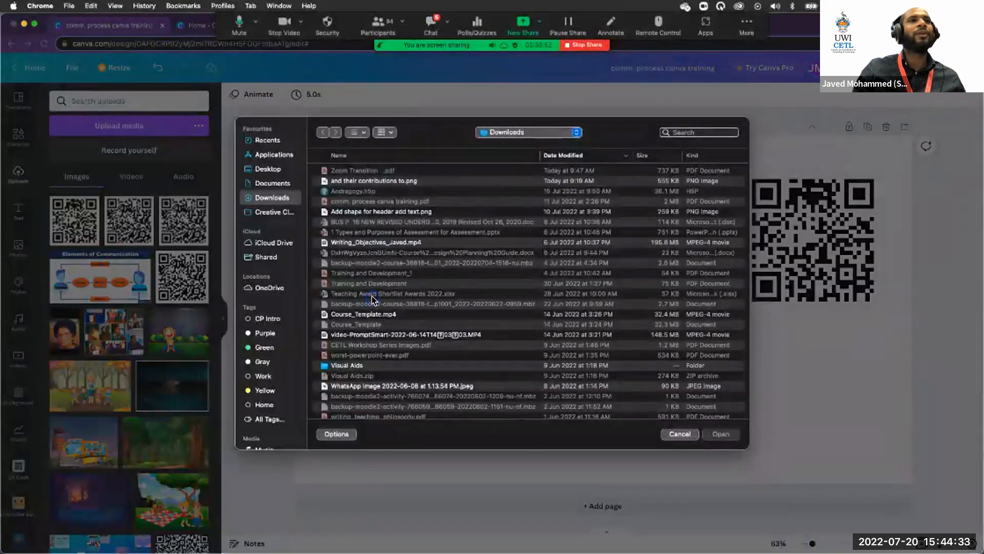
{"action": "scroll", "coordinate": [373, 300], "scroll_direction": "down", "scroll_amount": 10}
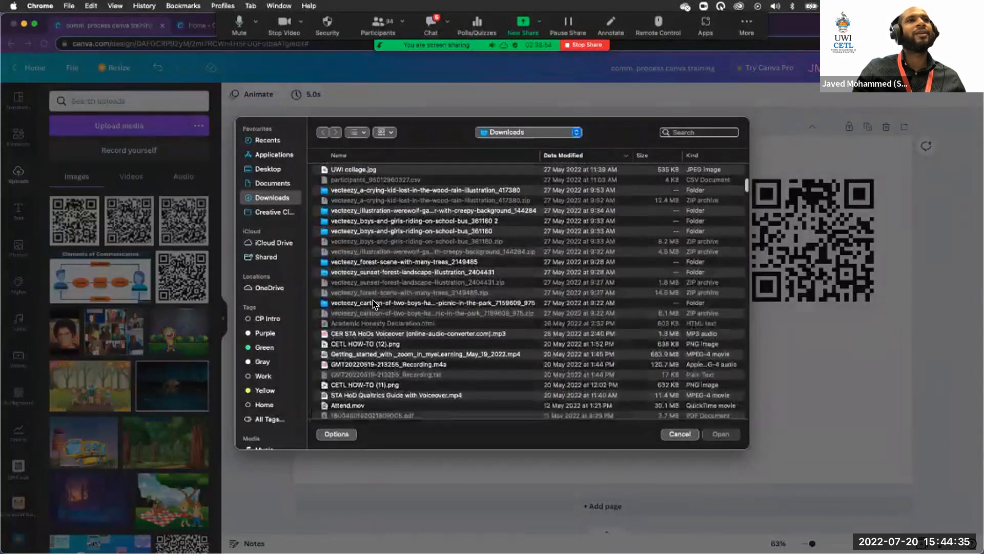
{"action": "scroll", "coordinate": [373, 301], "scroll_direction": "down", "scroll_amount": 10}
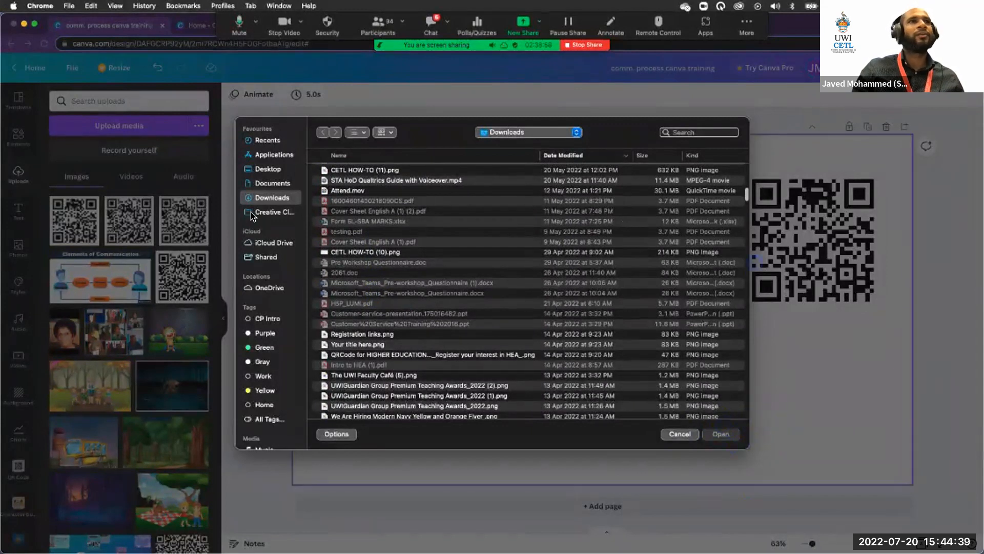
{"action": "left_click", "coordinate": [822, 338]}
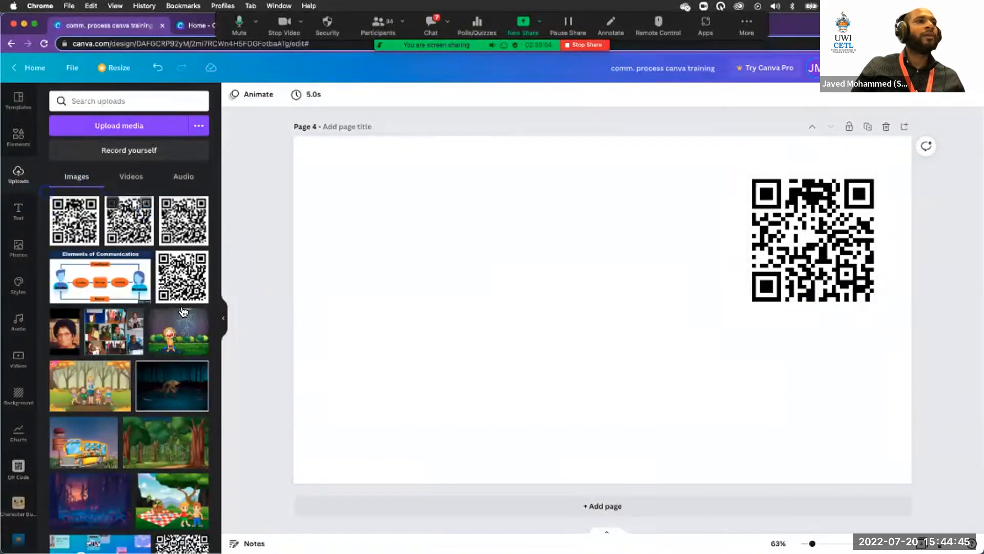
- Delete the QR code from page 4 and add the uploaded photo of the laptop on a study desk
{"action": "scroll", "coordinate": [183, 312], "scroll_direction": "down", "scroll_amount": 5}
{"action": "scroll", "coordinate": [183, 312], "scroll_direction": "down", "scroll_amount": 8}
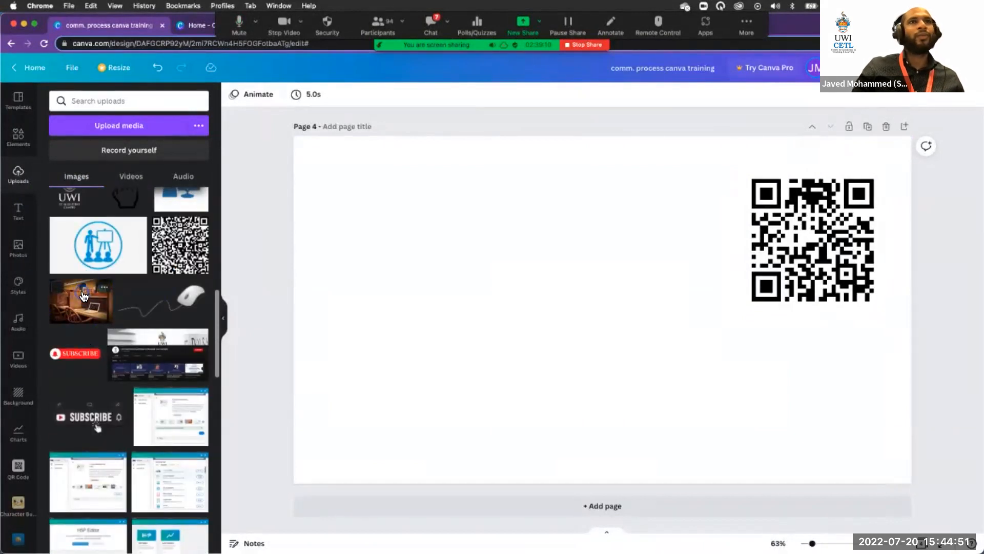
{"action": "left_click", "coordinate": [753, 181]}
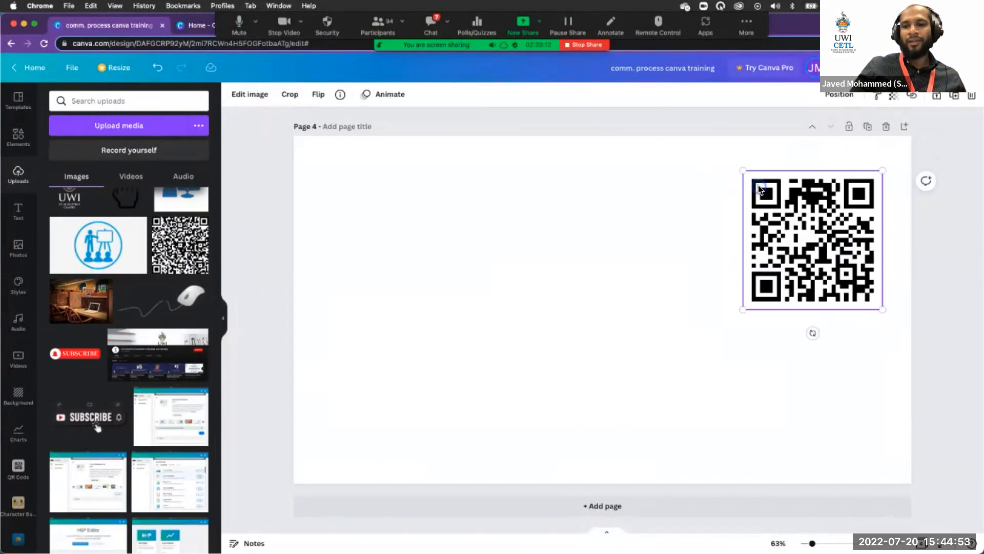
{"action": "key", "text": "Delete"}
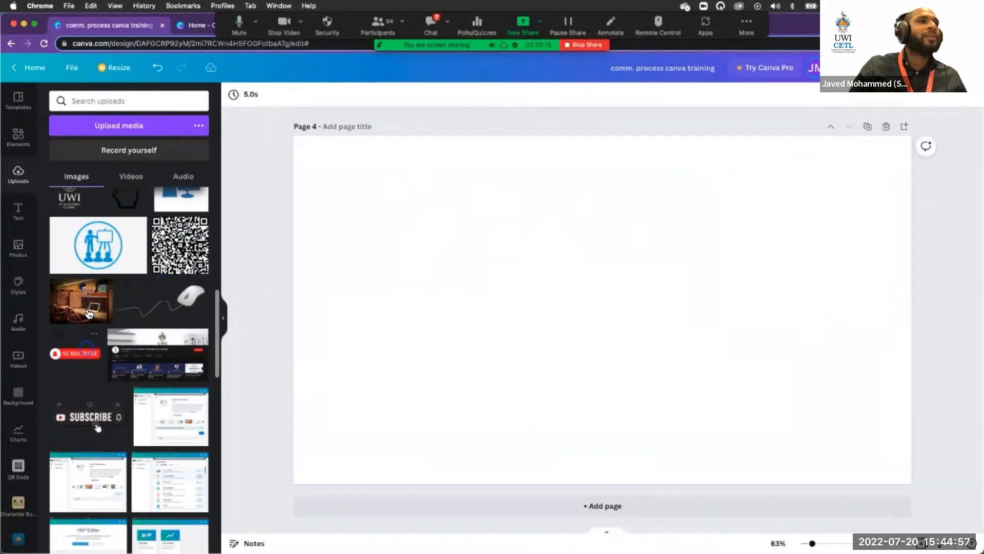
{"action": "left_click", "coordinate": [89, 314]}
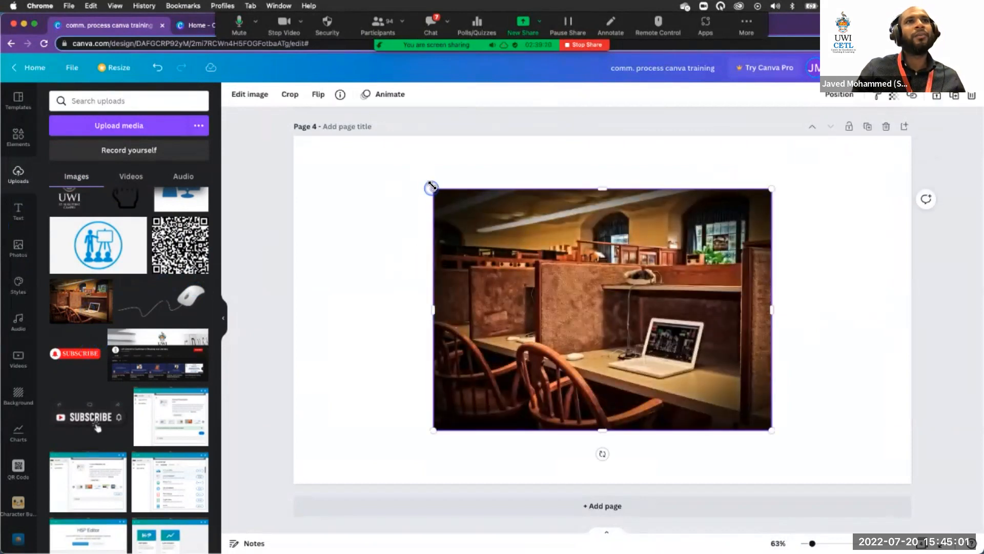
- Enlarge the laptop photo on page 4 from its upper-left corner
{"action": "left_click_drag", "start_coordinate": [433, 188], "coordinate": [571, 257]}
{"action": "left_click_drag", "start_coordinate": [414, 192], "coordinate": [400, 167]}
{"action": "left_click", "coordinate": [352, 211]}
{"action": "left_click", "coordinate": [488, 201]}
- Open the image editing options for the laptop photo and look over the adjustments, filters, tools and mockups
{"action": "left_click", "coordinate": [245, 95]}
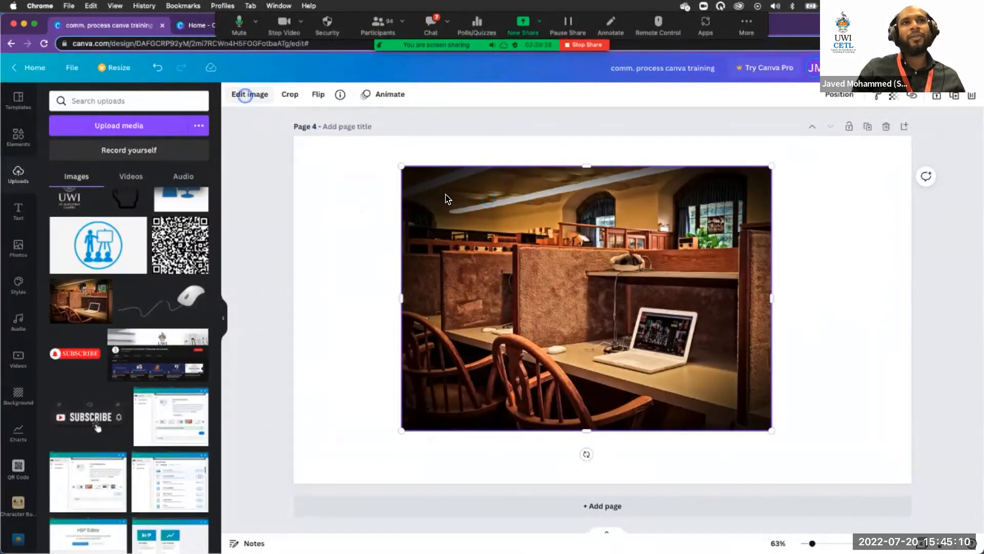
{"action": "left_click", "coordinate": [245, 99]}
{"action": "scroll", "coordinate": [155, 166], "scroll_direction": "down", "scroll_amount": 2}
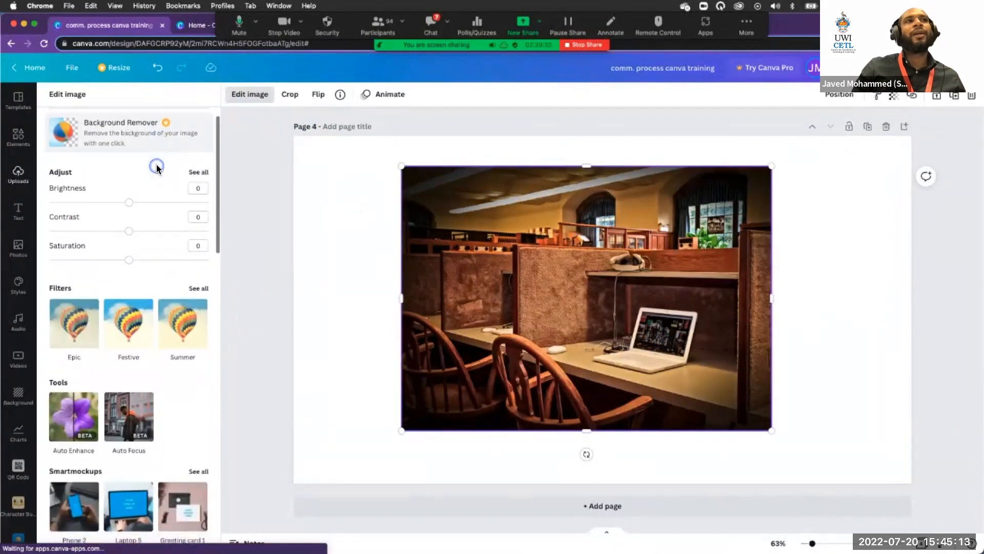
{"action": "scroll", "coordinate": [156, 168], "scroll_direction": "up", "scroll_amount": 2}
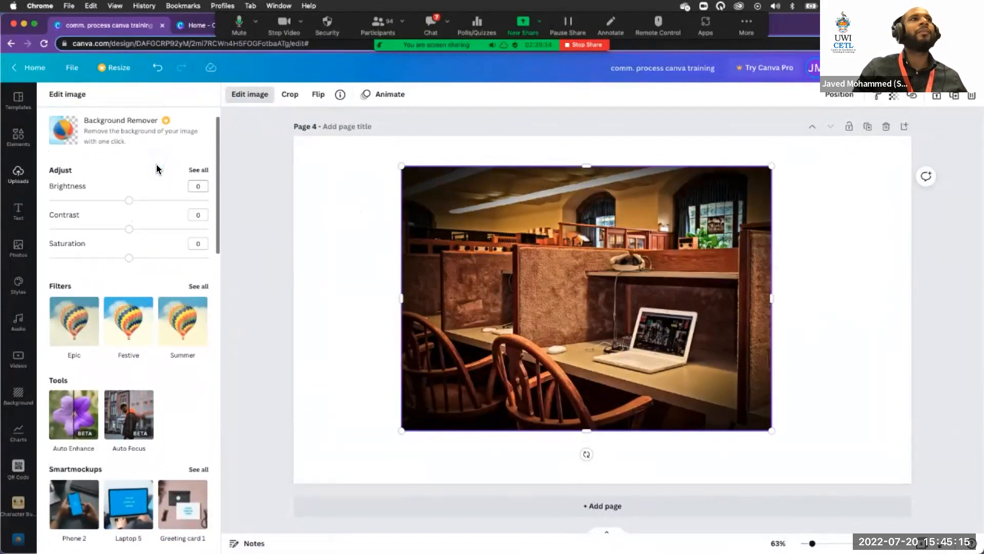
{"action": "scroll", "coordinate": [158, 169], "scroll_direction": "down", "scroll_amount": 1}
{"action": "scroll", "coordinate": [156, 168], "scroll_direction": "down", "scroll_amount": 3}
- Browse the filters and apply Greyscale to the laptop photo
{"action": "left_click", "coordinate": [51, 221]}
{"action": "left_click", "coordinate": [59, 234]}
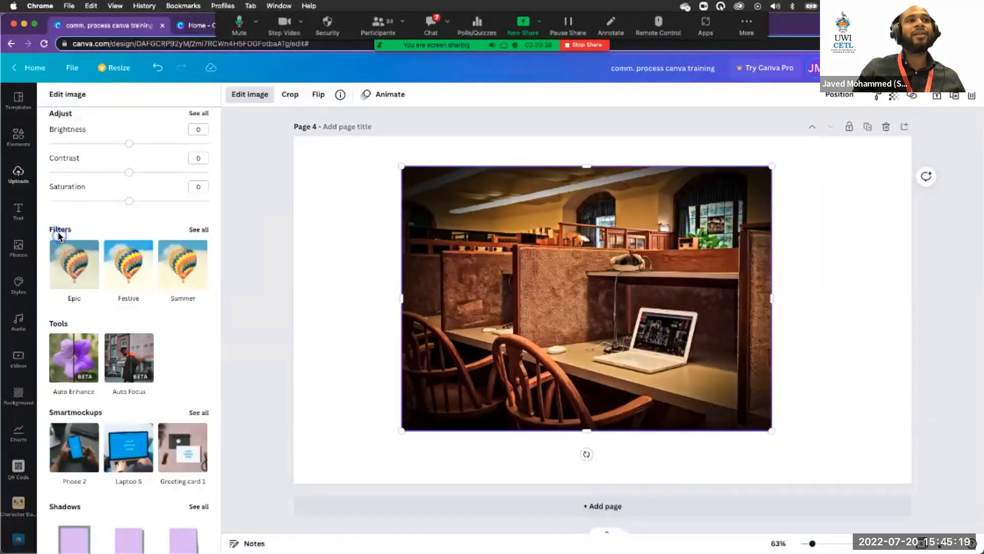
{"action": "scroll", "coordinate": [143, 254], "scroll_direction": "right", "scroll_amount": 5}
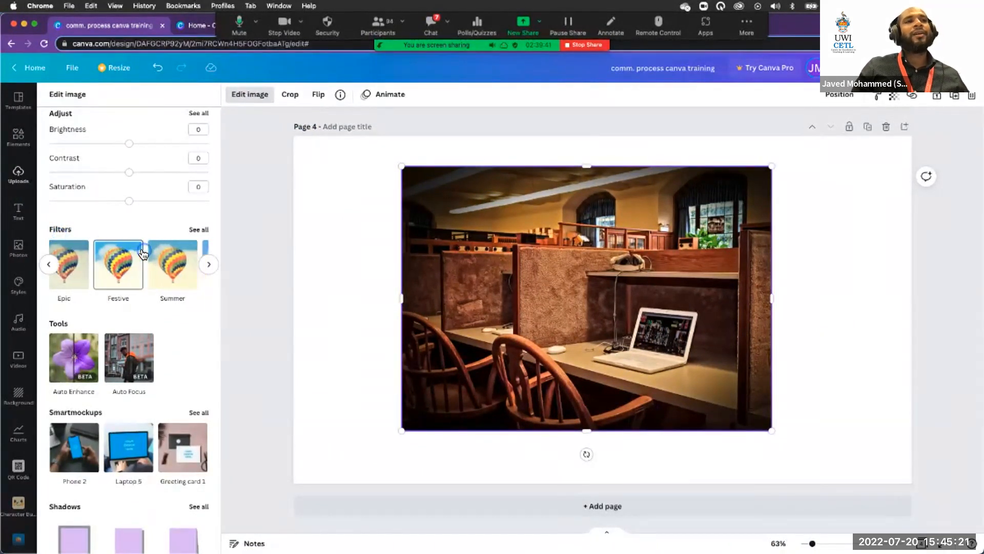
{"action": "scroll", "coordinate": [144, 254], "scroll_direction": "right", "scroll_amount": 8}
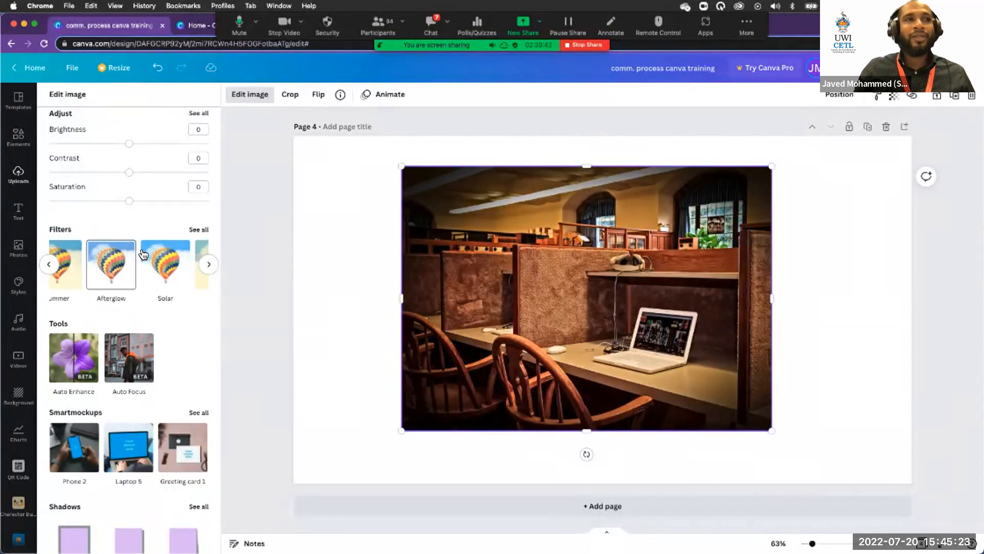
{"action": "scroll", "coordinate": [145, 255], "scroll_direction": "right", "scroll_amount": 8}
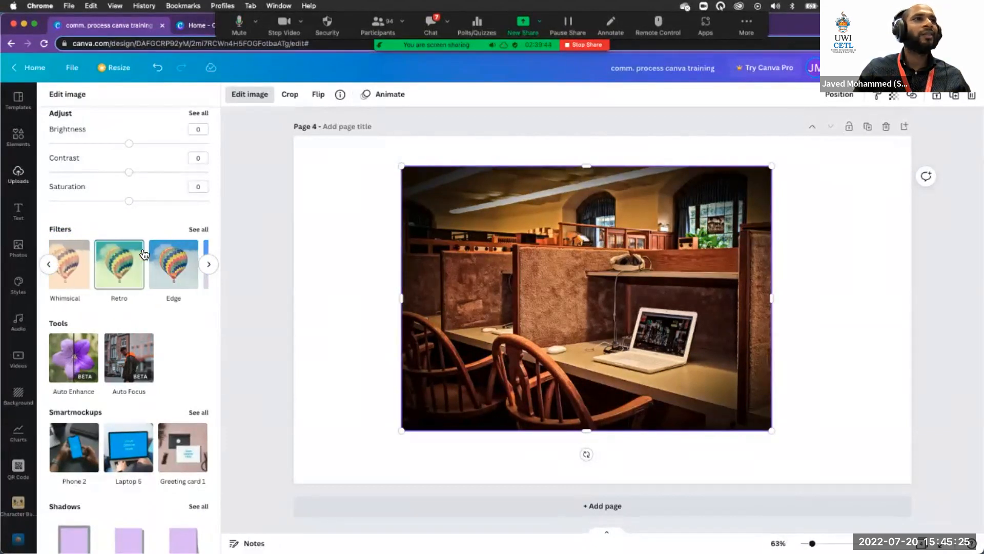
{"action": "left_click", "coordinate": [148, 286]}
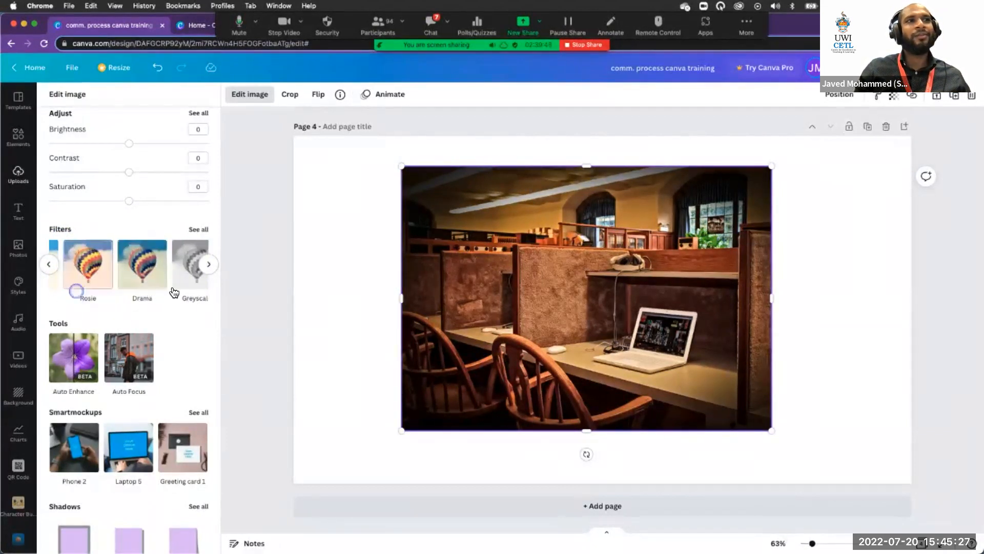
{"action": "left_click", "coordinate": [189, 278]}
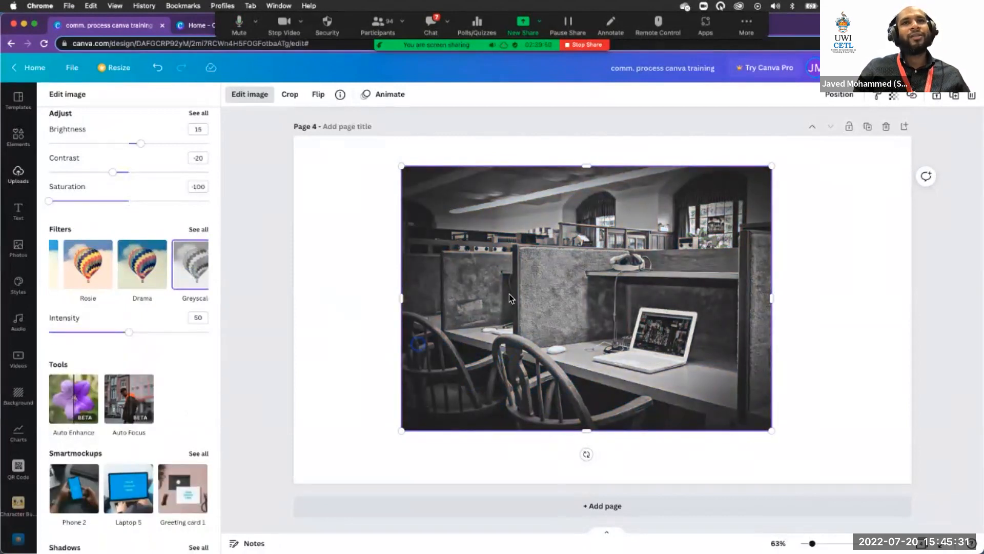
- Try different strengths of the Greyscale filter and set its intensity to 75
{"action": "left_click_drag", "start_coordinate": [129, 332], "coordinate": [208, 337]}
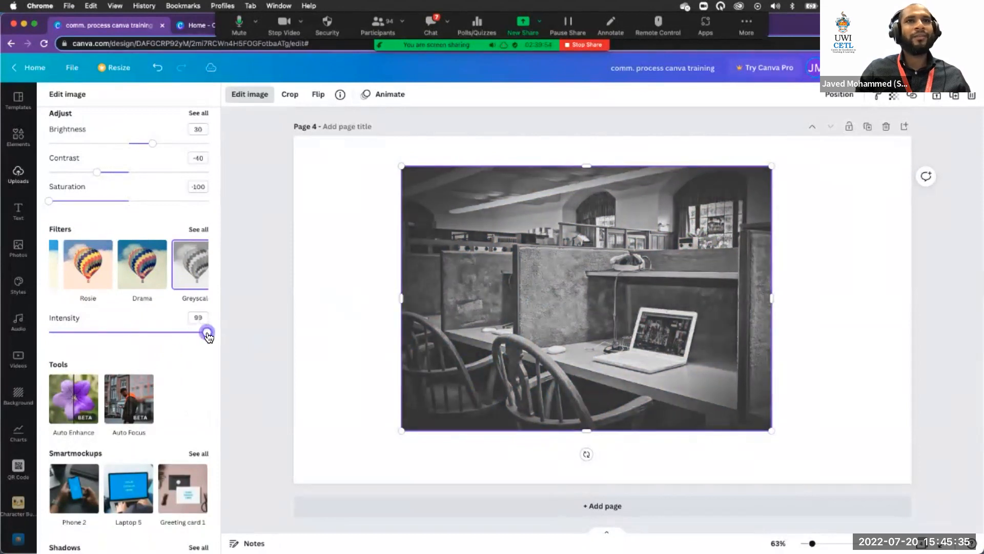
{"action": "left_click_drag", "start_coordinate": [101, 332], "coordinate": [169, 333]}
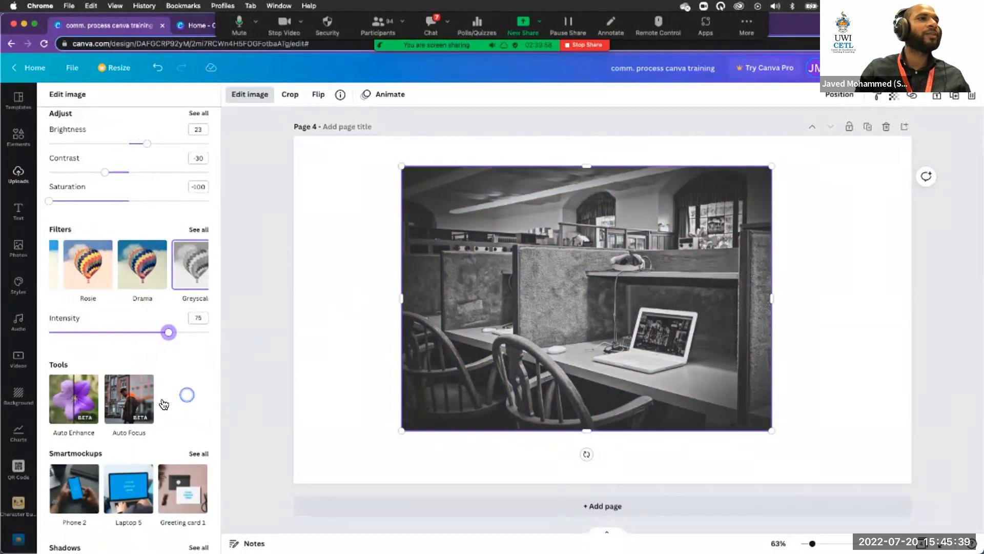
{"action": "scroll", "coordinate": [163, 404], "scroll_direction": "down", "scroll_amount": 2}
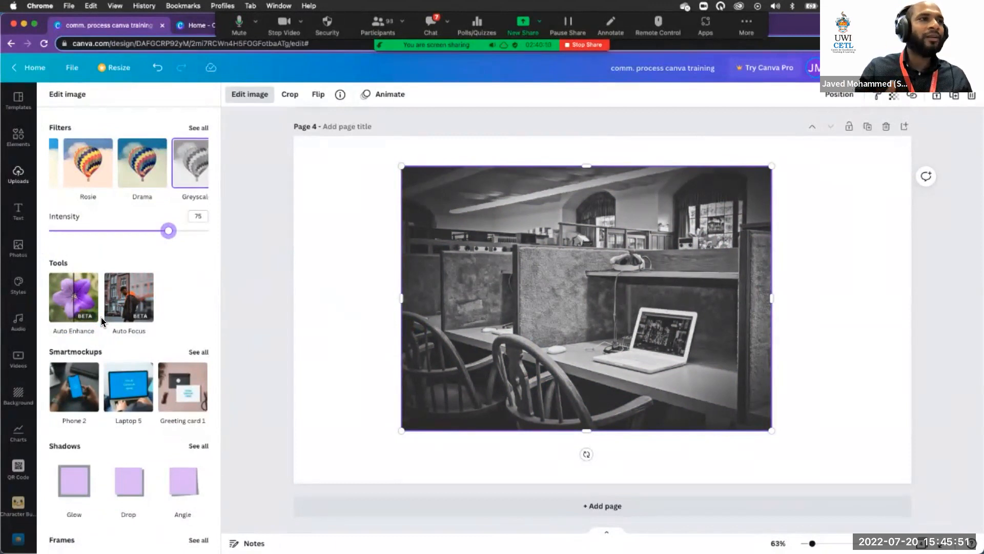
- Auto-enhance the laptop photo on page 4 and set the enhancement intensity to 57
{"action": "left_click", "coordinate": [72, 308]}
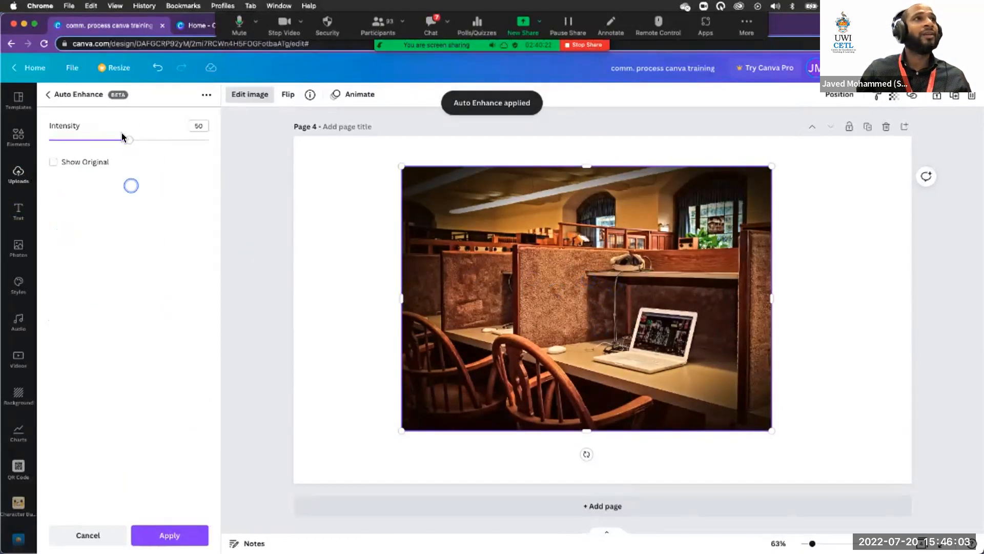
{"action": "left_click", "coordinate": [176, 140]}
{"action": "left_click_drag", "start_coordinate": [177, 140], "coordinate": [140, 155]}
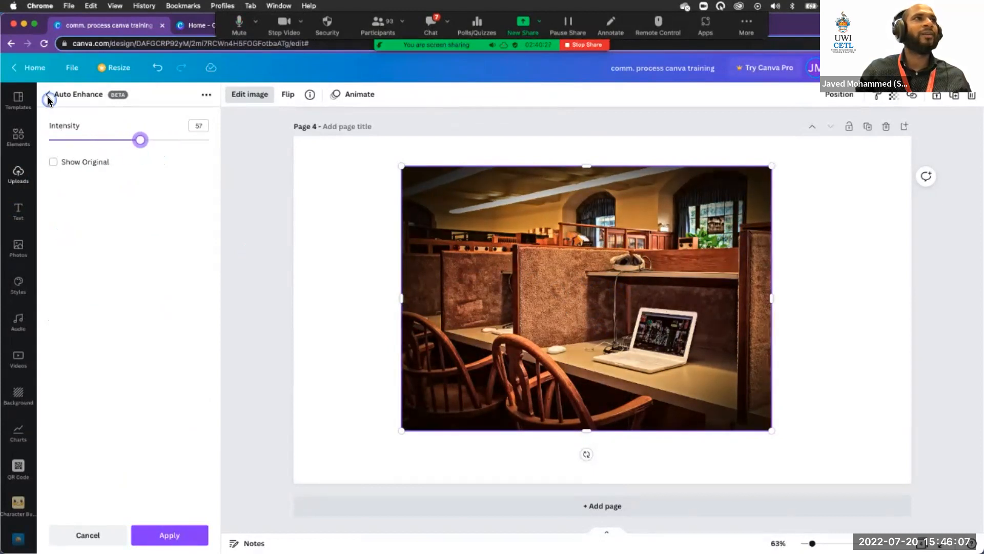
{"action": "left_click", "coordinate": [48, 95]}
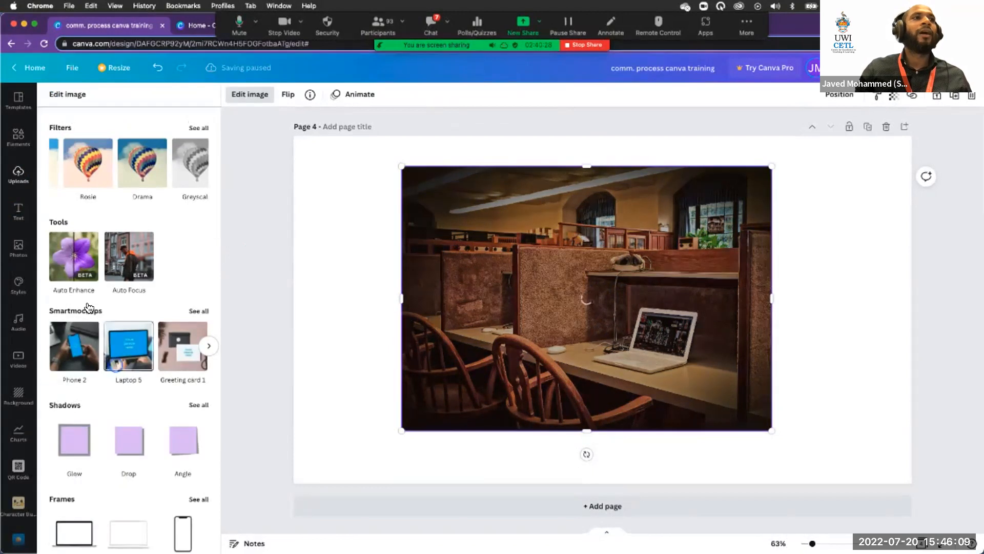
- Add a Glow shadow to the laptop photo and open the shadow's settings
{"action": "scroll", "coordinate": [85, 303], "scroll_direction": "down", "scroll_amount": 3}
{"action": "left_click", "coordinate": [76, 286]}
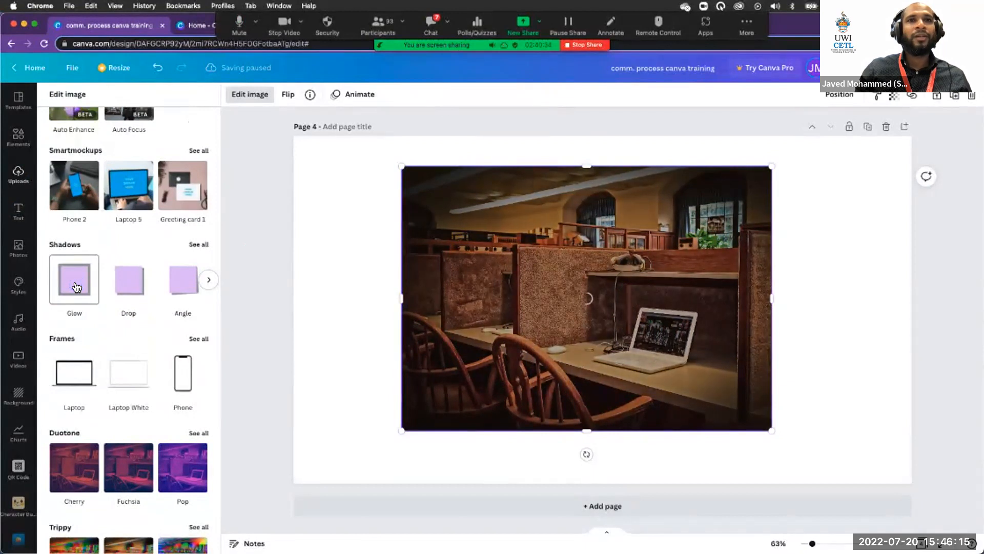
{"action": "left_click", "coordinate": [128, 286]}
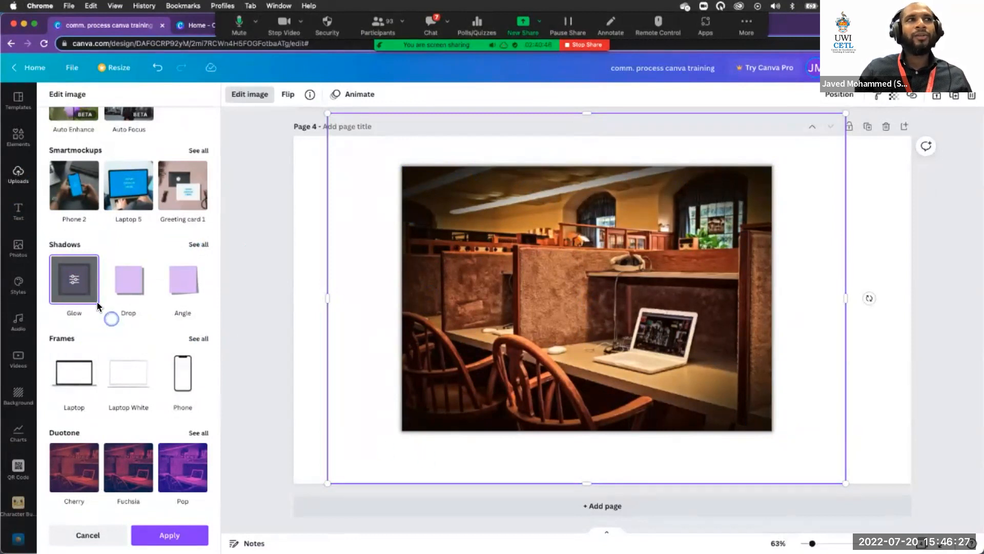
{"action": "left_click", "coordinate": [75, 279]}
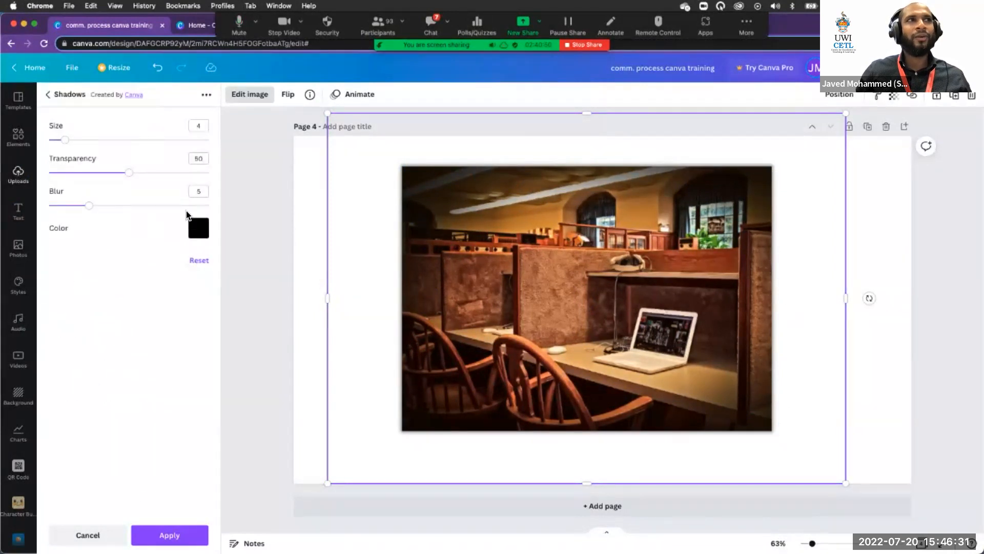
{"action": "left_click", "coordinate": [51, 94]}
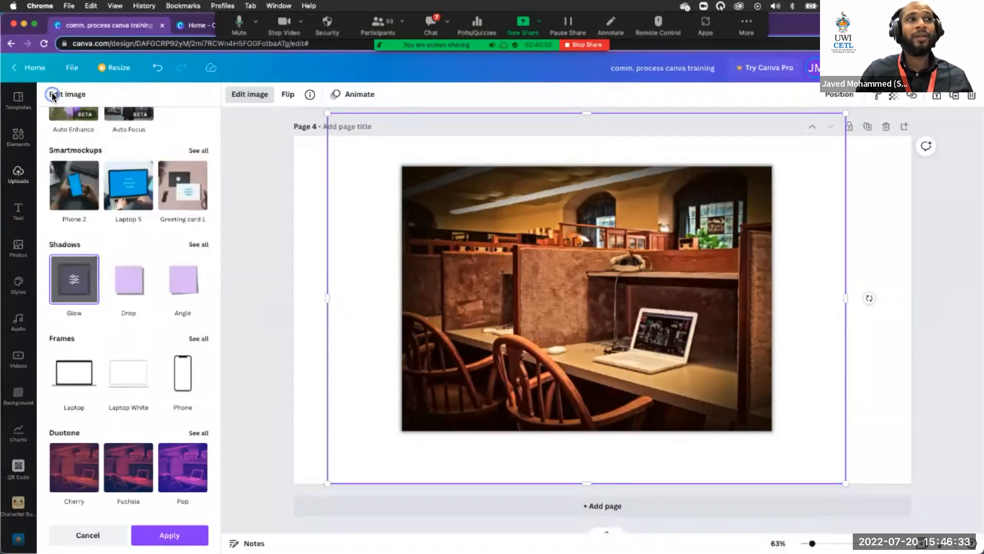
{"action": "left_click", "coordinate": [75, 280]}
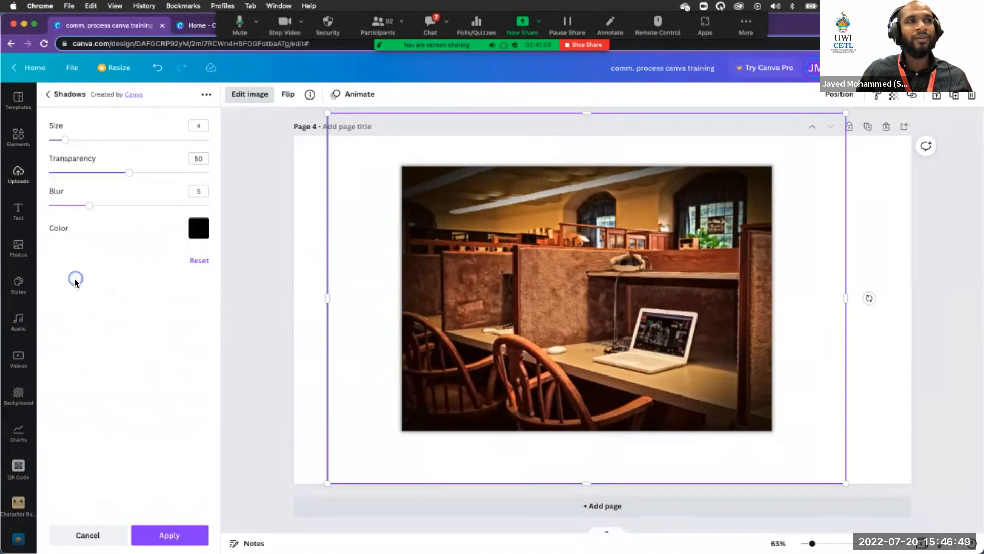
- Set the Glow shadow's size to 33 and transparency to 28, and increase its blur
{"action": "left_click_drag", "start_coordinate": [65, 139], "coordinate": [182, 153]}
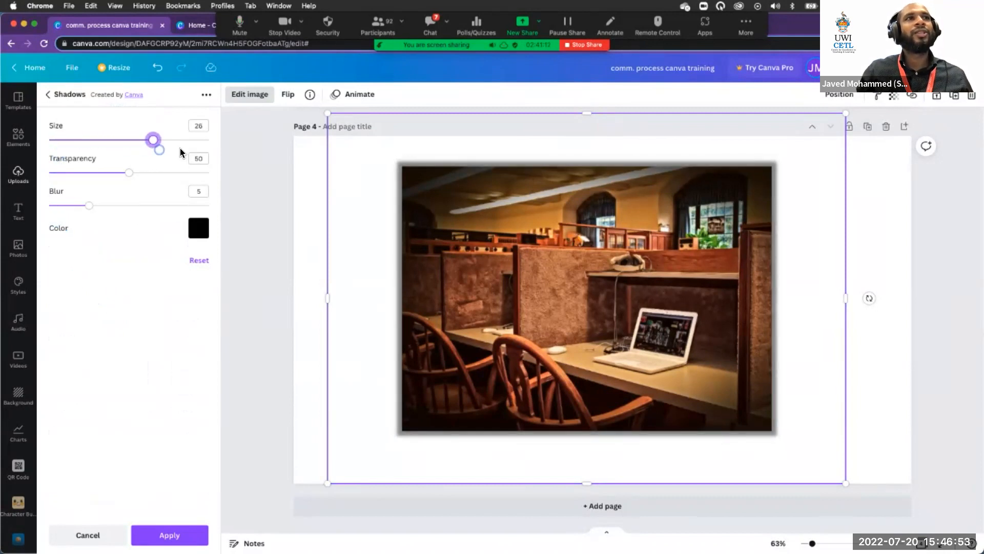
{"action": "left_click", "coordinate": [95, 173]}
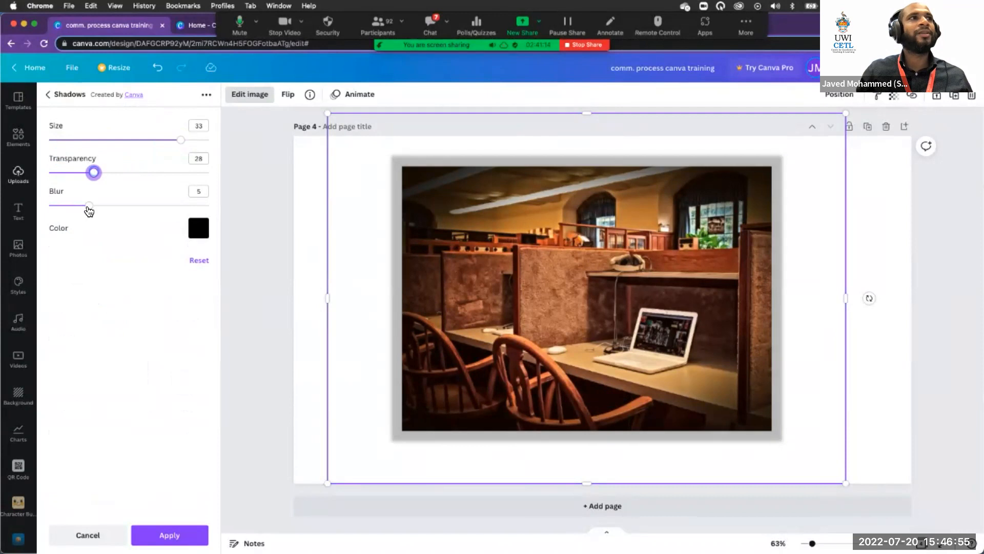
{"action": "left_click", "coordinate": [168, 207]}
{"action": "left_click", "coordinate": [50, 97]}
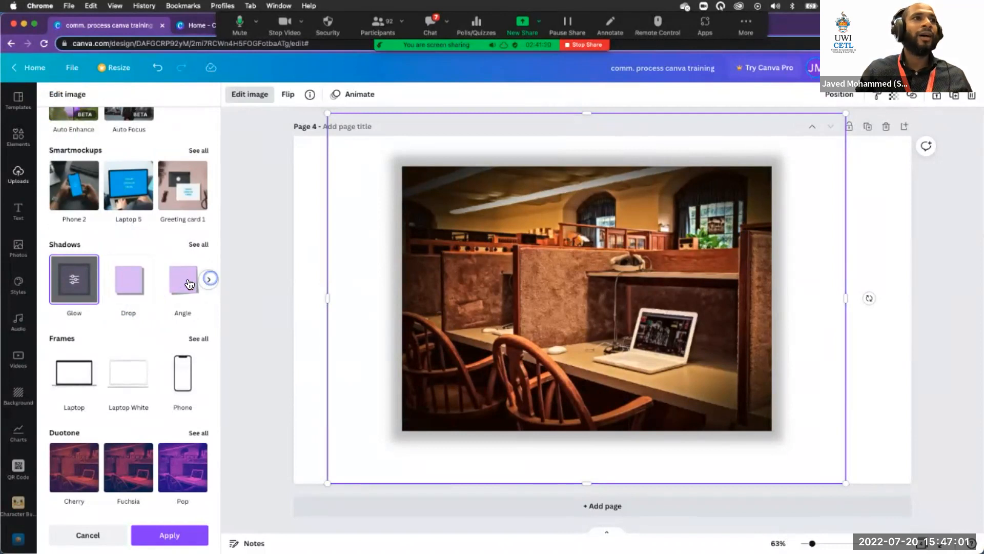
- Place the laptop photo inside the black Laptop frame
{"action": "scroll", "coordinate": [77, 390], "scroll_direction": "down", "scroll_amount": 2}
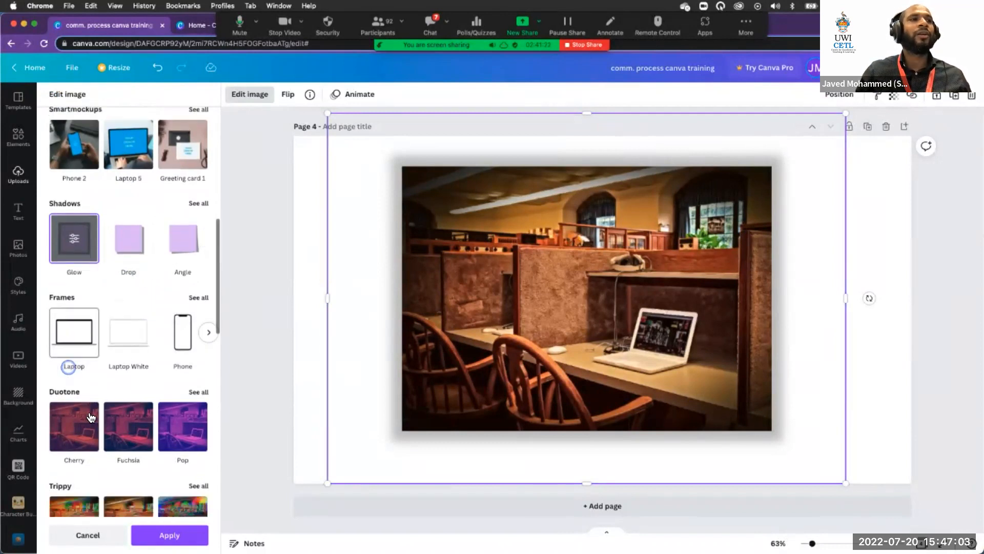
{"action": "scroll", "coordinate": [91, 416], "scroll_direction": "down", "scroll_amount": 1}
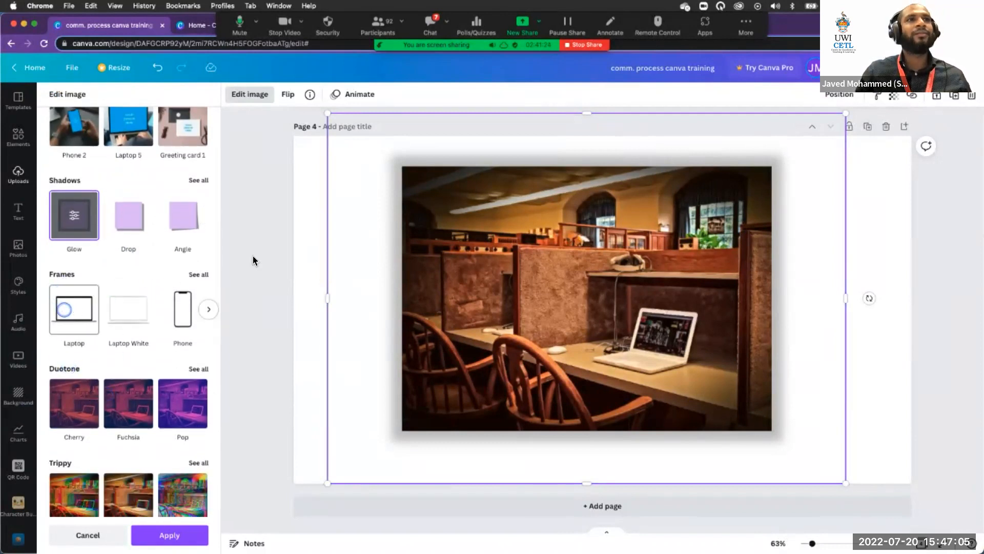
{"action": "left_click", "coordinate": [18, 175]}
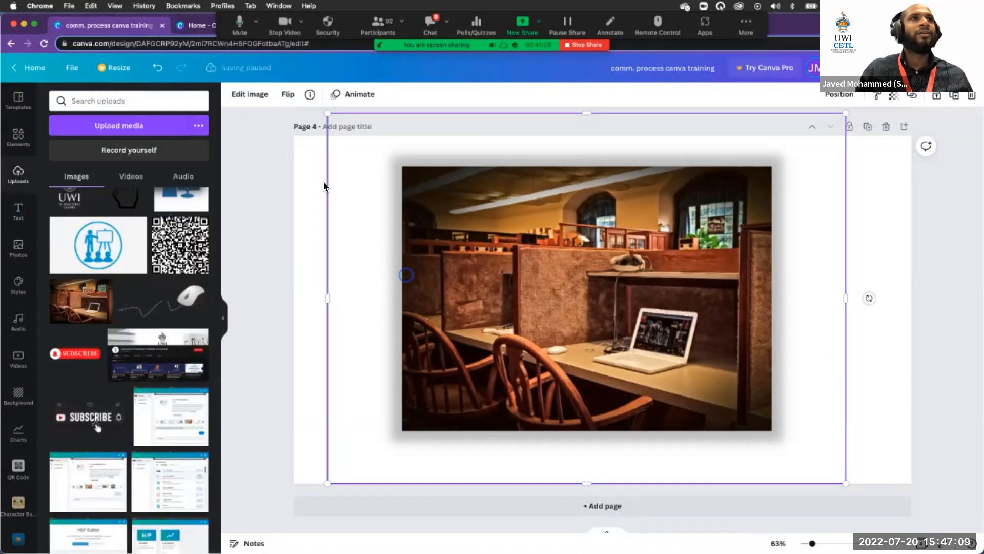
{"action": "left_click", "coordinate": [245, 94]}
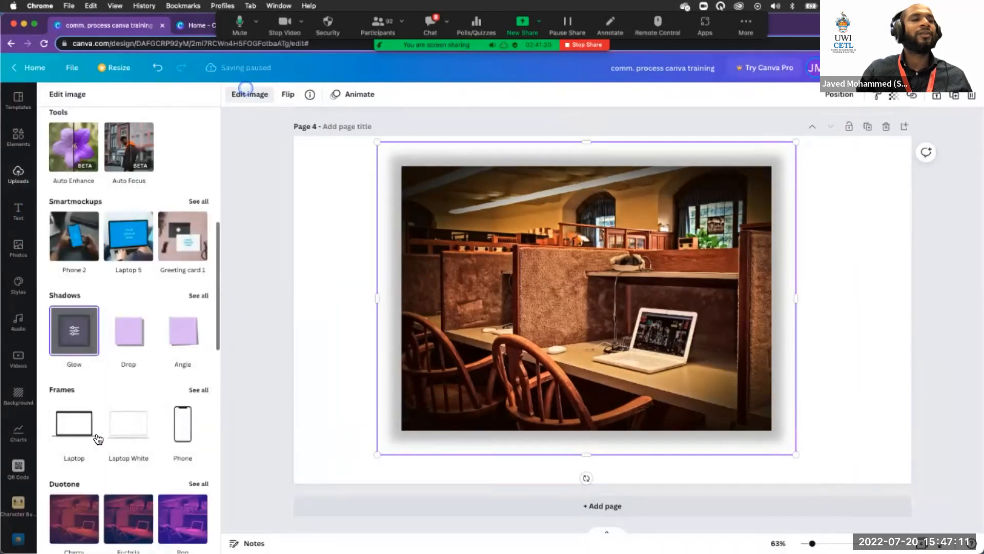
{"action": "left_click", "coordinate": [81, 434]}
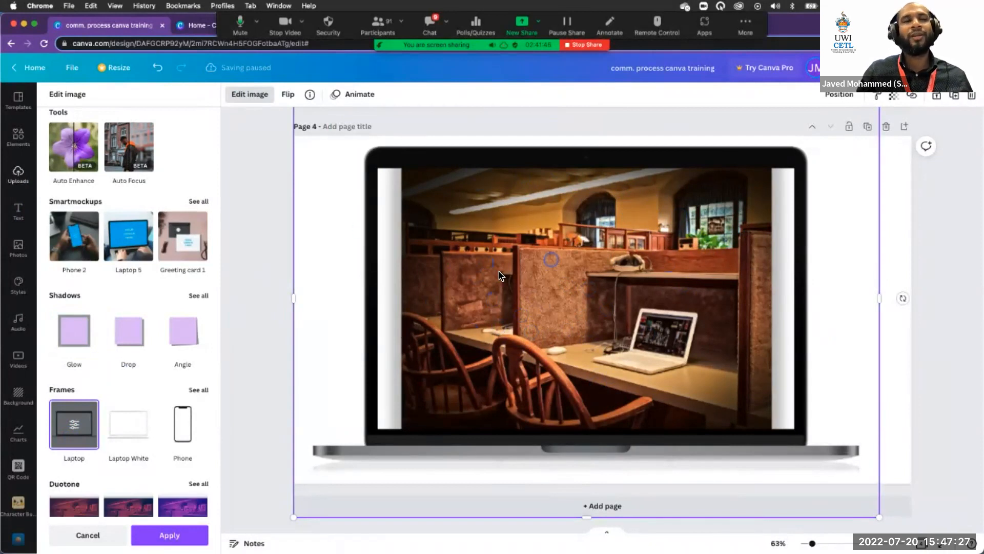
- Delete the framed laptop photo from page 4
{"action": "scroll", "coordinate": [137, 392], "scroll_direction": "down", "scroll_amount": 6}
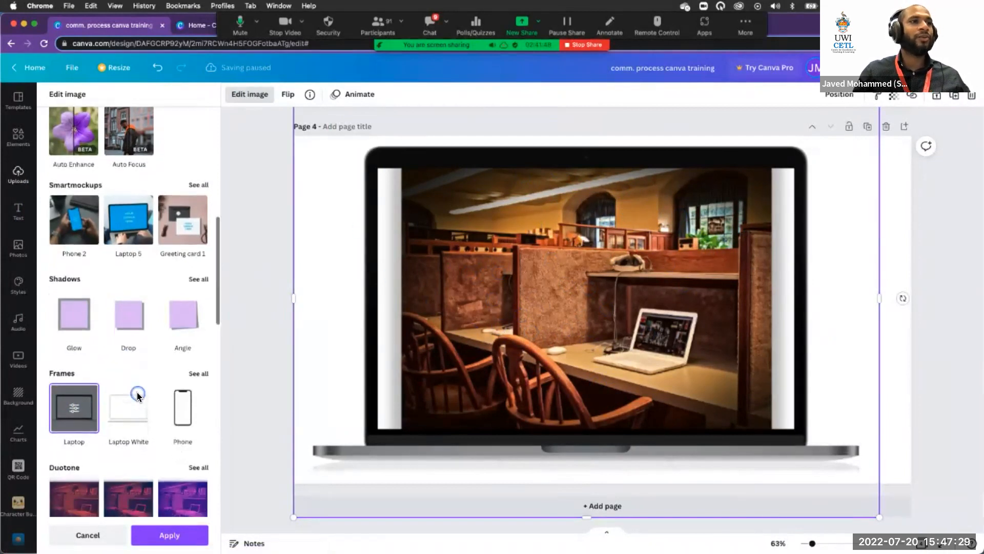
{"action": "scroll", "coordinate": [137, 392], "scroll_direction": "up", "scroll_amount": 8}
{"action": "left_click", "coordinate": [248, 202]}
{"action": "left_click", "coordinate": [462, 207]}
{"action": "left_click", "coordinate": [472, 218]}
{"action": "key", "text": "Delete"}
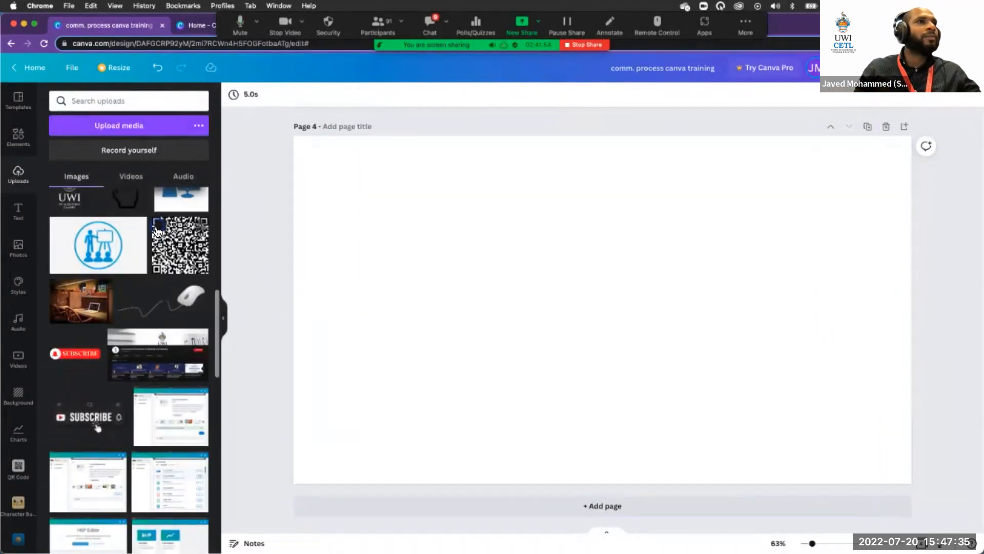
- Find the uploaded picture of the thinking man with blue gears and add it to page 4
{"action": "scroll", "coordinate": [157, 232], "scroll_direction": "up", "scroll_amount": 5}
{"action": "scroll", "coordinate": [157, 231], "scroll_direction": "up", "scroll_amount": 7}
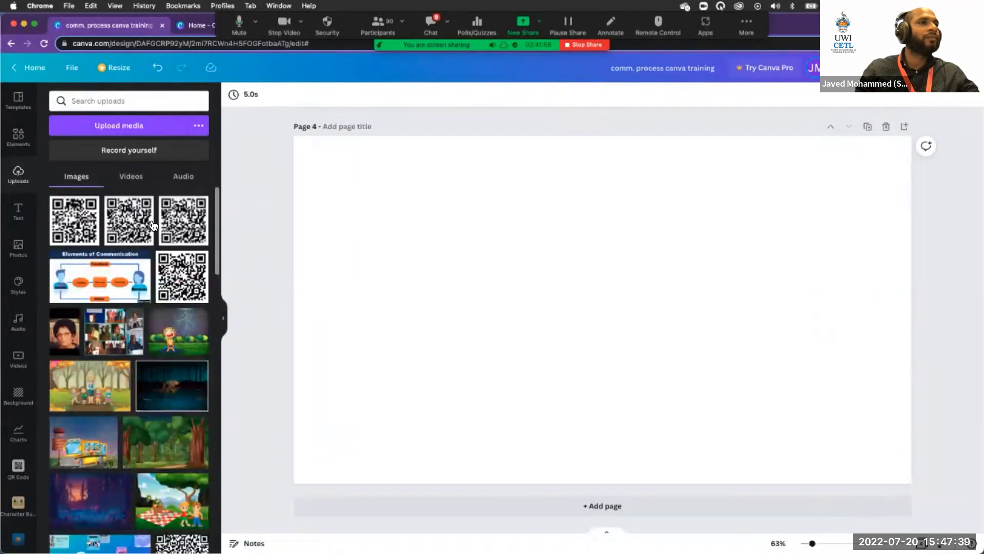
{"action": "scroll", "coordinate": [154, 225], "scroll_direction": "down", "scroll_amount": 3}
{"action": "scroll", "coordinate": [146, 200], "scroll_direction": "down", "scroll_amount": 10}
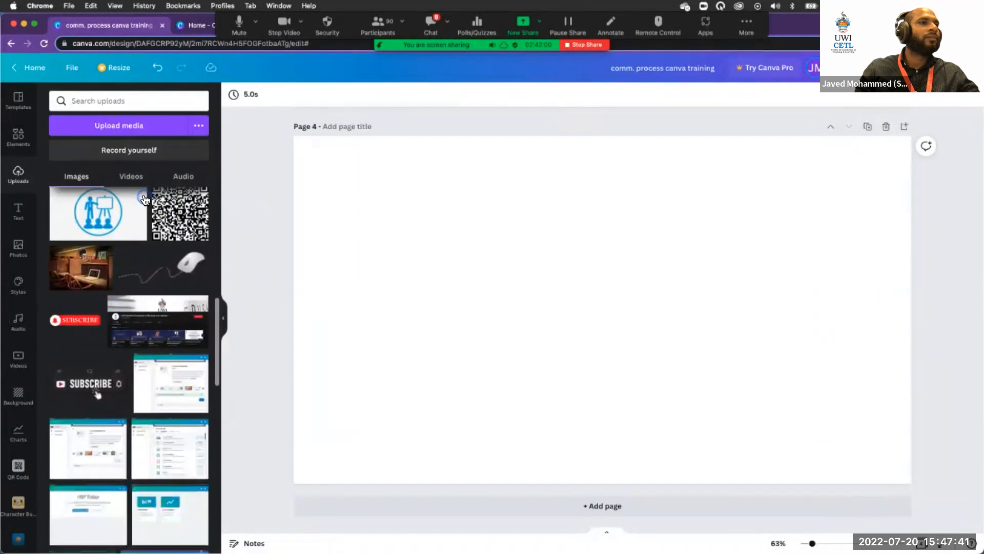
{"action": "scroll", "coordinate": [101, 308], "scroll_direction": "down", "scroll_amount": 1}
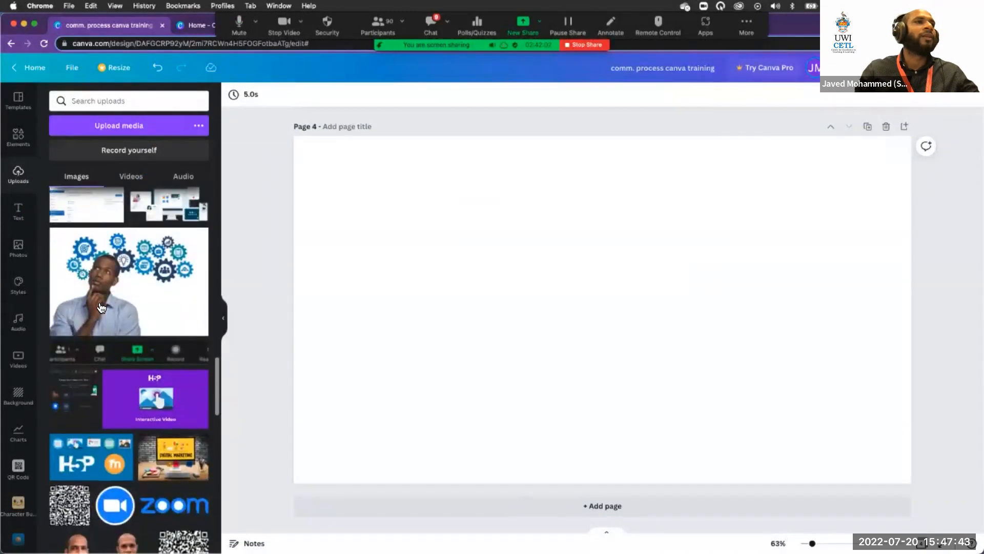
{"action": "left_click", "coordinate": [100, 302]}
{"action": "left_click", "coordinate": [339, 263]}
{"action": "left_click", "coordinate": [555, 263]}
{"action": "left_click", "coordinate": [315, 143]}
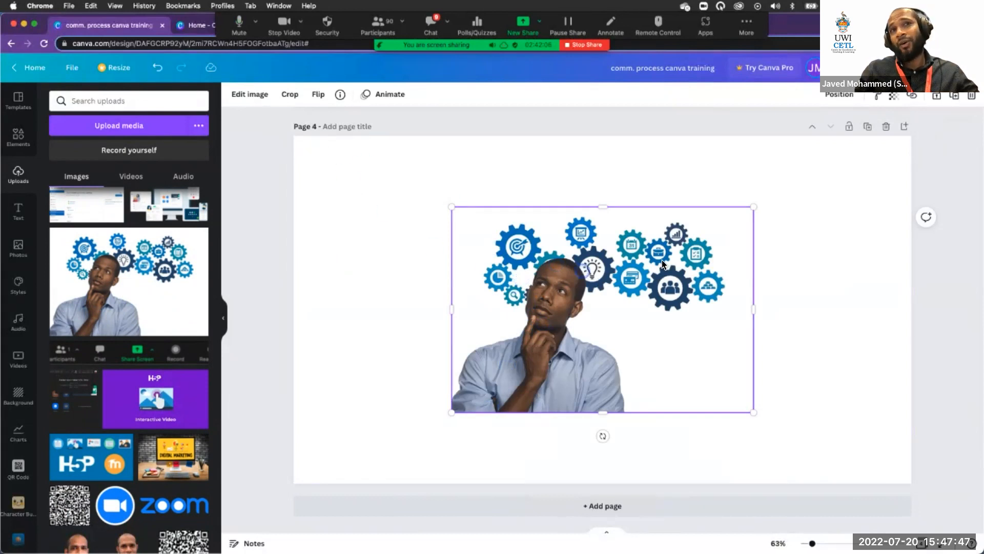
- Crop the picture on page 4 from its right side, keeping only the man and the gears above him
{"action": "left_click", "coordinate": [290, 95]}
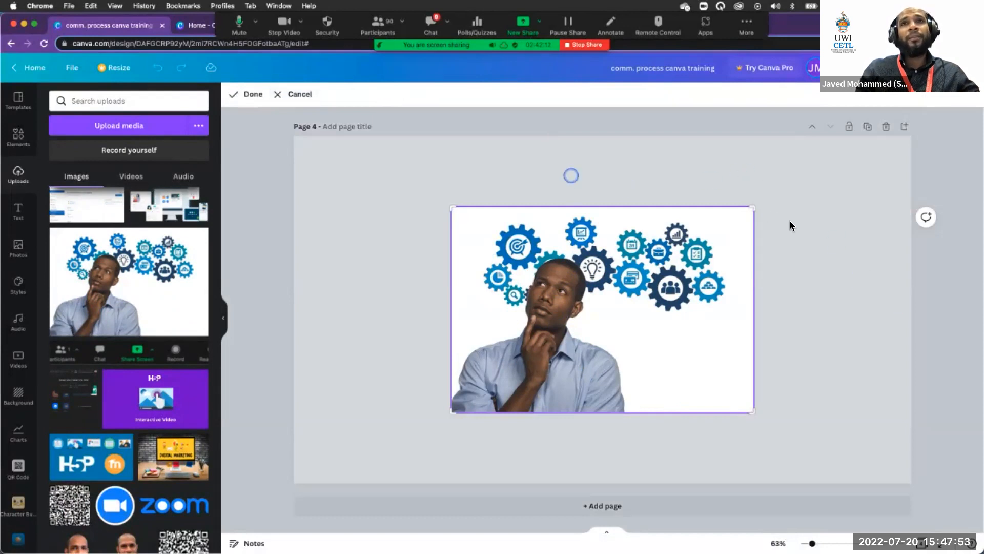
{"action": "left_click_drag", "start_coordinate": [754, 206], "coordinate": [626, 205]}
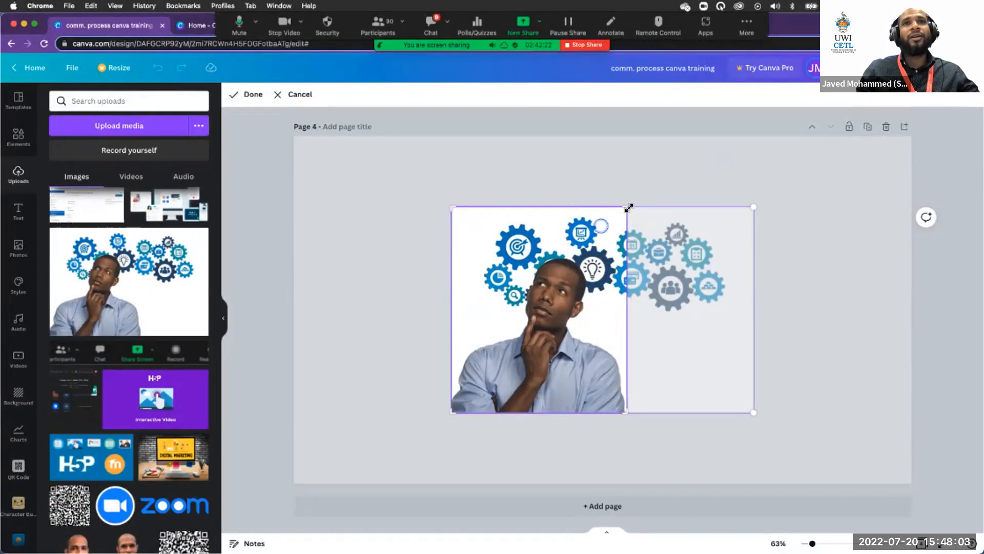
{"action": "left_click", "coordinate": [881, 290]}
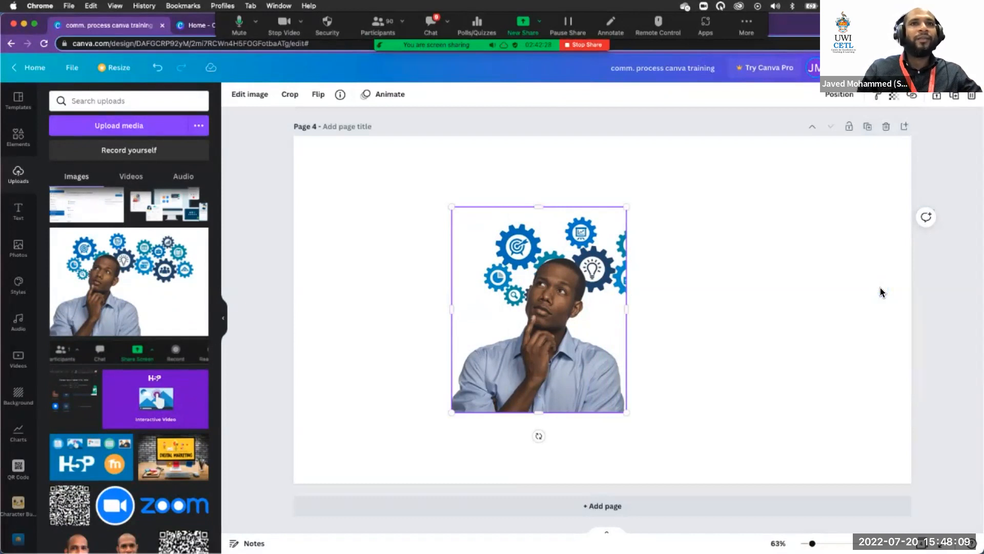
- Open the photo animations for the cropped picture and look over the Basic, Scale and Exaggerate groups
{"action": "left_click", "coordinate": [390, 98]}
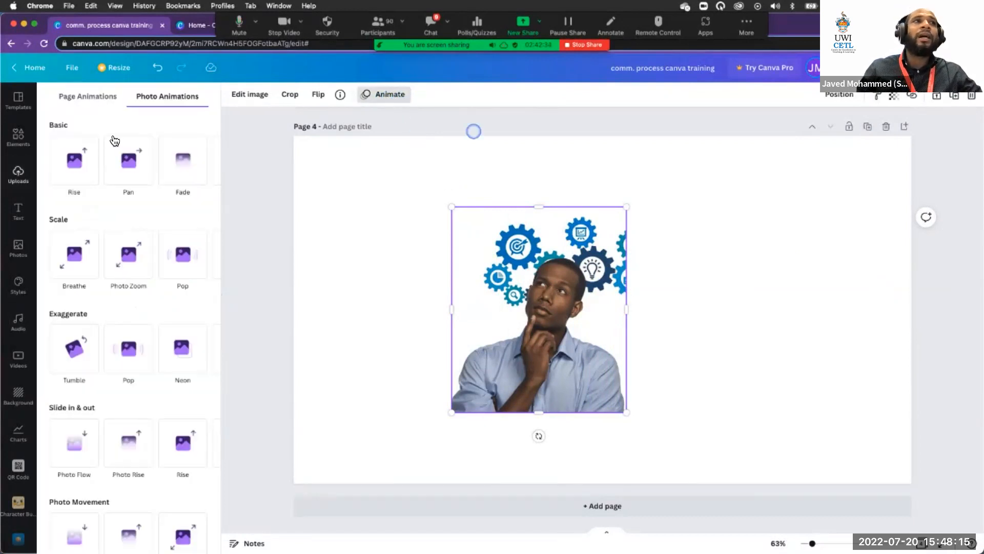
{"action": "left_click", "coordinate": [81, 164]}
{"action": "left_click", "coordinate": [117, 166]}
{"action": "left_click", "coordinate": [207, 160]}
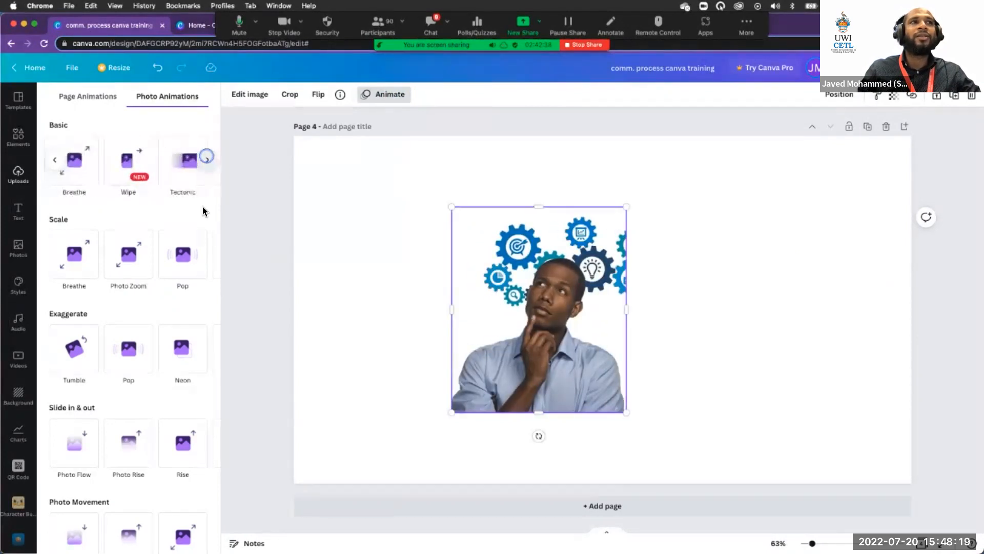
{"action": "left_click", "coordinate": [184, 252]}
{"action": "scroll", "coordinate": [182, 250], "scroll_direction": "down", "scroll_amount": 1}
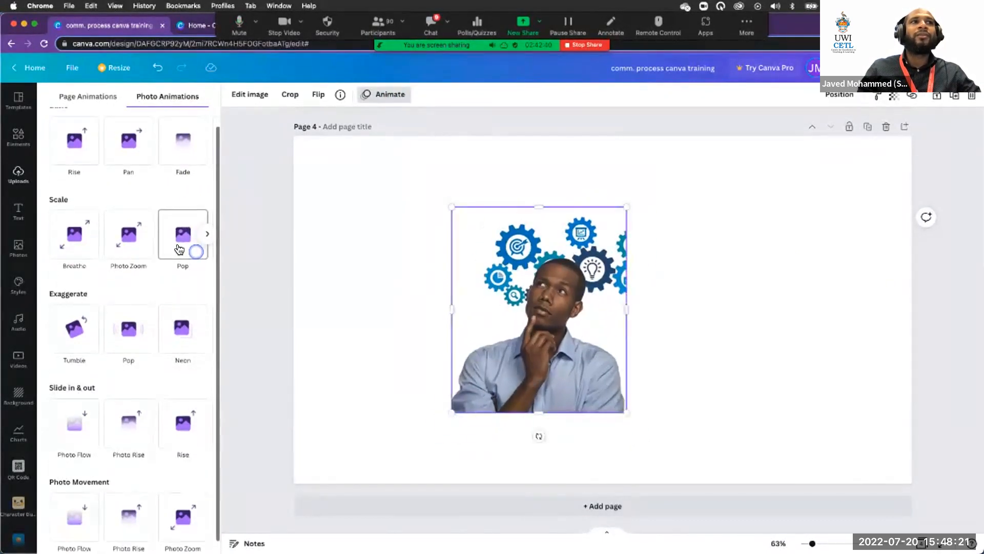
{"action": "left_click", "coordinate": [78, 332]}
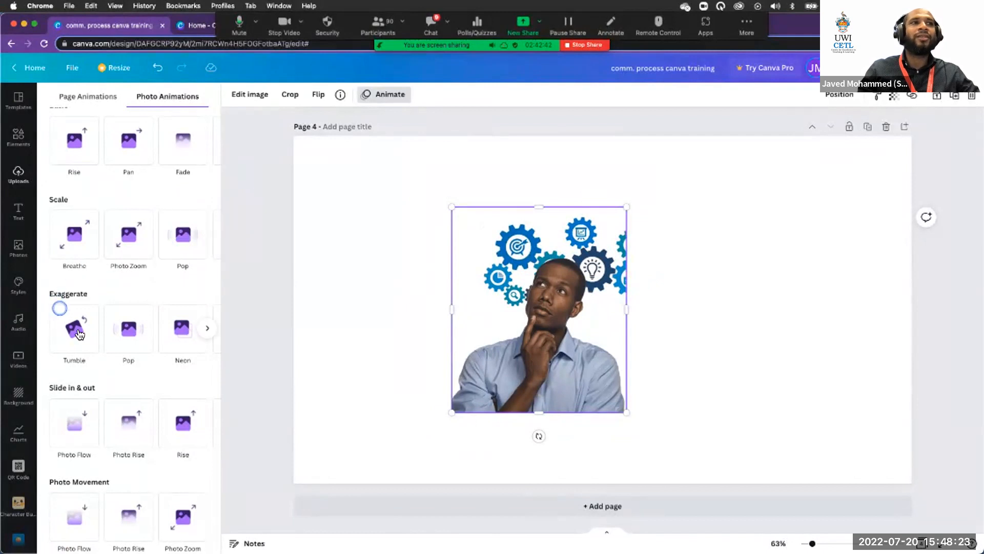
{"action": "left_click", "coordinate": [222, 335]}
{"action": "left_click", "coordinate": [212, 330]}
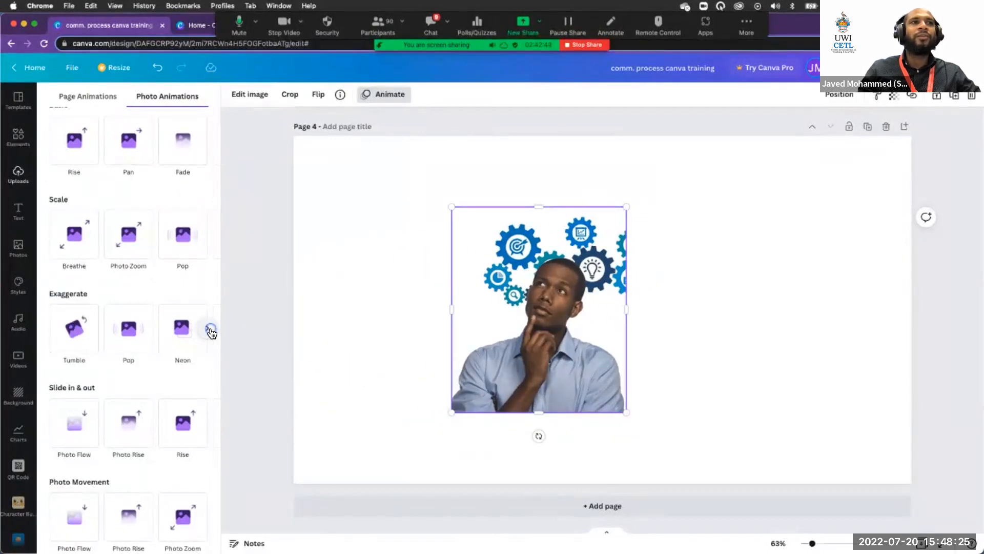
- Apply the Photo Flow animation from the Photo Movement group to the cropped picture
{"action": "left_click", "coordinate": [151, 297]}
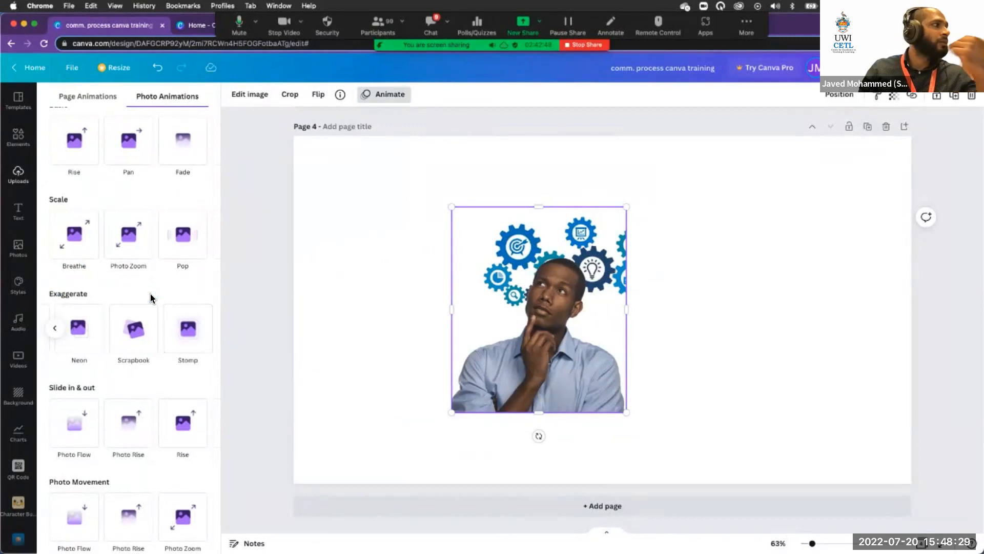
{"action": "scroll", "coordinate": [152, 297], "scroll_direction": "down", "scroll_amount": 1}
{"action": "left_click", "coordinate": [55, 318]}
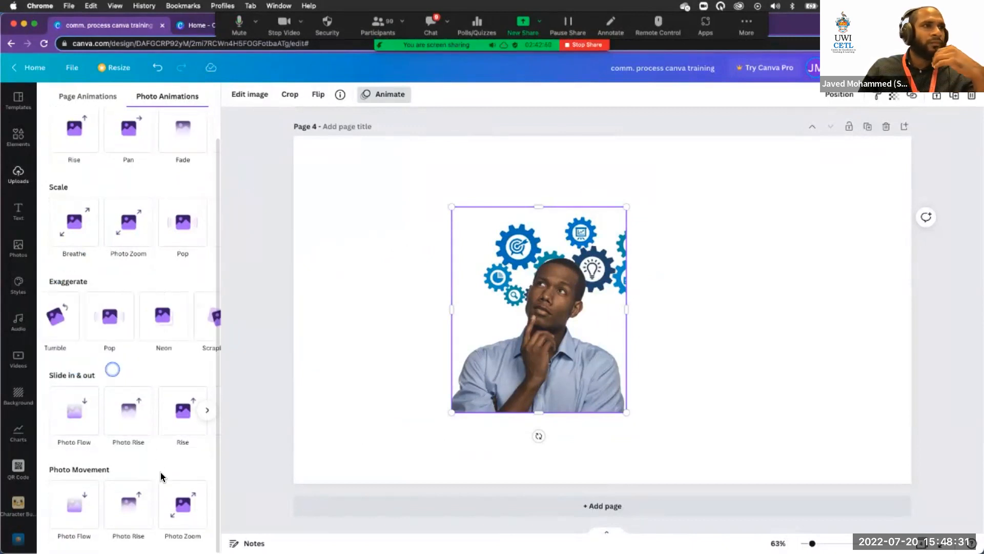
{"action": "left_click", "coordinate": [74, 512]}
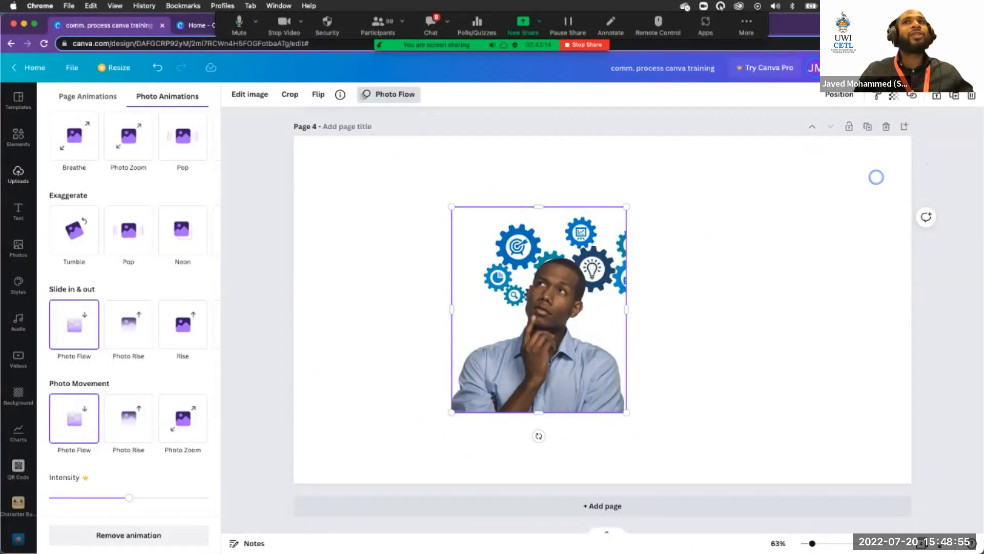
- Look over the design's download file types, including MP4 Video and GIF, and check the meeting chat for questions
{"action": "left_click", "coordinate": [951, 67]}
{"action": "left_click", "coordinate": [841, 314]}
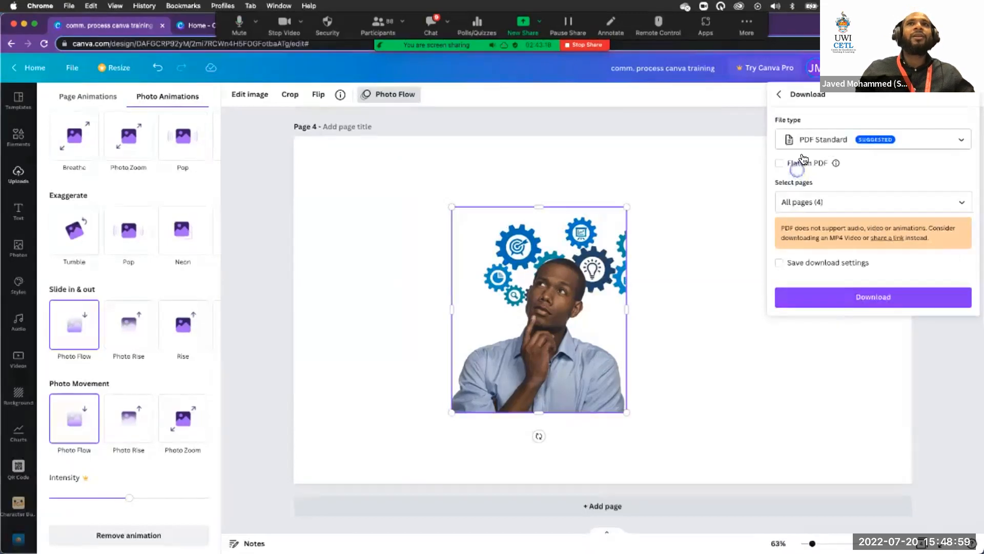
{"action": "left_click", "coordinate": [808, 140]}
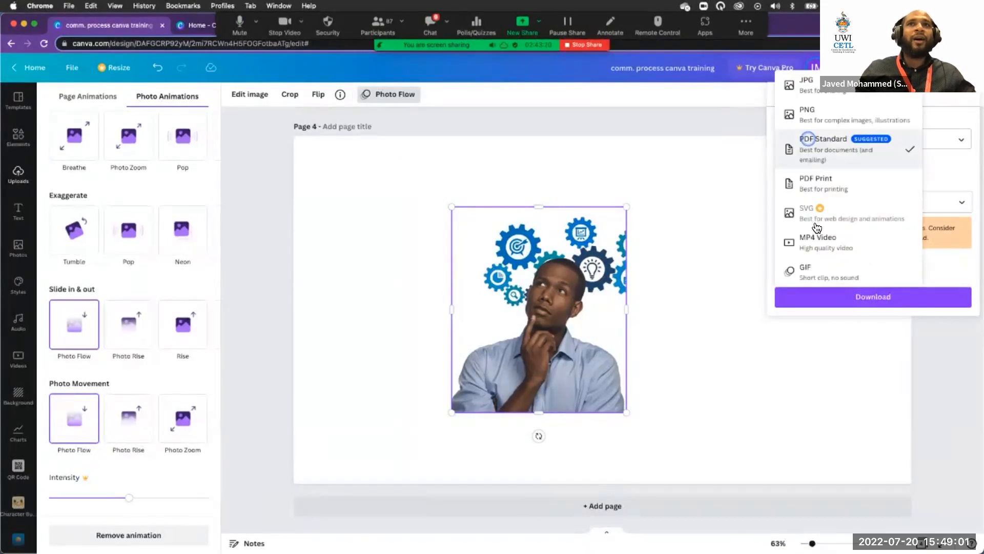
{"action": "left_click", "coordinate": [833, 252]}
{"action": "left_click", "coordinate": [839, 249]}
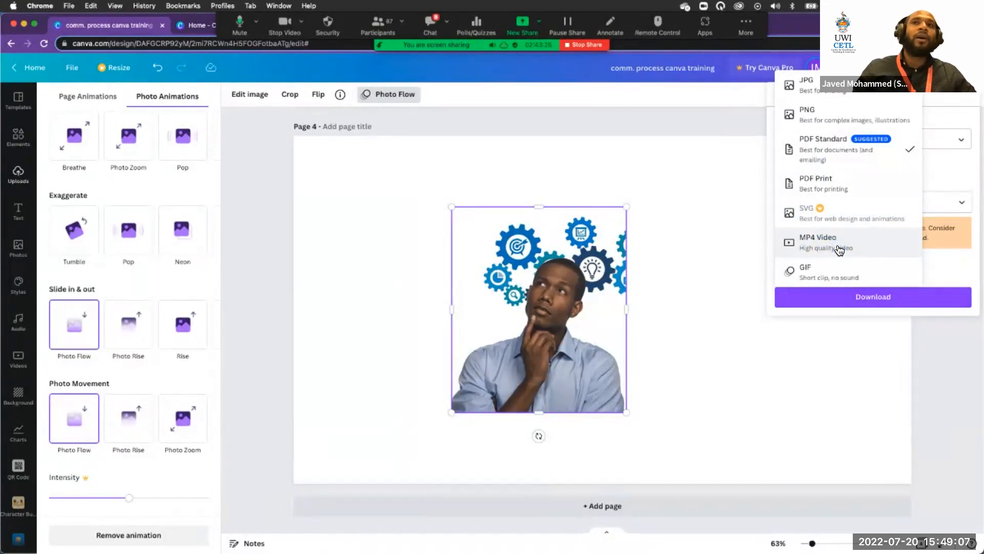
{"action": "left_click", "coordinate": [817, 274]}
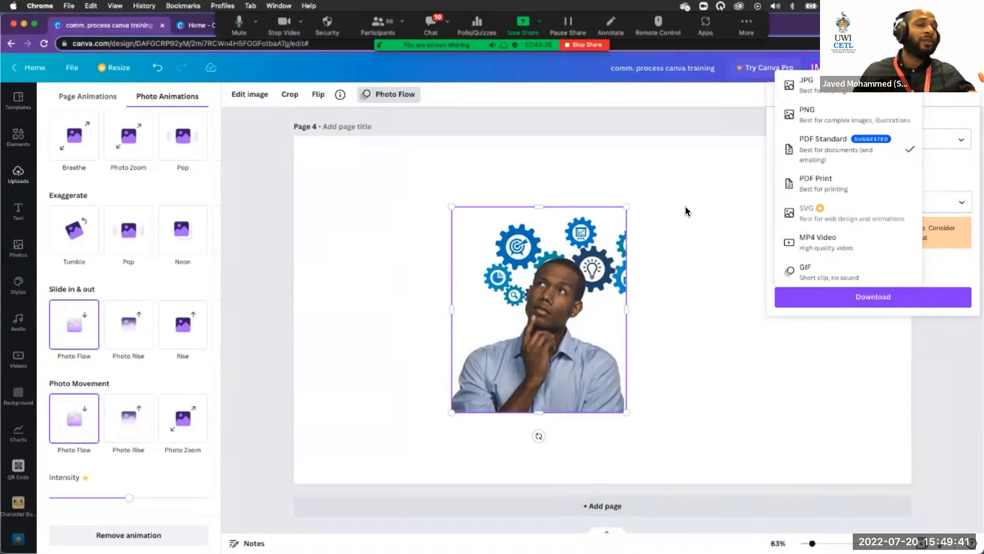
{"action": "left_click", "coordinate": [202, 193]}
{"action": "left_click", "coordinate": [144, 283]}
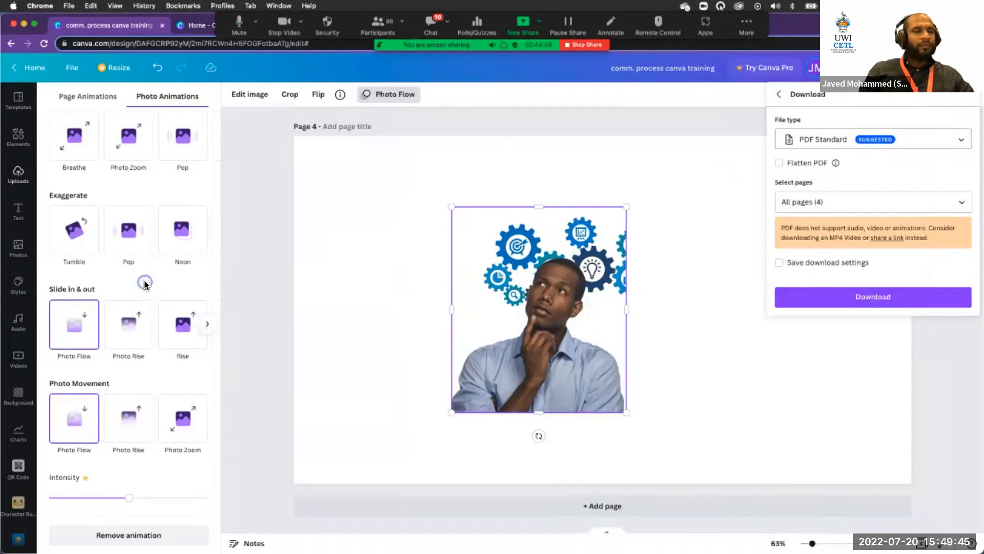
{"action": "left_click", "coordinate": [430, 23]}
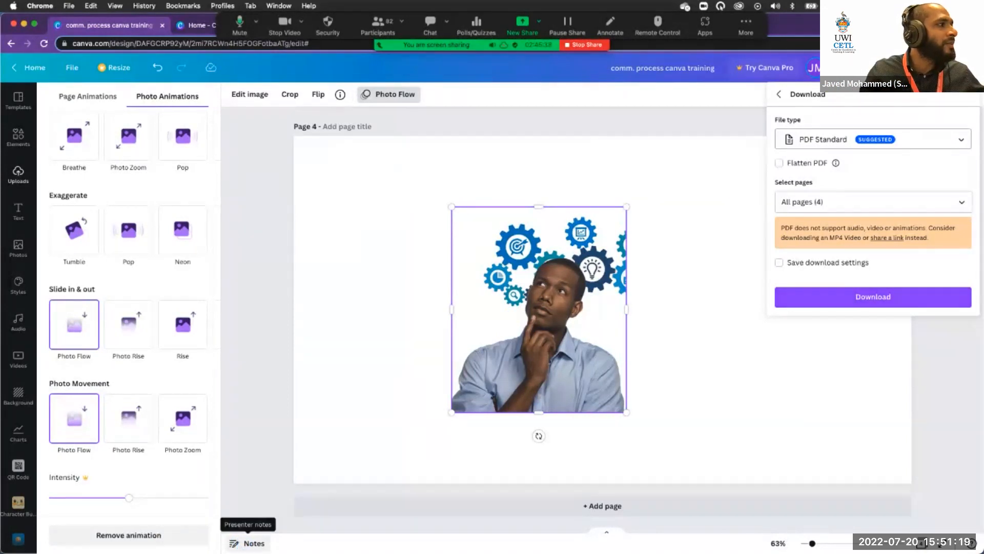
- Show where presenter notes for page 4 are entered, leave them empty and close the notes
{"action": "left_click", "coordinate": [249, 543]}
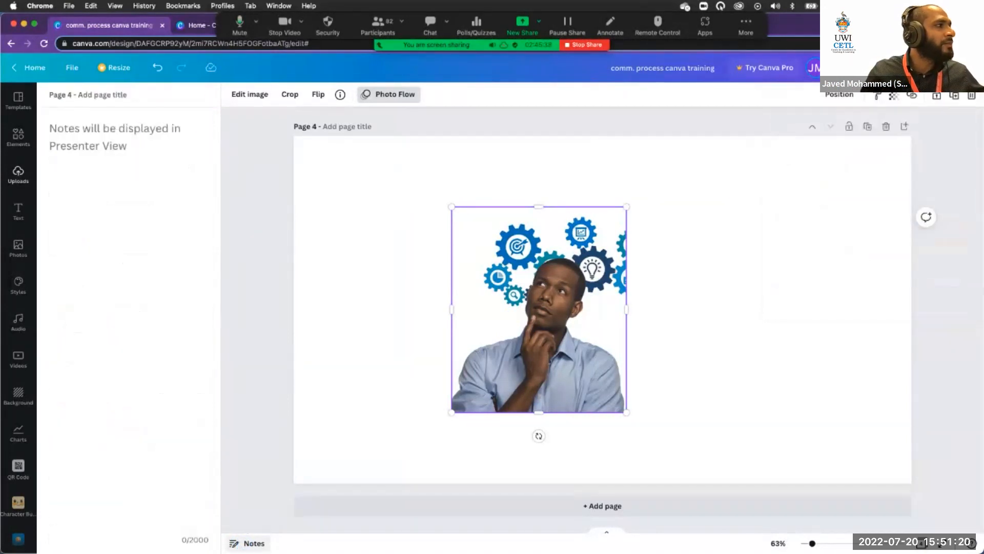
{"action": "left_click", "coordinate": [152, 292]}
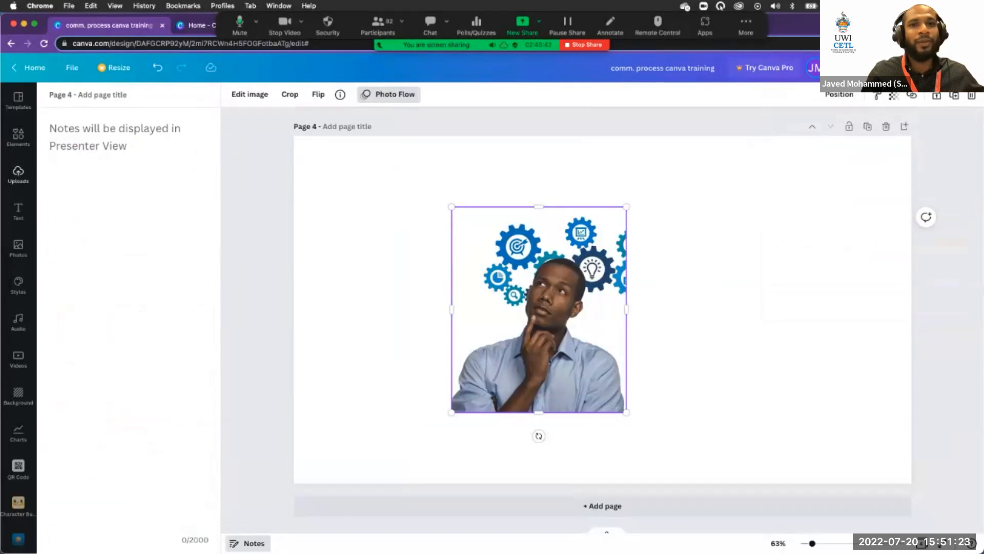
{"action": "left_click", "coordinate": [122, 119]}
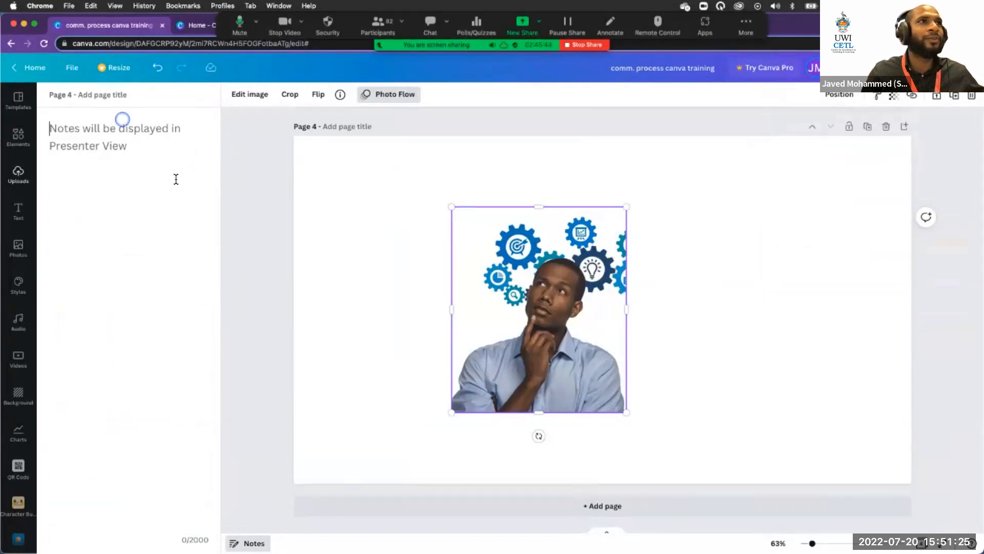
{"action": "left_click", "coordinate": [176, 179]}
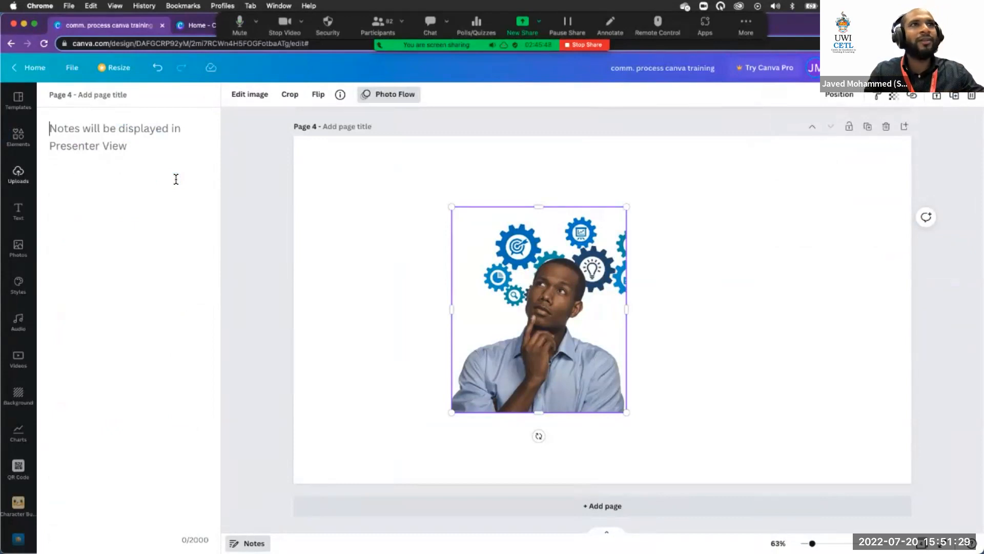
{"action": "left_click", "coordinate": [262, 542]}
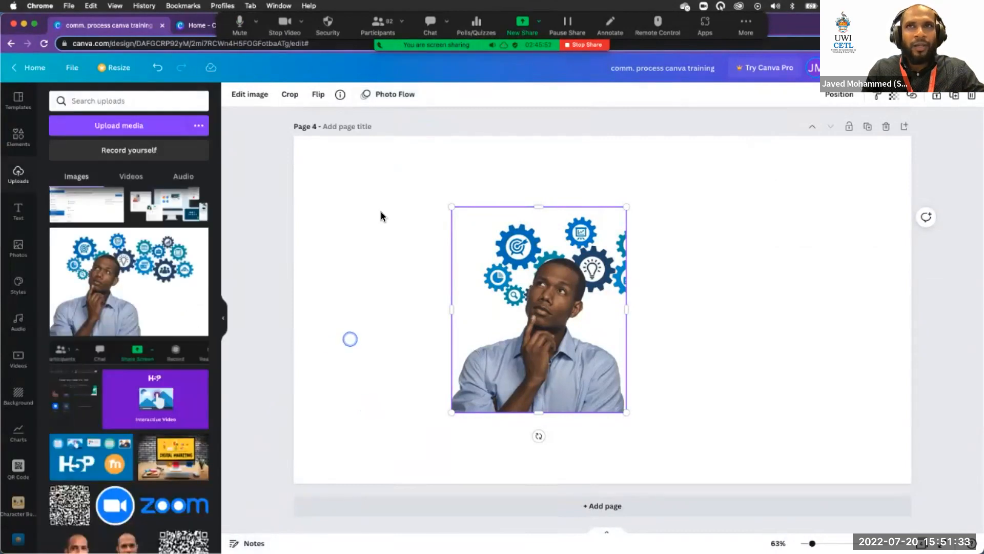
- Return to page 1 with the blue-titled Elements of Communication diagram
{"action": "scroll", "coordinate": [381, 211], "scroll_direction": "down", "scroll_amount": 3}
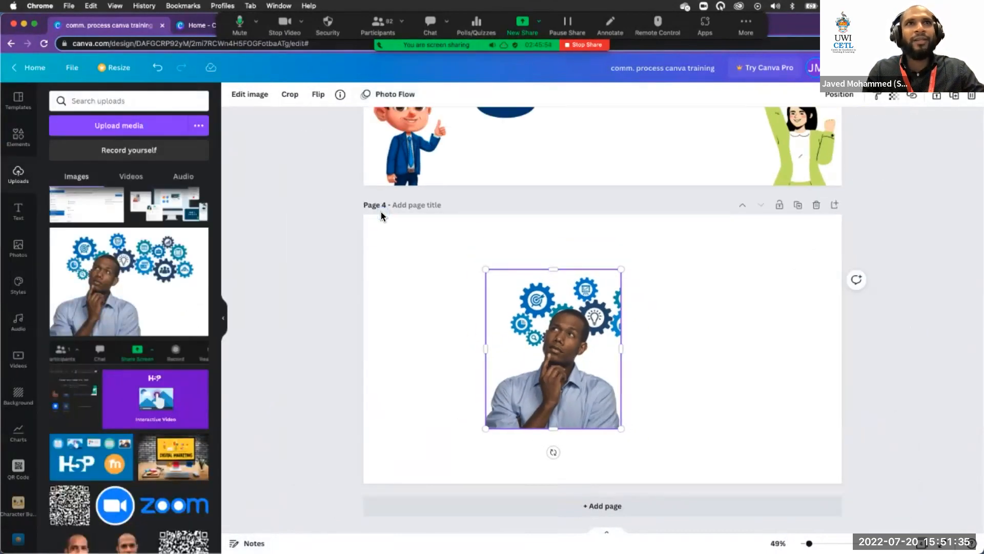
{"action": "scroll", "coordinate": [381, 212], "scroll_direction": "up", "scroll_amount": 15}
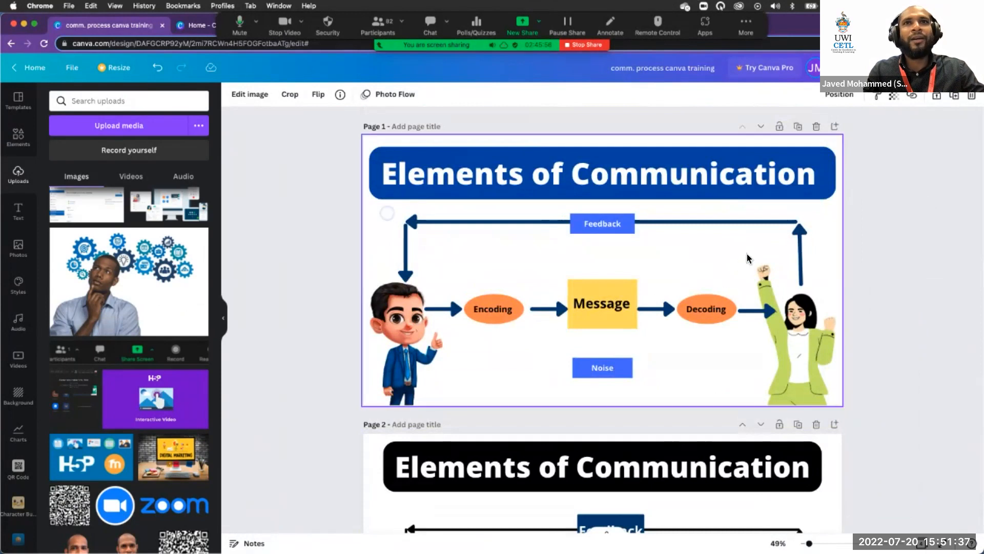